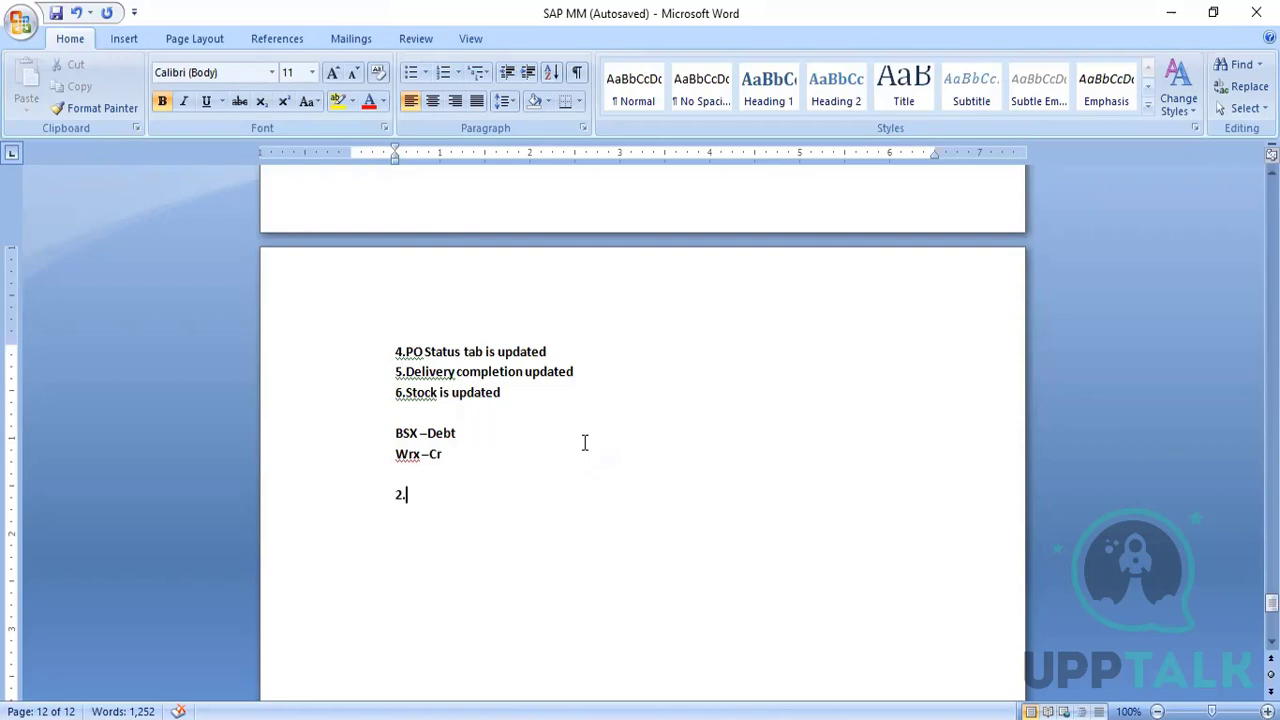
Step: Add the heading "2.Movement type" below the BSX and Wrx lines in the notes, followed by two line breaks
key("BackSpace")
type(".Movement")
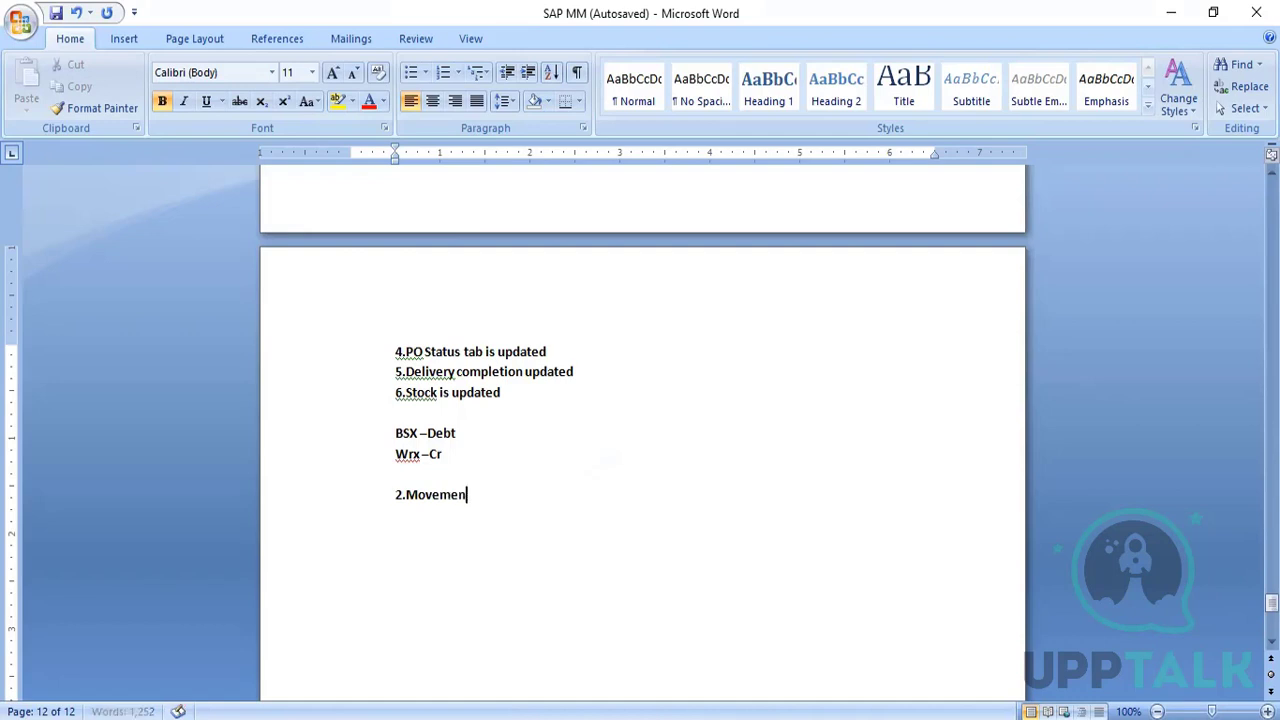
type(" type")
key("Return")
key("Return")
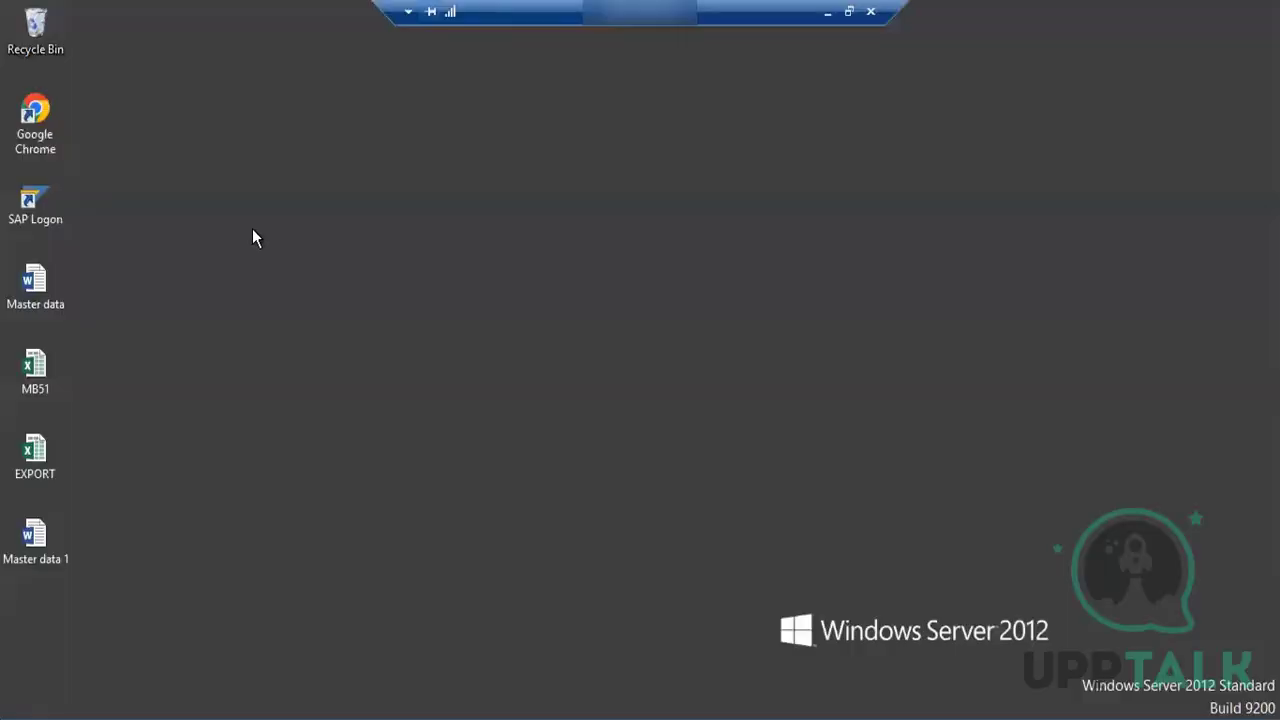
Step: Switch to SAP Logon on the remote desktop and open the S4hana system connection
double_click(28, 216)
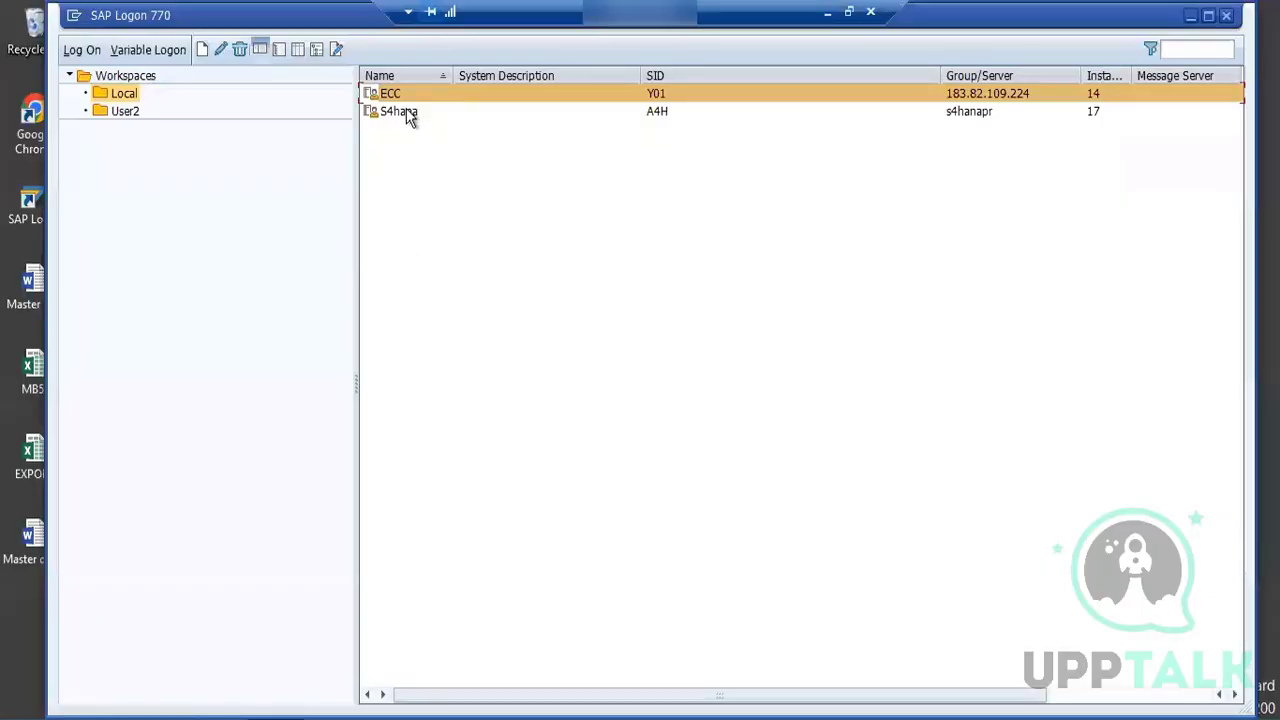
left_click(402, 112)
double_click(406, 112)
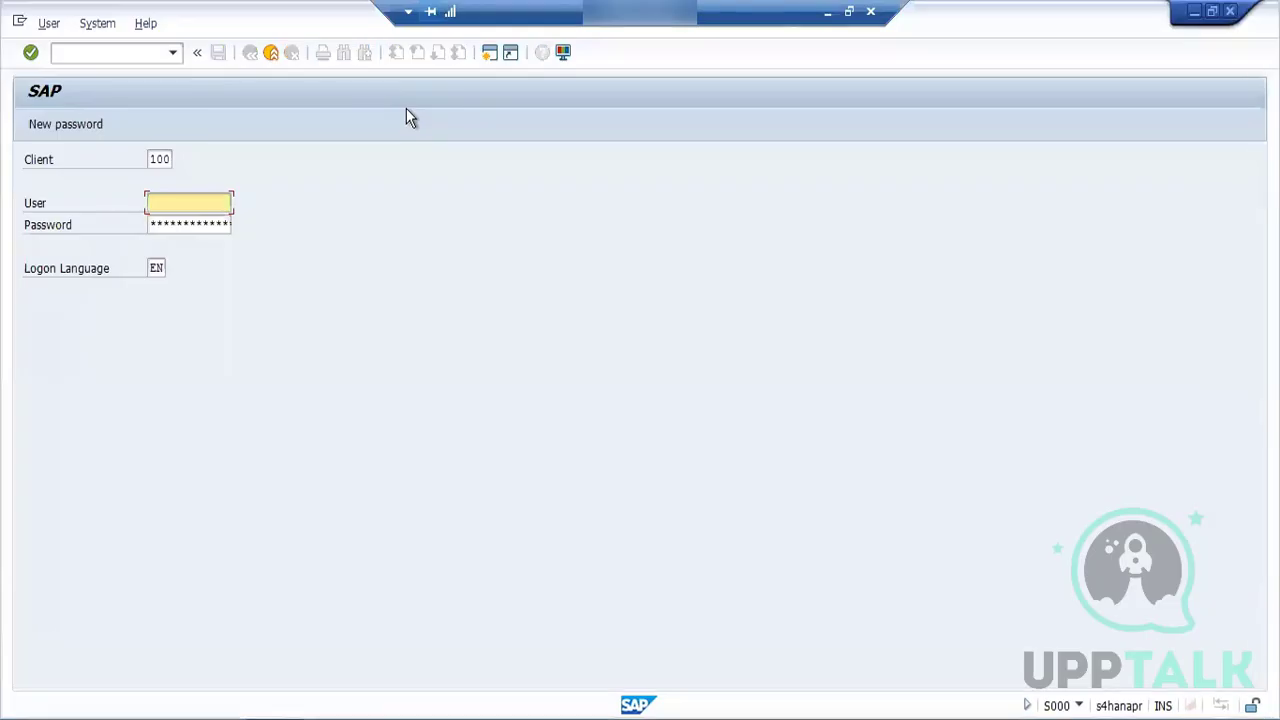
Step: Log on to client 100 by choosing the remembered user ID and entering the account password
left_click(193, 202)
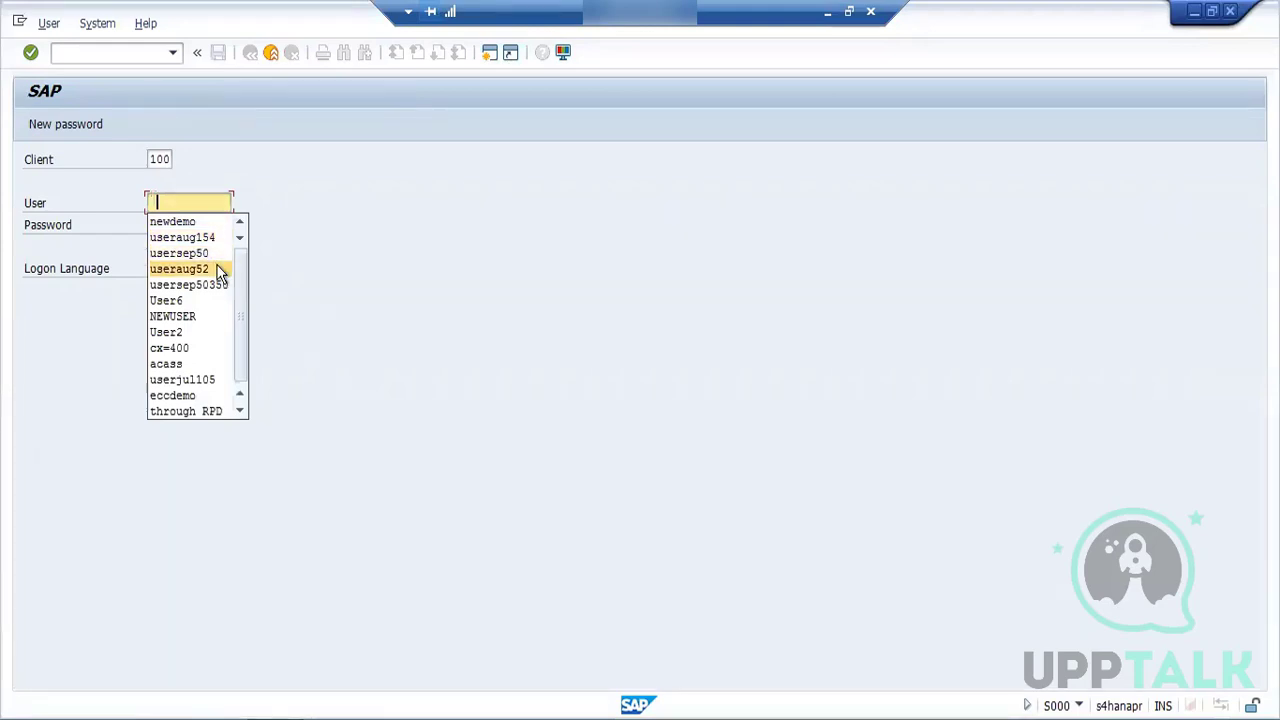
left_click(219, 270)
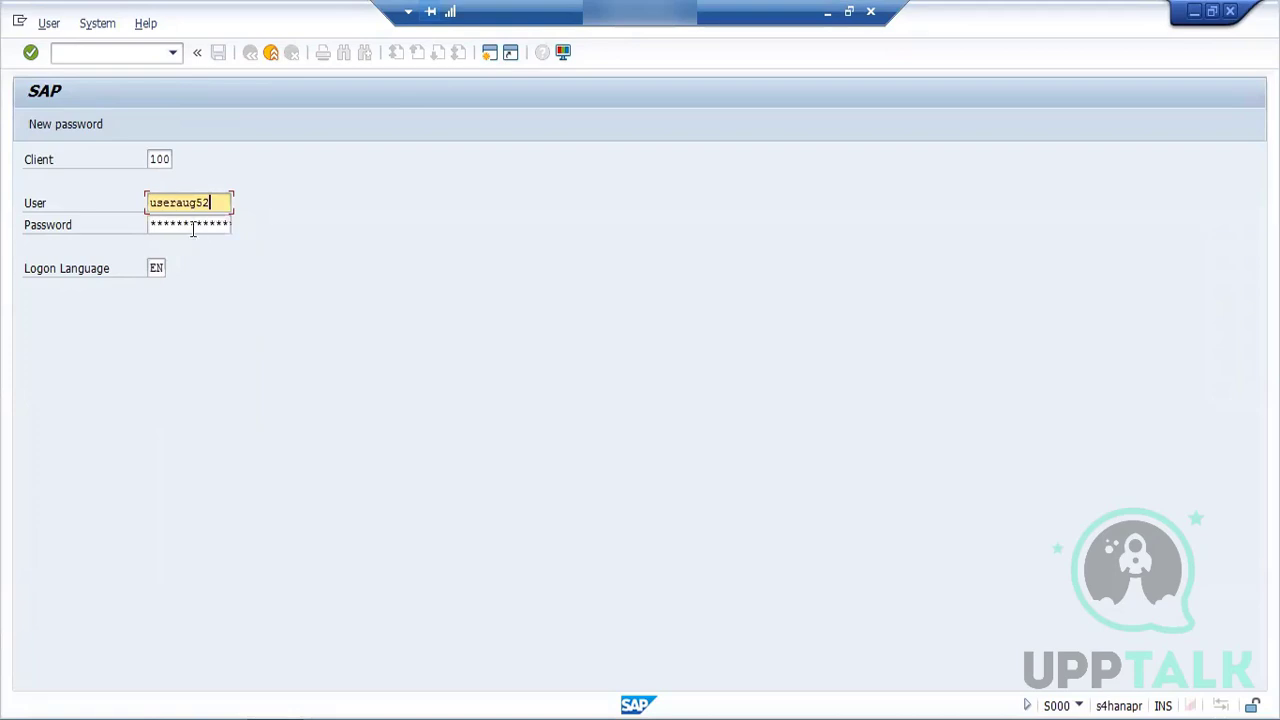
left_click(193, 228)
key("Right")
key("Right")
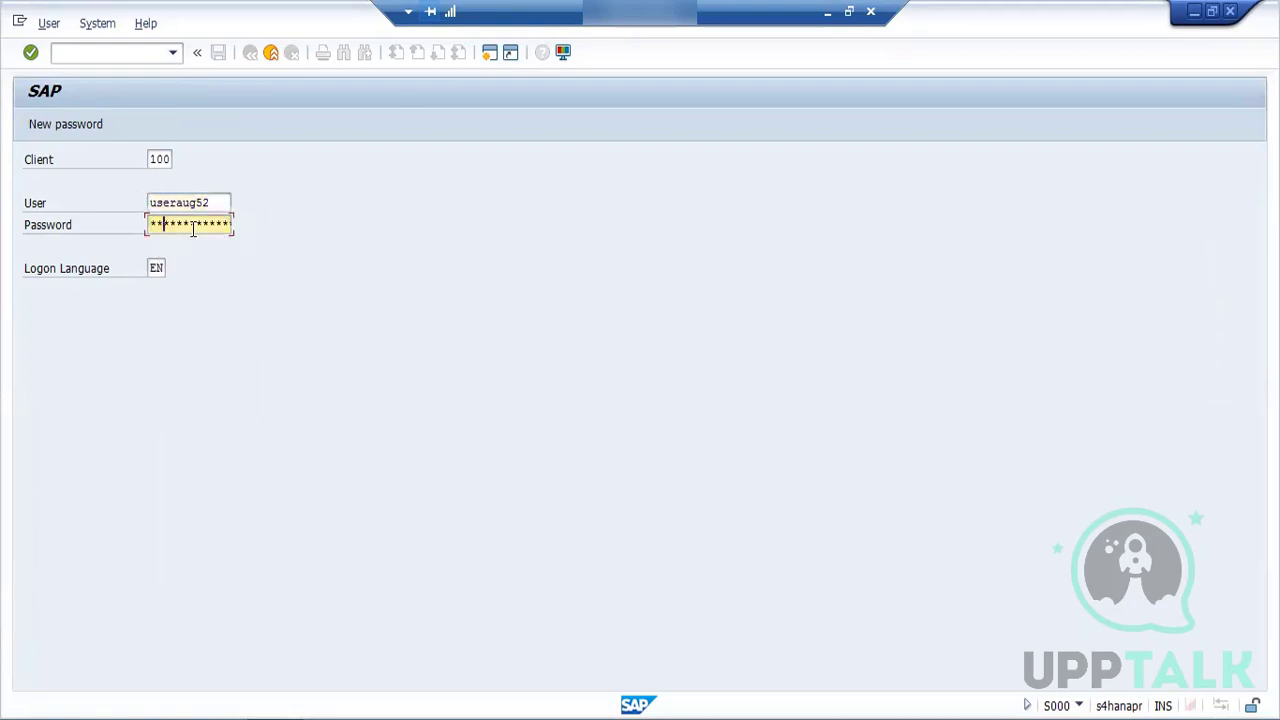
key("Right")
key("Right")
key("Right")
key("Return")
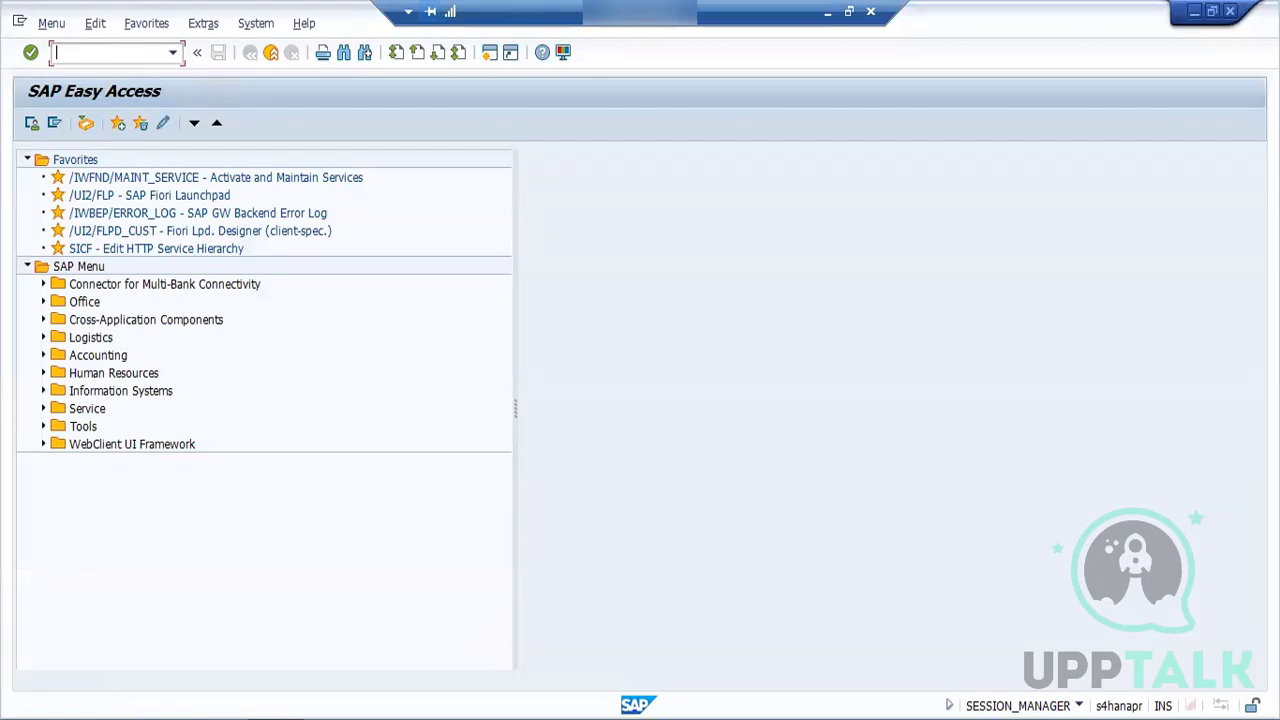
Step: Run transaction spro and display the SAP Reference IMG
type("spro")
key("Return")
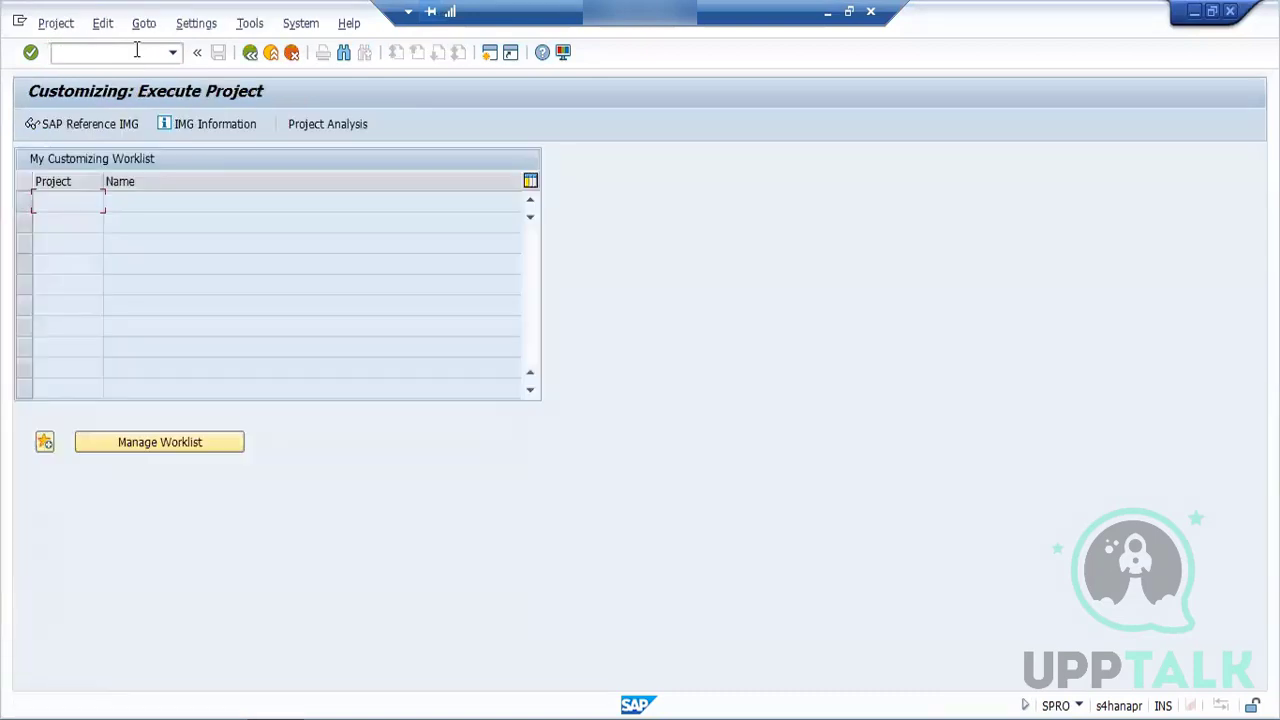
left_click(120, 124)
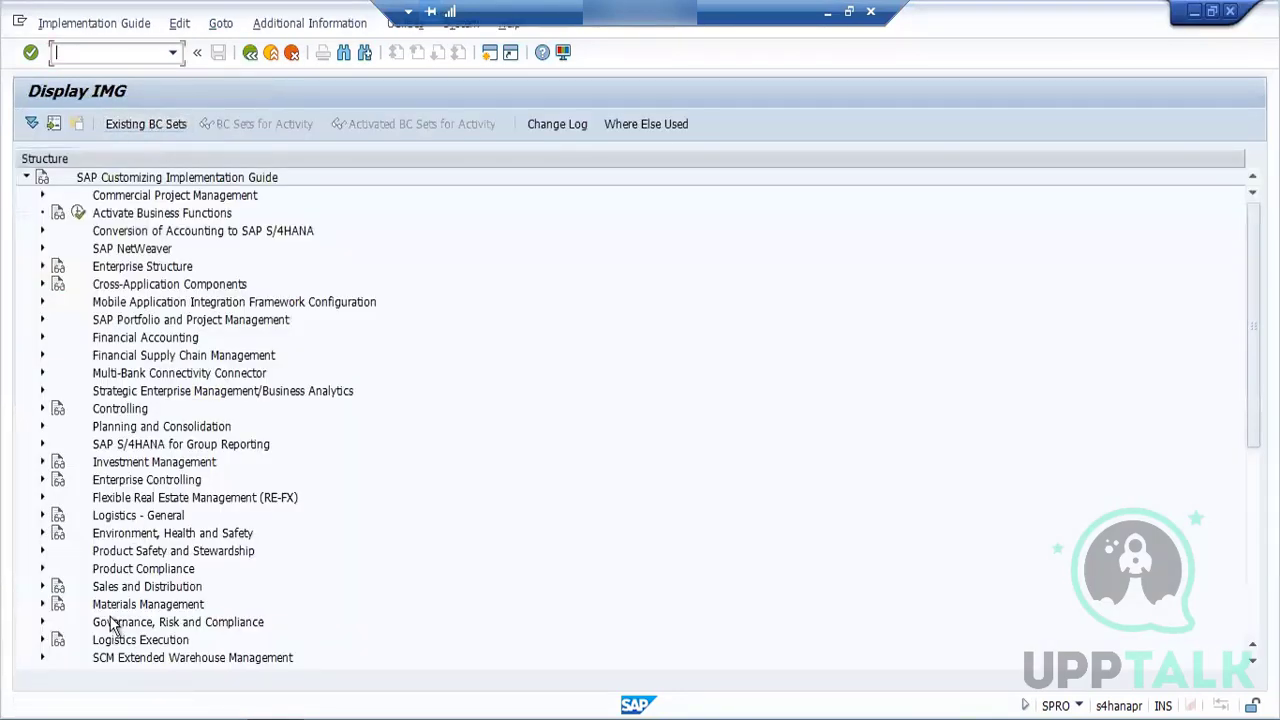
Step: Run the Copy, Change Movement Types activity under Materials Management, Inventory Management and Physical Inventory, Movement Types
left_click(42, 604)
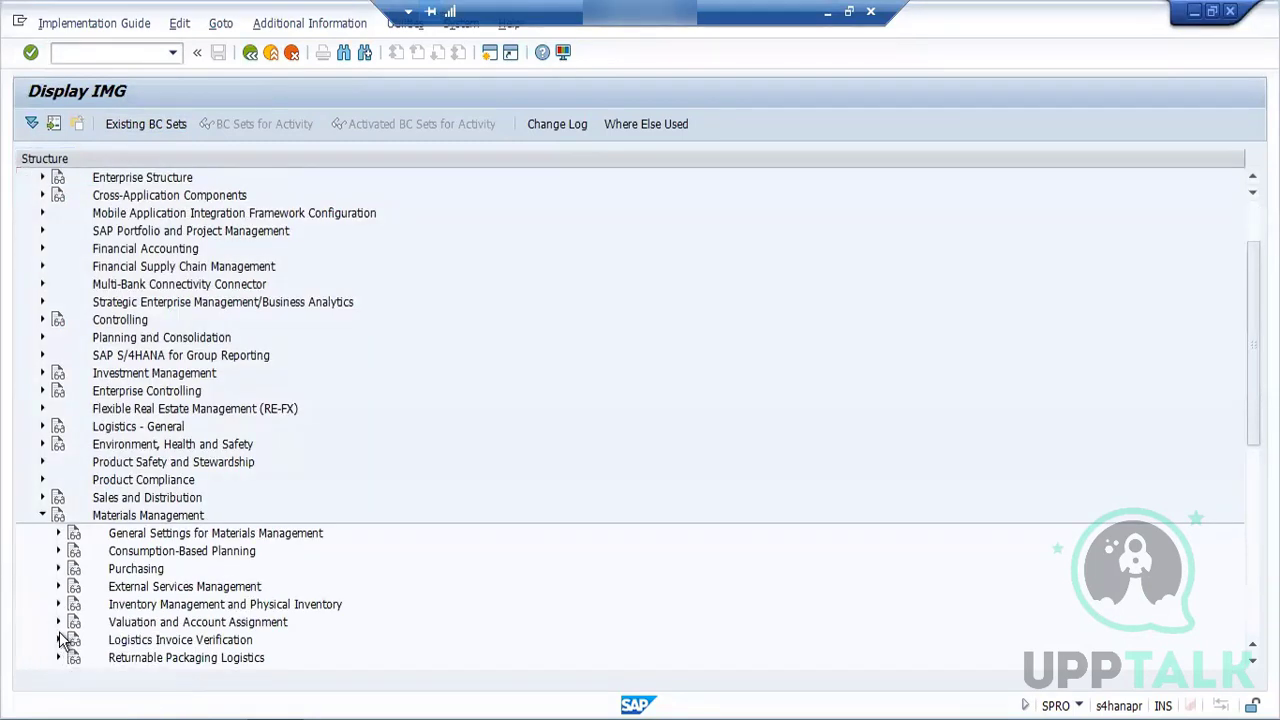
left_click(57, 604)
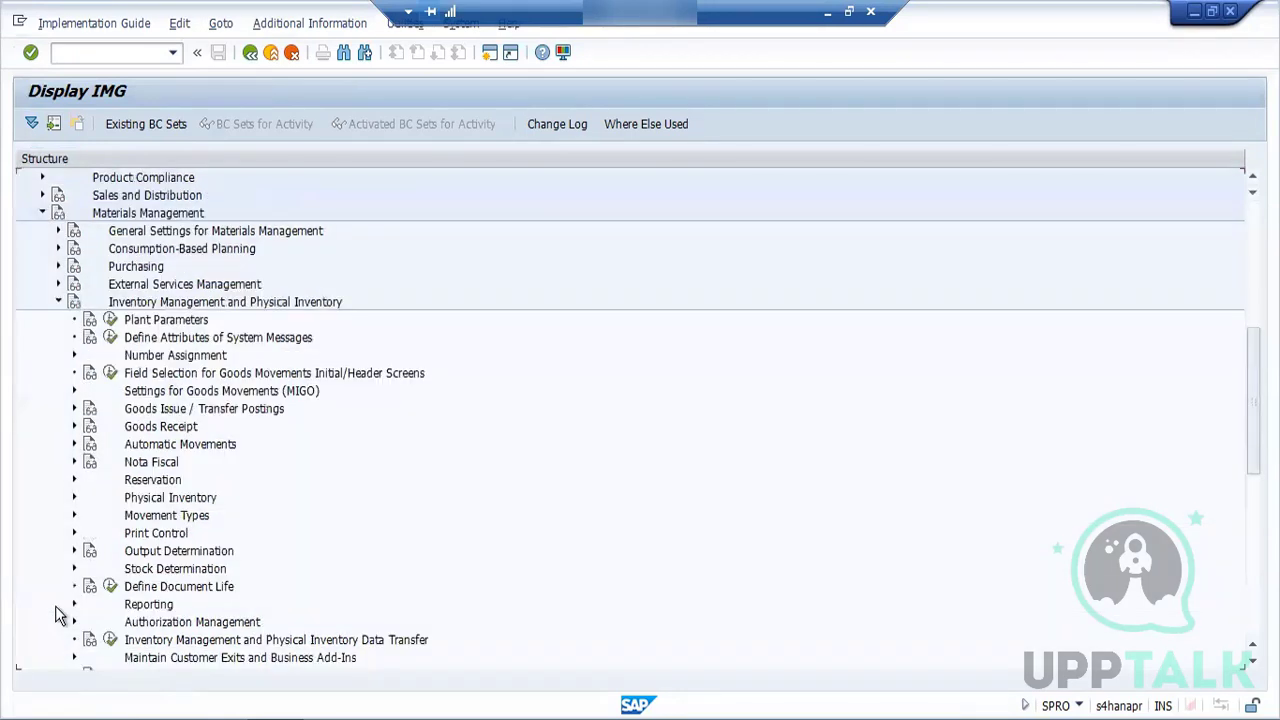
left_click(73, 515)
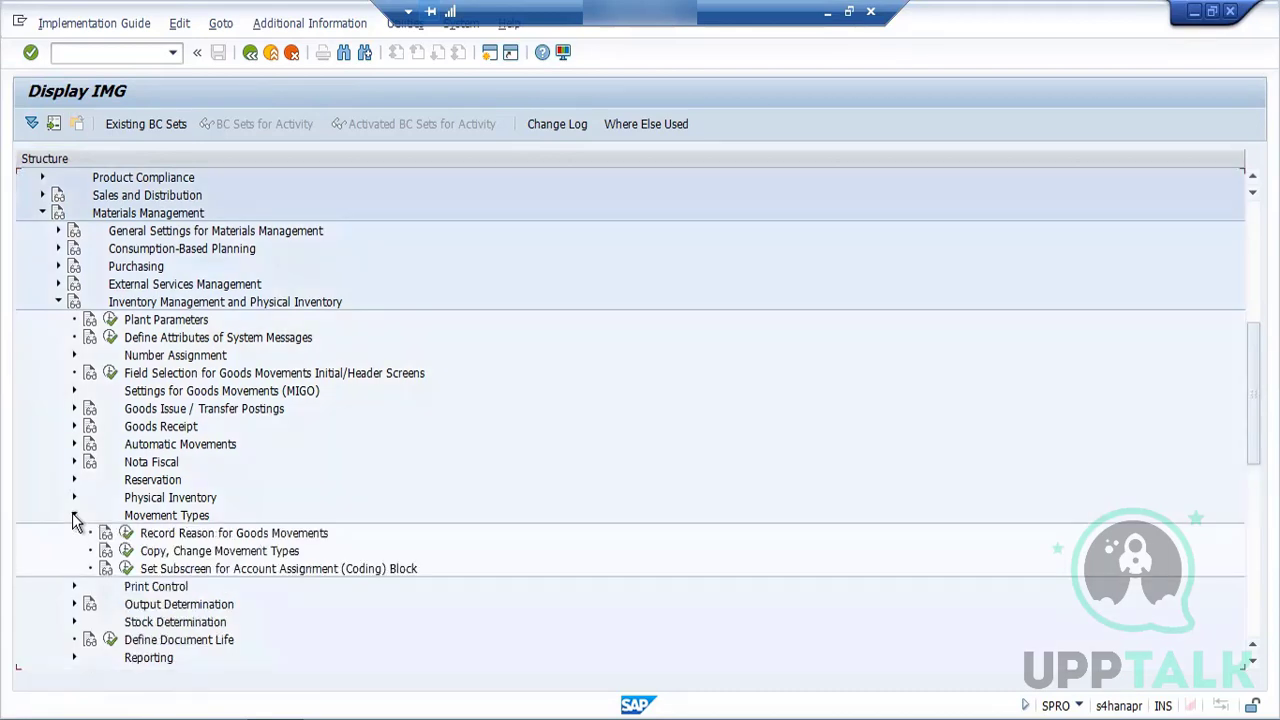
left_click(127, 551)
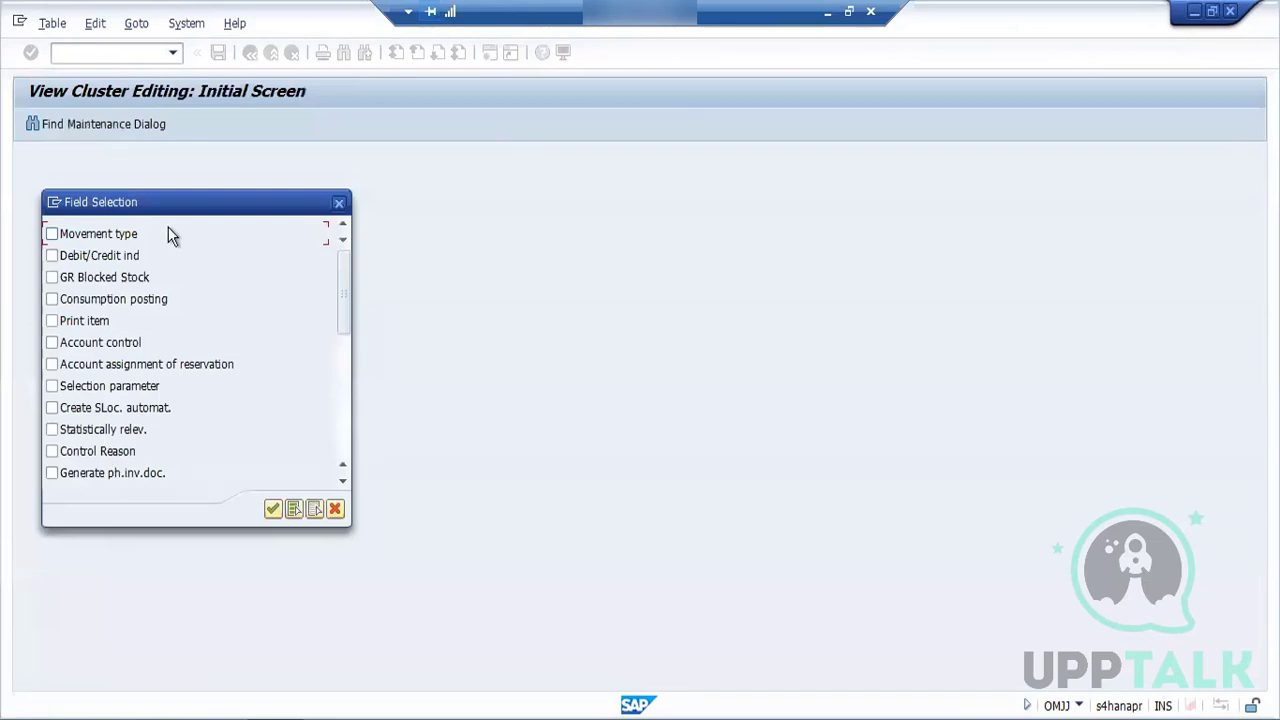
Step: Choose Movement type as the selection field and list all movement types by leaving the work area range empty
left_click(140, 232)
left_click(273, 510)
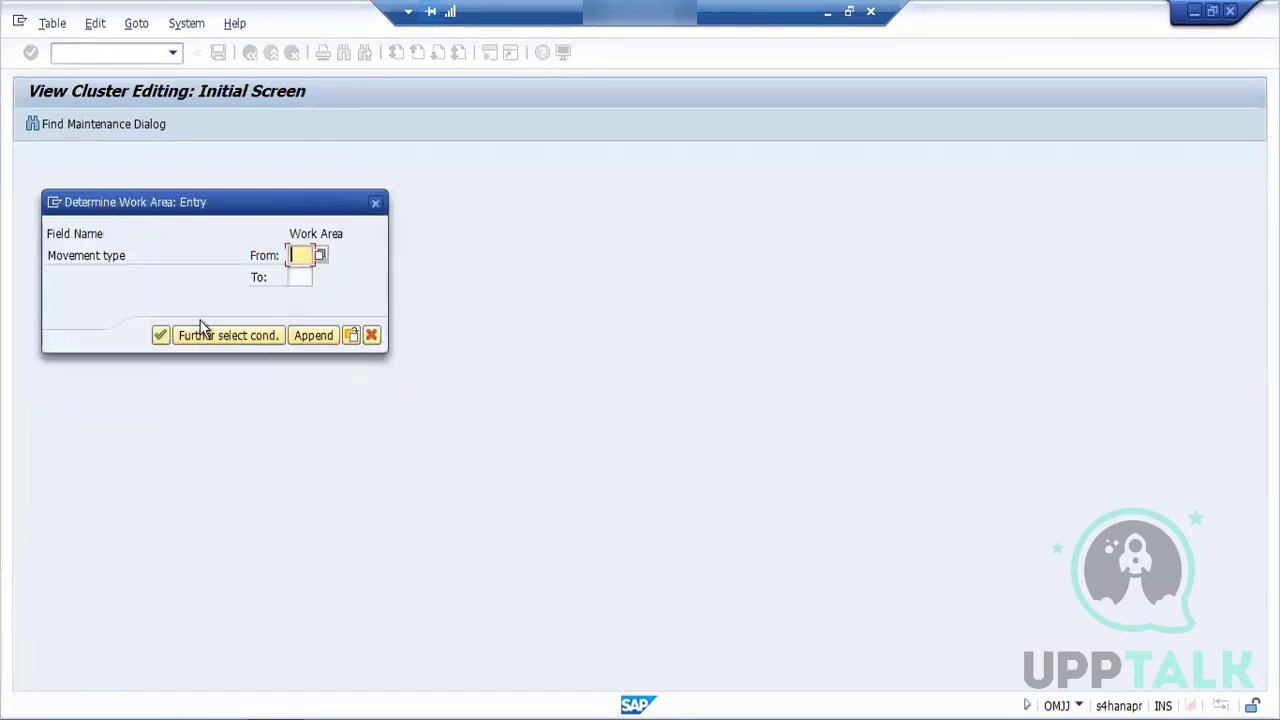
left_click(163, 335)
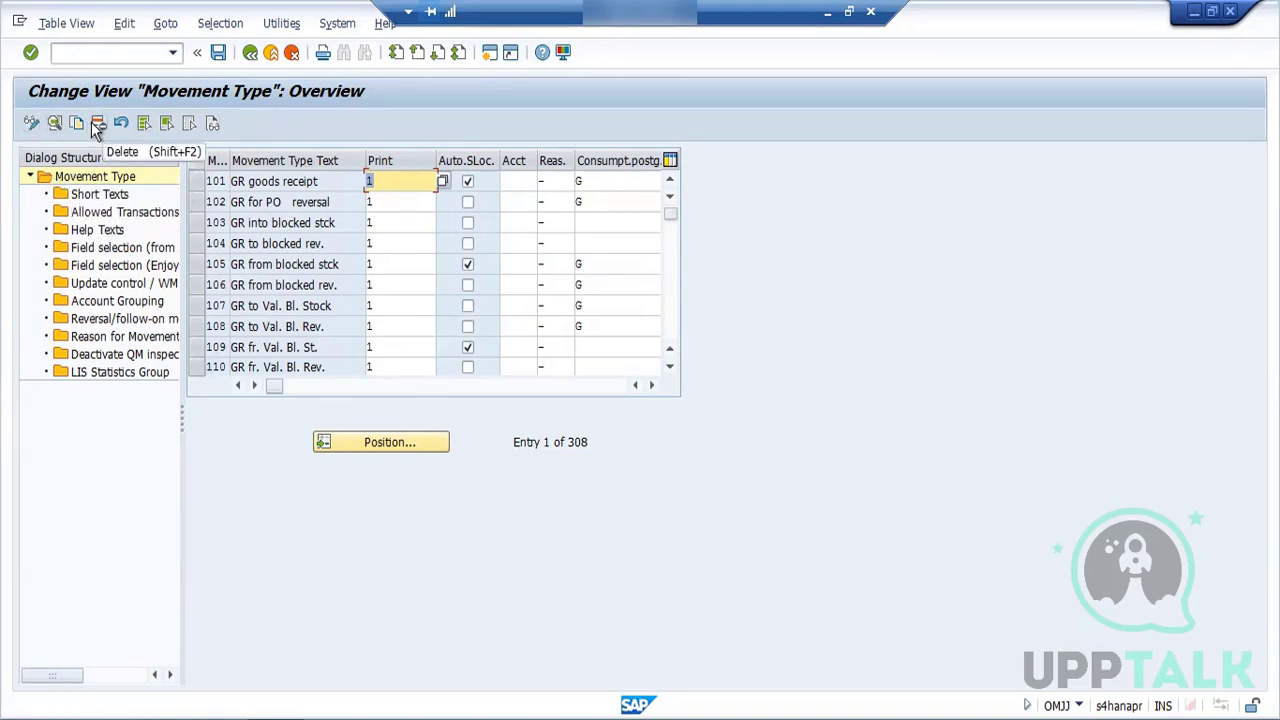
Step: Position the movement type overview at entry 561
left_click(406, 442)
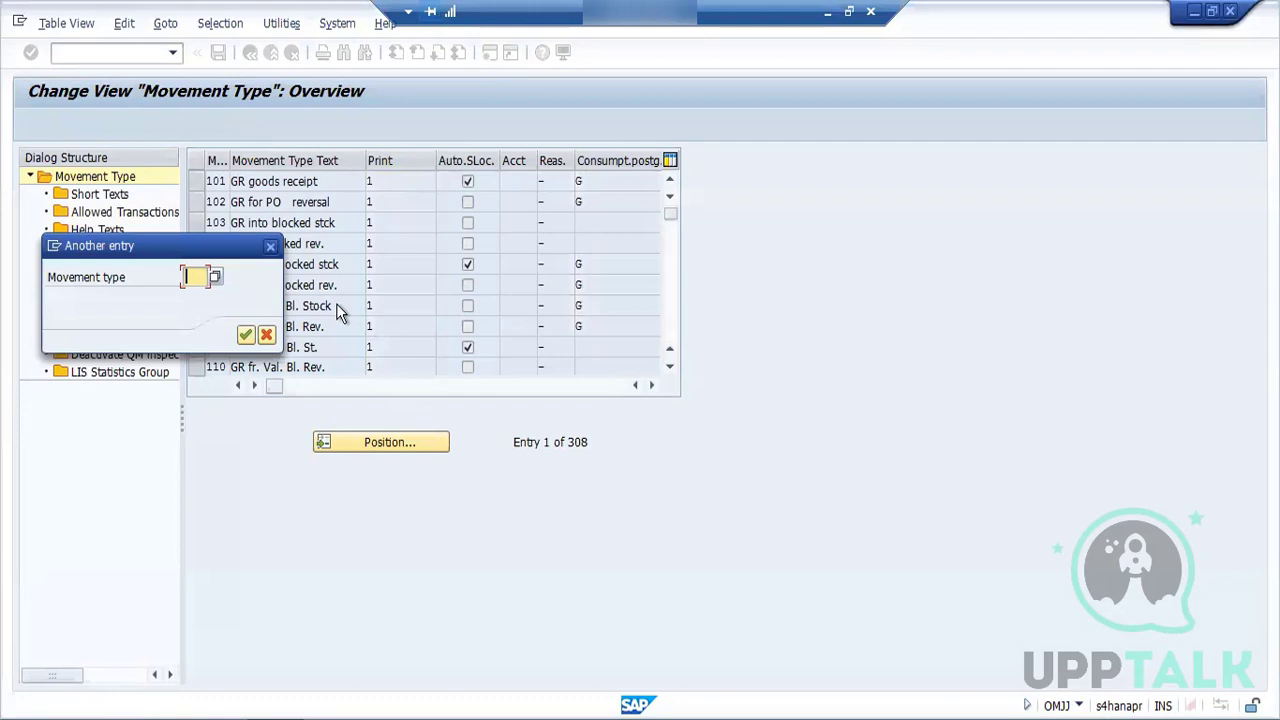
type("561")
key("Return")
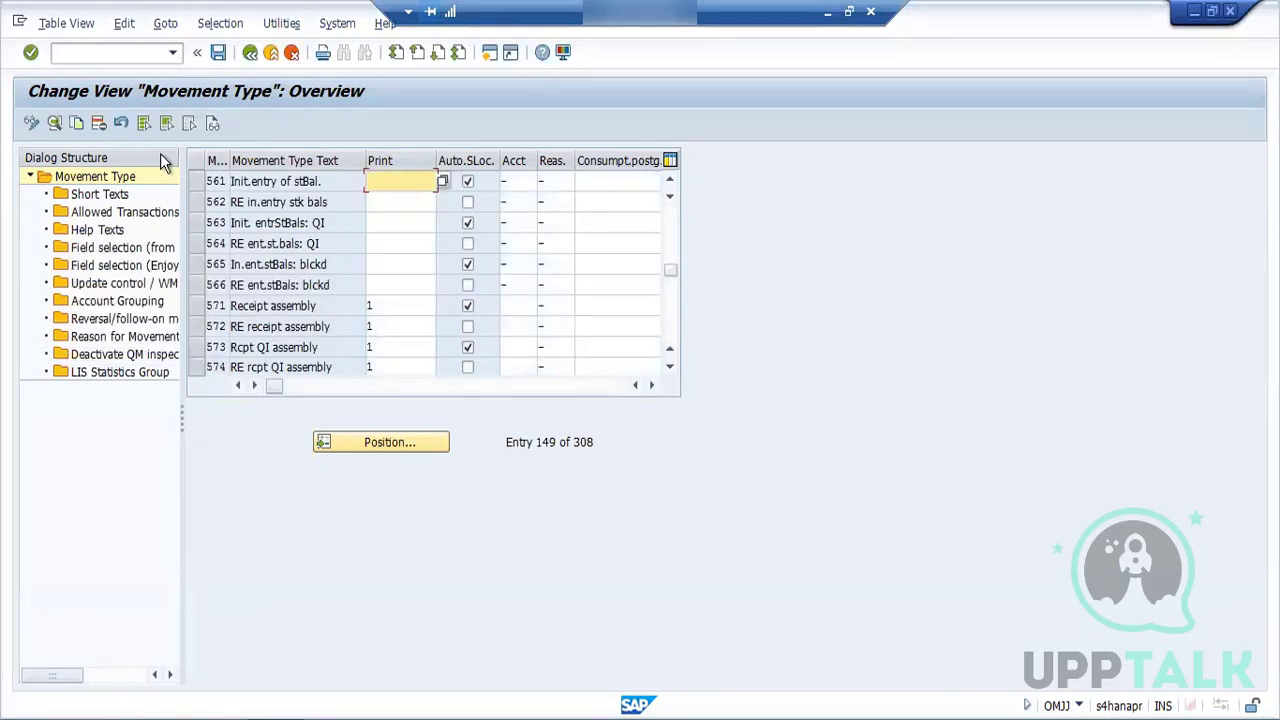
Step: Copy movement type 561 (Init.entry of stBal.) to a new movement type Z61
left_click(196, 180)
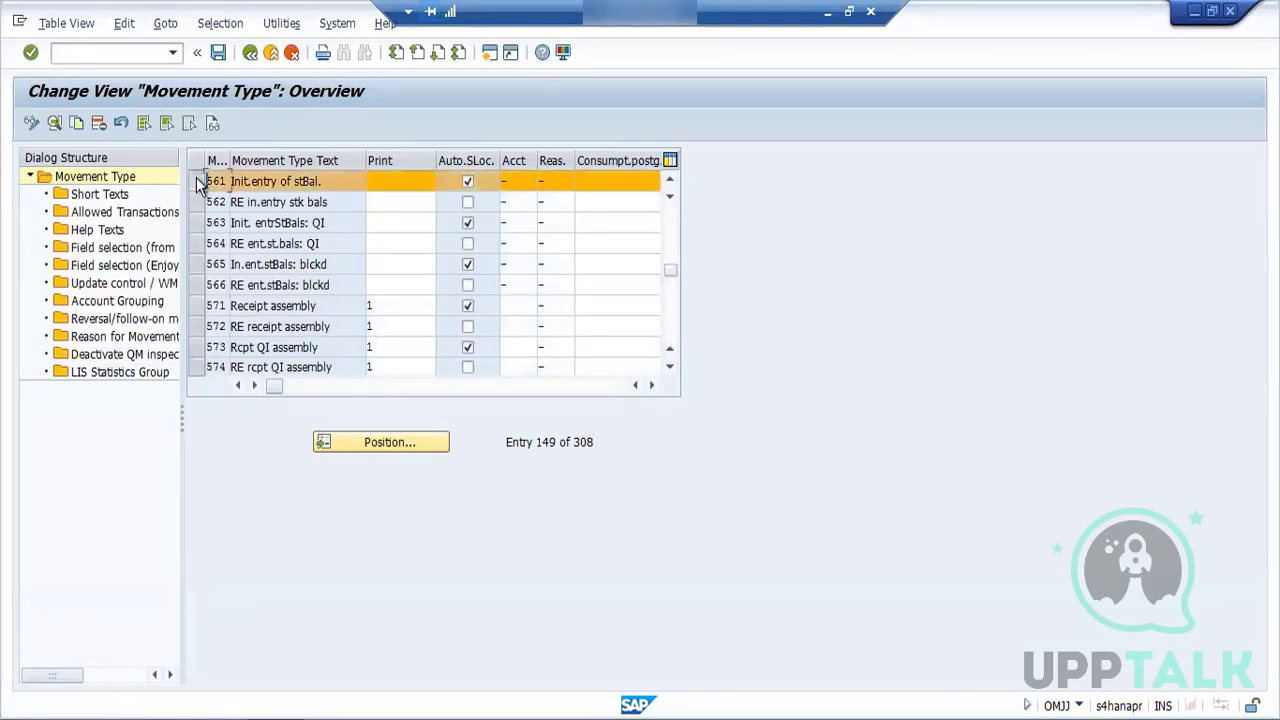
left_click(80, 124)
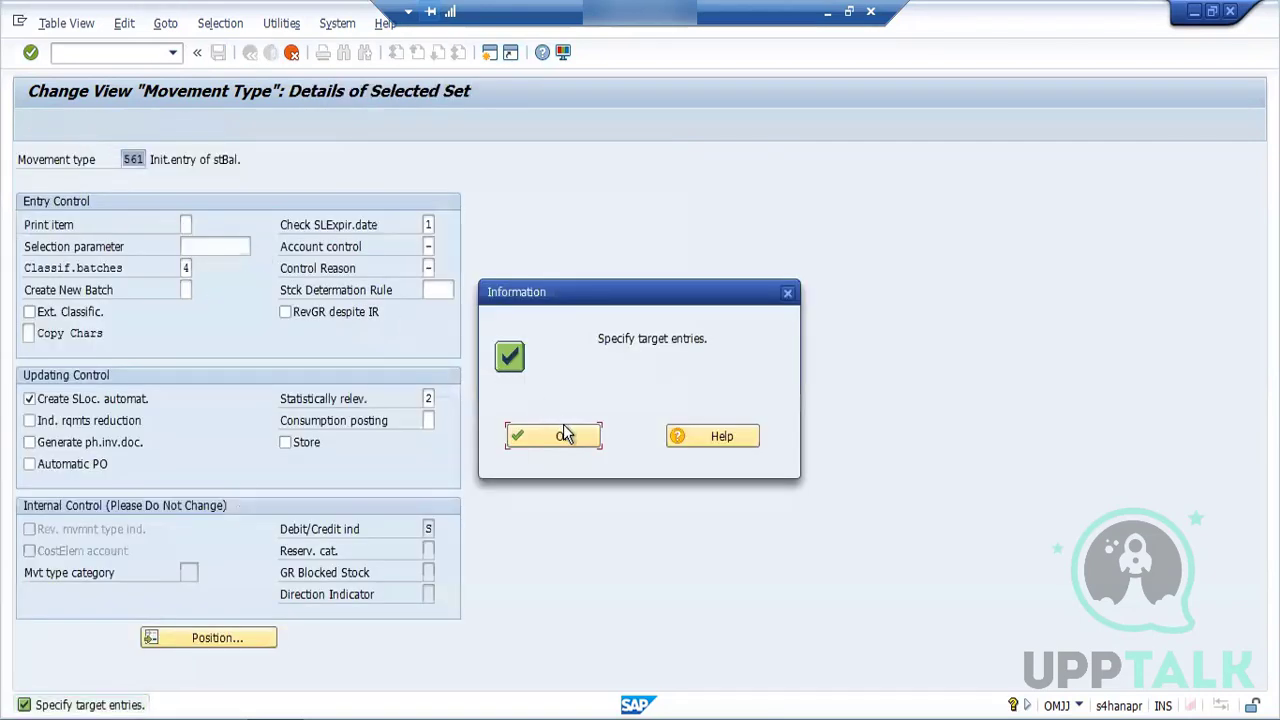
left_click(563, 435)
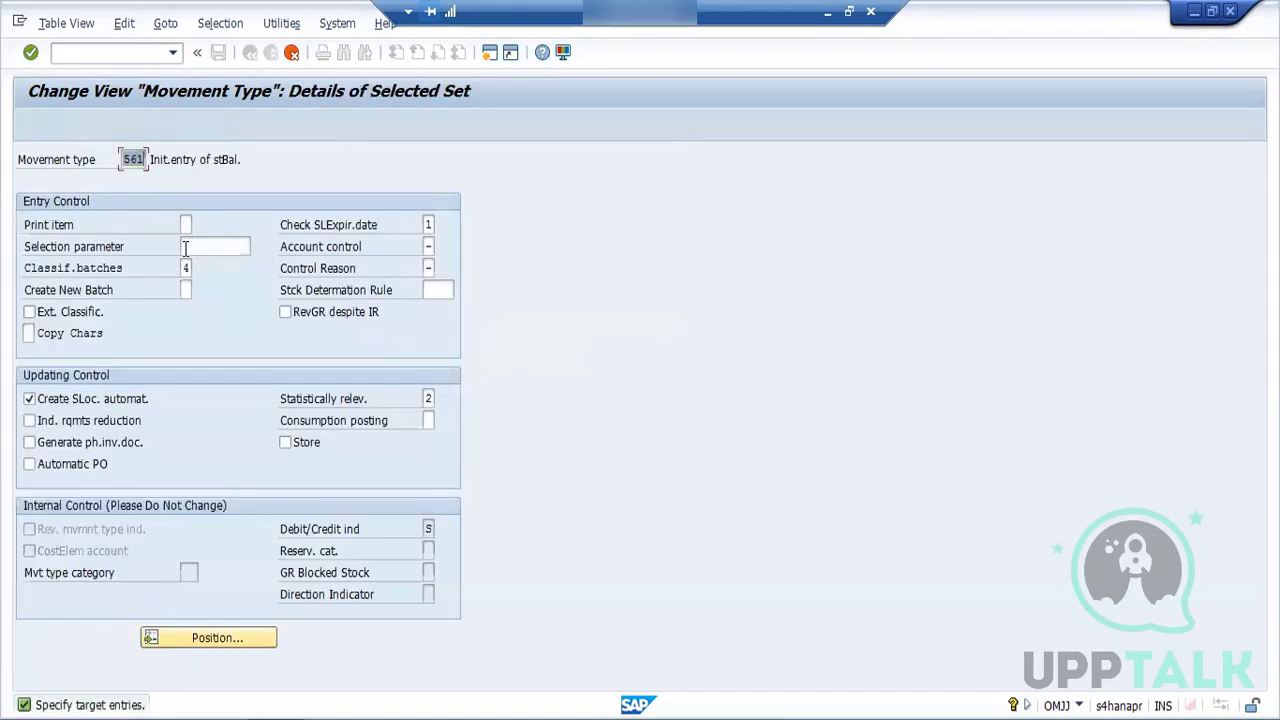
type("Z61")
key("Return")
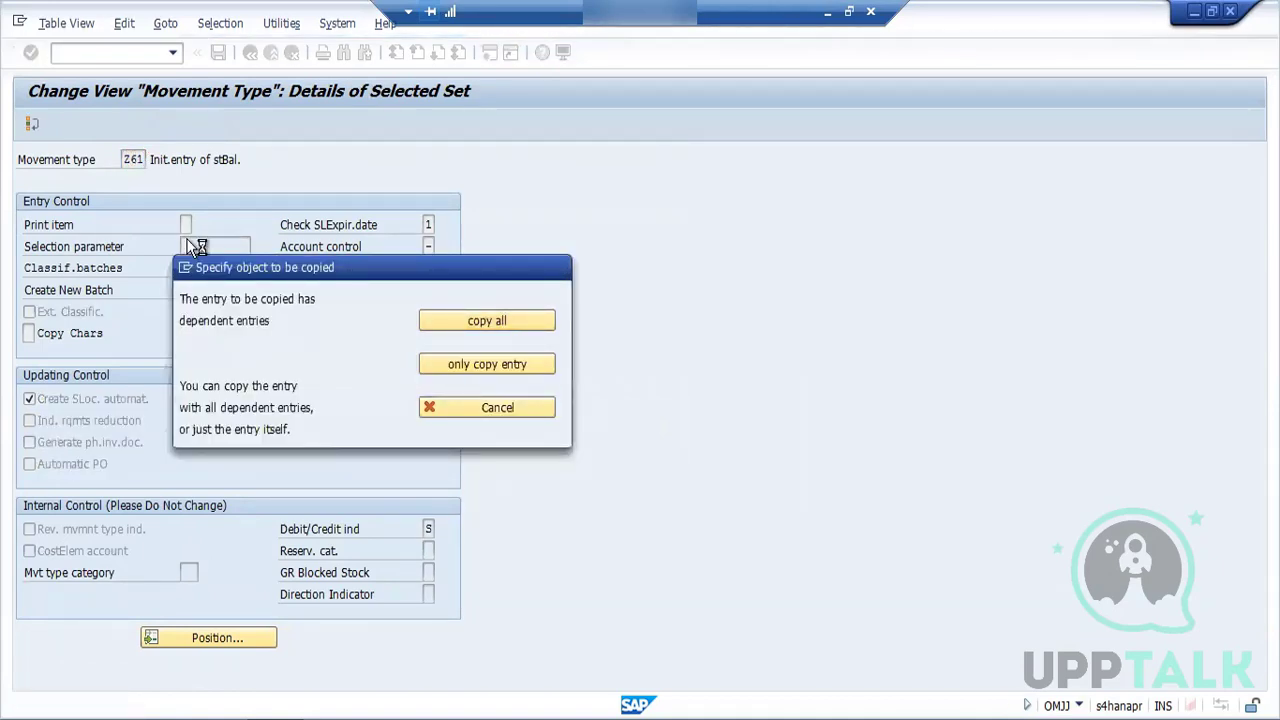
left_click(442, 363)
left_click(448, 575)
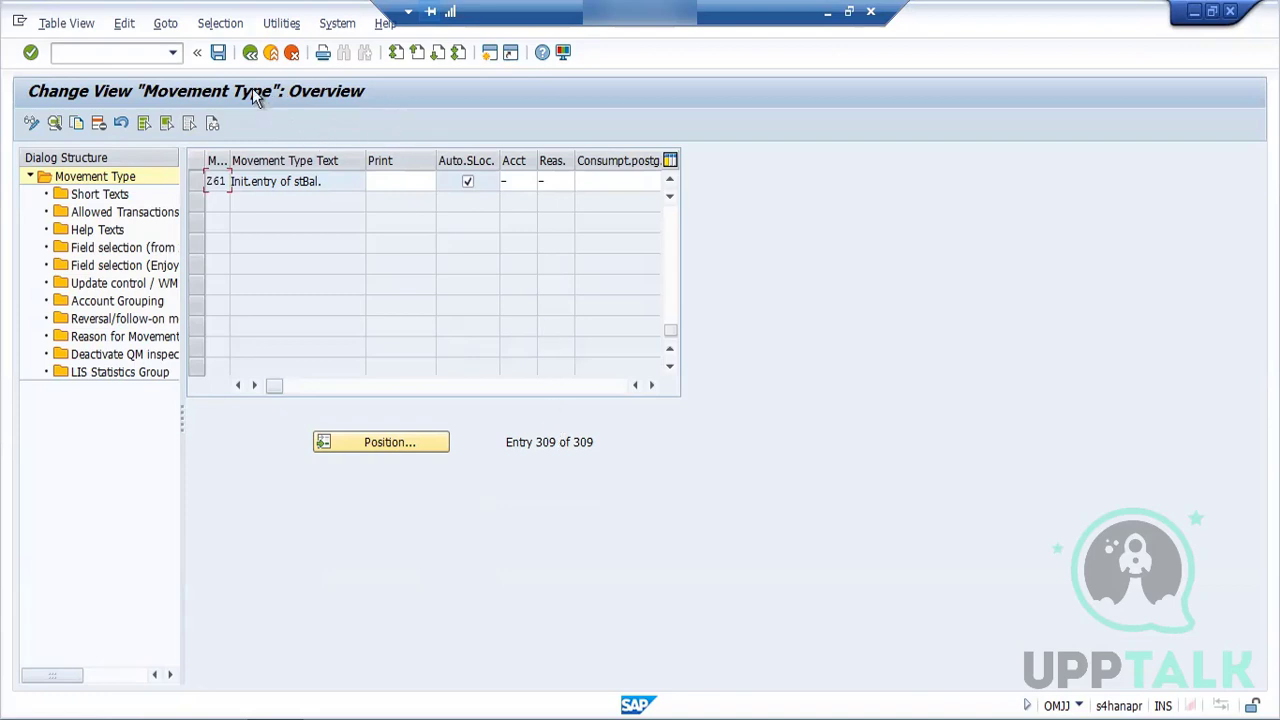
Step: Save movement type Z61 in the proposed customizing request and return to the IMG structure
left_click(219, 55)
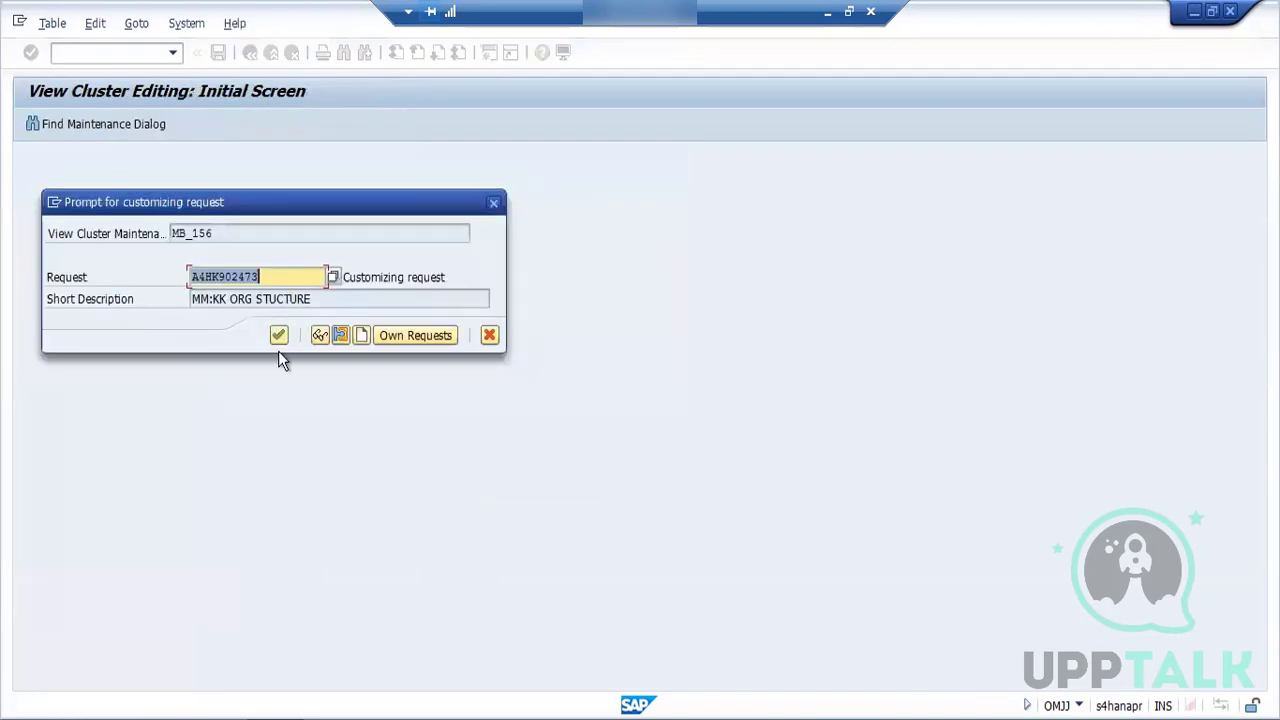
left_click(279, 337)
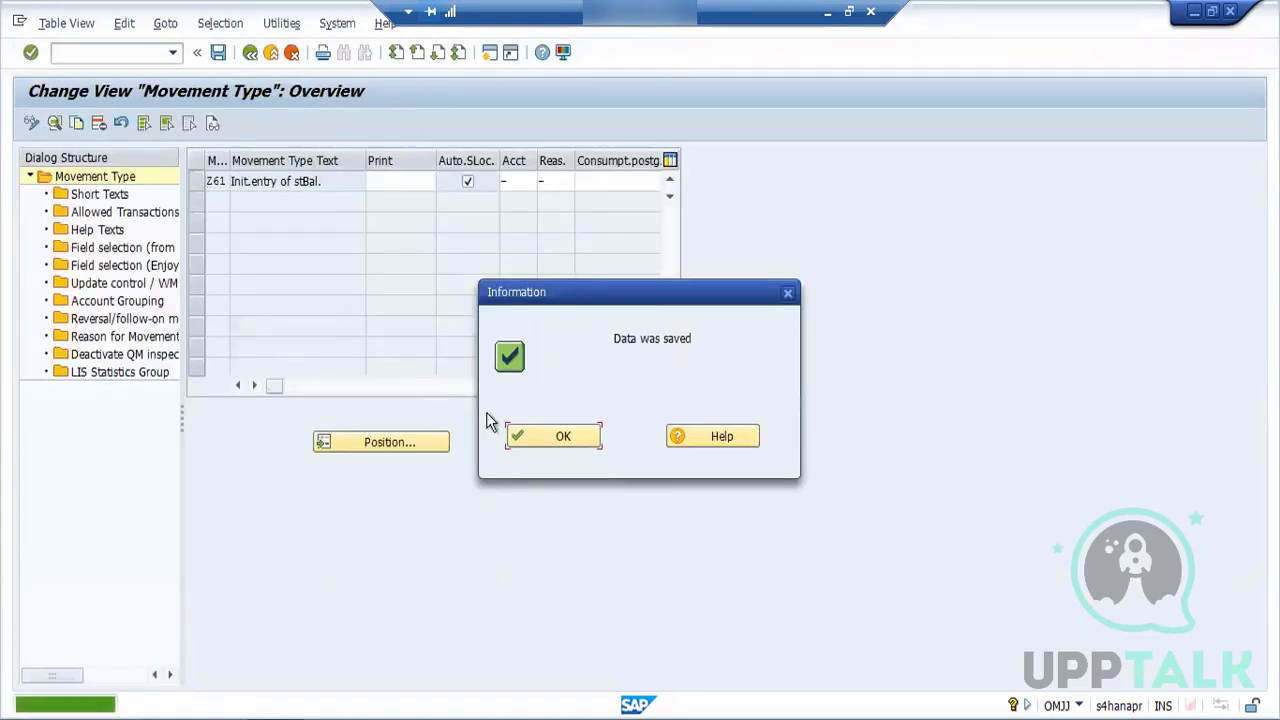
left_click(540, 437)
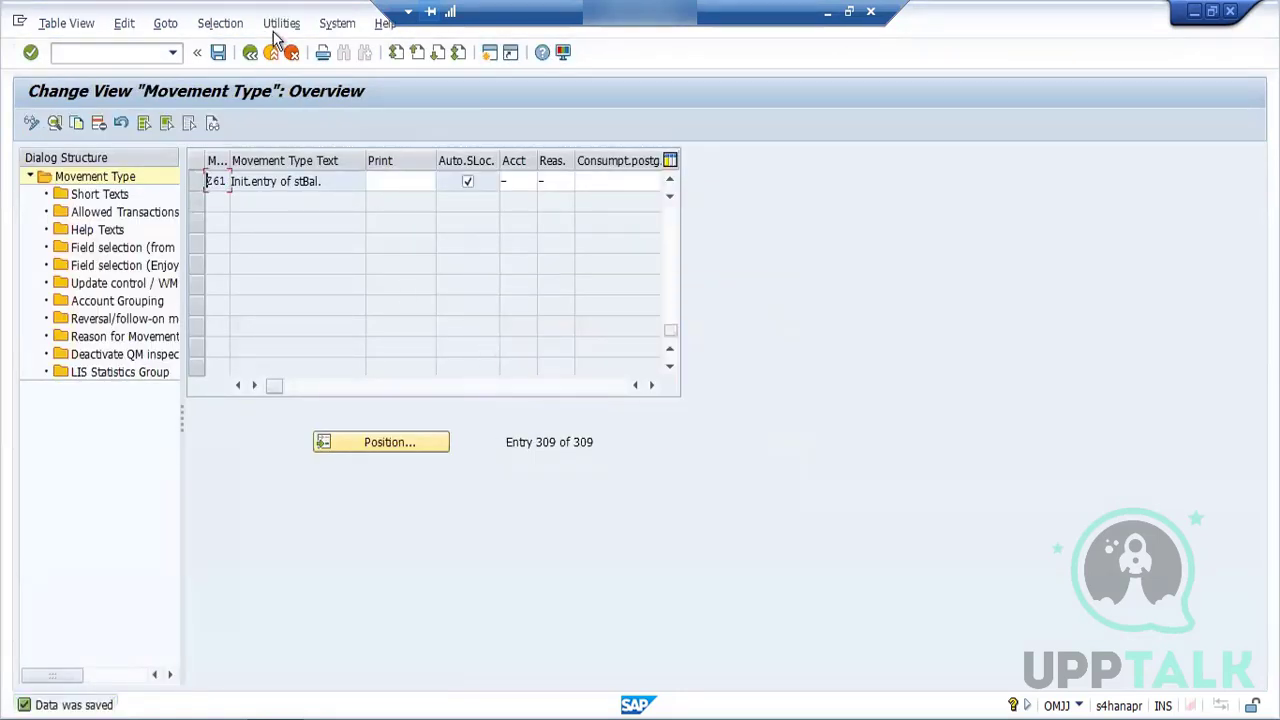
left_click(250, 52)
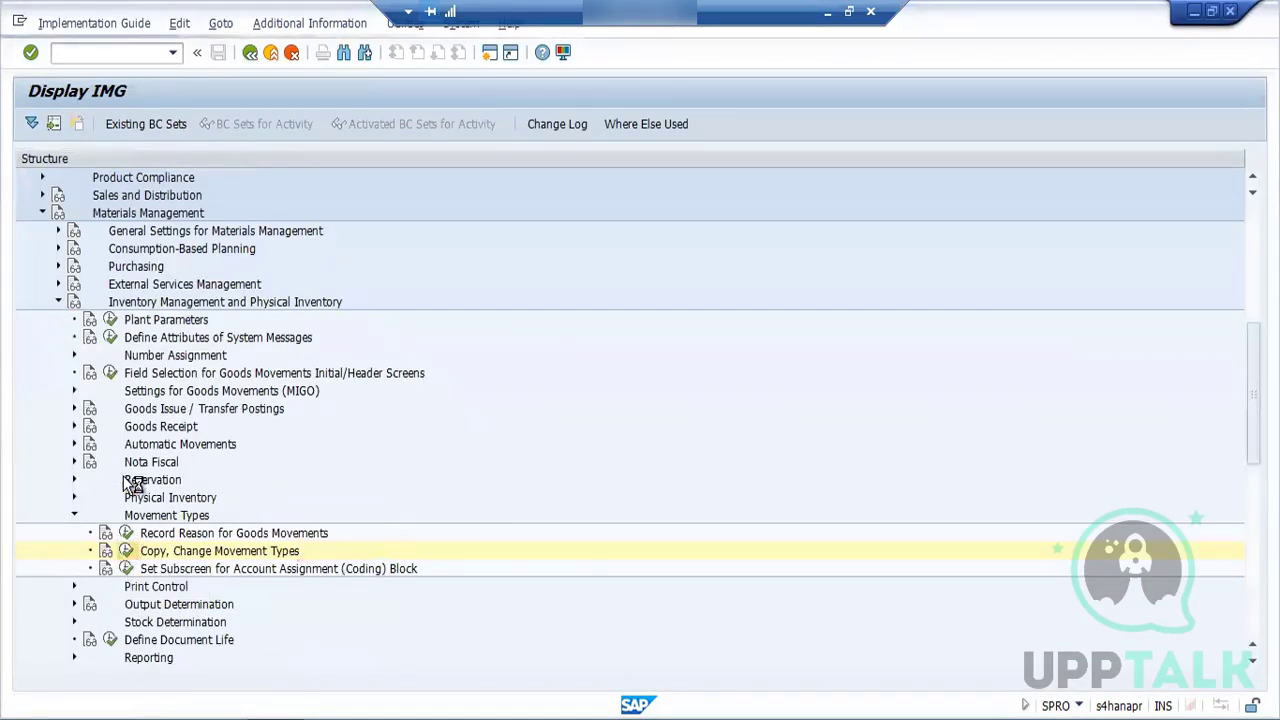
Step: Reopen the full movement type overview using the Movement type selection field, review it, save again and return to the IMG
left_click(52, 233)
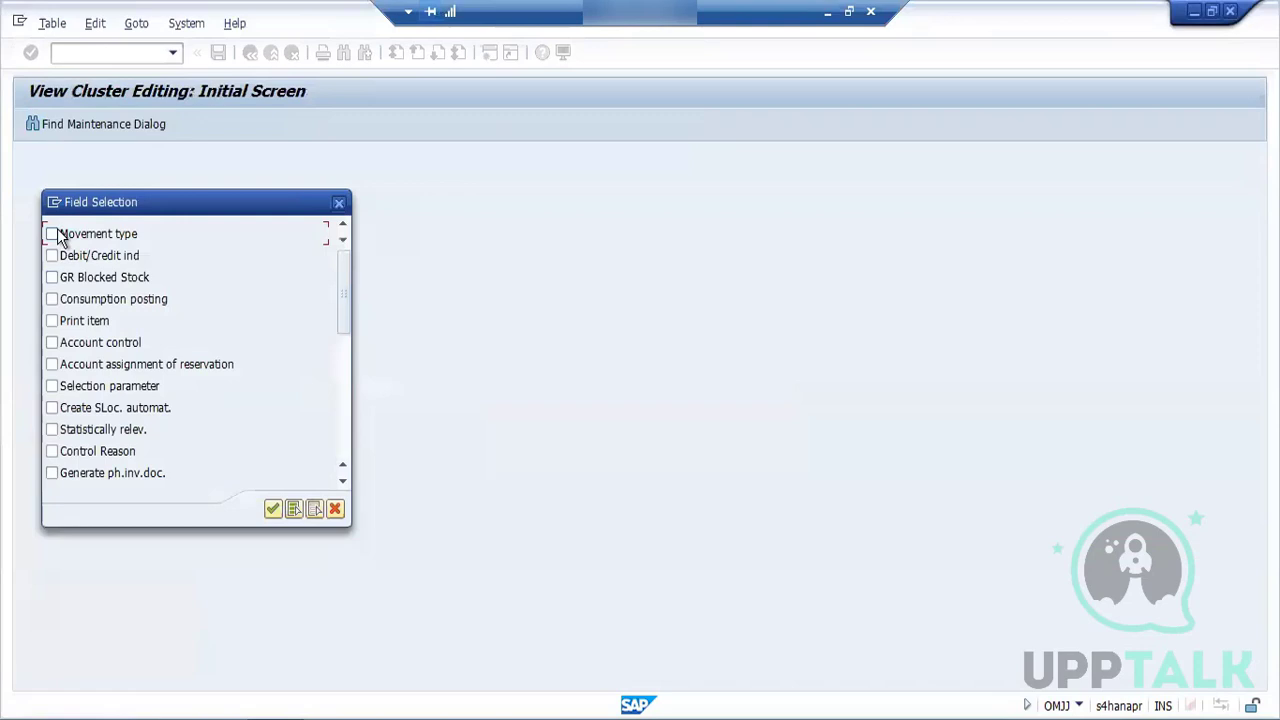
left_click(272, 509)
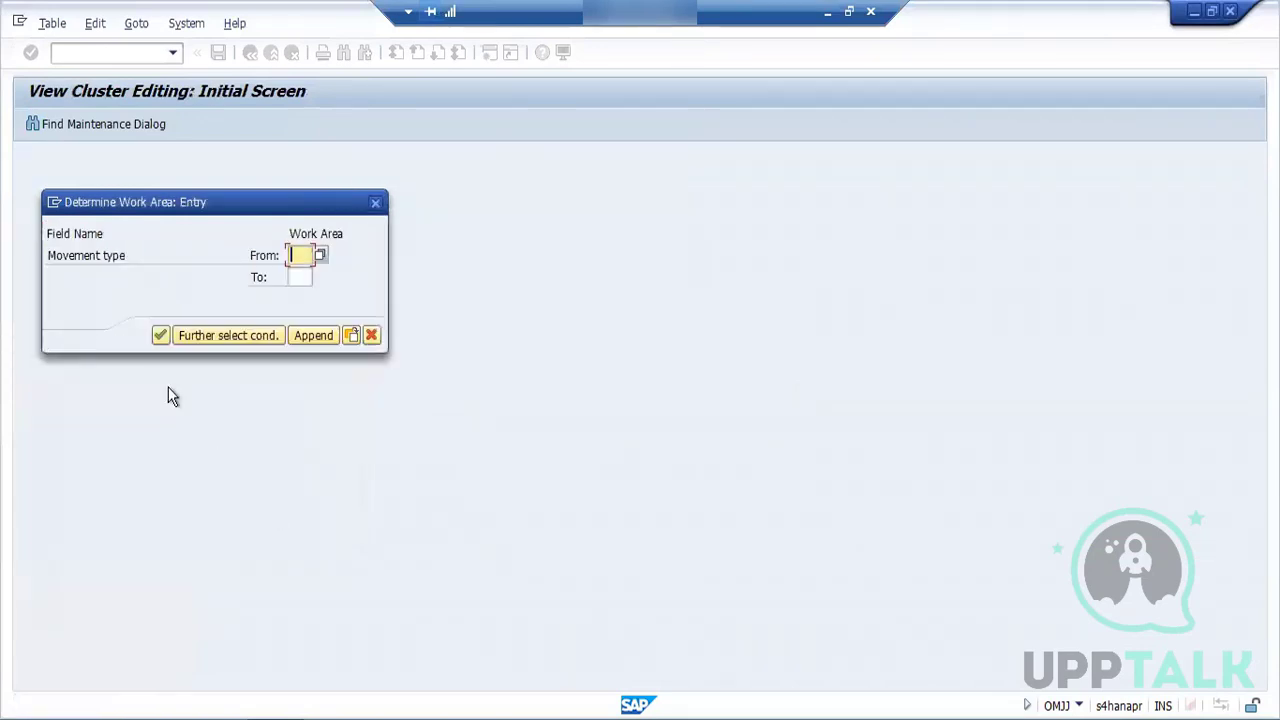
left_click(160, 336)
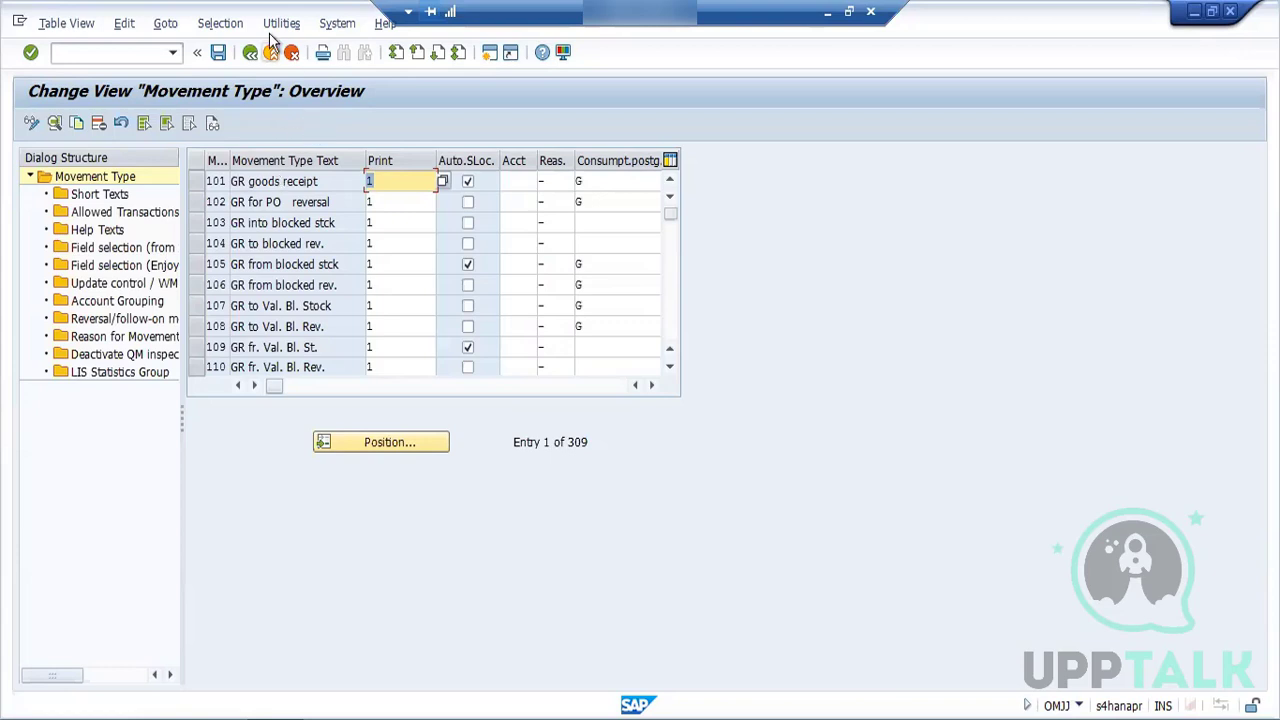
left_click(220, 51)
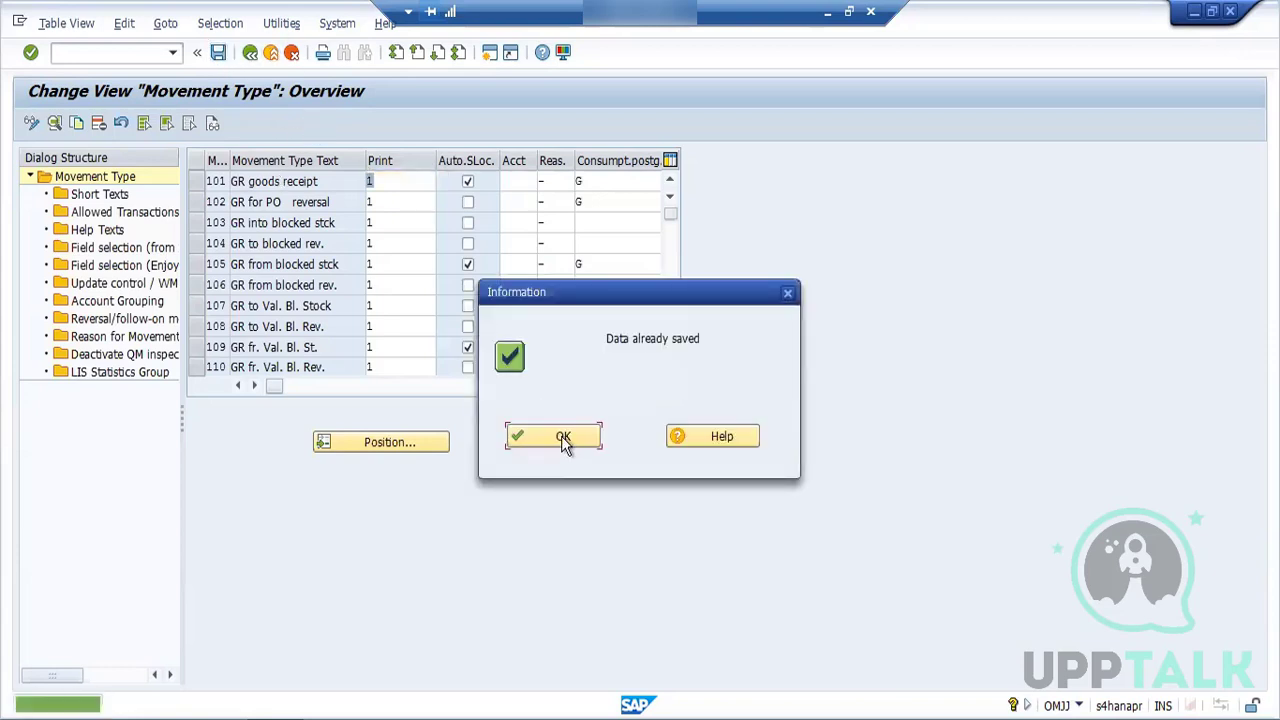
left_click(563, 438)
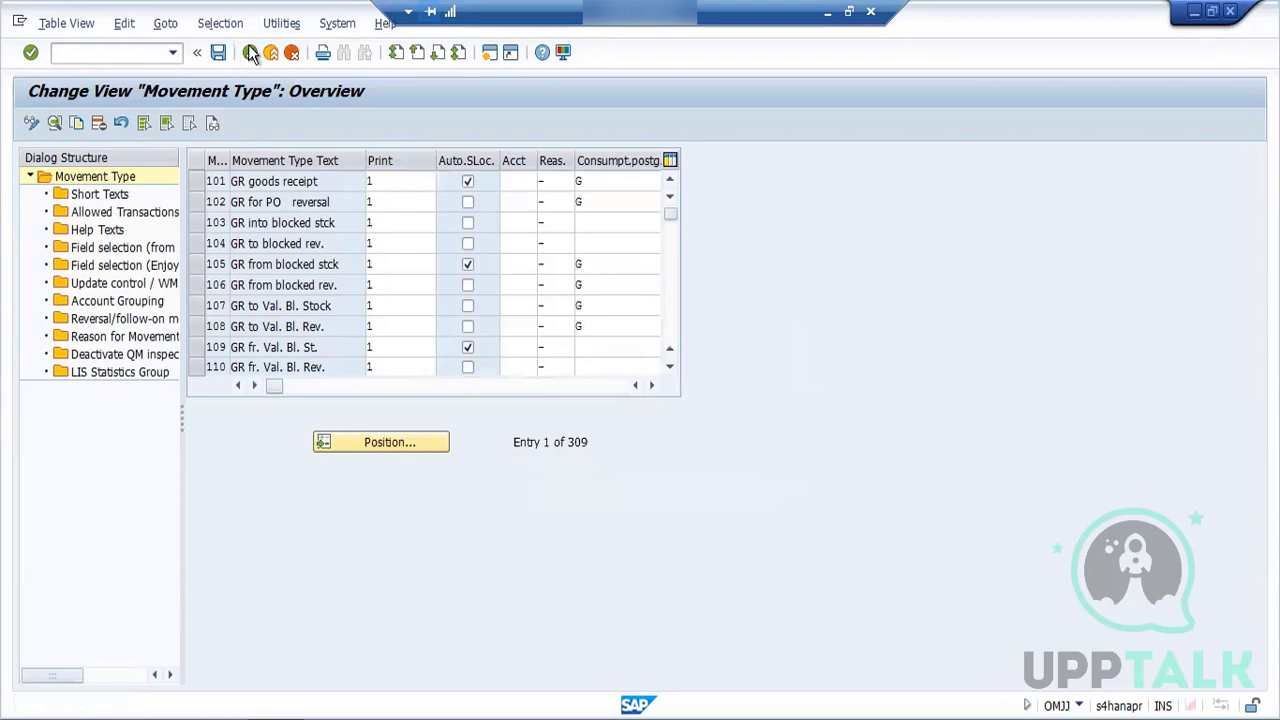
left_click(251, 53)
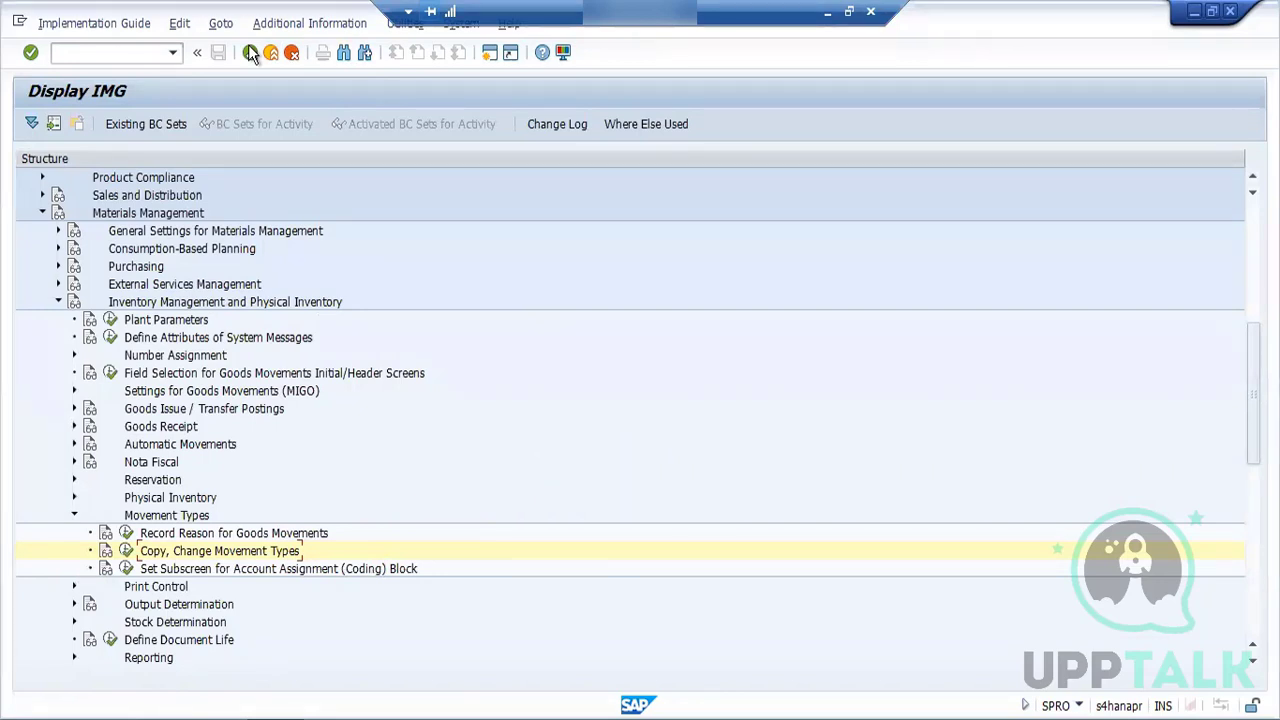
Step: Return to SAP Easy Access and start transaction MIGO for goods movements
left_click(251, 53)
left_click(251, 53)
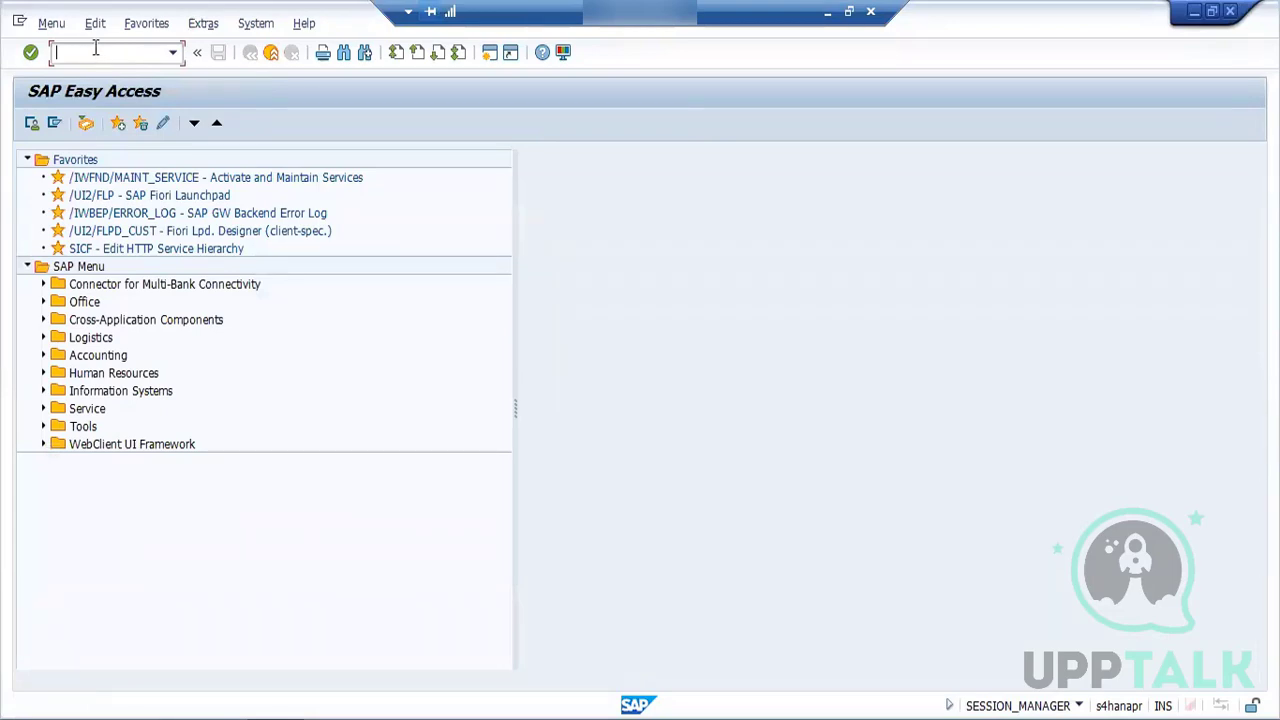
type("MIGO")
key("Return")
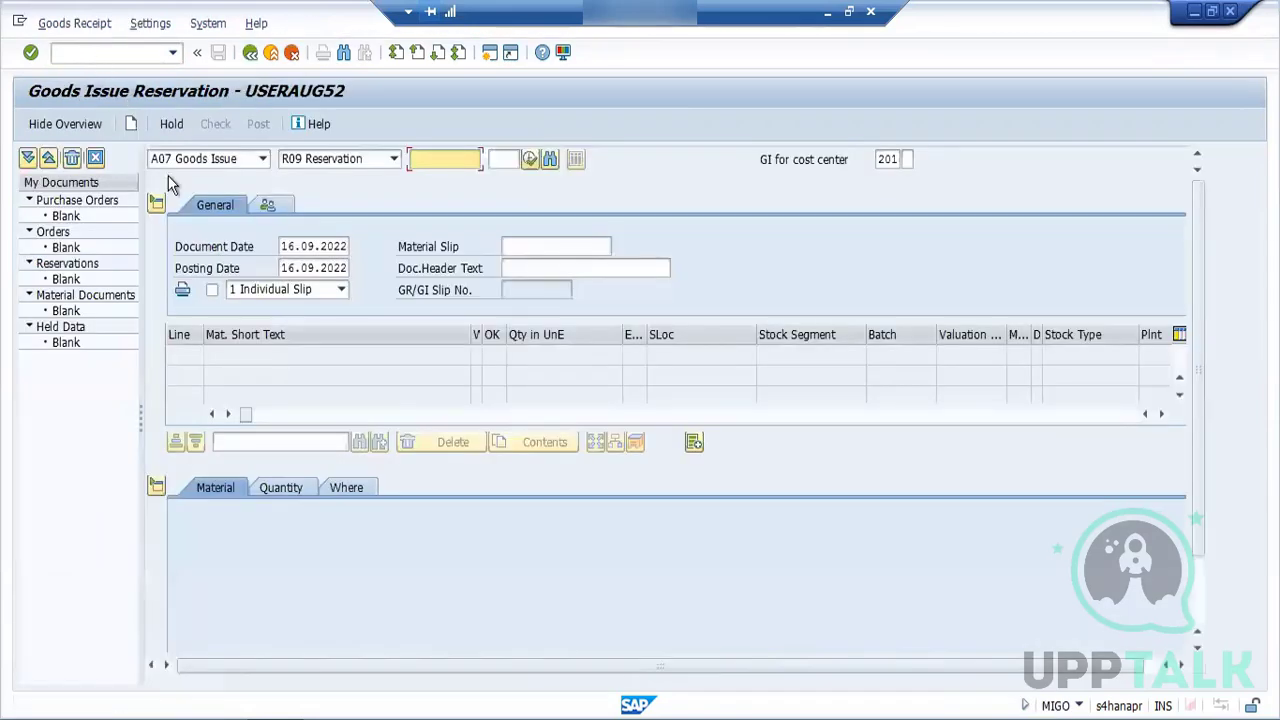
Step: Set the MIGO transaction to A01 Goods Receipt with reference R10 Other
left_click(258, 159)
left_click(241, 175)
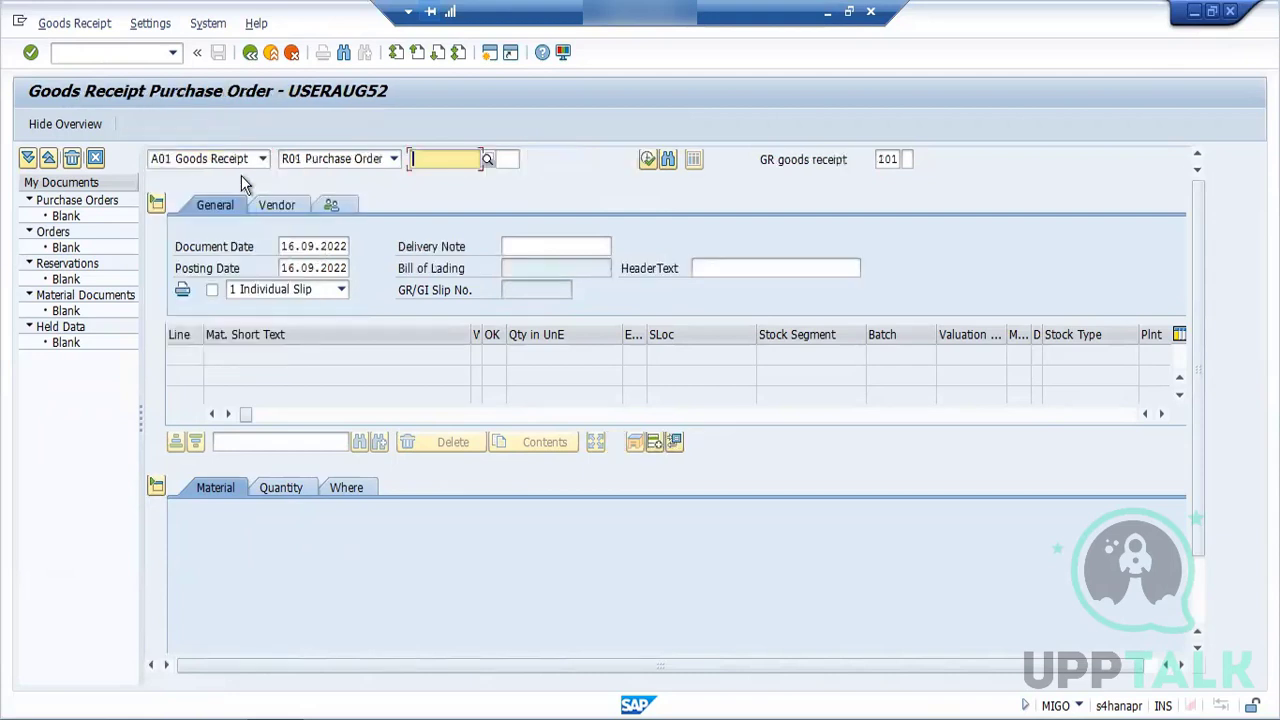
left_click(395, 160)
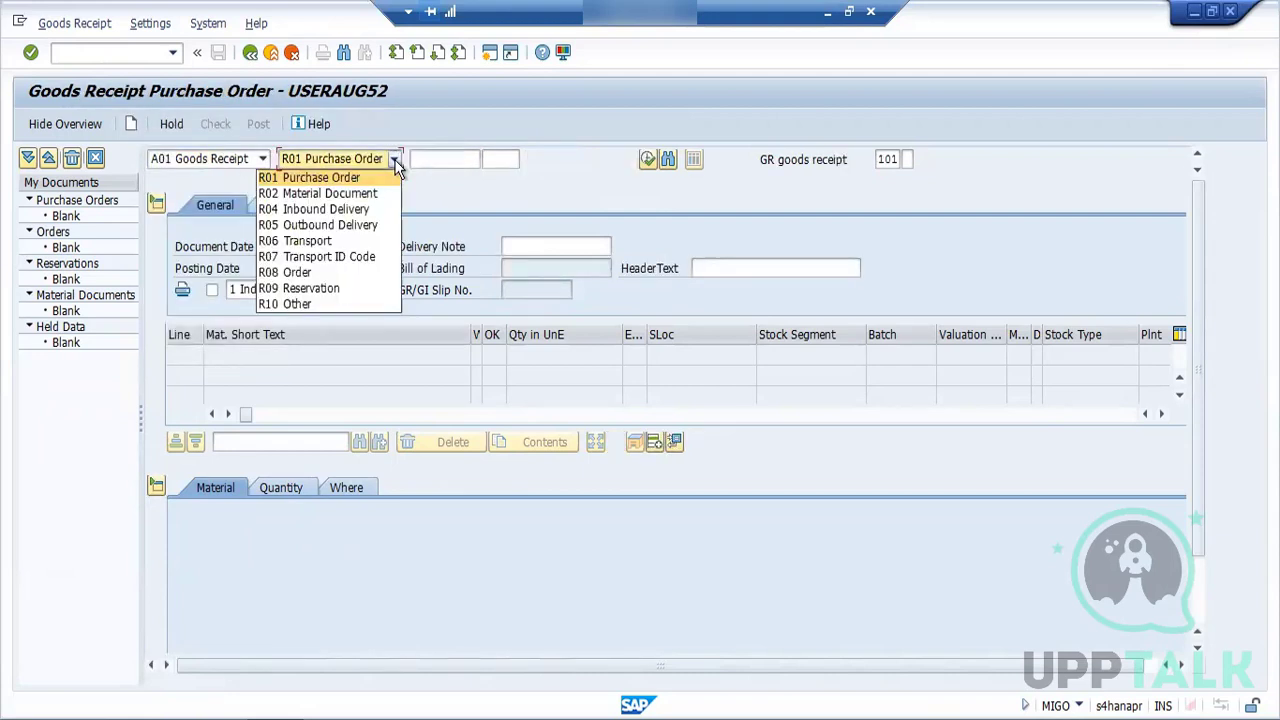
left_click(340, 302)
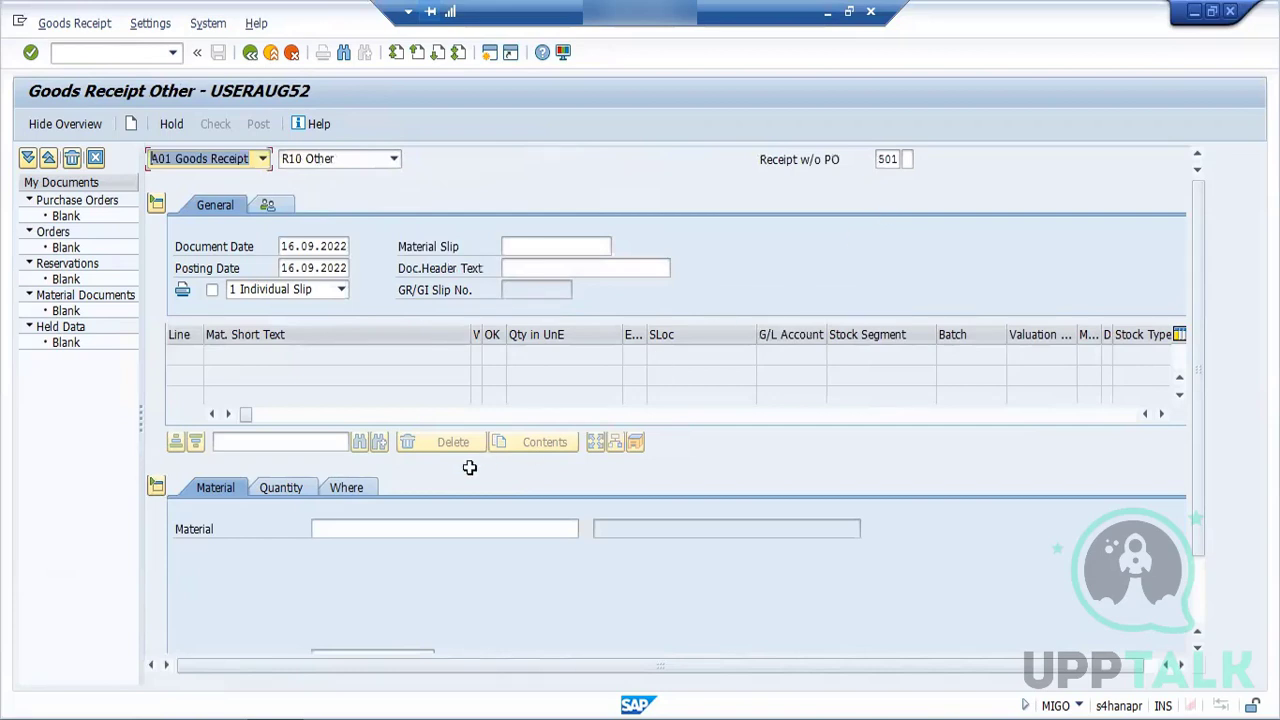
left_click(360, 529)
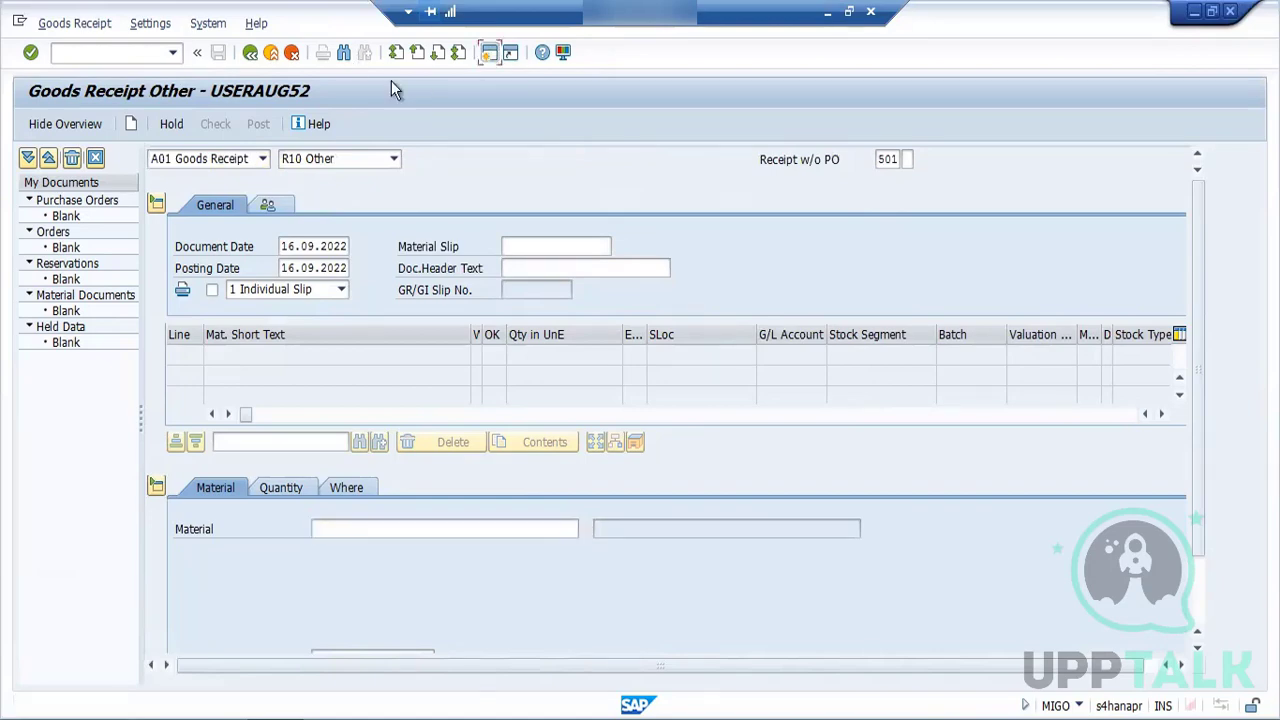
Step: Start the materials list transaction MM60 in the other session and list the materials of plant FORD
left_click(132, 60)
type("/n")
key("Return")
type("mm60")
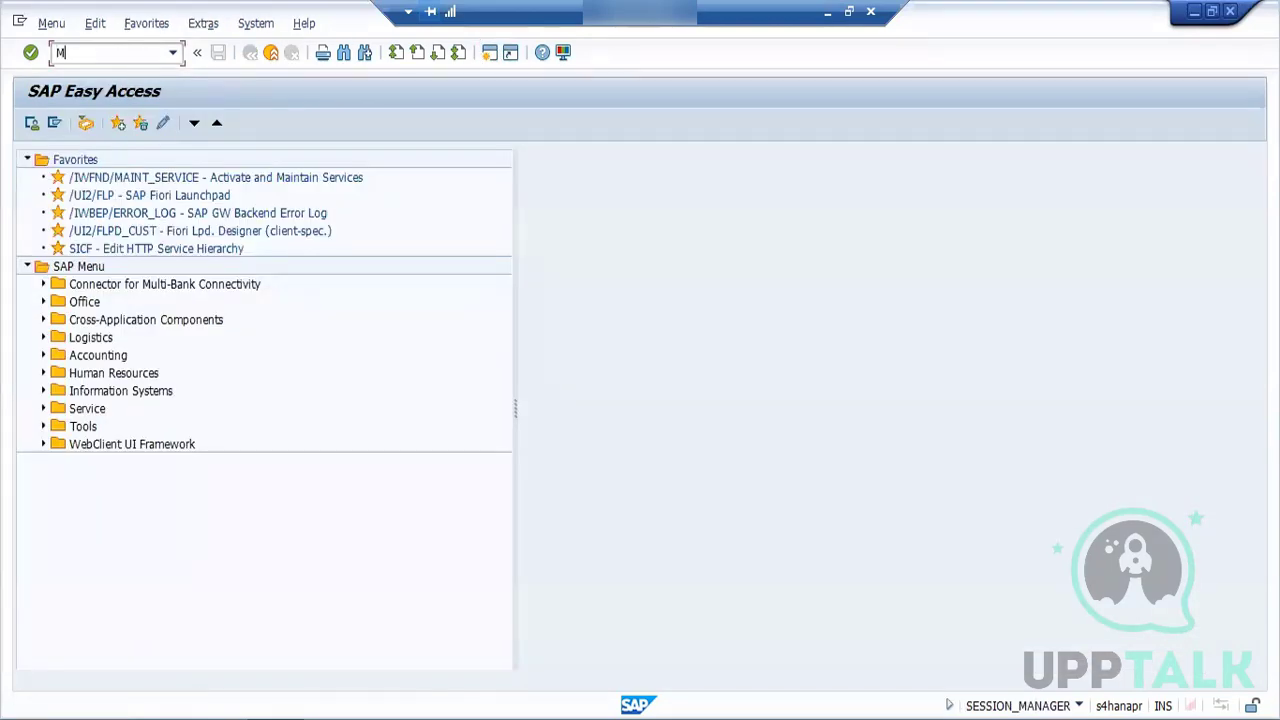
key("Return")
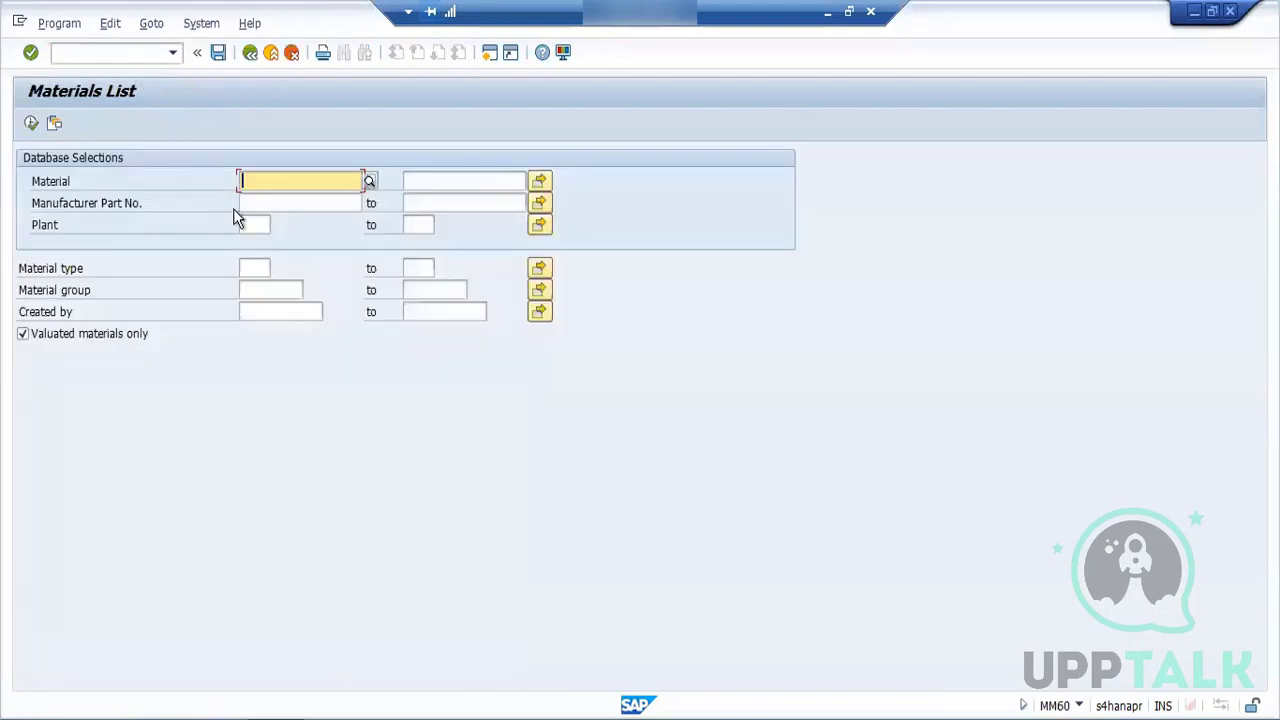
left_click(255, 224)
type("FORD")
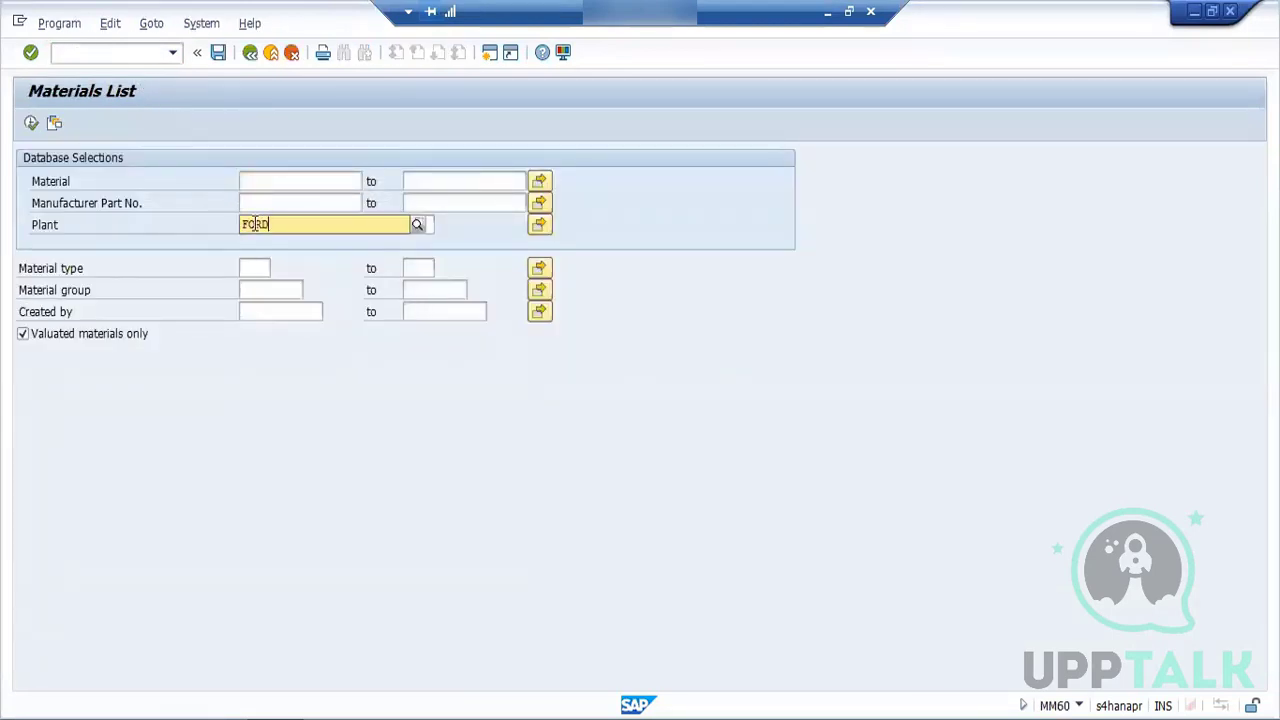
left_click(33, 123)
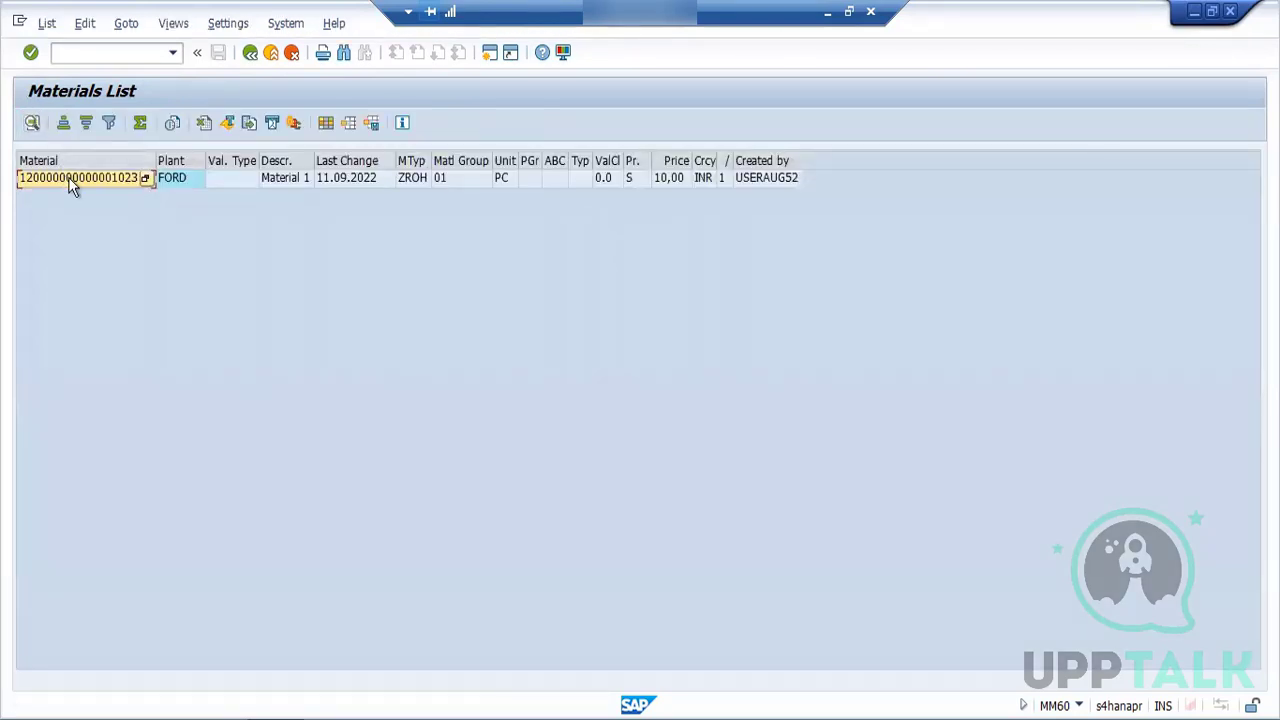
Step: Copy the material number from the FORD materials list and enter it as the material of the goods receipt item
left_click(70, 180)
left_click(133, 183)
key("alt+Tab")
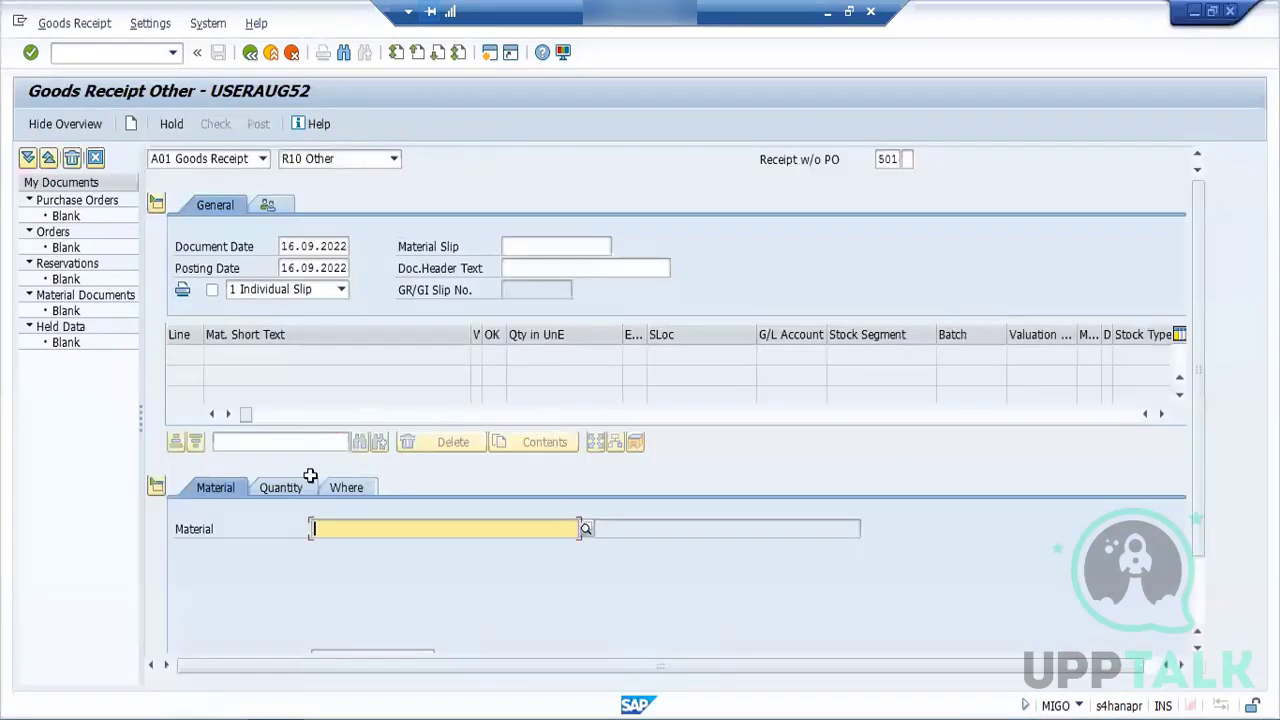
key("ctrl+v")
key("Return")
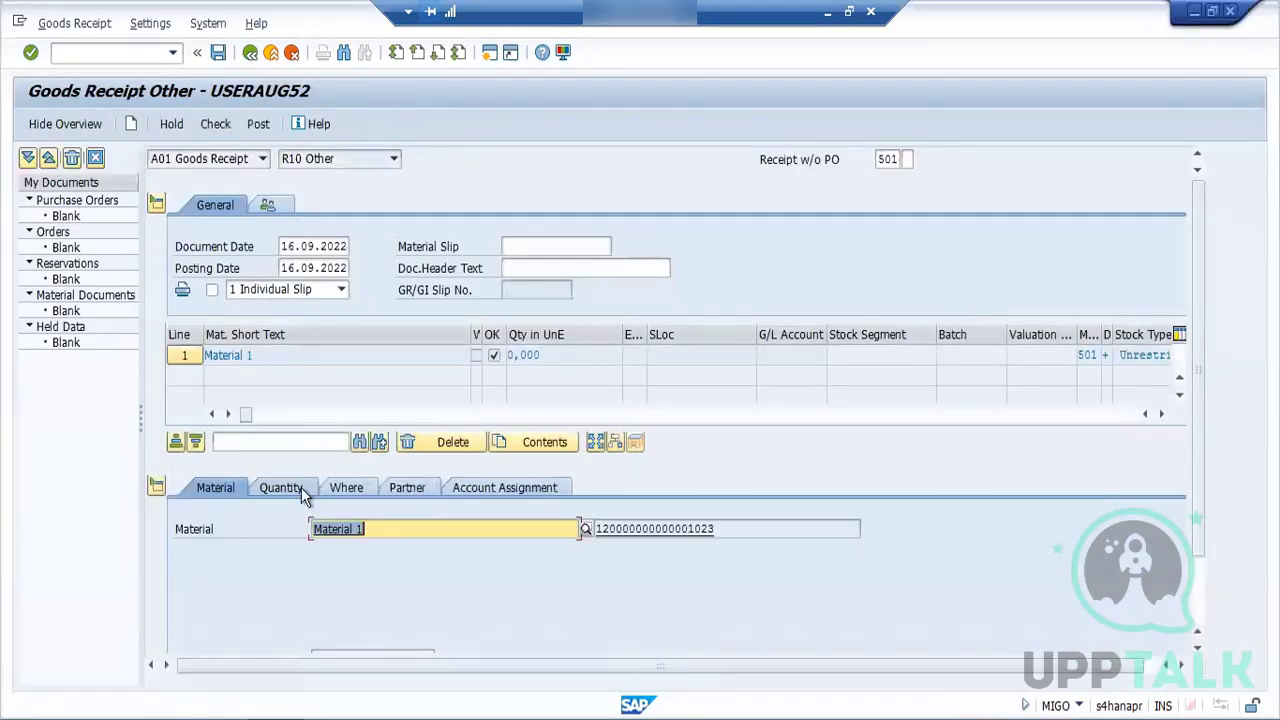
Step: Set the item's quantity in unit of entry to 1 and its plant to FORD
left_click(301, 487)
type("1")
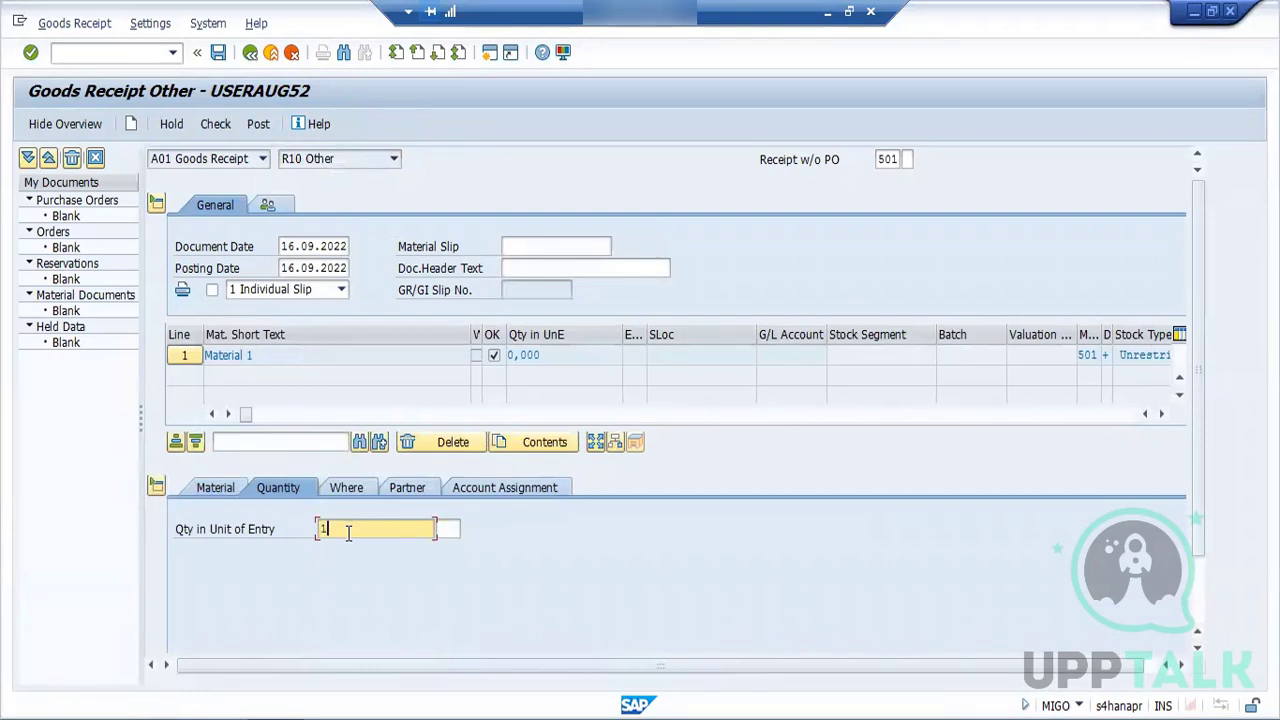
key("Return")
left_click(365, 487)
left_click(352, 571)
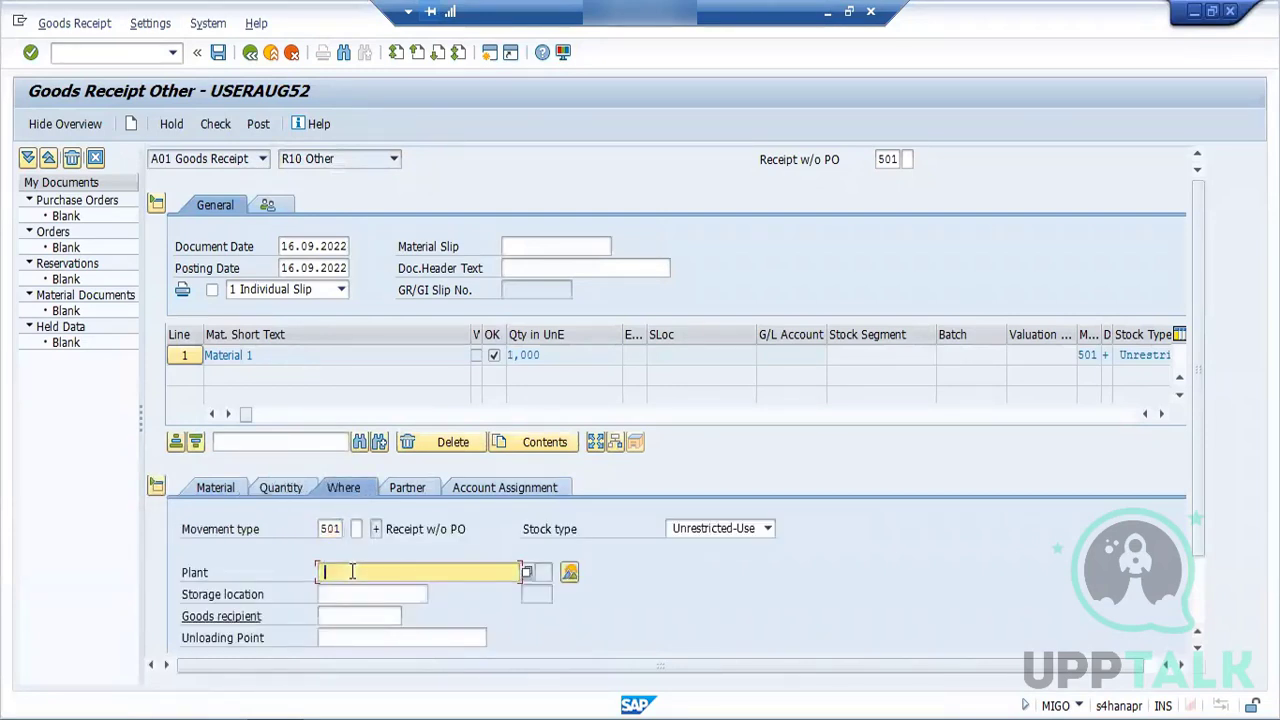
type("RD01")
key("Return")
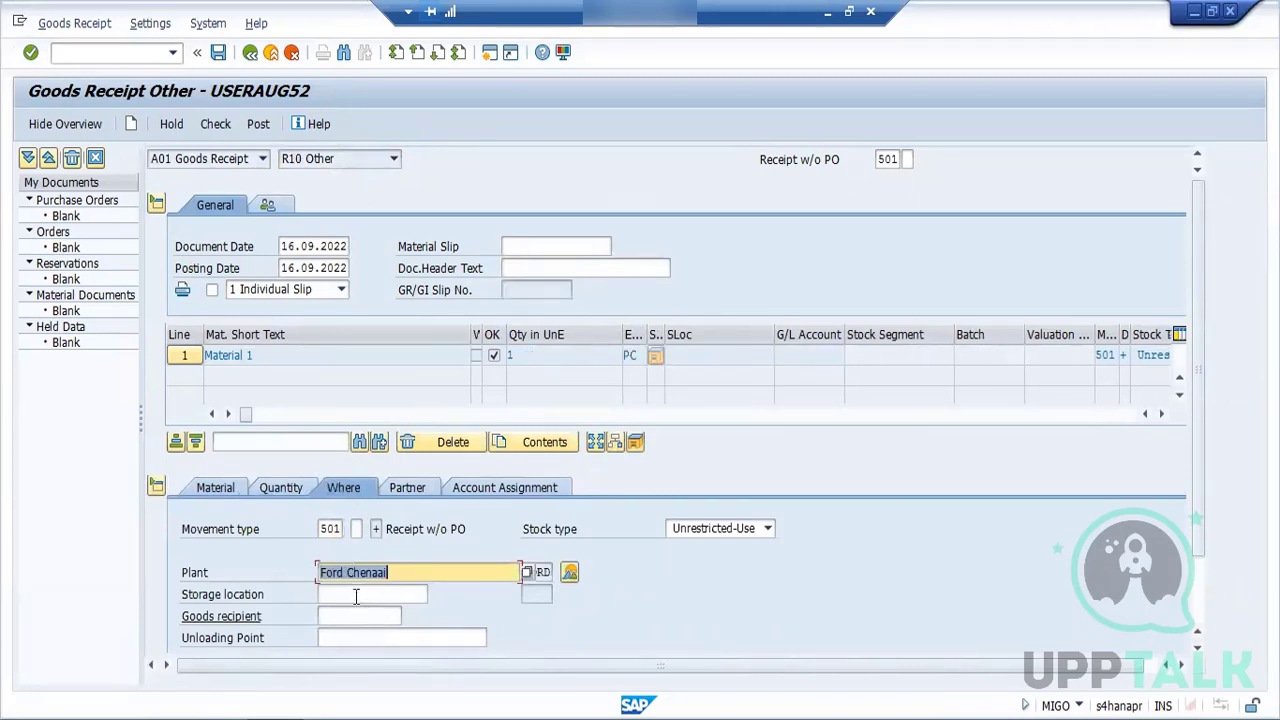
Step: Set the item's storage location to SS03 (STORAGE 3) from the plant's storage locations
left_click(355, 595)
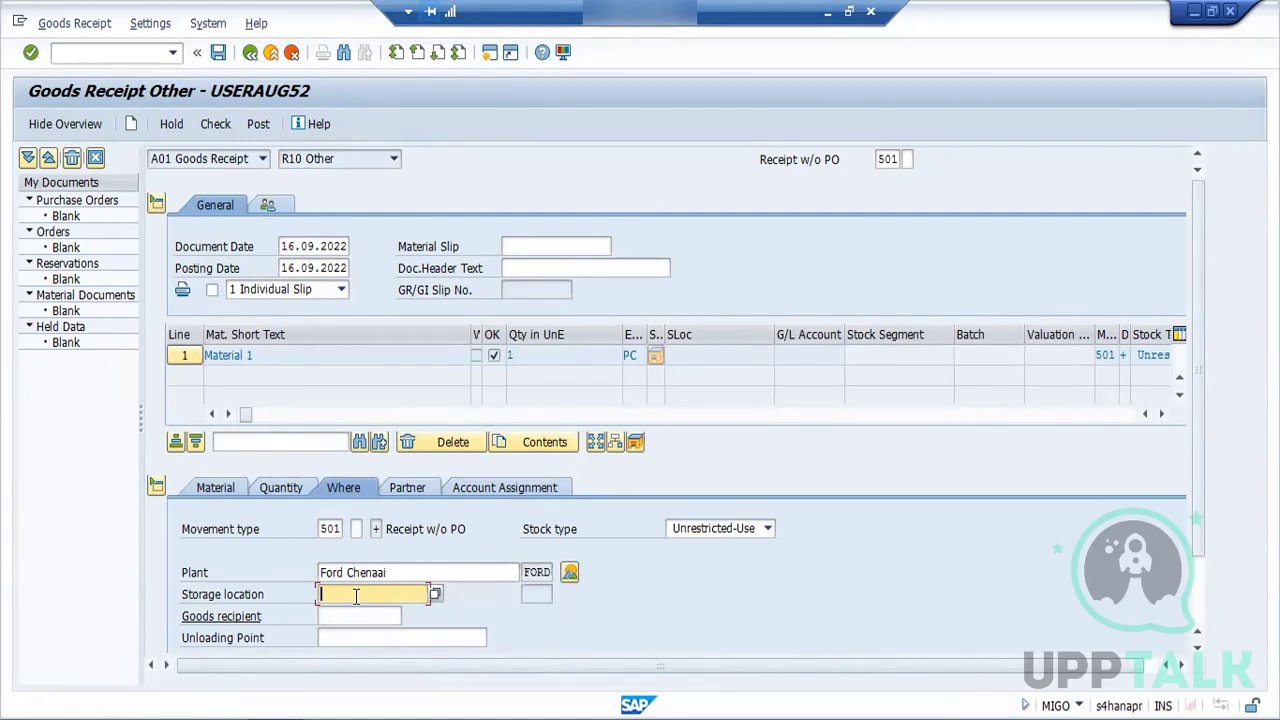
left_click(436, 594)
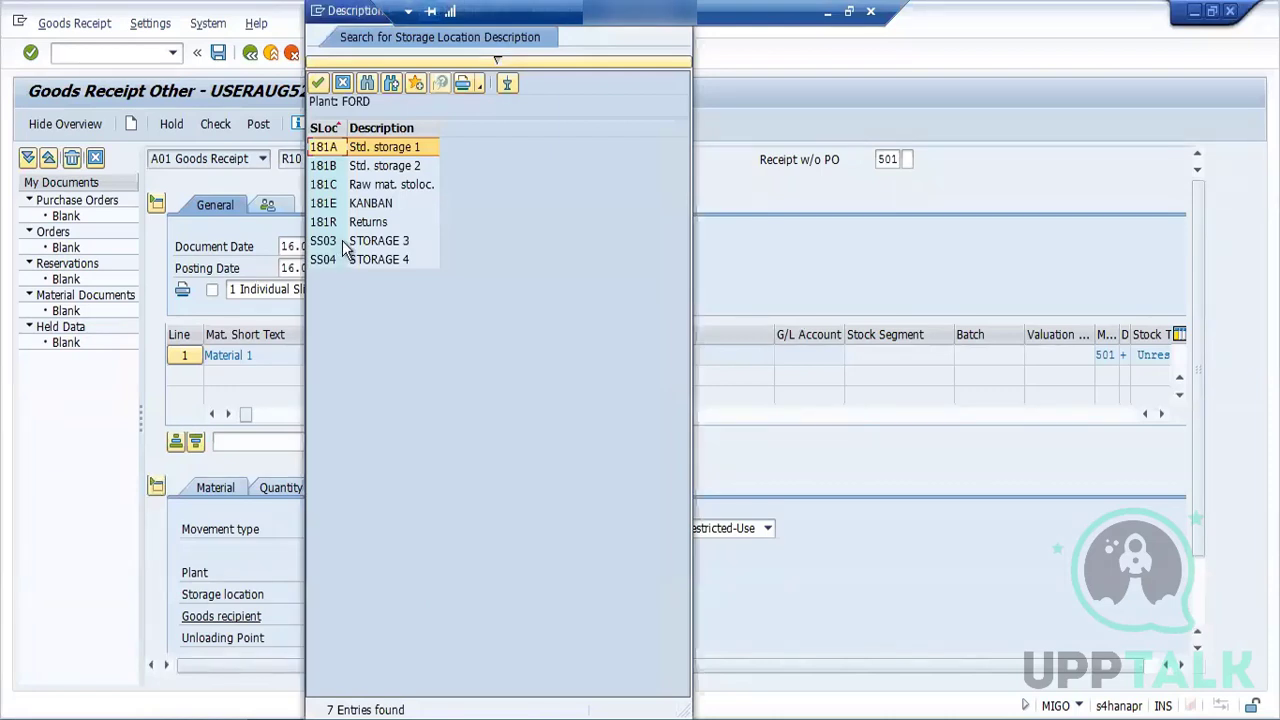
double_click(335, 241)
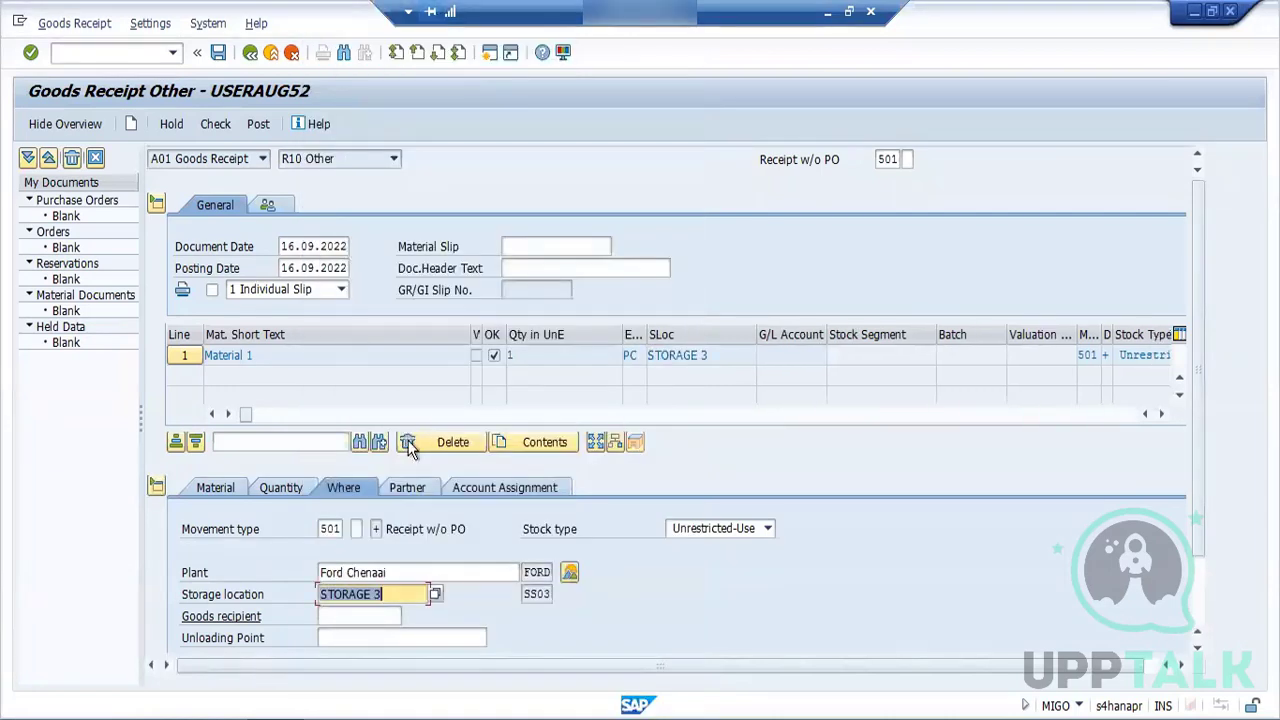
Step: Review the item's partner and account assignment details, check the goods receipt and close the message log
left_click(407, 489)
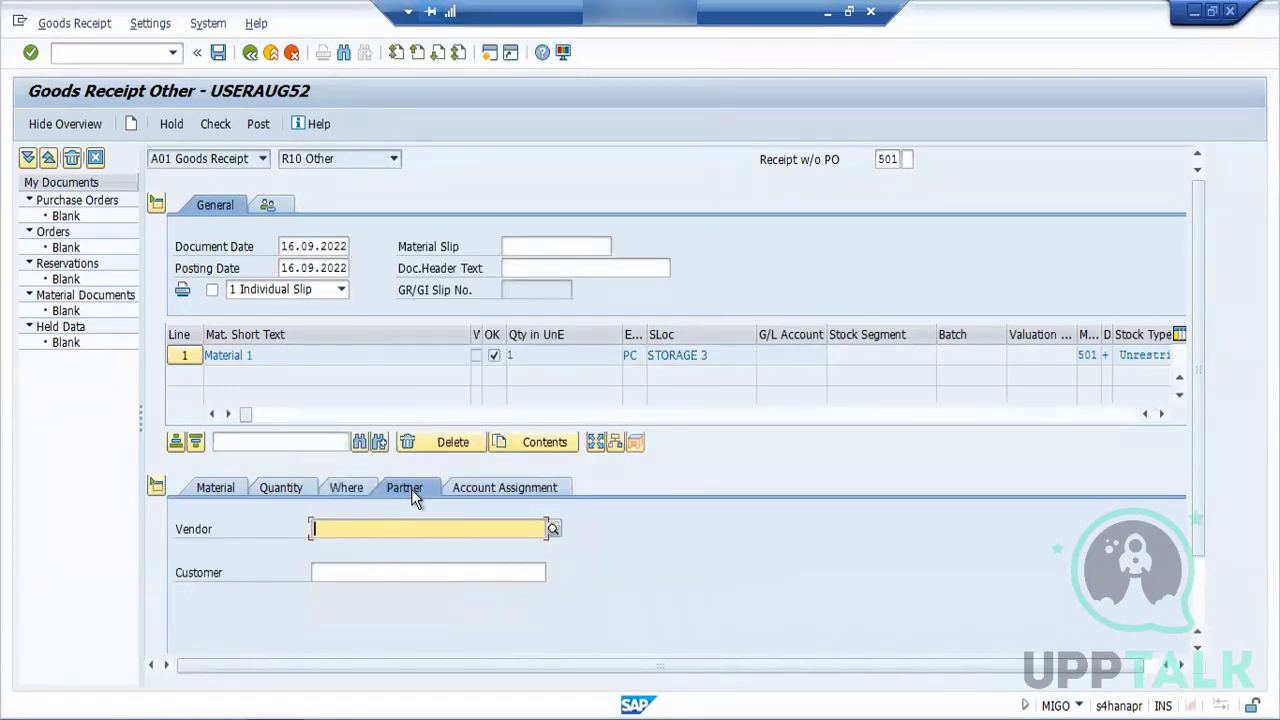
left_click(540, 487)
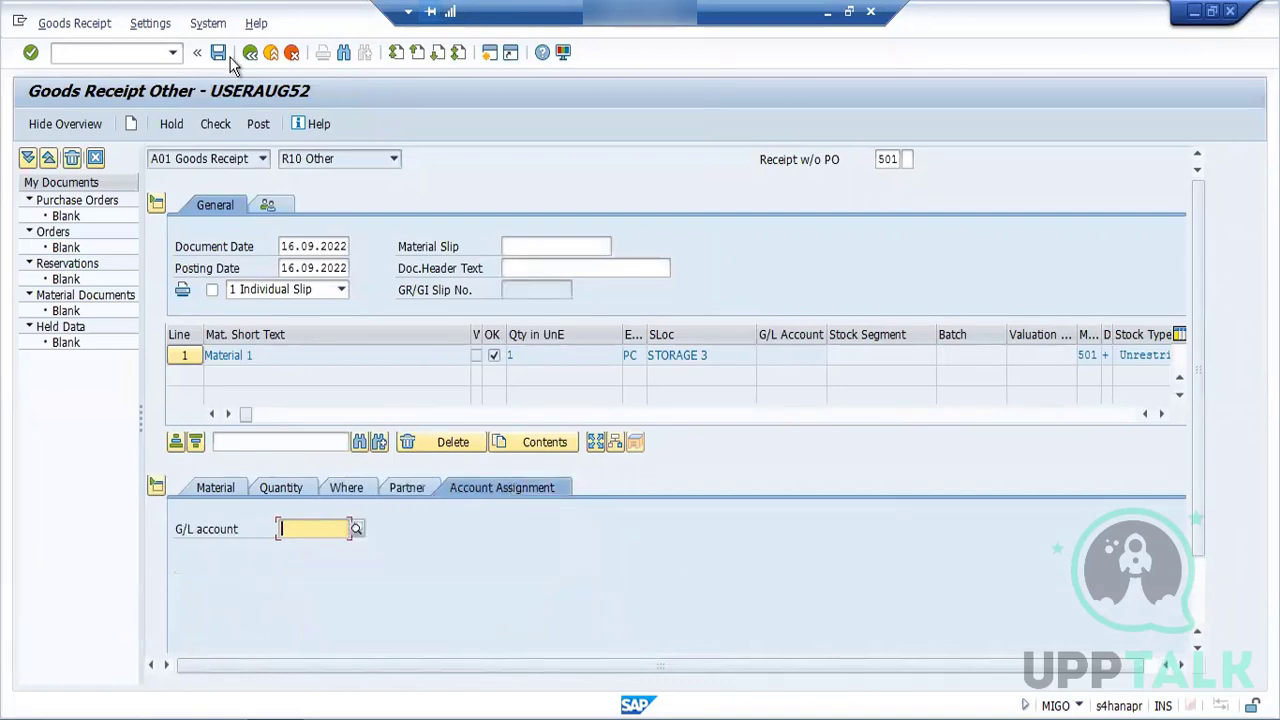
left_click(215, 125)
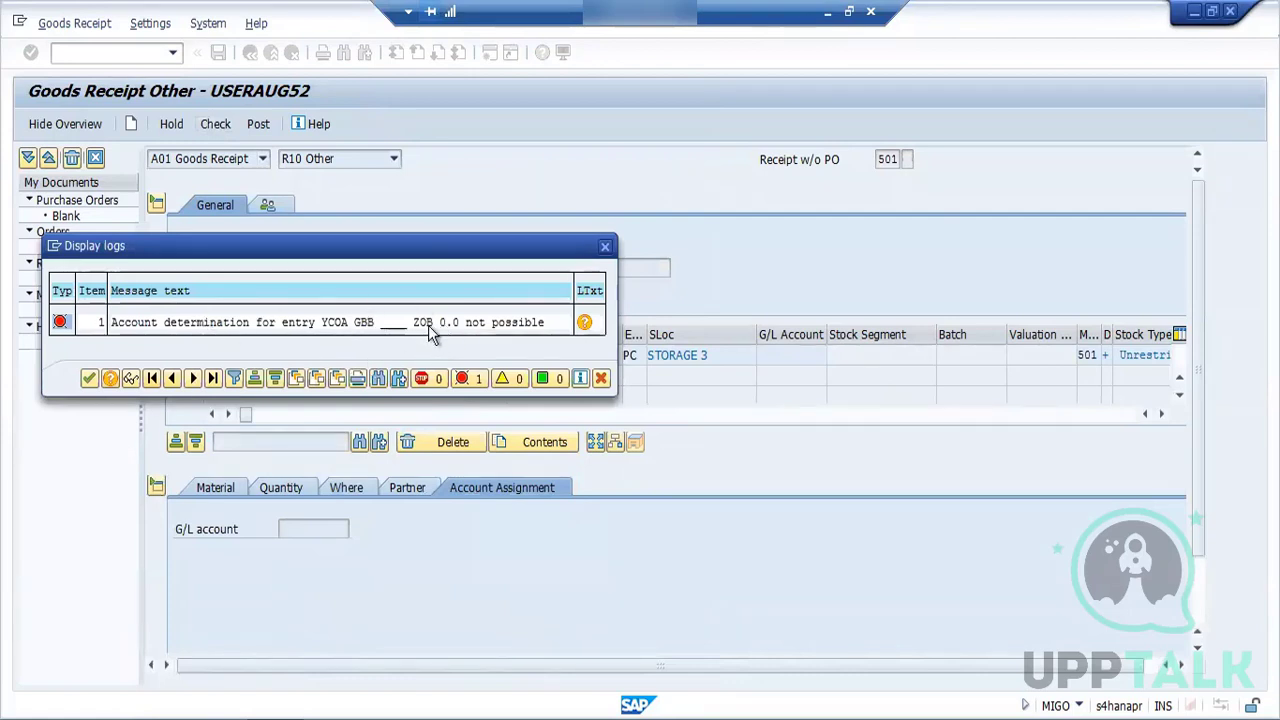
left_click(87, 378)
Step: Open transaction OBYC in a new session and look through the automatic posting procedures
left_click(488, 53)
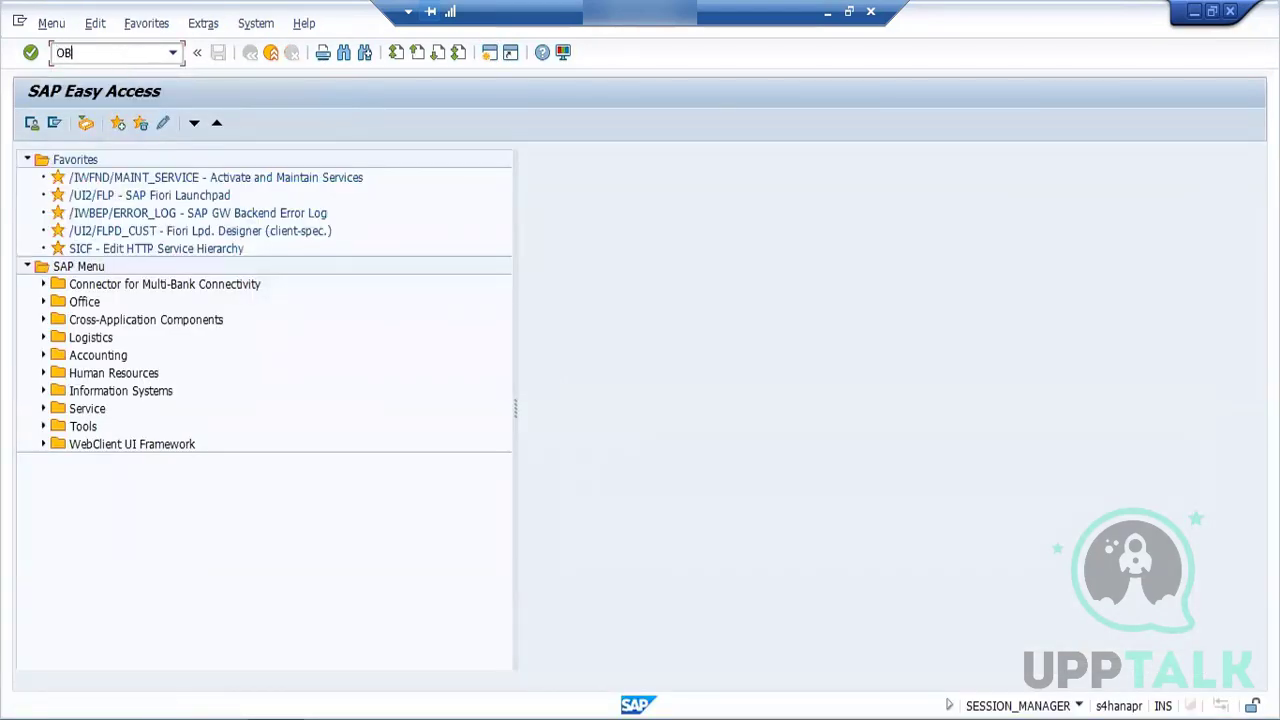
key("Return")
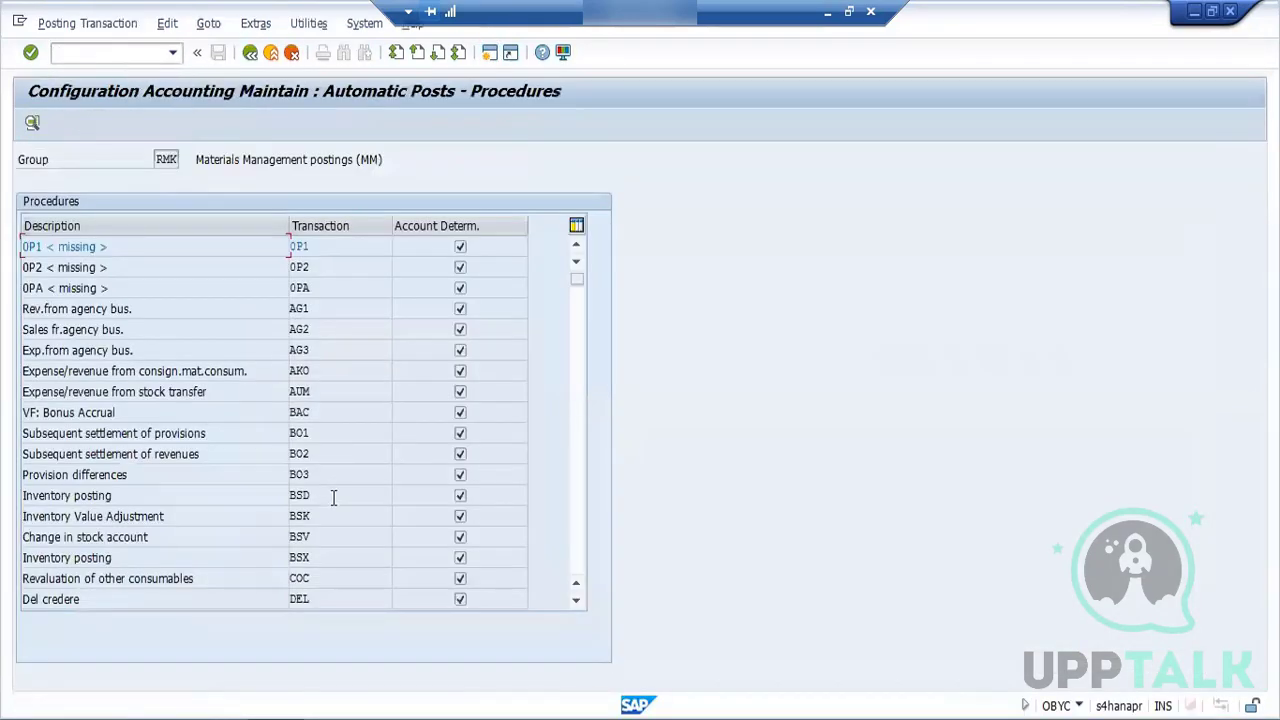
left_click(578, 543)
left_click(578, 542)
left_click(578, 542)
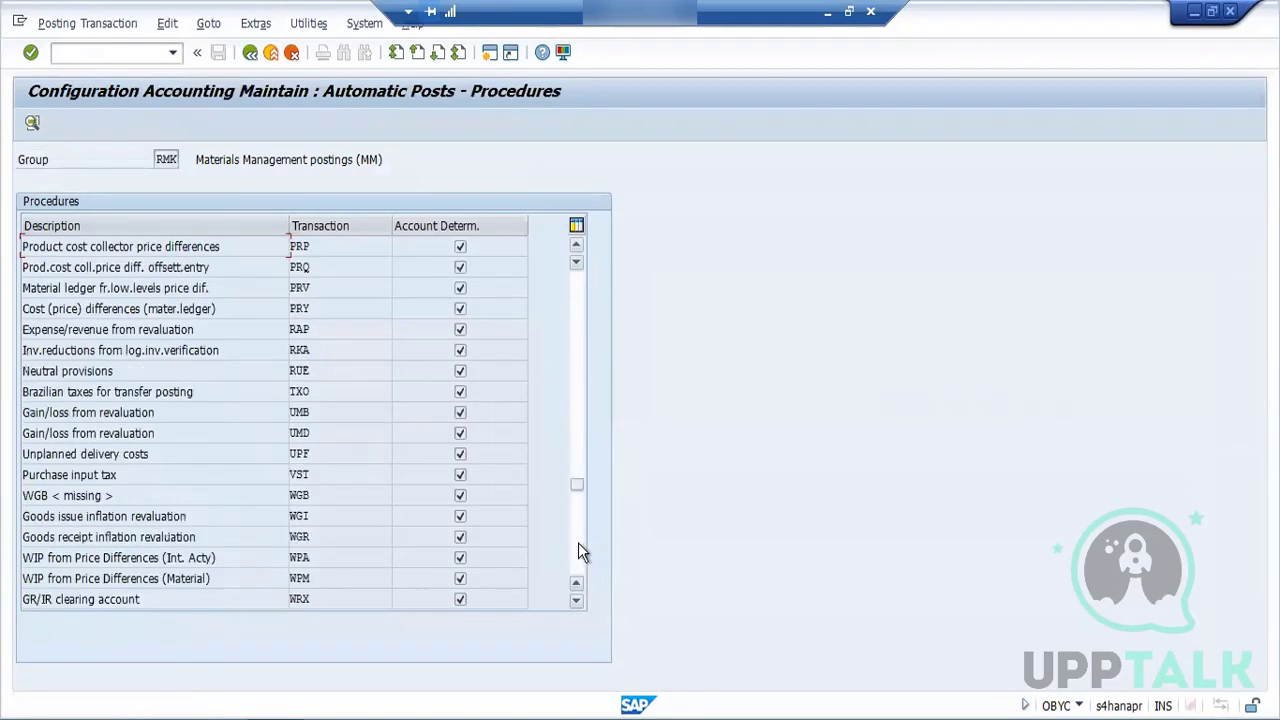
left_click(578, 542)
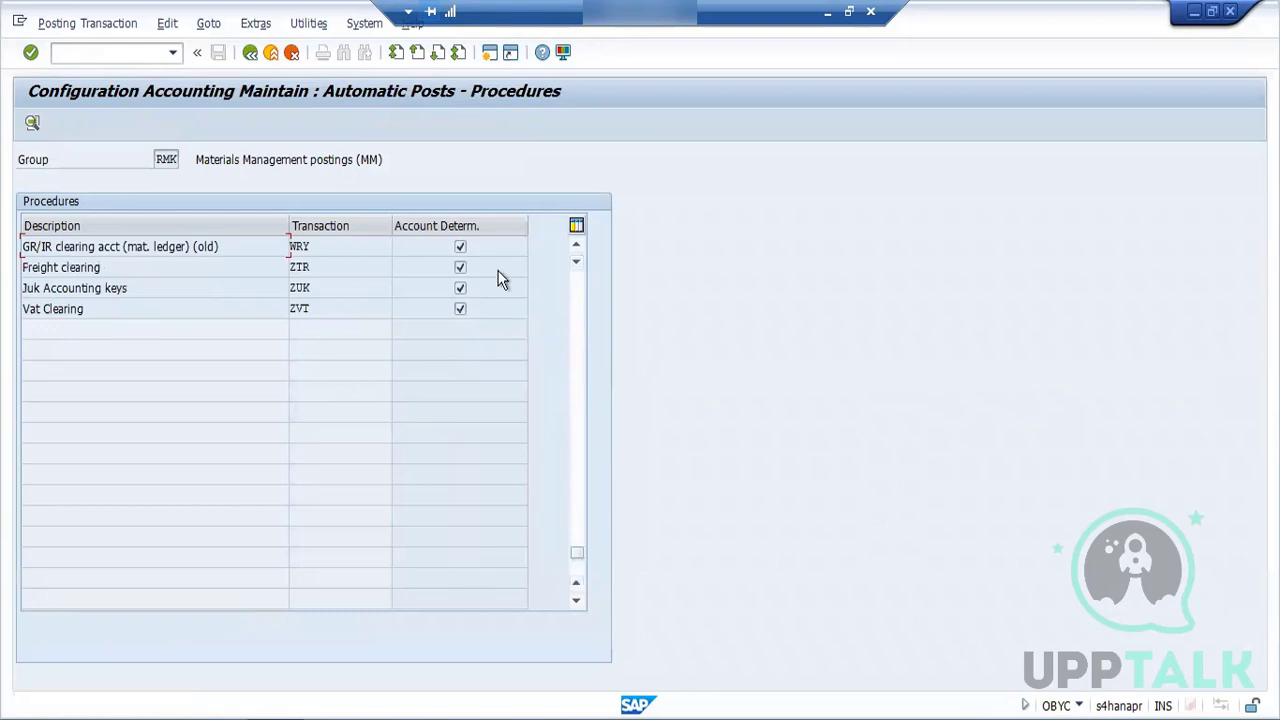
Step: Check the goods receipt in MIGO again for its account determination entry and return to the OBYC procedures
key("alt+Tab")
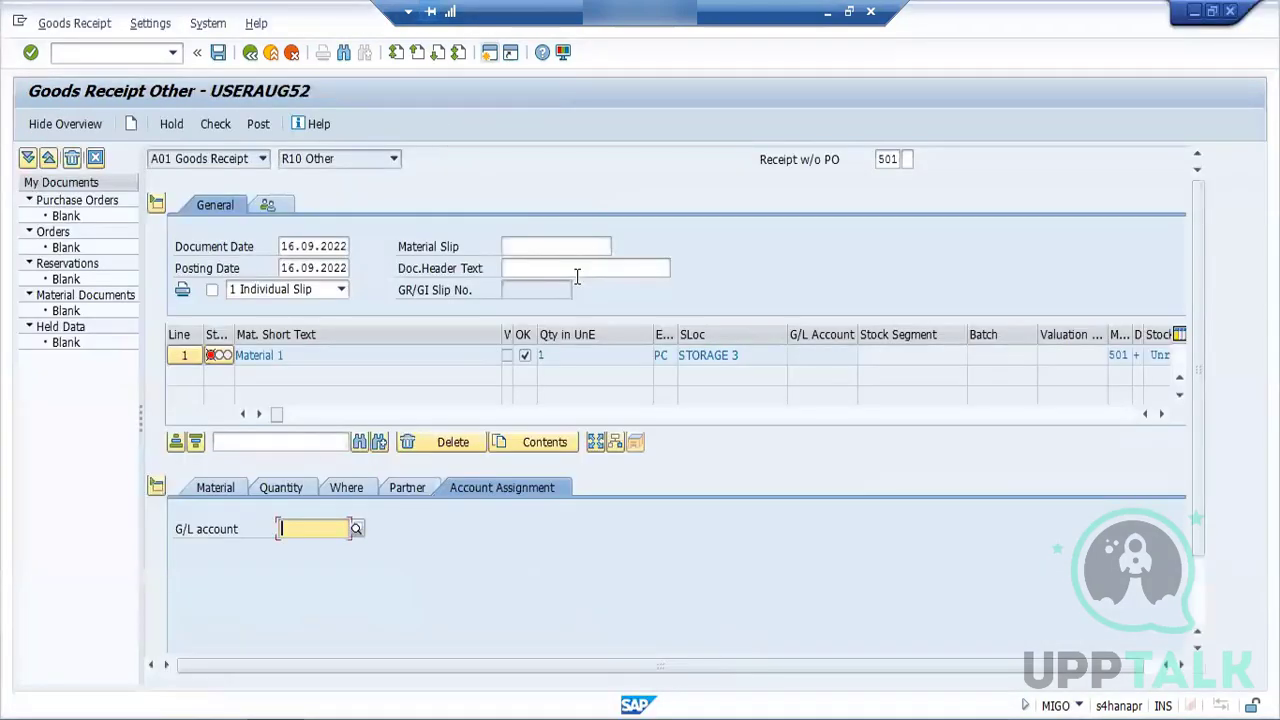
left_click(231, 123)
key("alt+Tab")
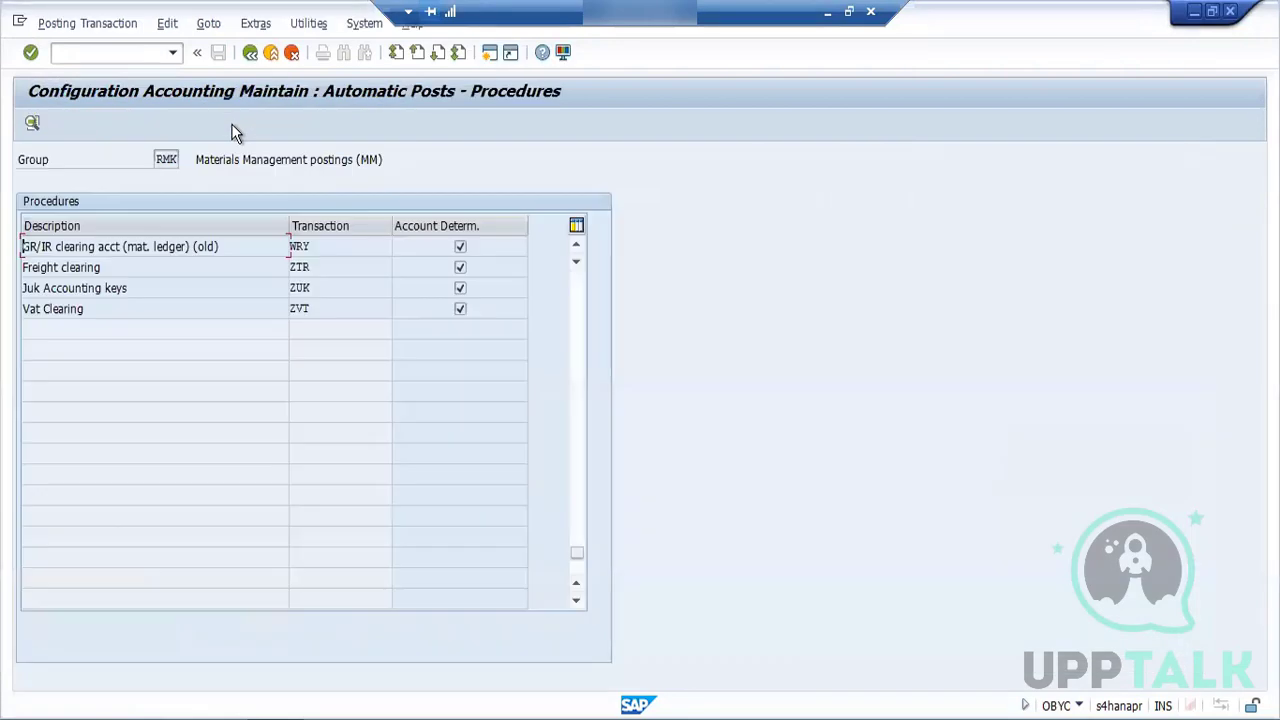
key("alt+Tab")
key("alt+Tab")
Step: Search the automatic posting procedures for transaction GBB (Offsetting entry for inventory posting)
left_click(577, 248)
left_click(577, 248)
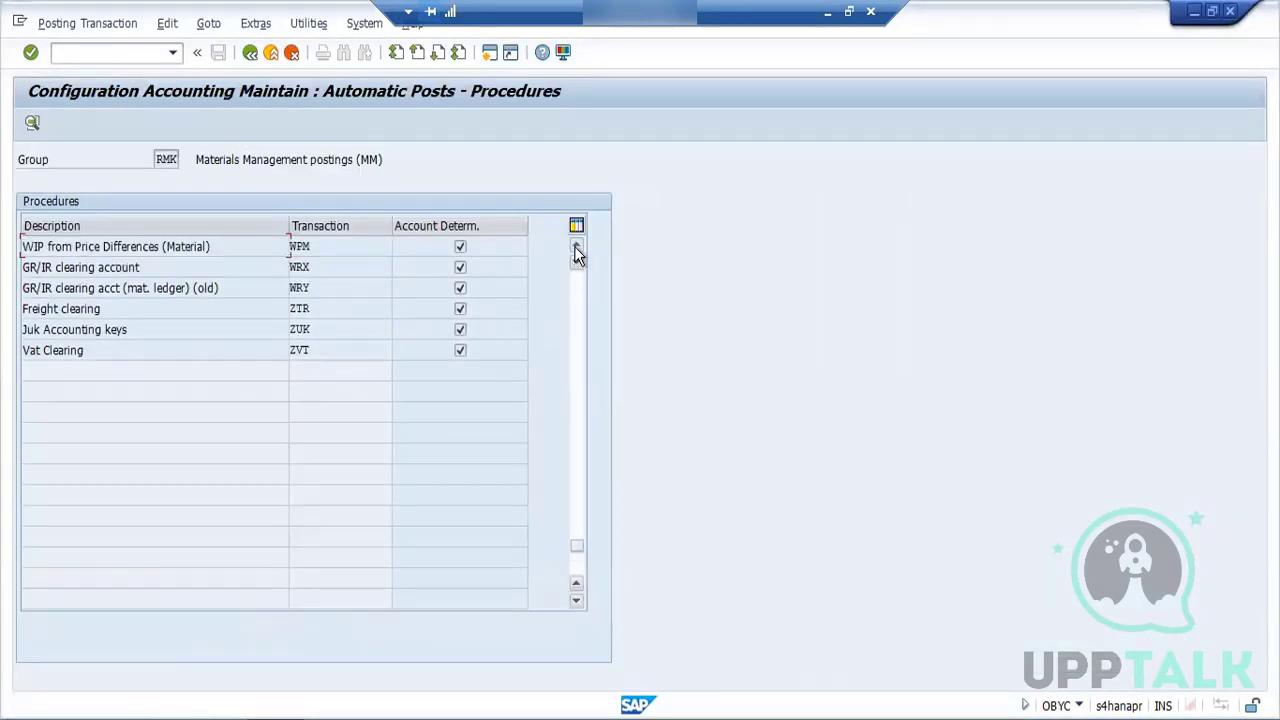
left_click(577, 248)
left_click(577, 248)
left_click(577, 248)
left_click(577, 248)
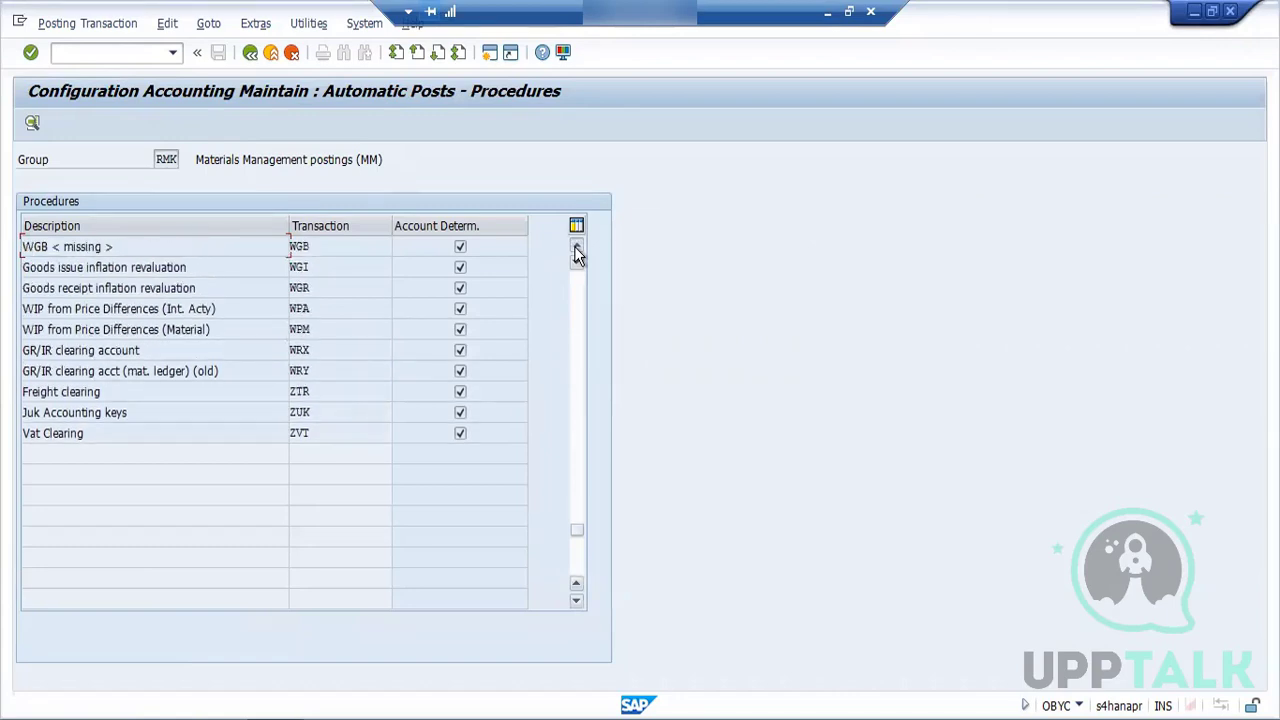
left_click(577, 248)
left_click(577, 248)
left_click(577, 248)
left_click(577, 248)
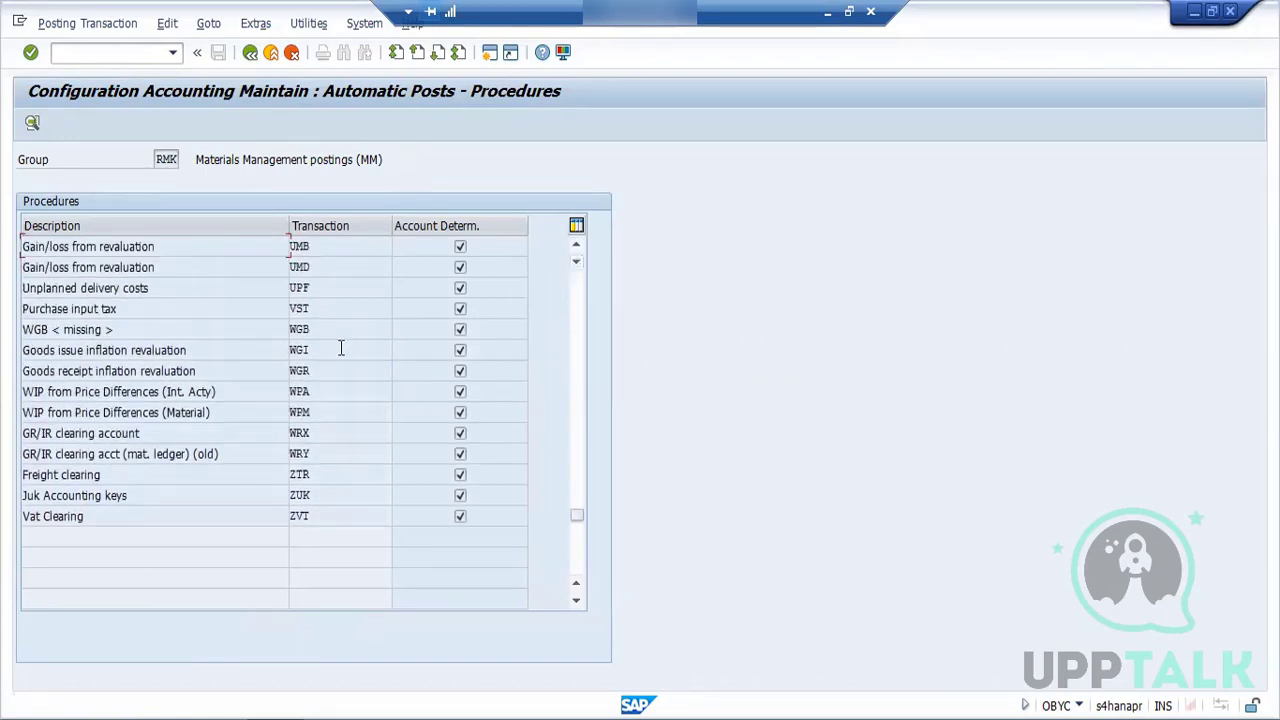
left_click(577, 248)
left_click(577, 248)
left_click(577, 248)
left_click(577, 248)
left_click(577, 248)
left_click(577, 248)
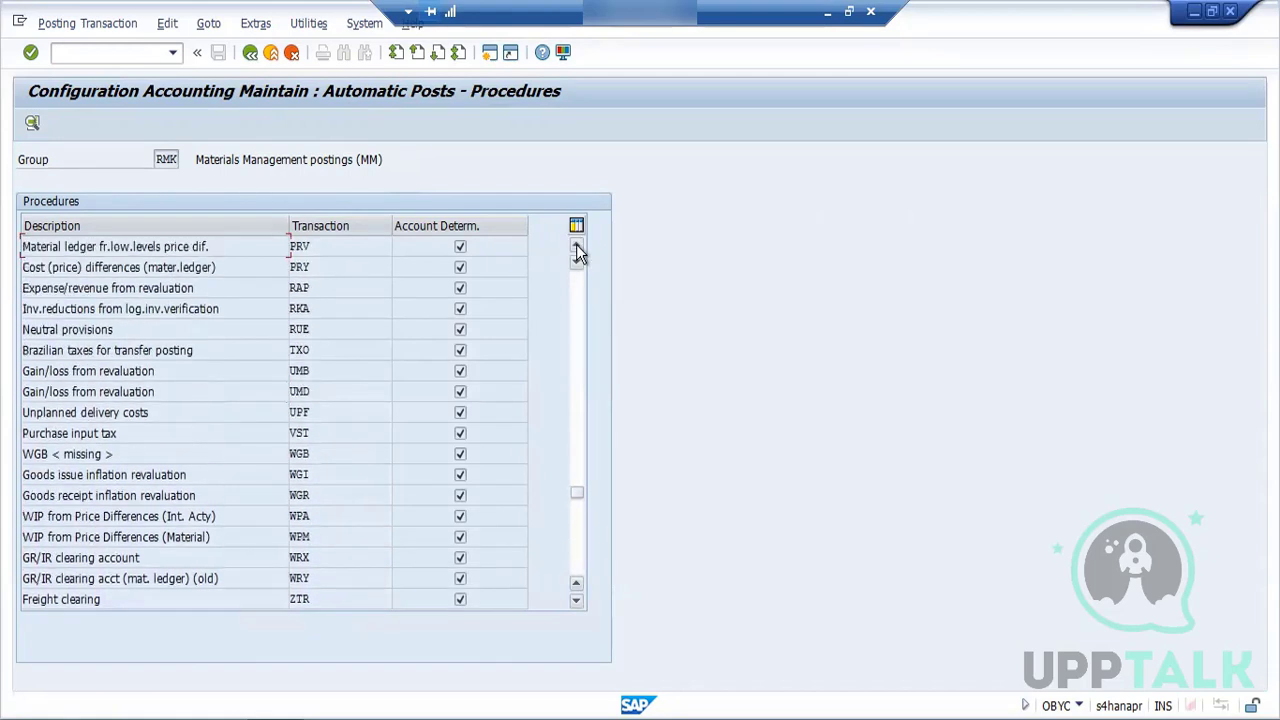
left_click(577, 248)
left_click(577, 248)
left_click(577, 248)
left_click(577, 248)
left_click(577, 248)
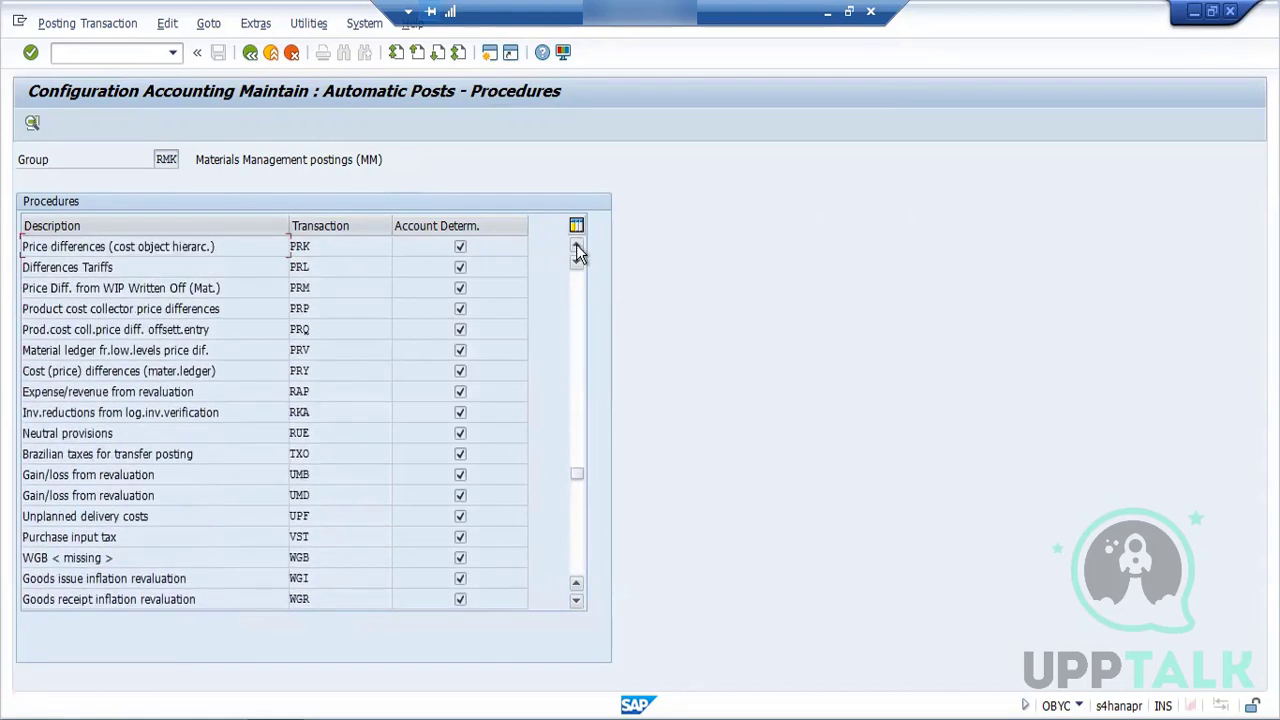
left_click(577, 248)
left_click(577, 248)
left_click(577, 248)
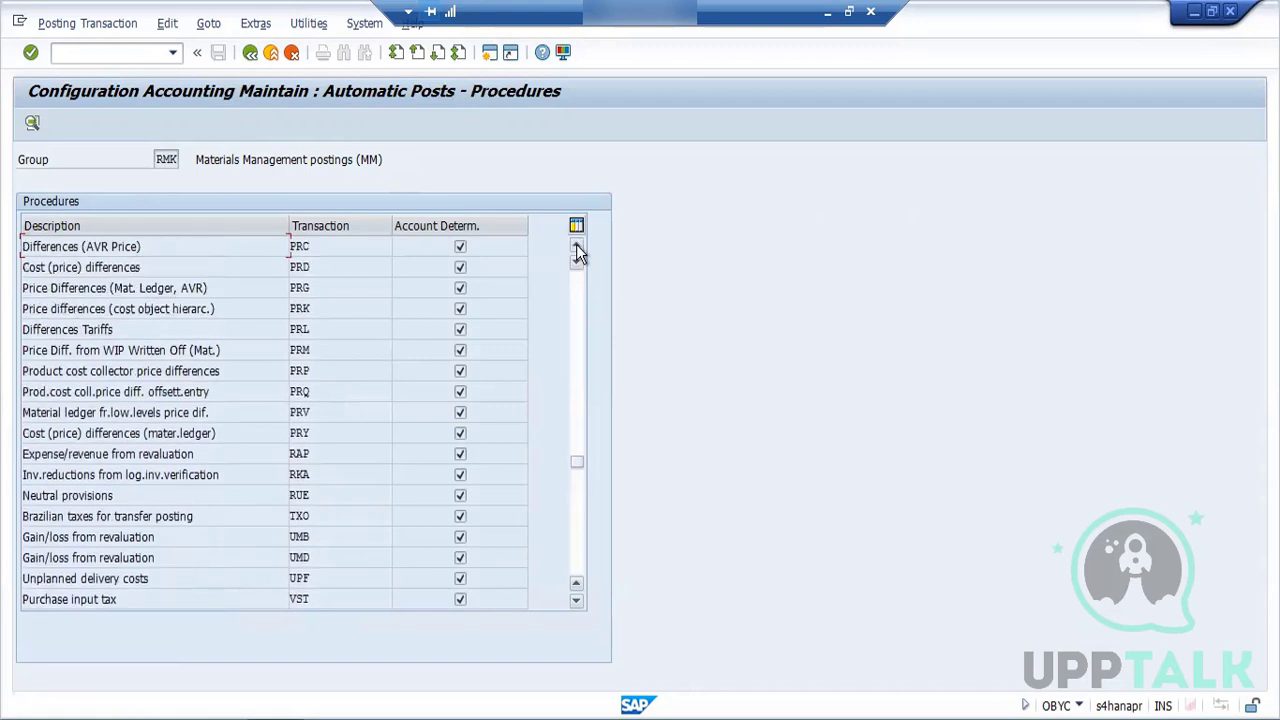
left_click(577, 248)
left_click(577, 248)
left_click(577, 248)
left_click(577, 248)
left_click(577, 248)
left_click(577, 248)
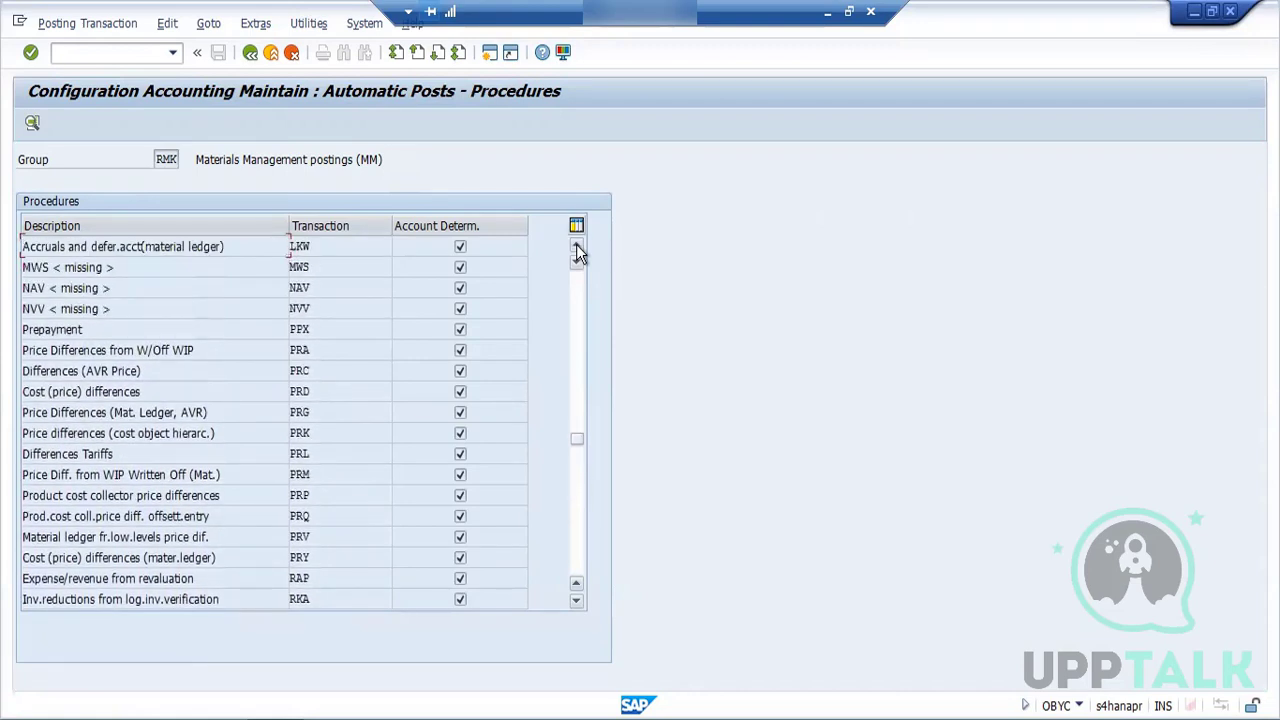
left_click(577, 248)
left_click(577, 248)
left_click(577, 248)
left_click(577, 248)
left_click(577, 248)
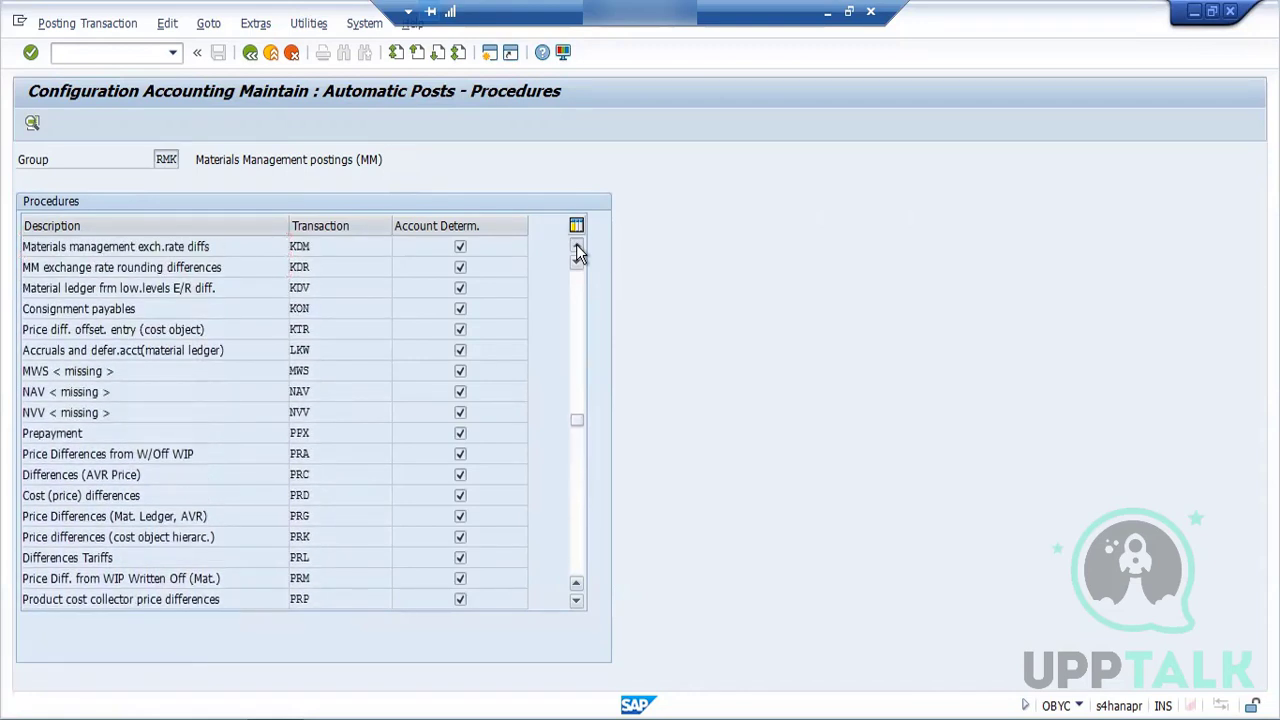
left_click(577, 248)
left_click(577, 248)
left_click(577, 248)
left_click(577, 248)
left_click(577, 248)
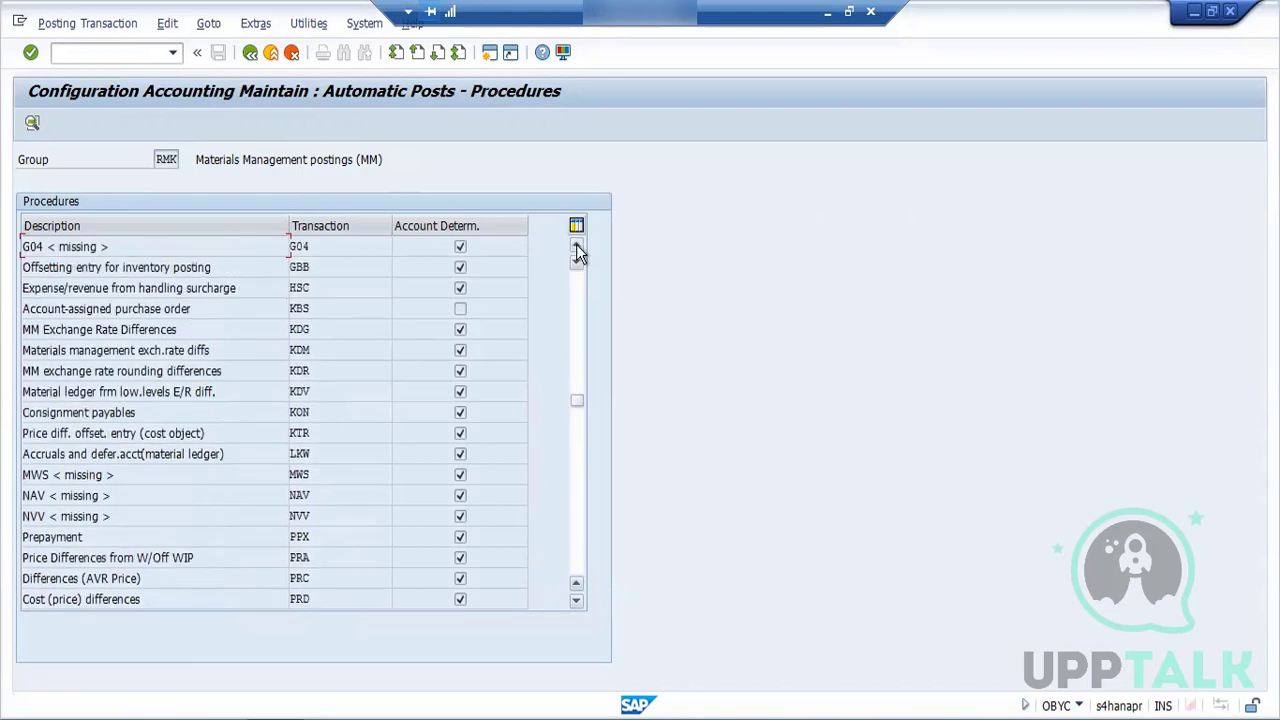
left_click(577, 248)
left_click(577, 248)
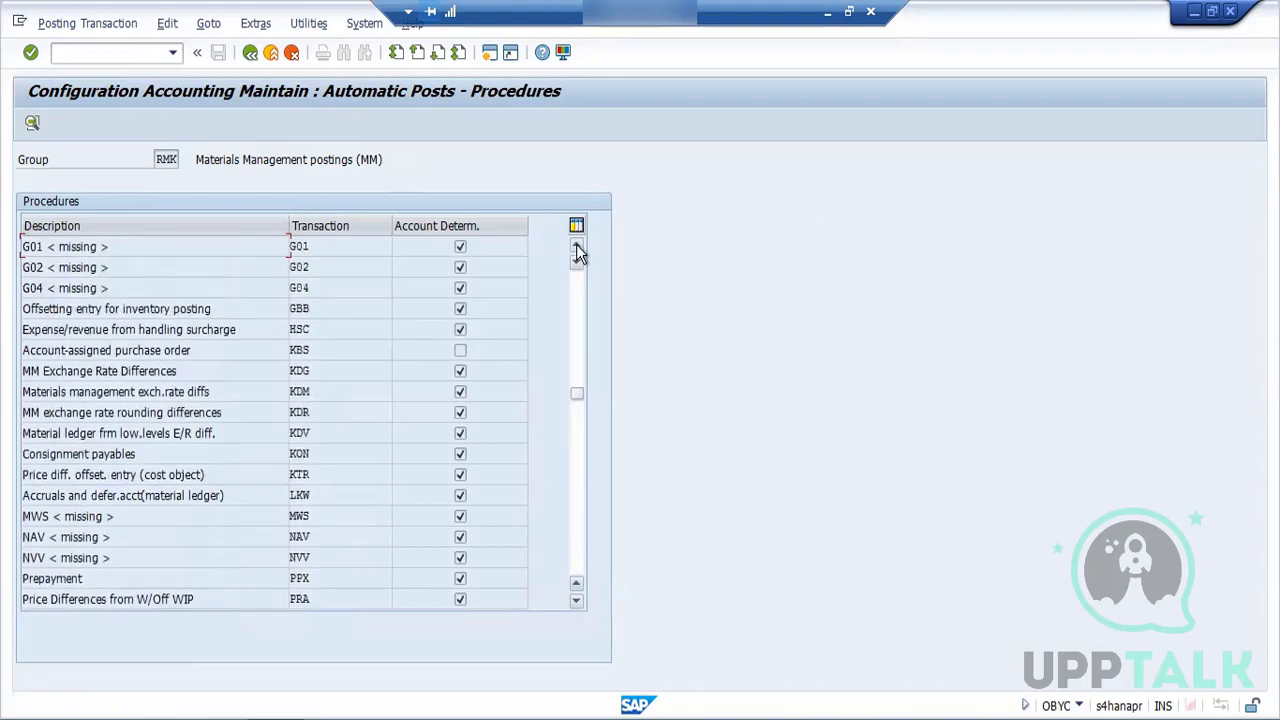
Step: Open the account assignments of posting transaction GBB for chart of accounts YCOA
double_click(308, 309)
key("BackSpace")
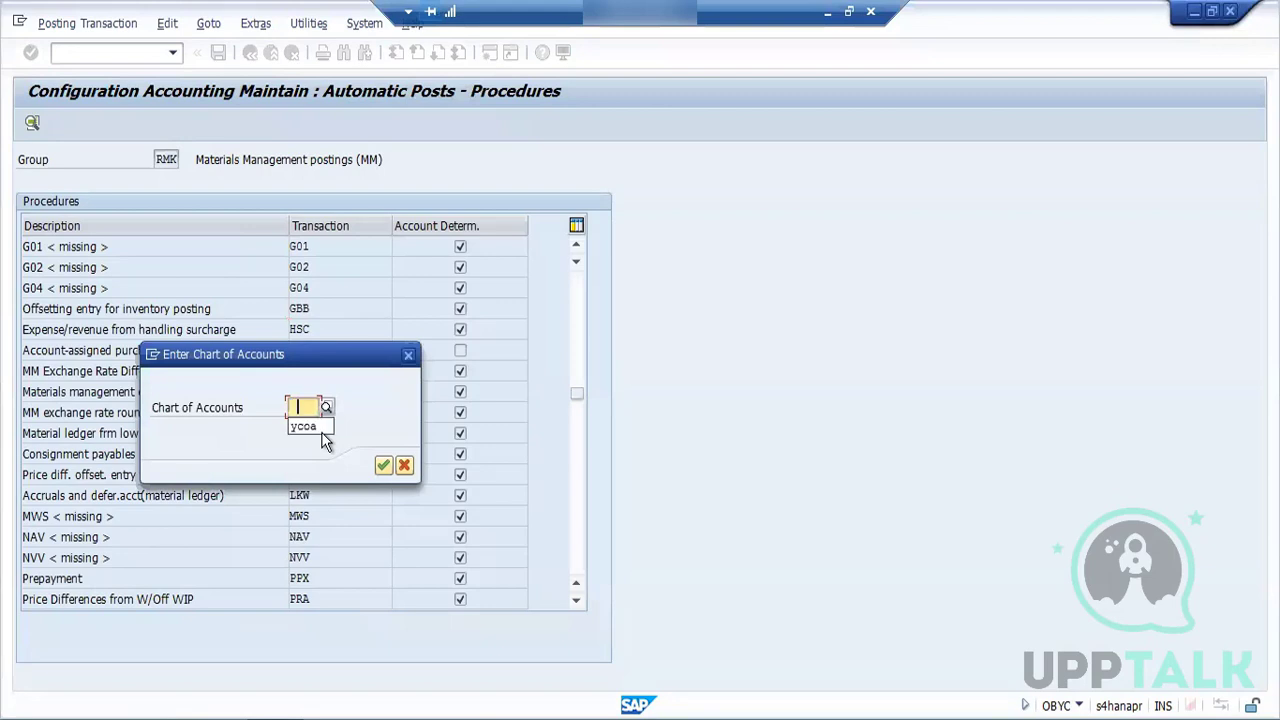
left_click(304, 427)
key("Return")
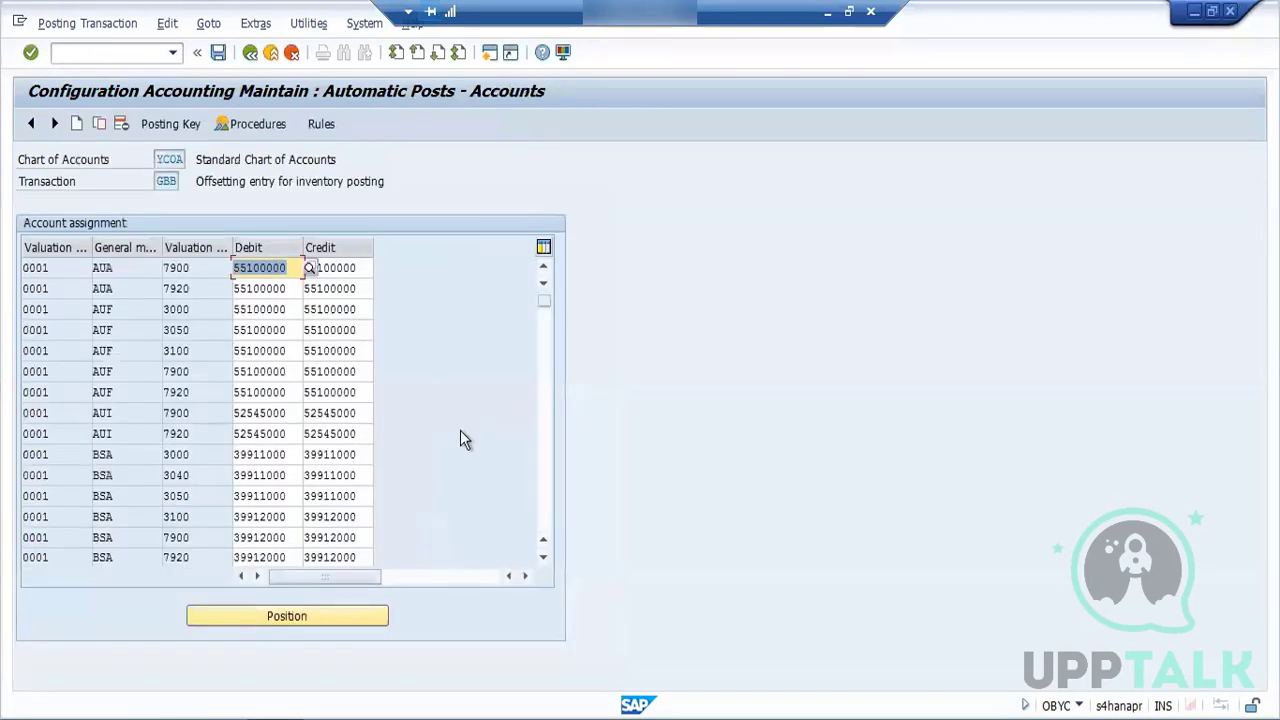
Step: Duplicate the account assignment entry 0001 with general modifier ZOB and valuation class 3000
left_click(546, 457)
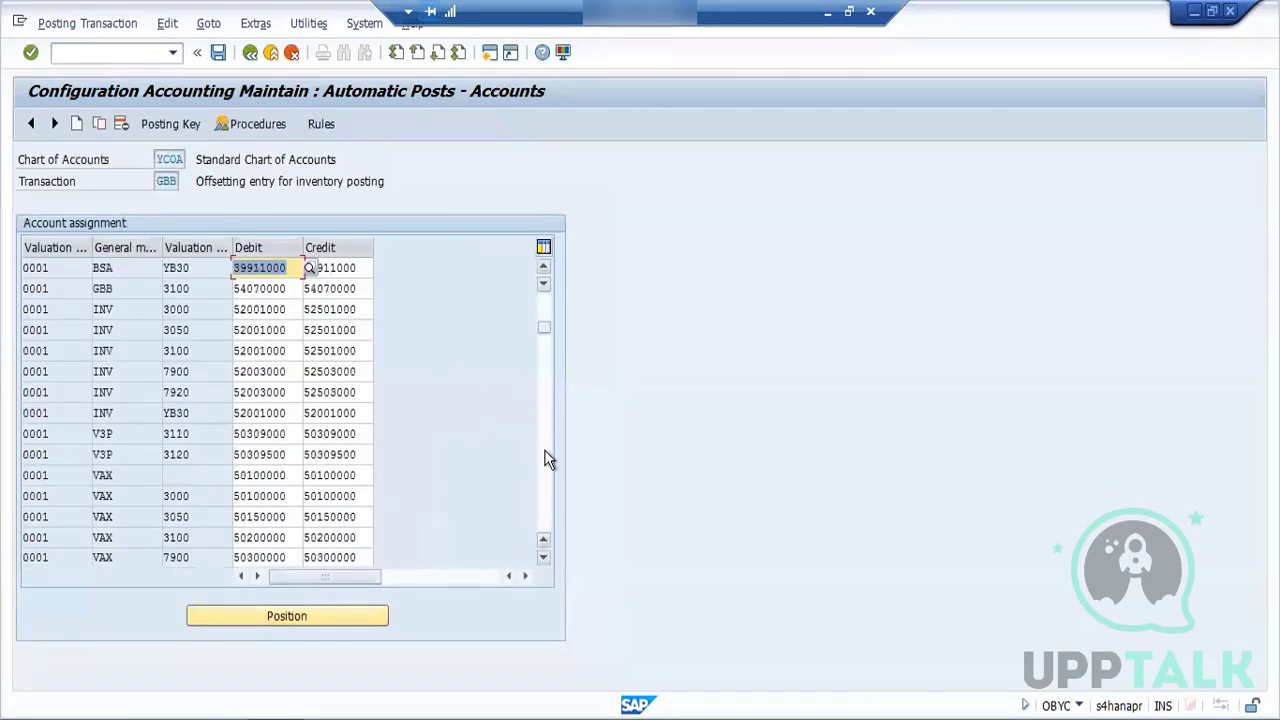
left_click(546, 457)
left_click(546, 477)
left_click(546, 479)
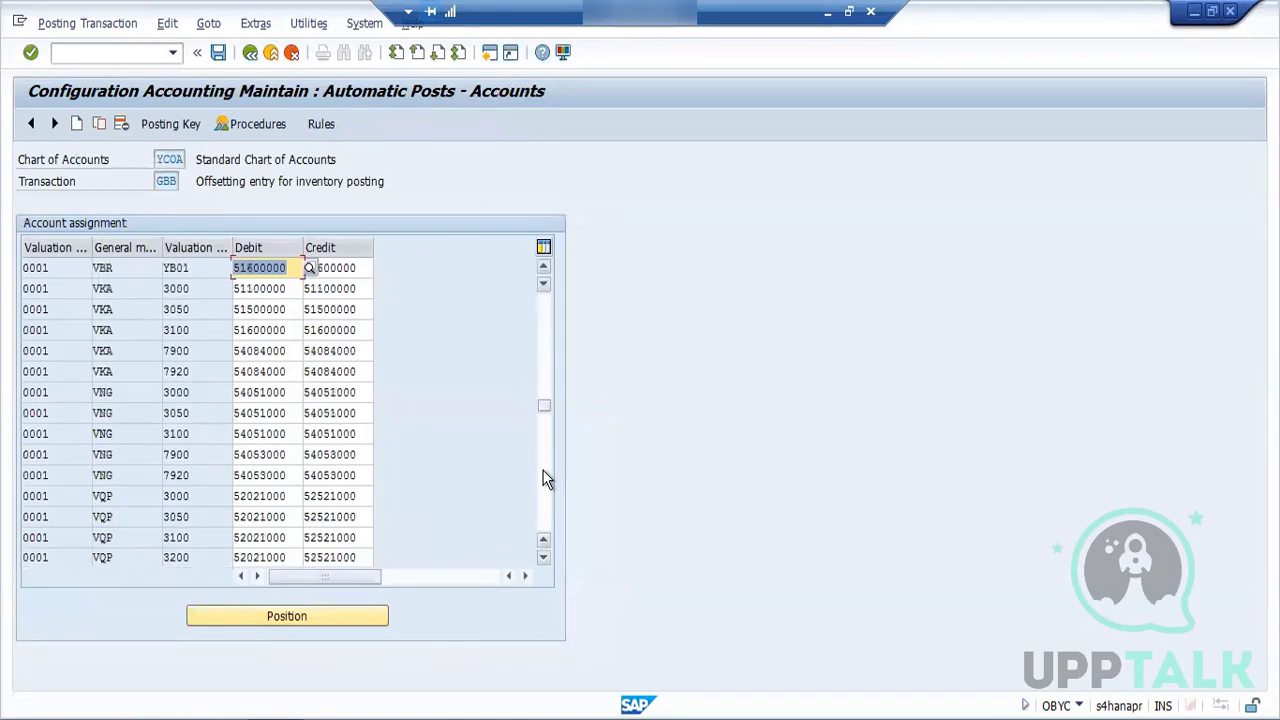
left_click(546, 500)
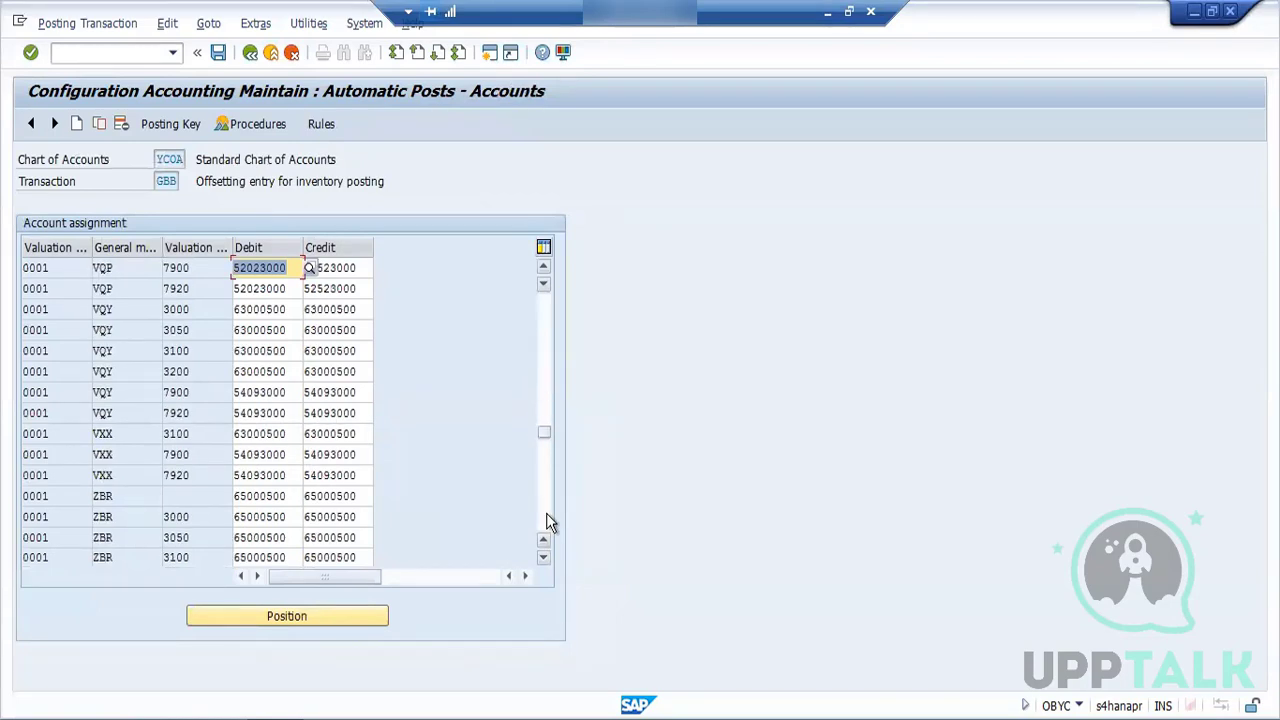
left_click(547, 518)
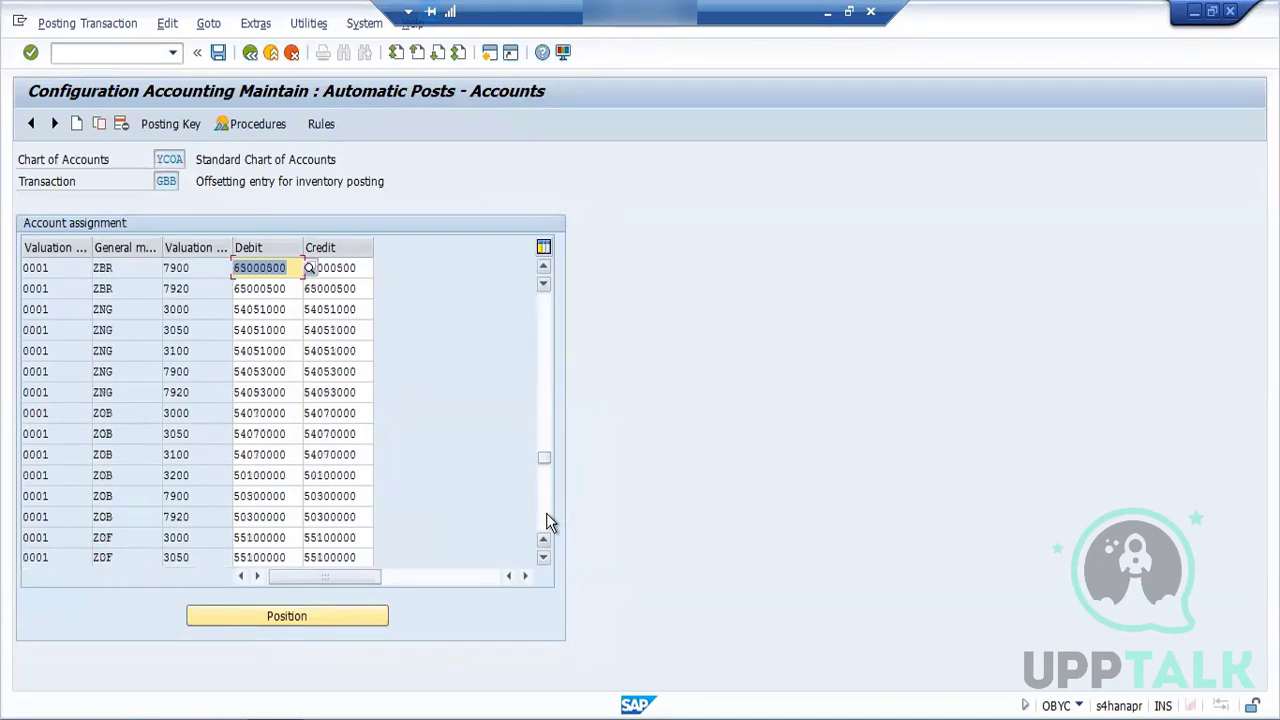
left_click(125, 412)
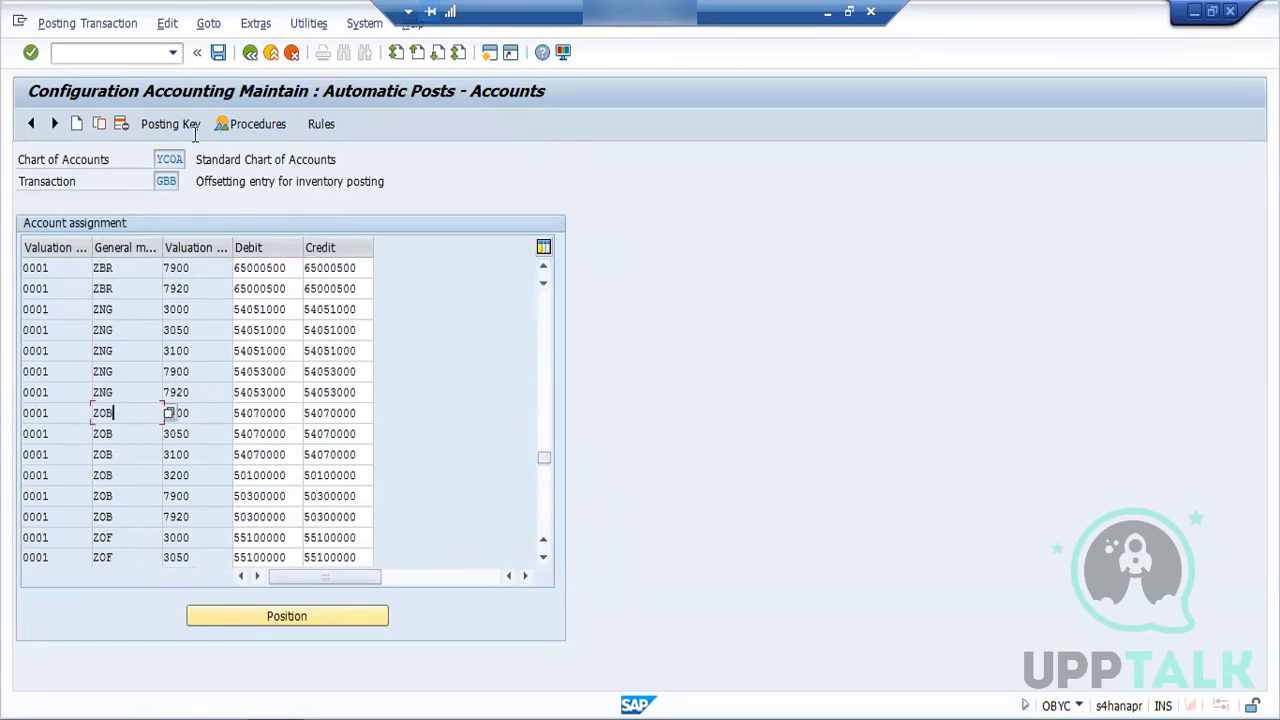
left_click(99, 123)
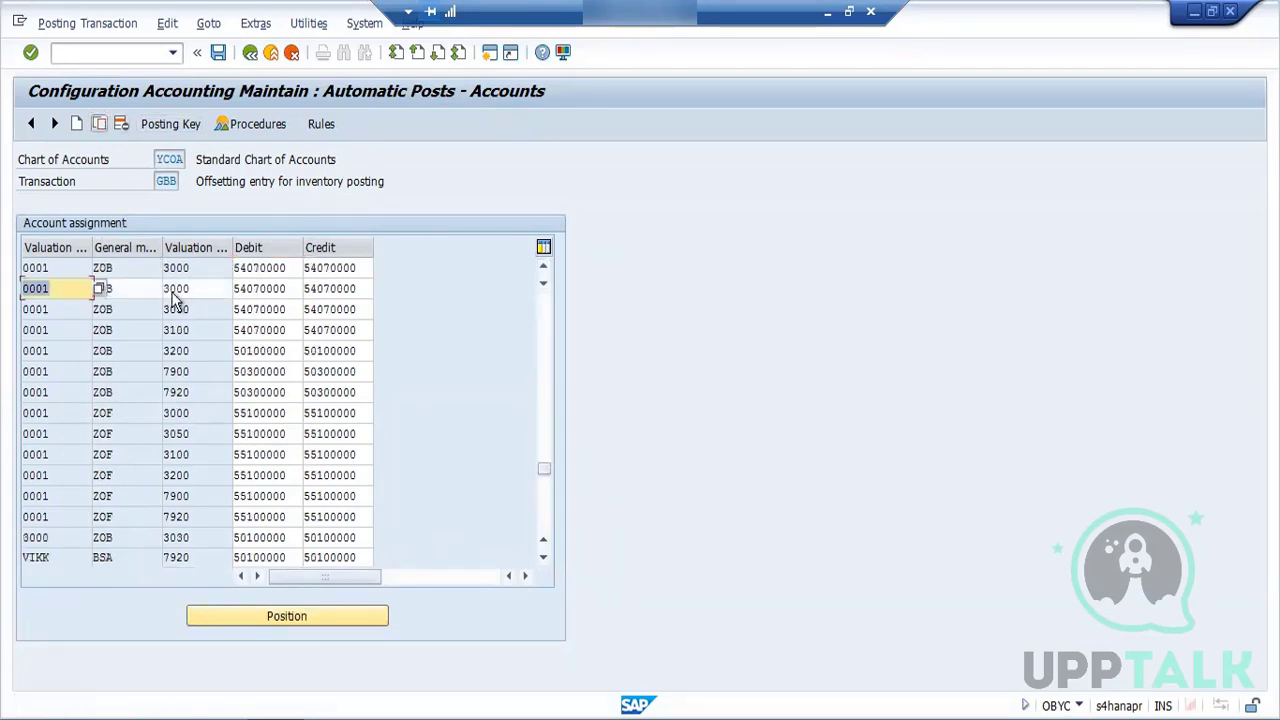
Step: Set the duplicated ZOB entry's valuation class to 0.0 and save it with the proposed customizing request
double_click(196, 288)
key("alt+Tab")
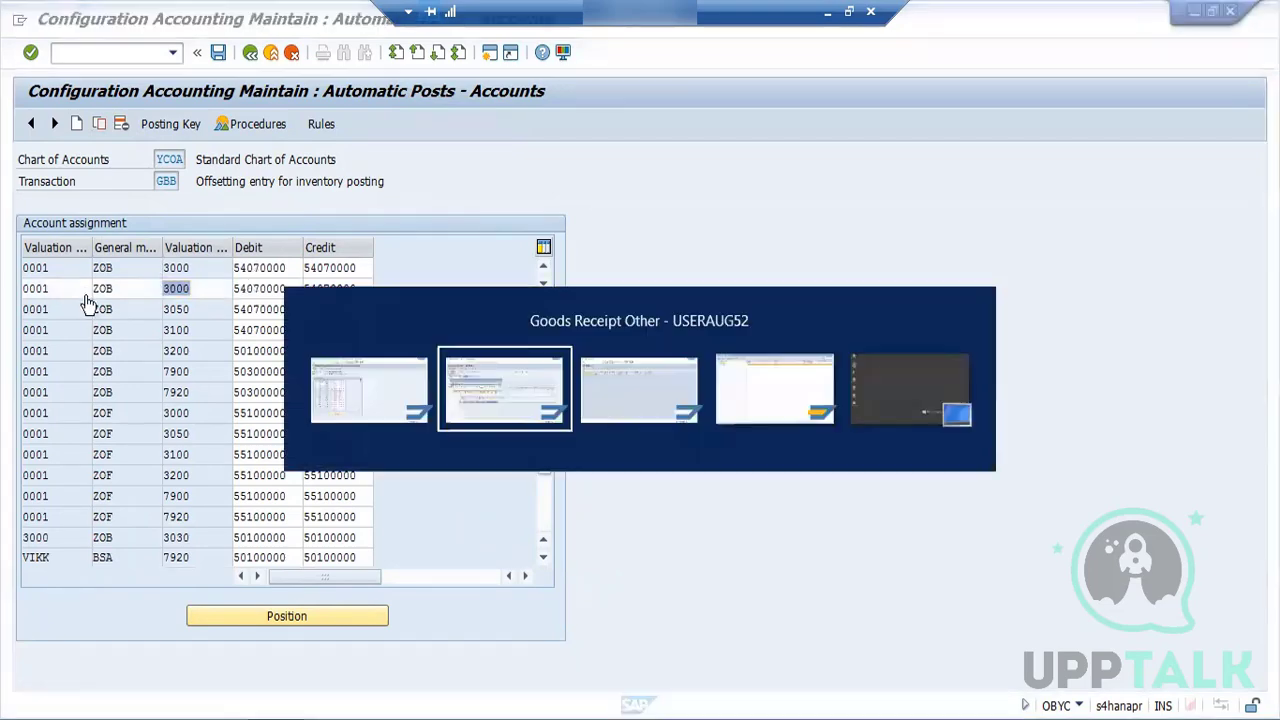
key("alt+Tab")
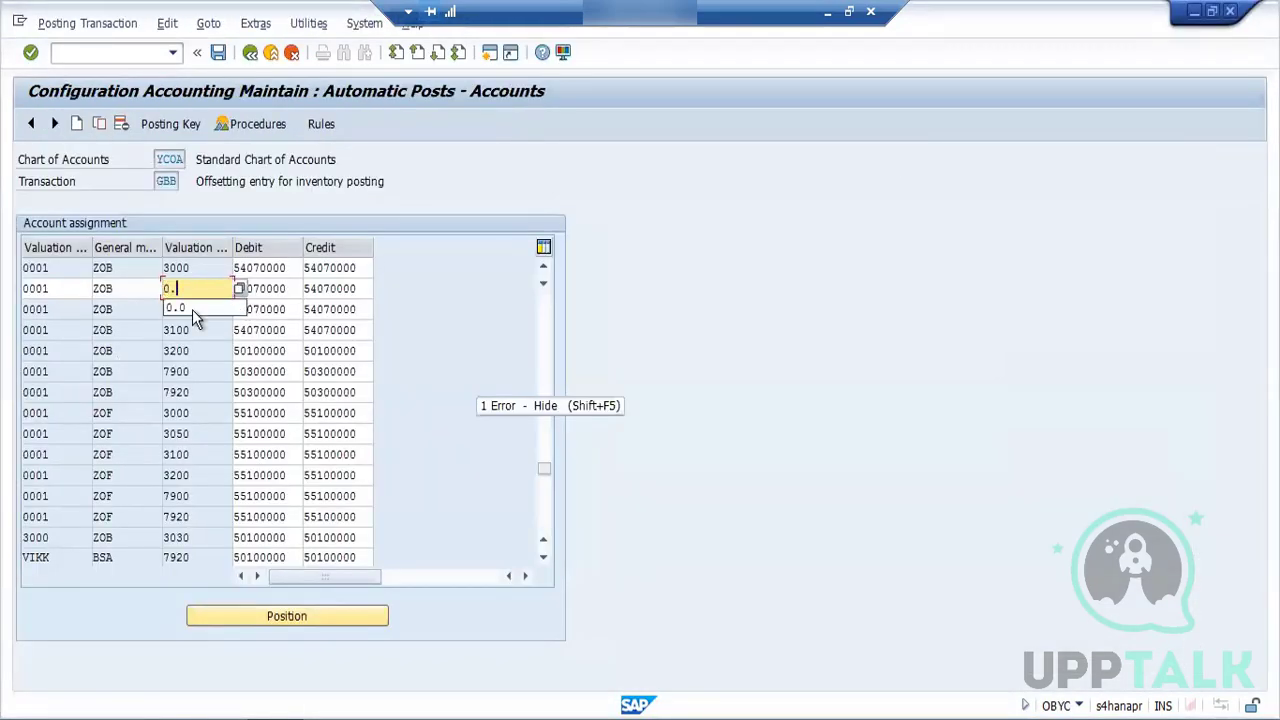
type("0.")
left_click(192, 309)
key("Return")
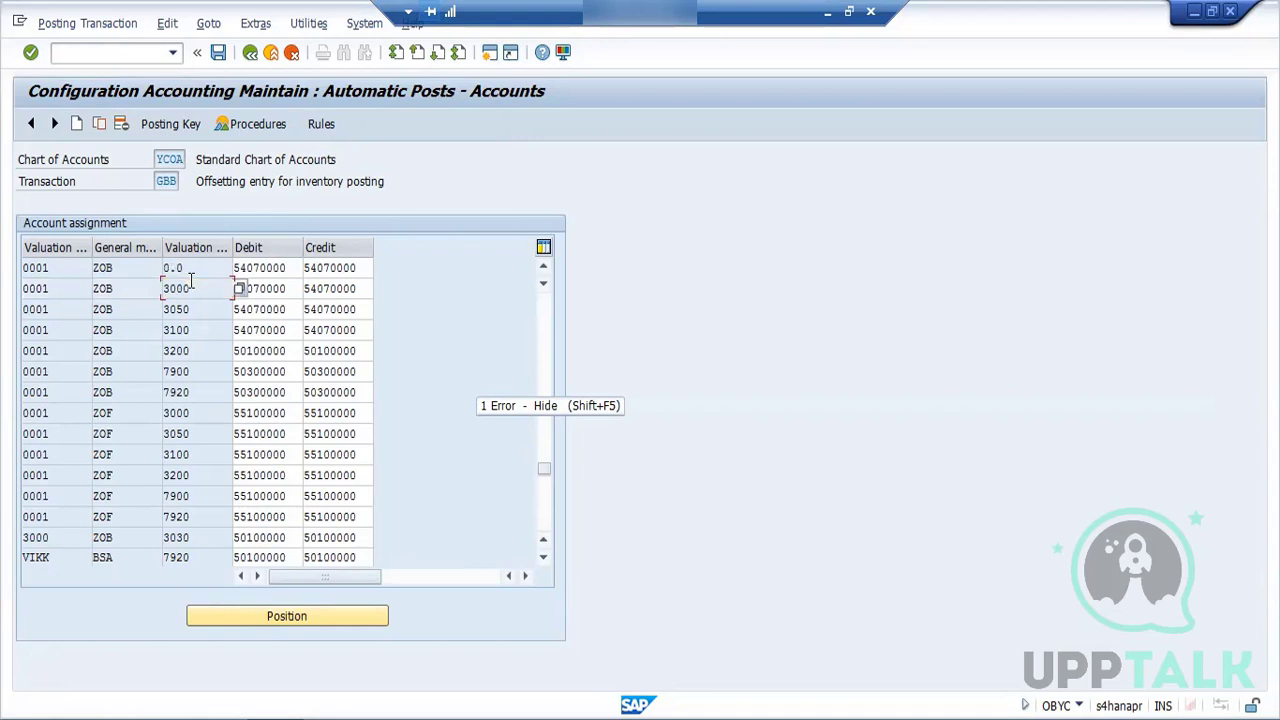
left_click(218, 53)
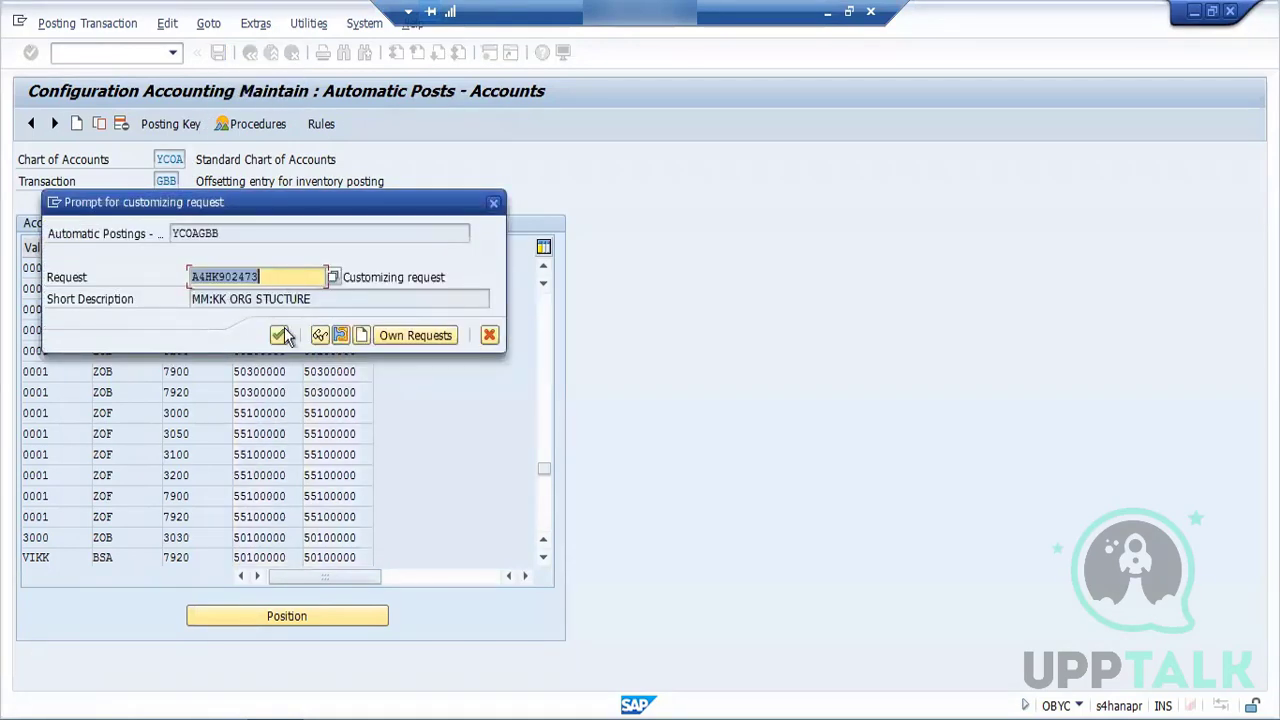
left_click(280, 335)
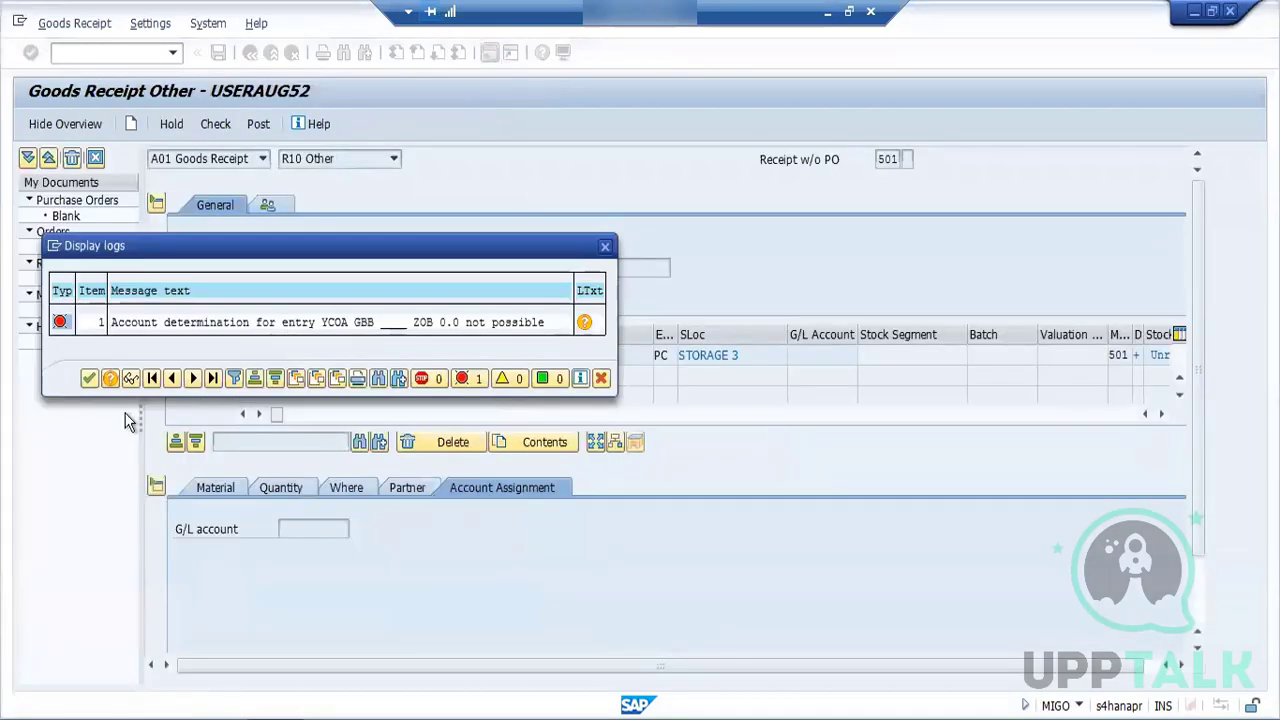
Step: Check the goods receipt in MIGO again, close its message log and return to the GBB accounts in OBYC
left_click(90, 379)
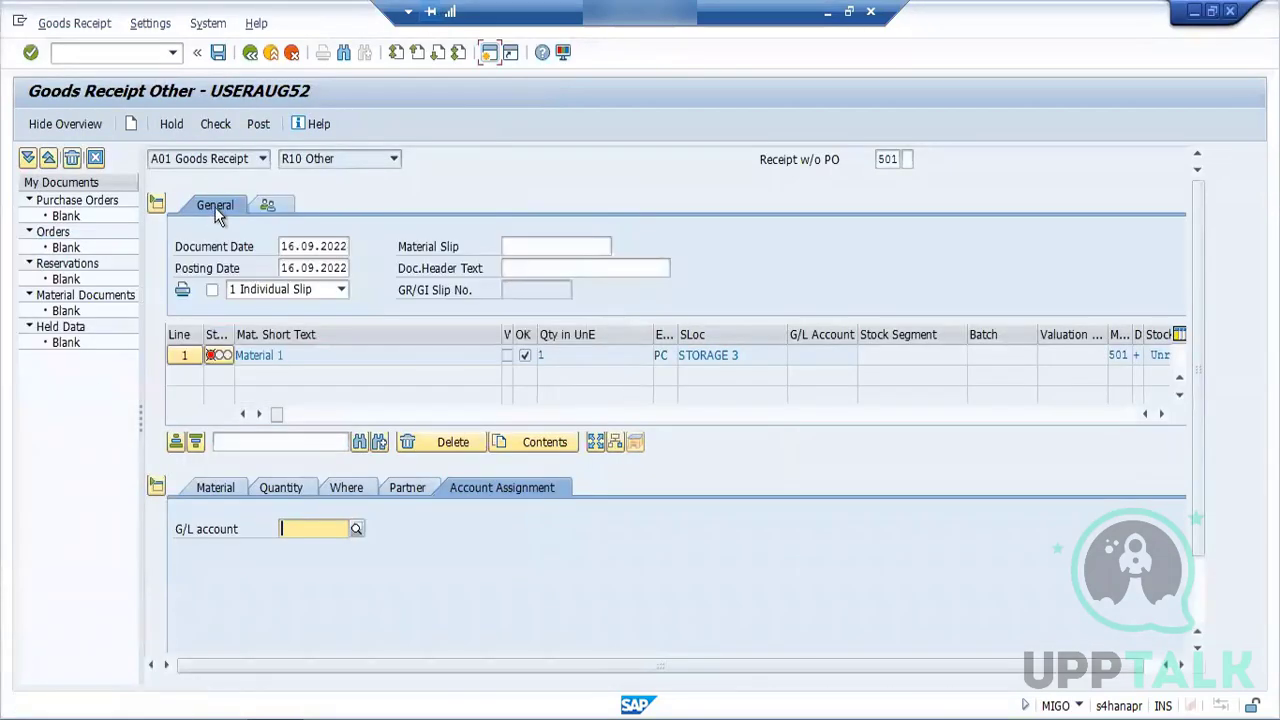
left_click(230, 128)
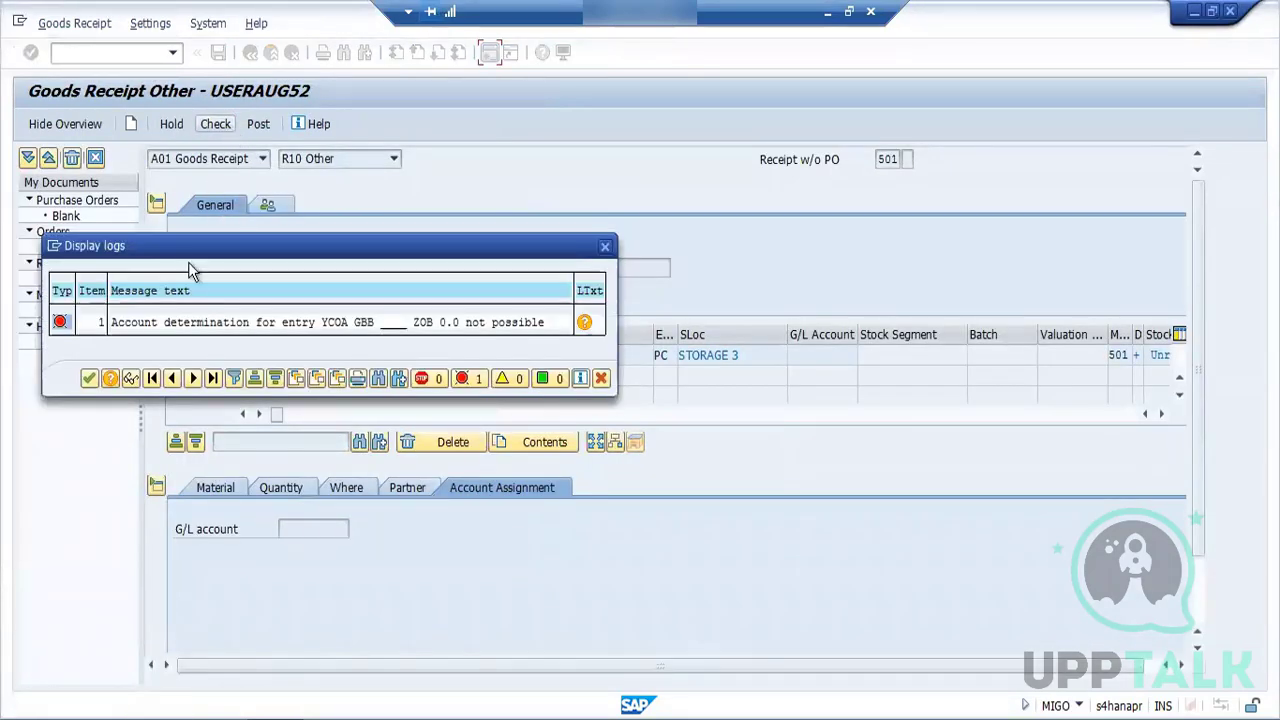
left_click(90, 379)
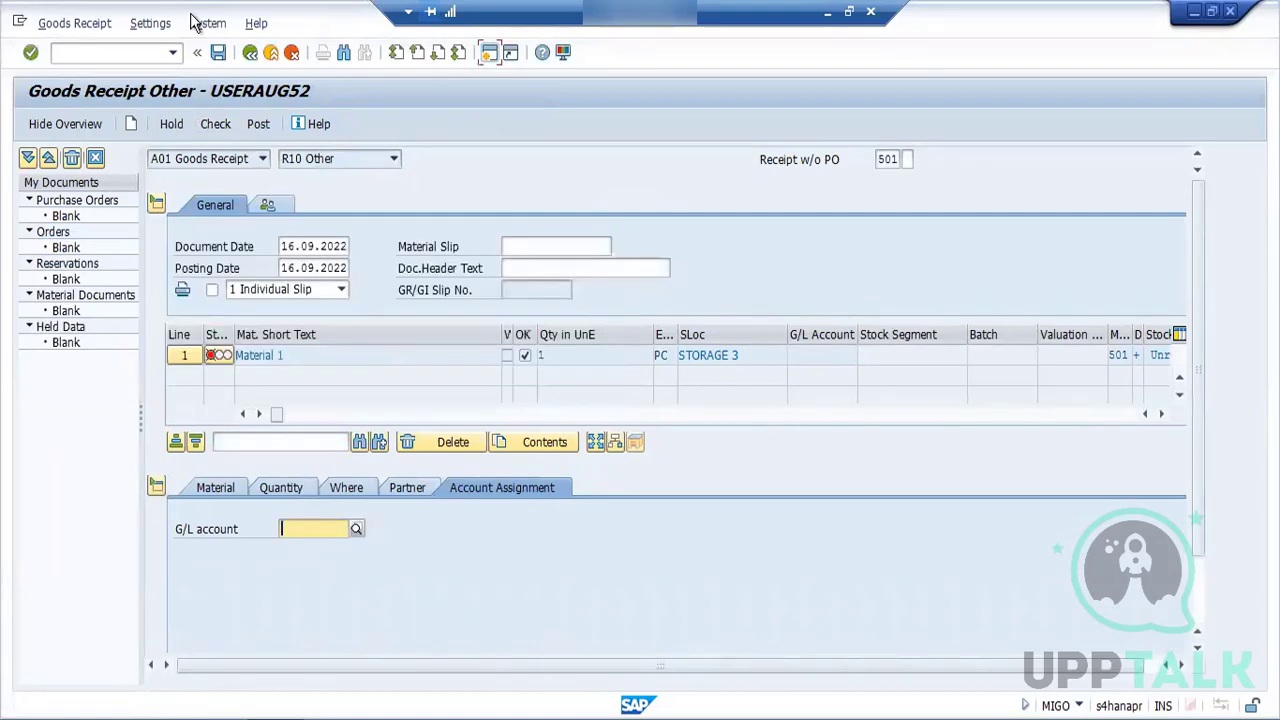
left_click(114, 52)
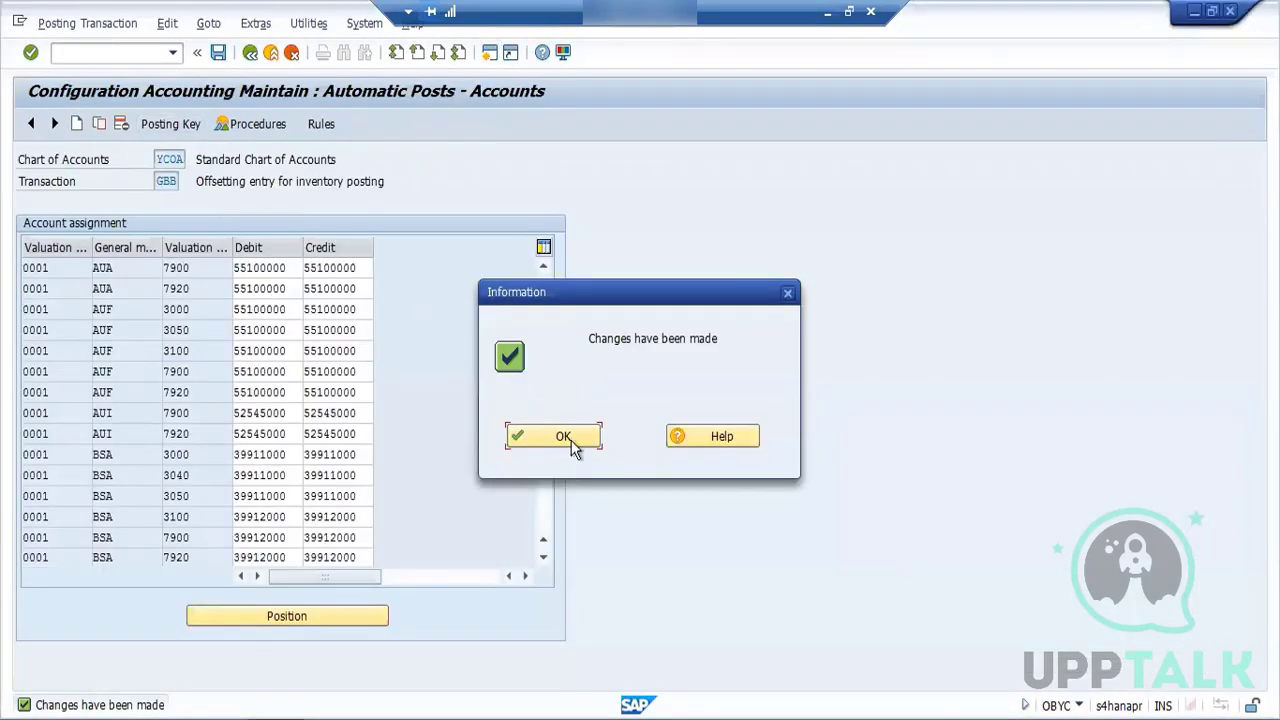
left_click(563, 437)
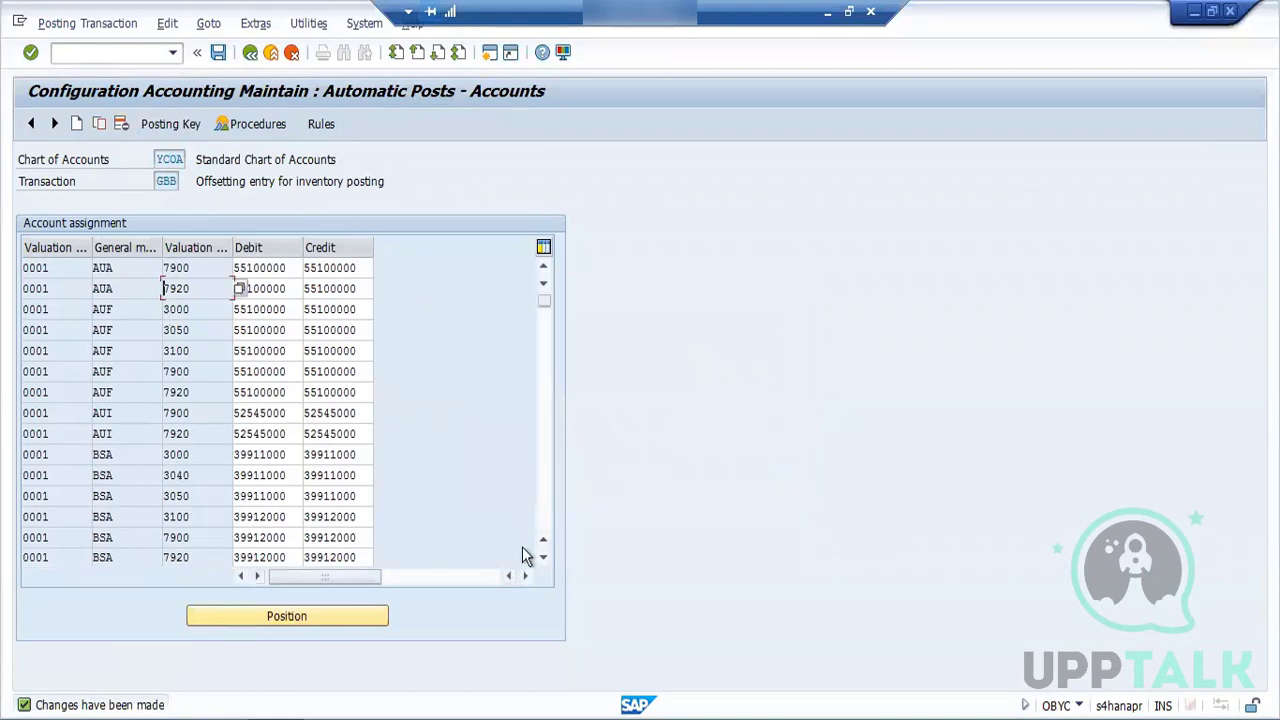
Step: Duplicate the account assignment entry with general modifier ZOB and valuation class 0.0
left_click(547, 487)
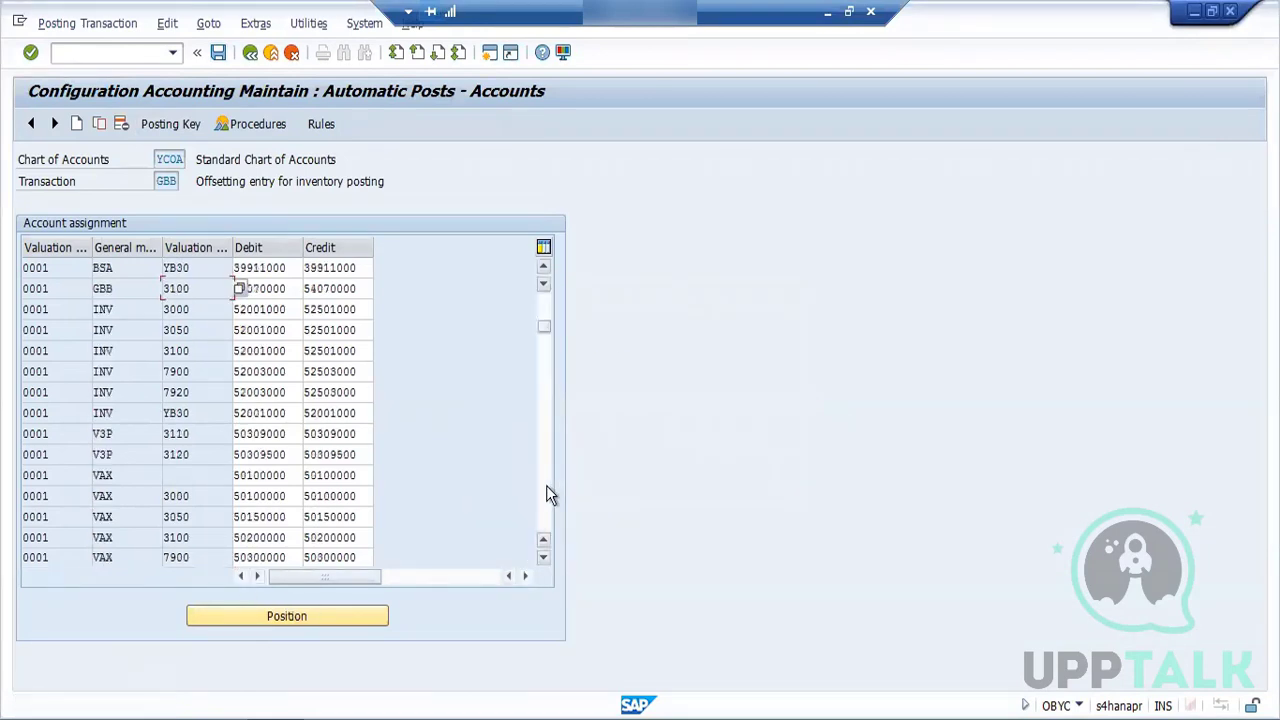
left_click(546, 485)
left_click(546, 485)
left_click(546, 485)
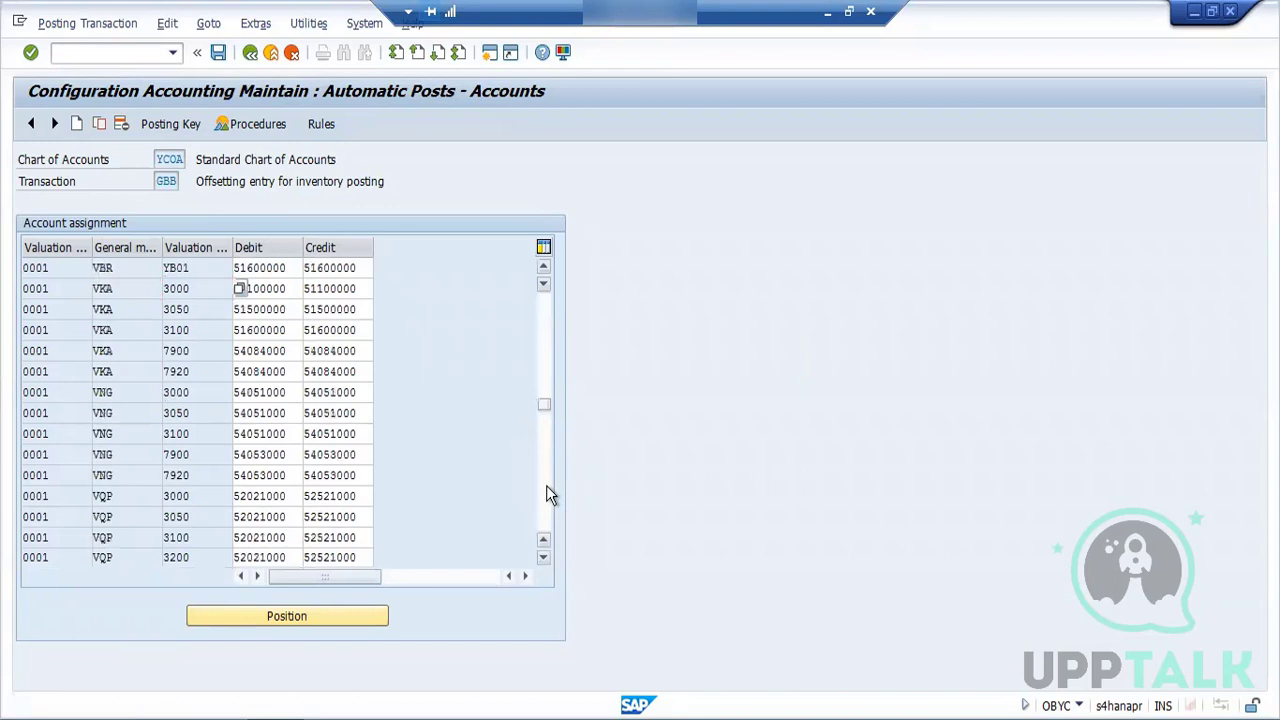
left_click(546, 485)
left_click(546, 485)
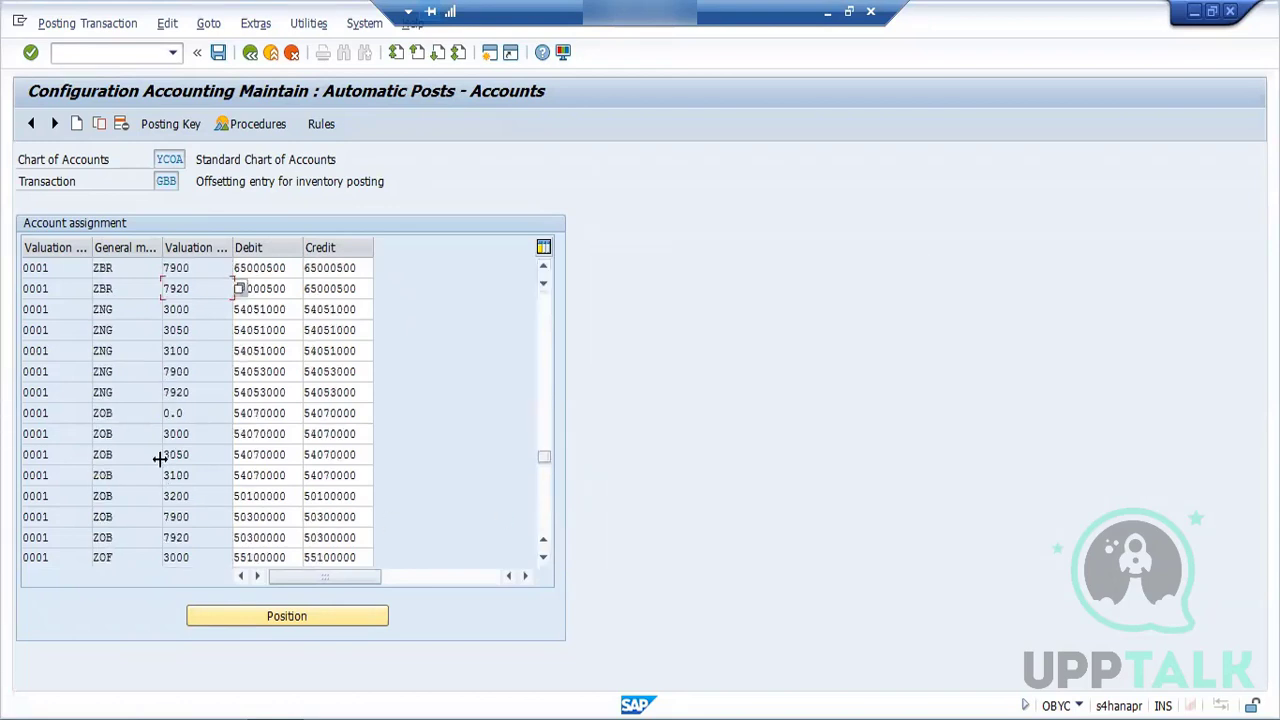
left_click(116, 411)
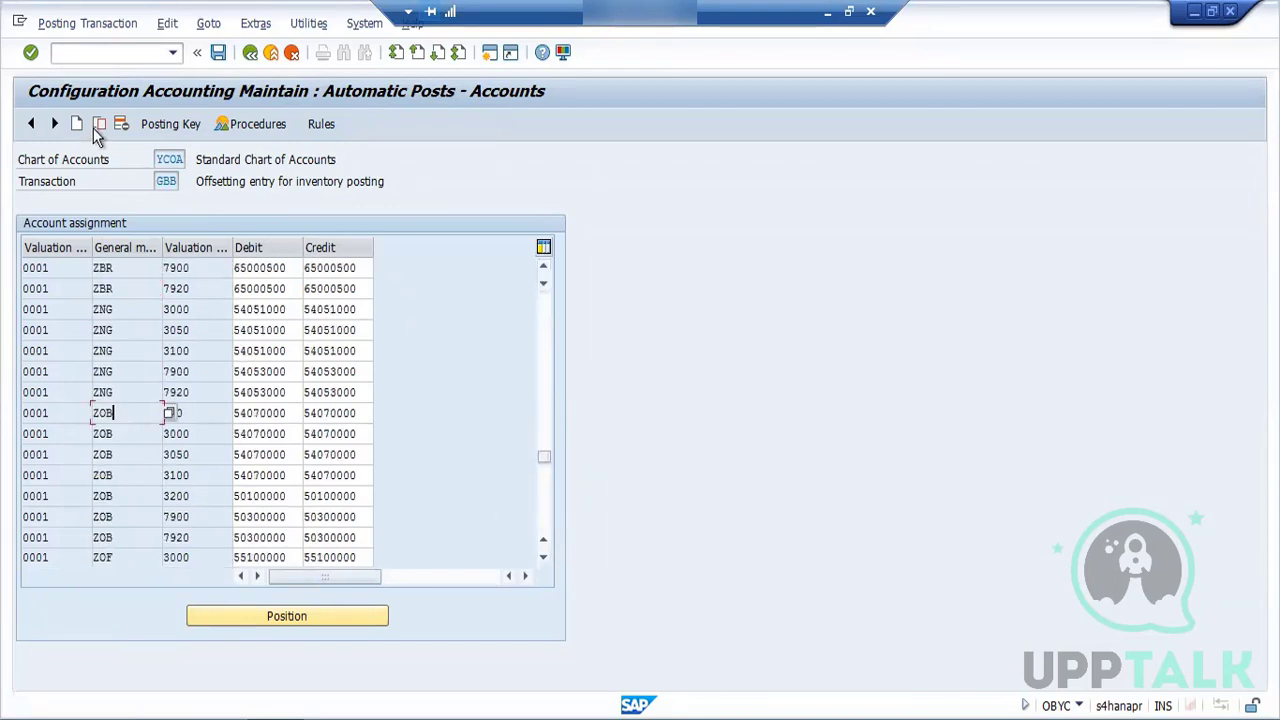
left_click(93, 128)
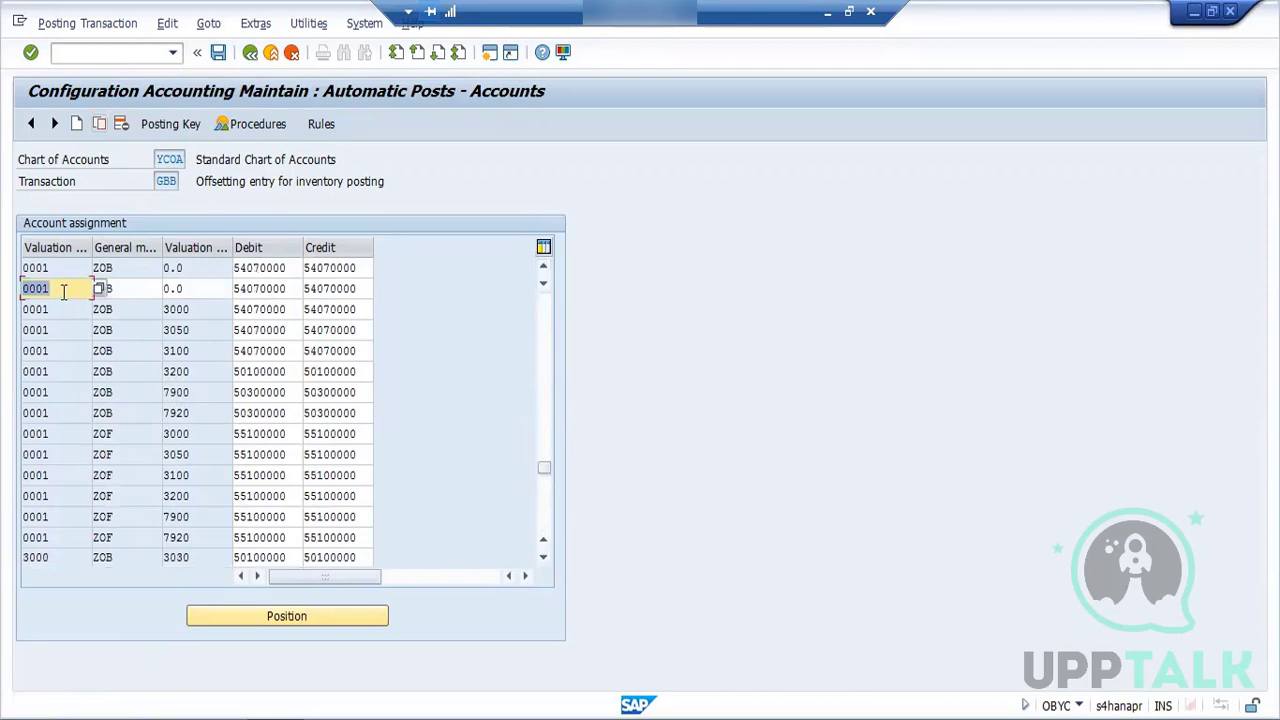
Step: Clear the valuation modifier of the duplicated ZOB 0.0 entry and save it with the proposed customizing request
key("BackSpace")
key("Return")
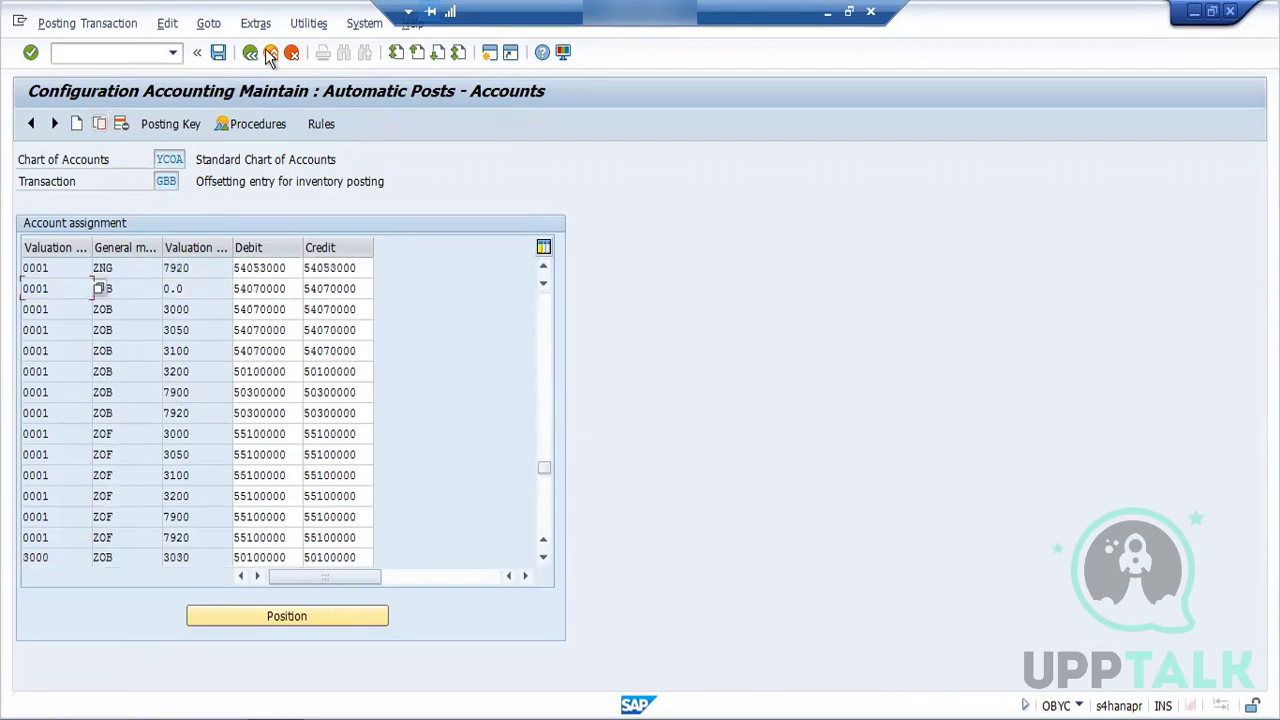
left_click(219, 53)
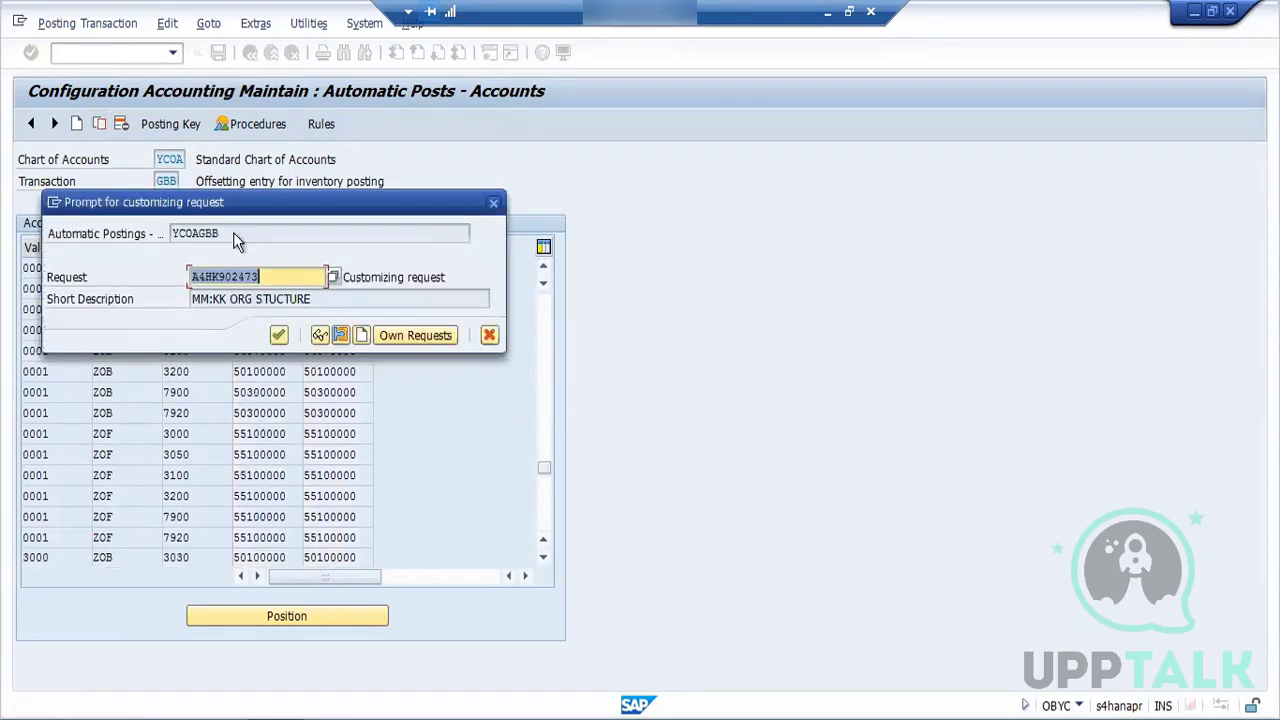
left_click(278, 336)
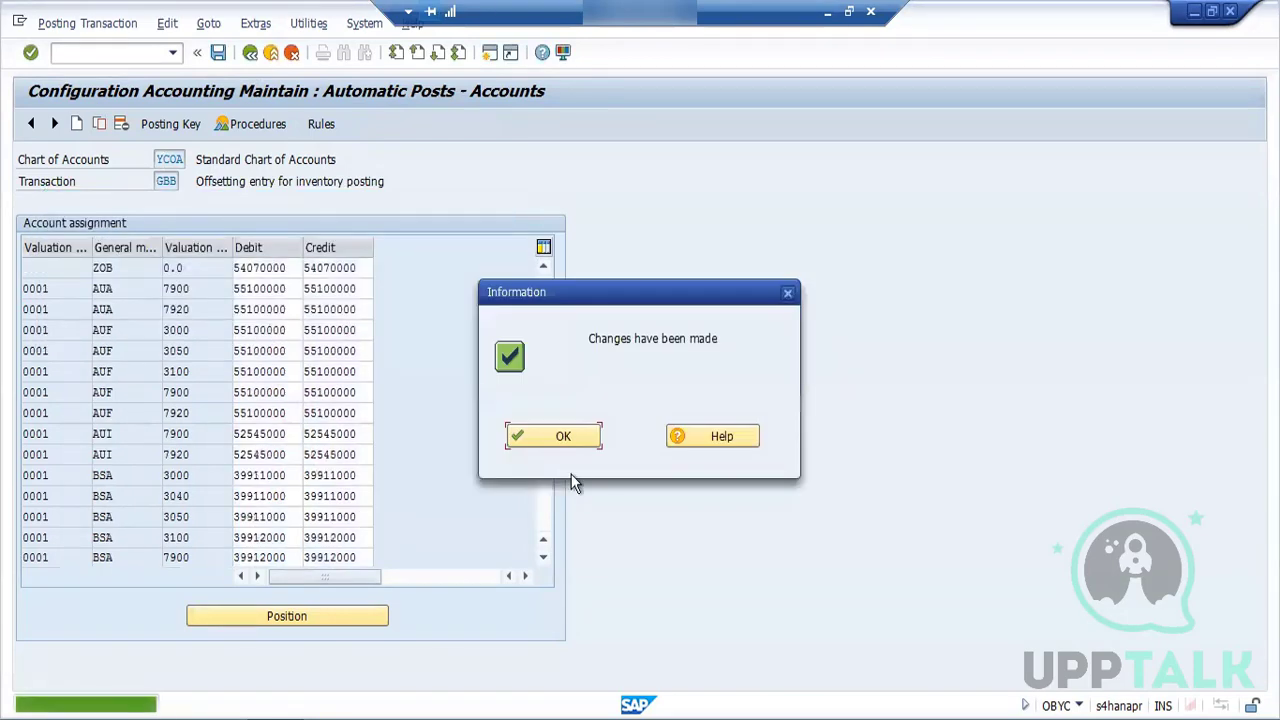
left_click(588, 445)
Step: Switch to the goods receipt in MIGO, check the document and close the message
key("alt+Tab")
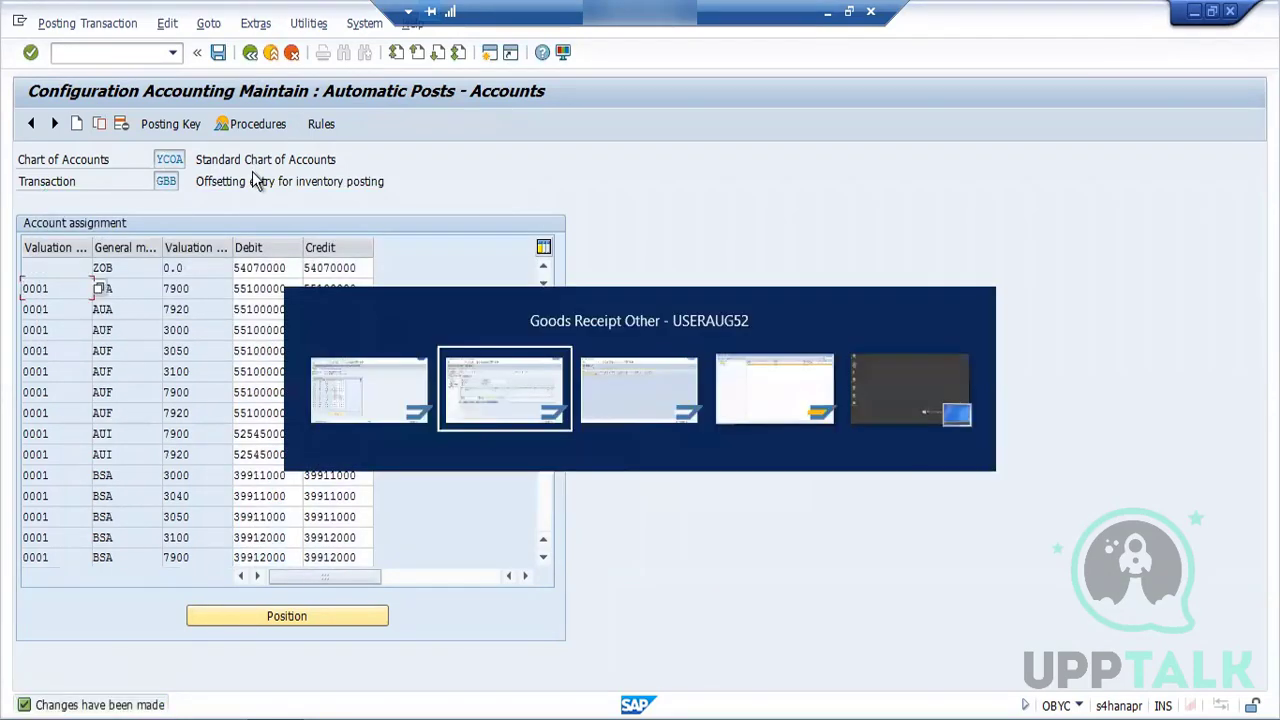
left_click(218, 126)
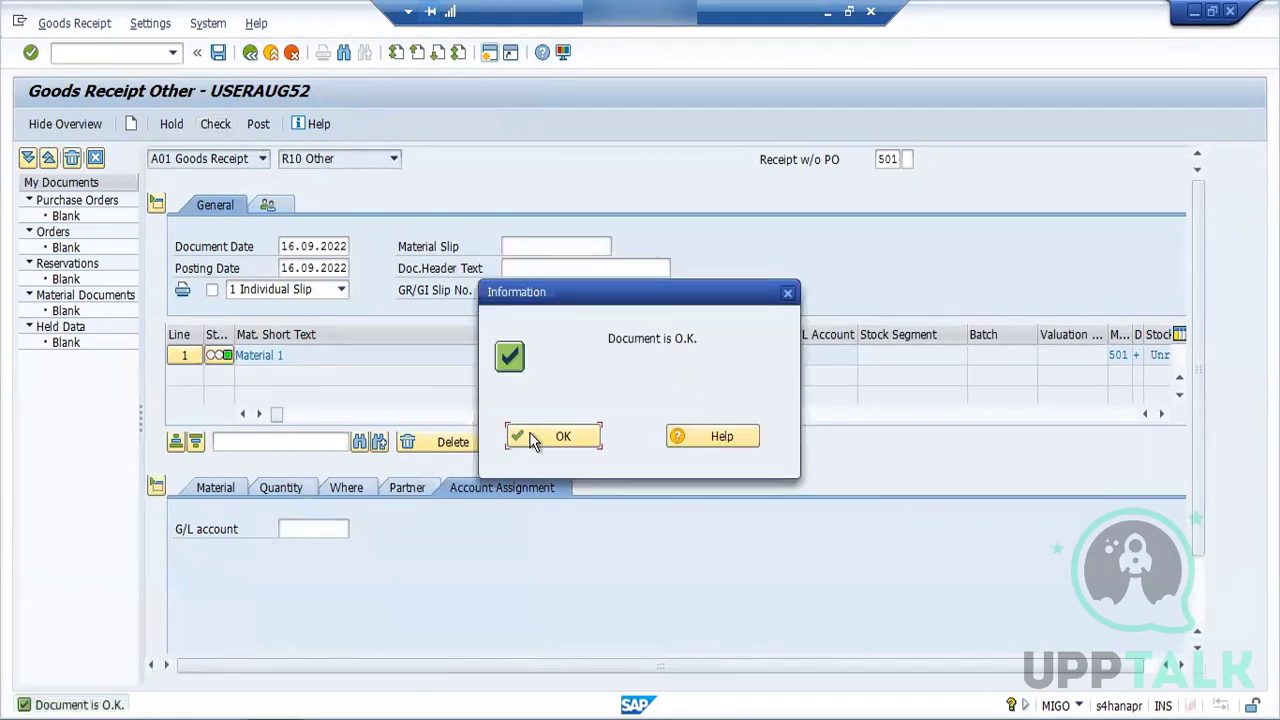
left_click(528, 436)
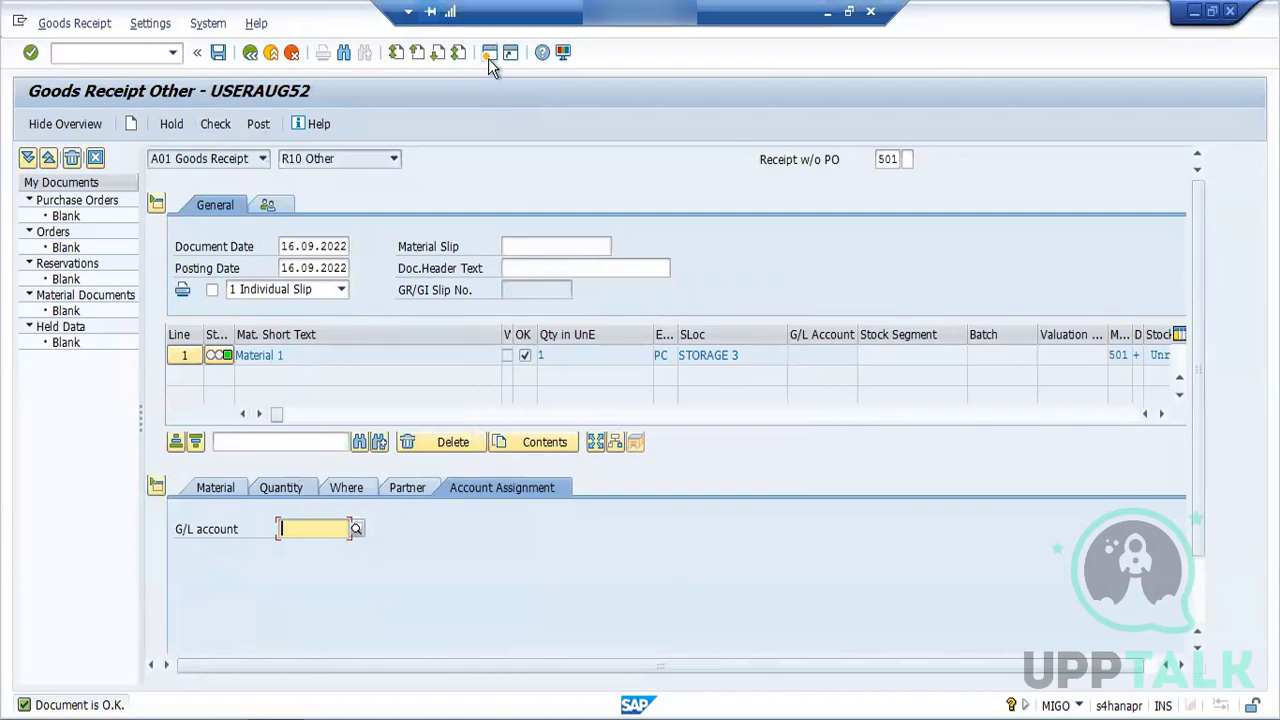
left_click(250, 52)
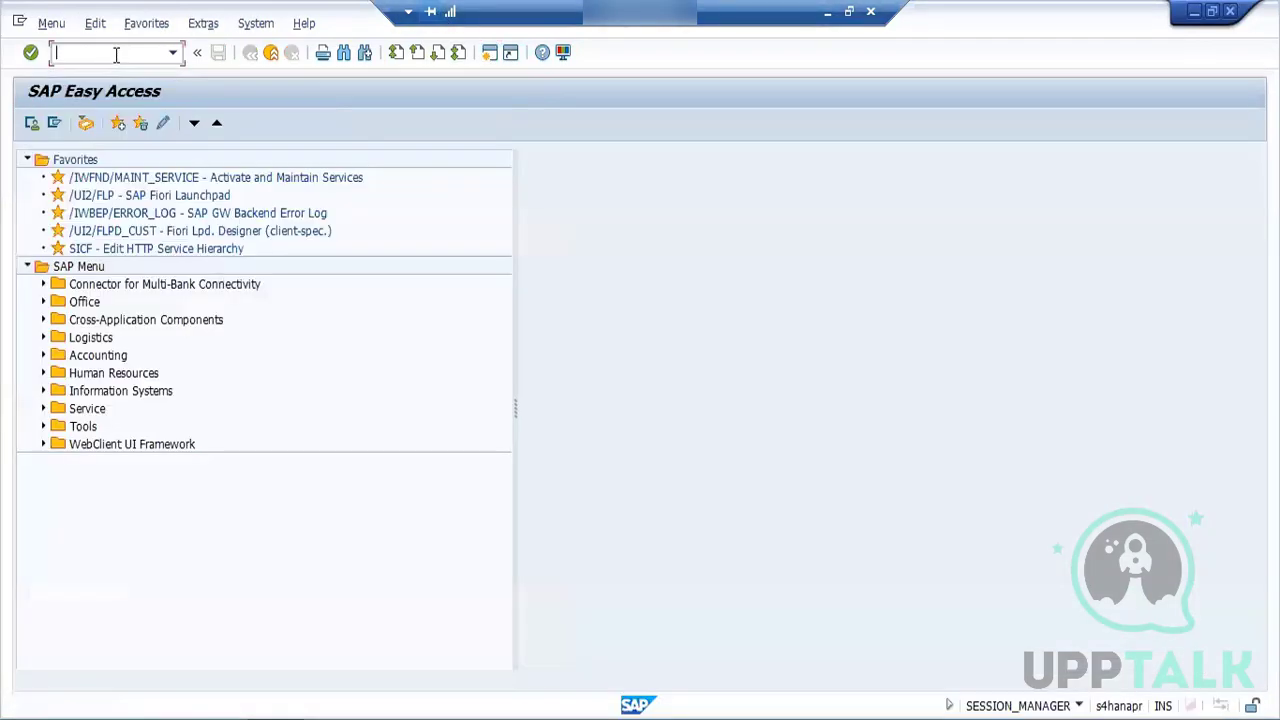
key("Return")
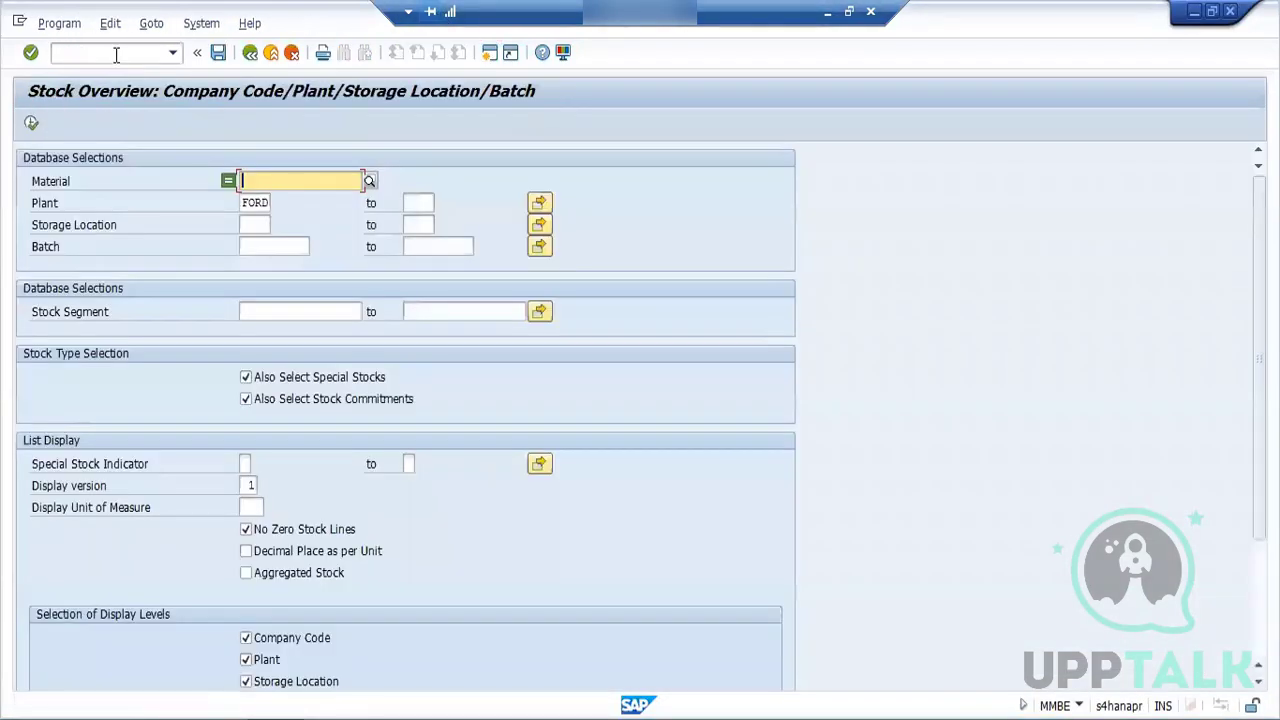
left_click(283, 182)
left_click(295, 201)
left_click(30, 123)
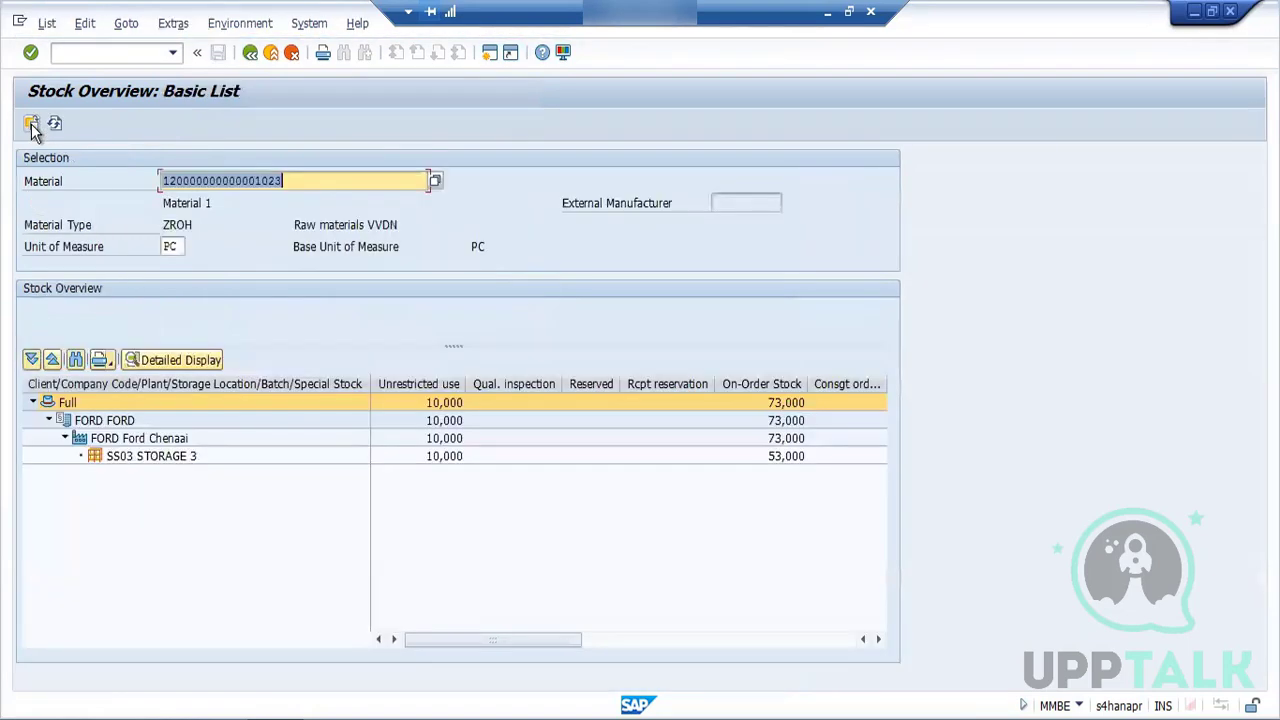
left_click(443, 456)
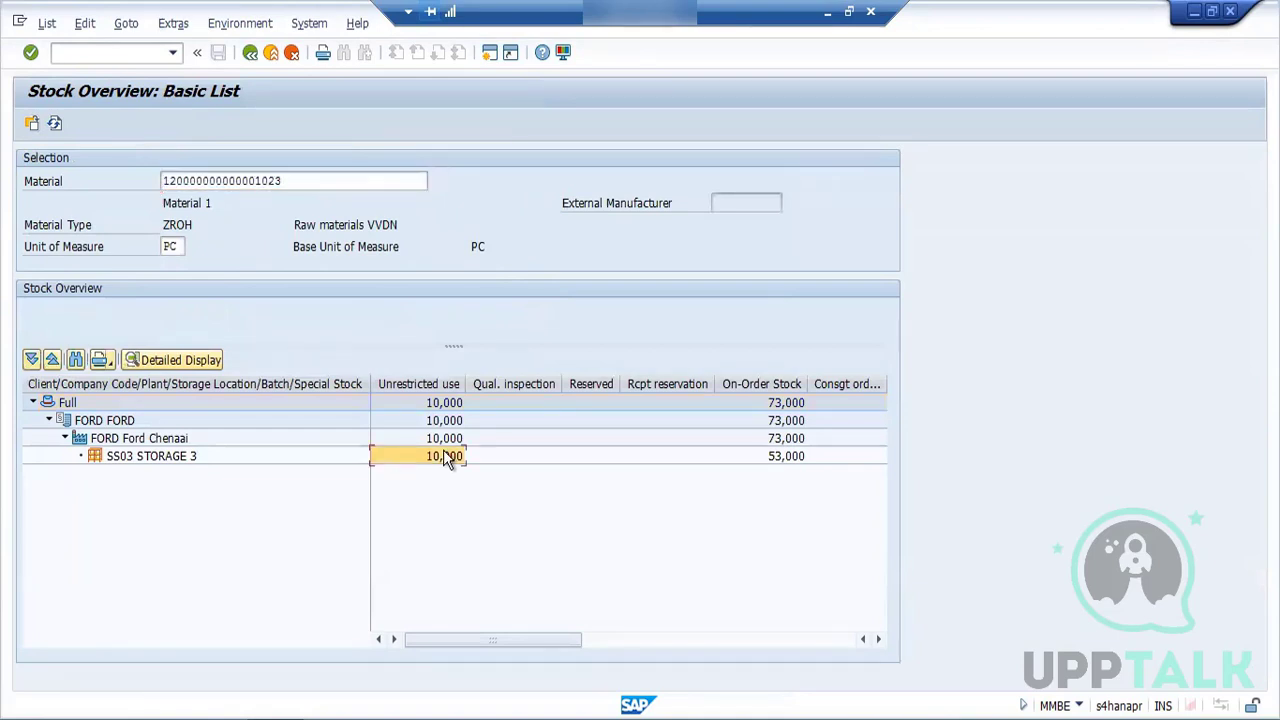
Step: Check and post the movement type 501 goods receipt in MIGO, and refresh the material's stock overview
key("alt+Tab")
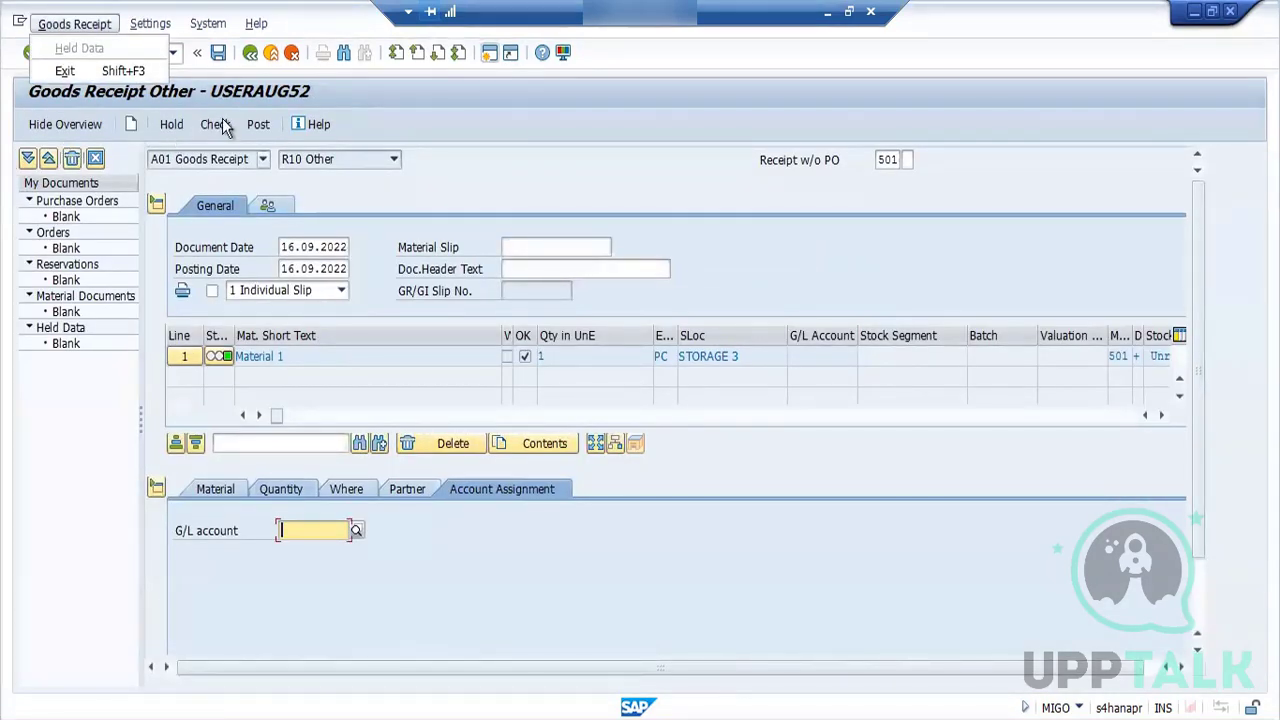
left_click(216, 125)
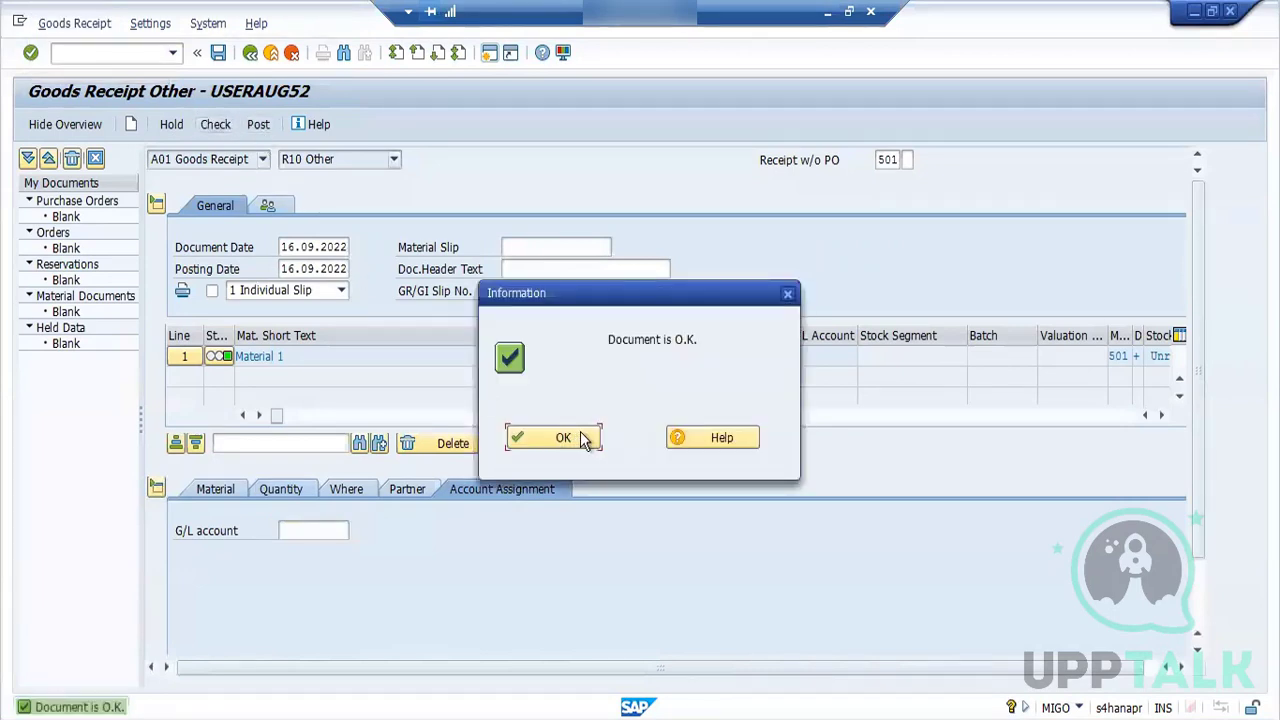
left_click(560, 438)
left_click(258, 125)
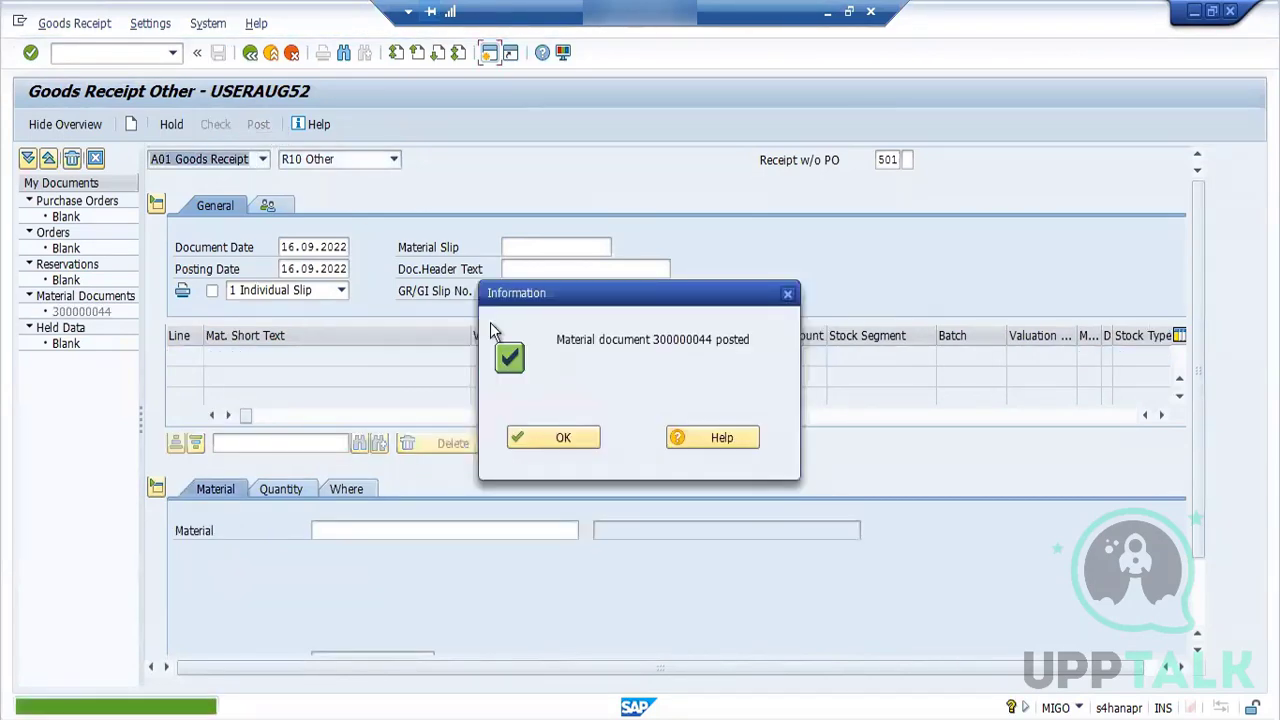
left_click(550, 436)
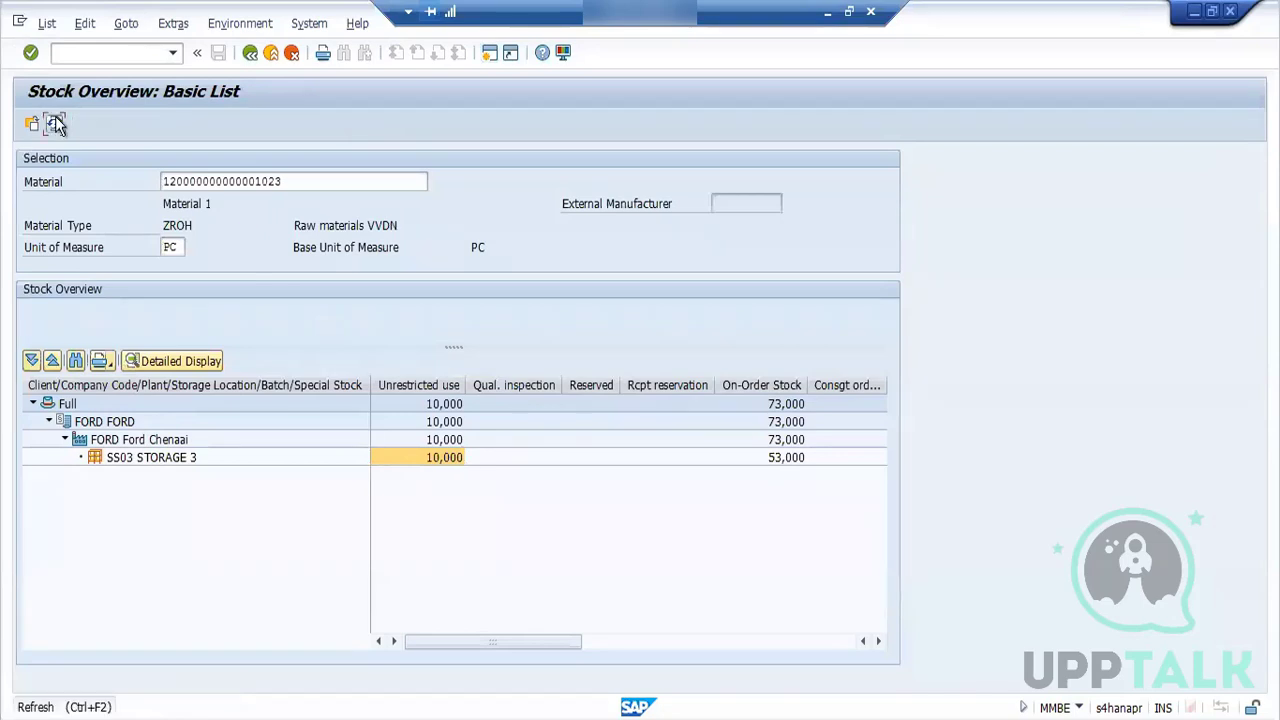
left_click(55, 123)
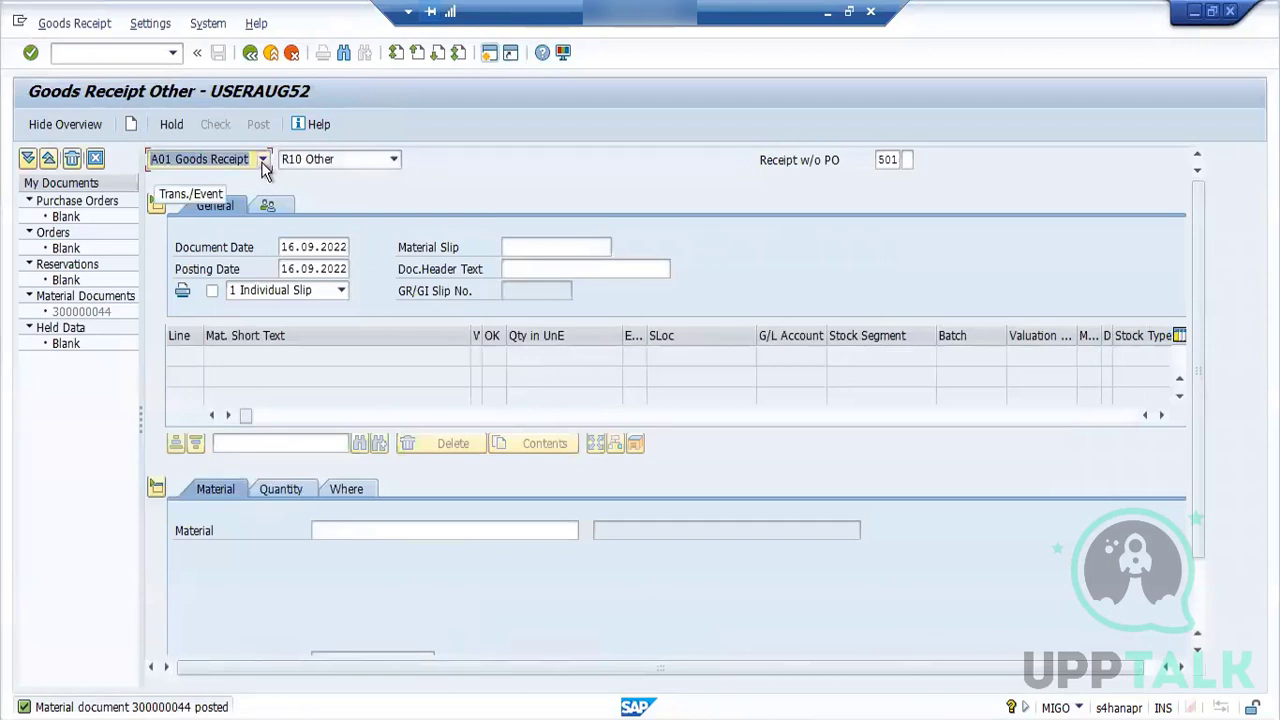
Step: Display the posted material document in MIGO, examine its accounting document's line items, and return to the SAP Easy Access screen
left_click(262, 160)
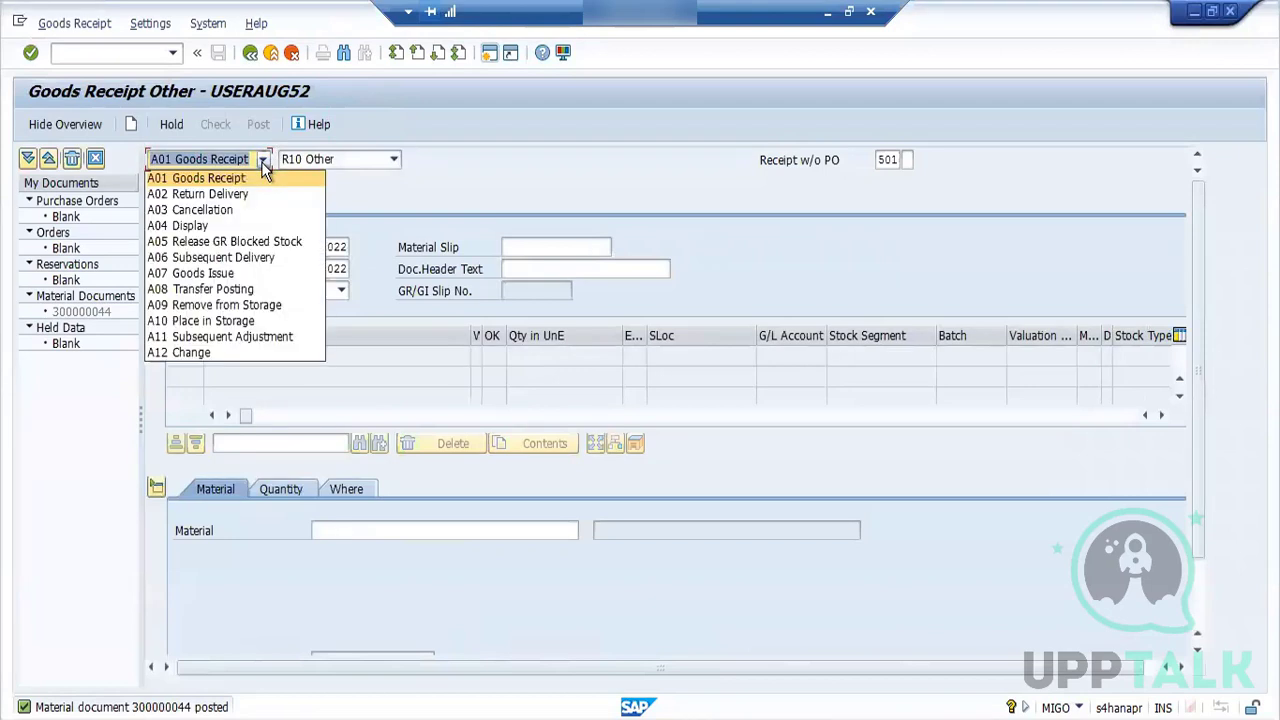
left_click(205, 229)
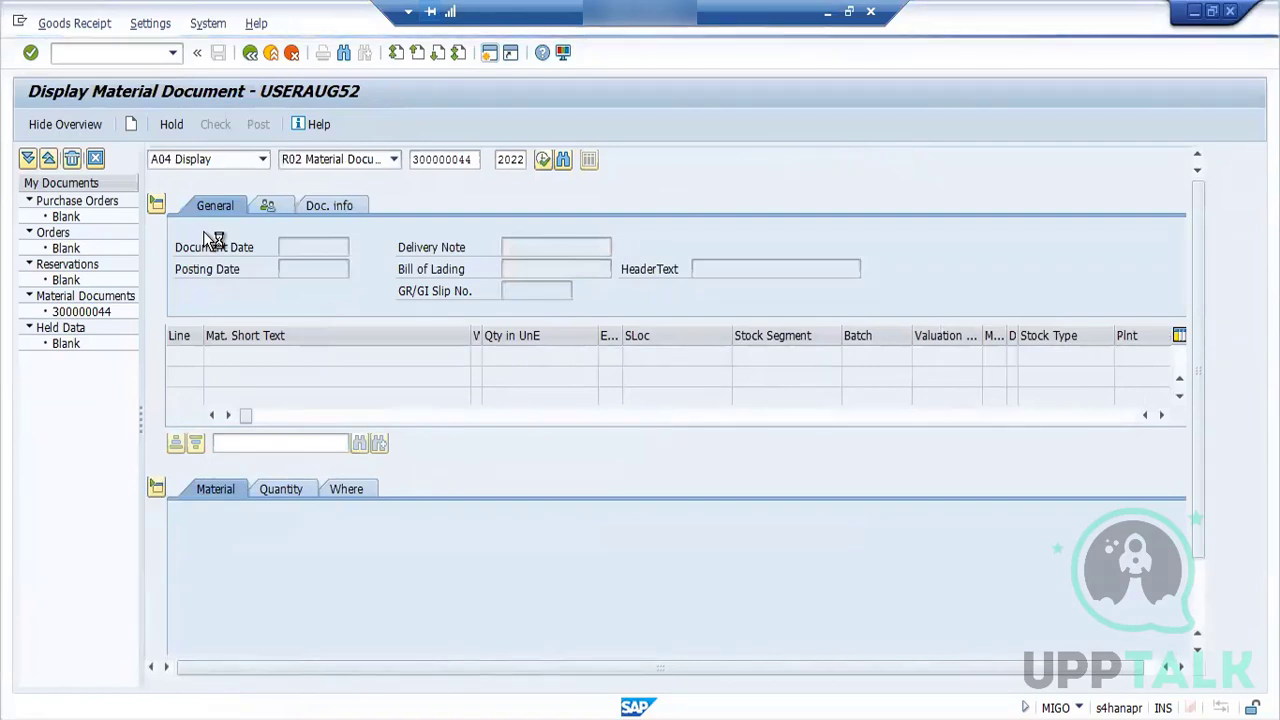
left_click(343, 207)
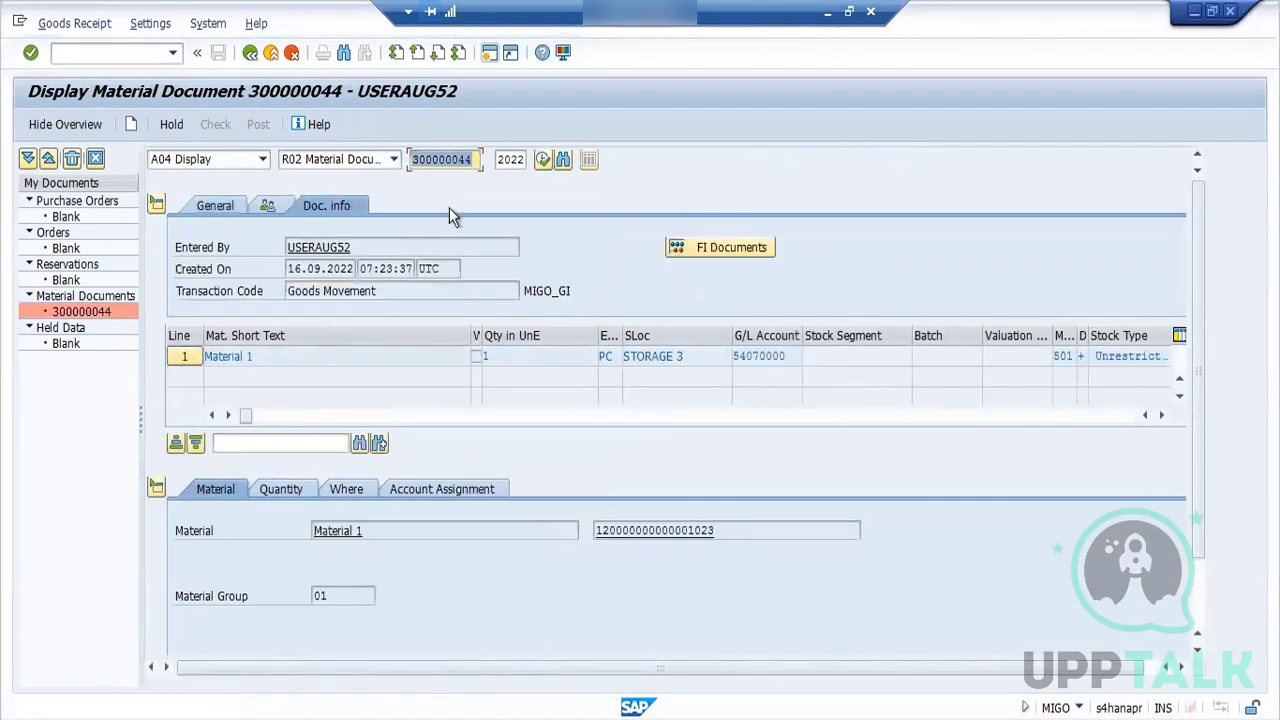
left_click(738, 259)
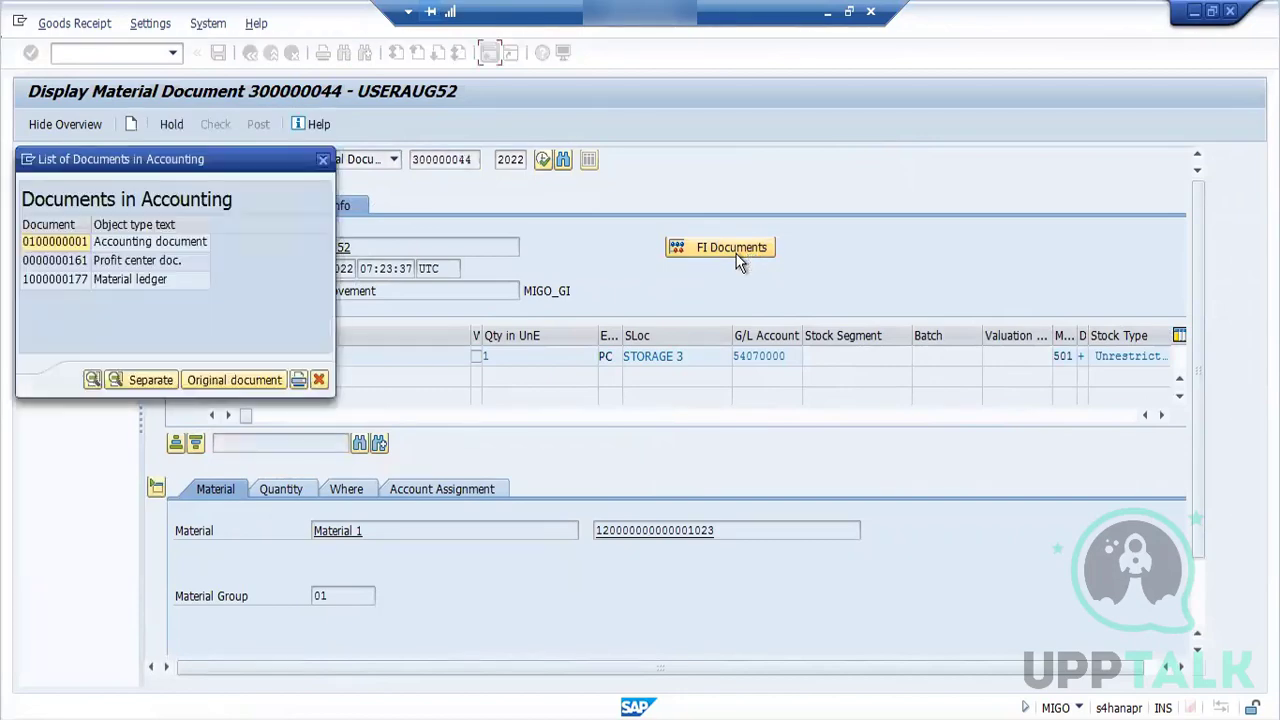
double_click(112, 249)
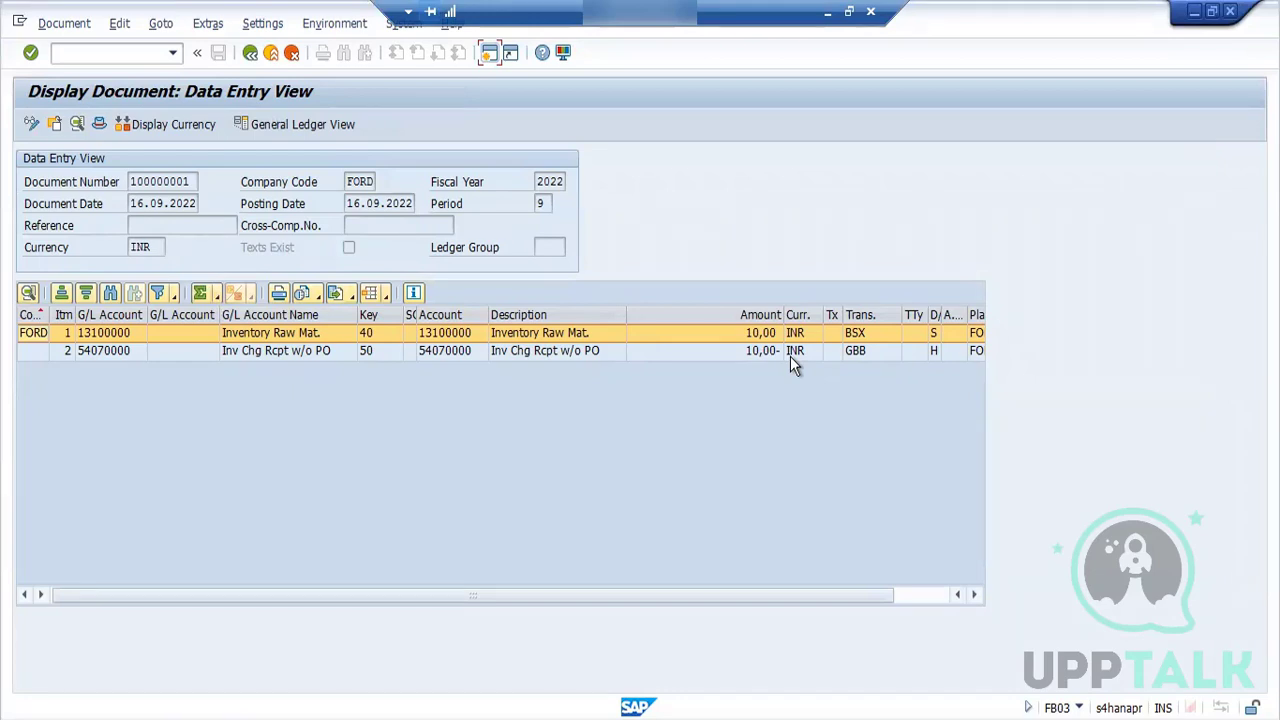
left_click(250, 54)
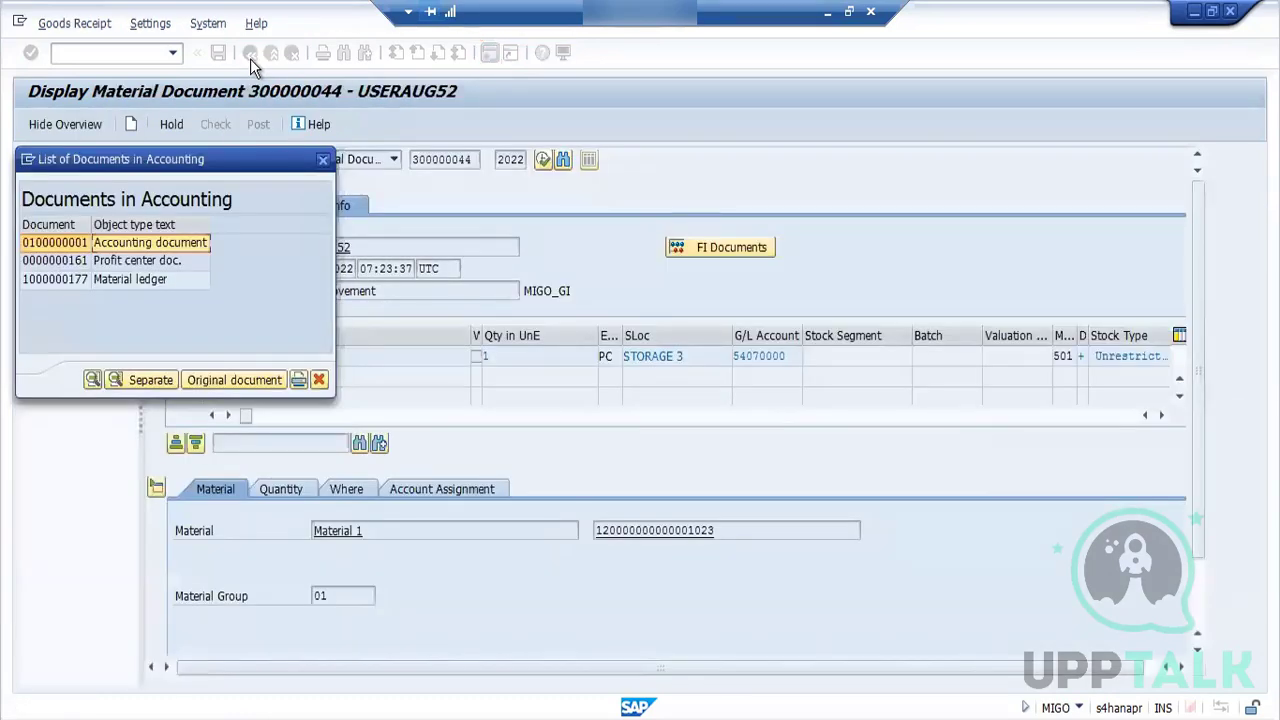
left_click(324, 161)
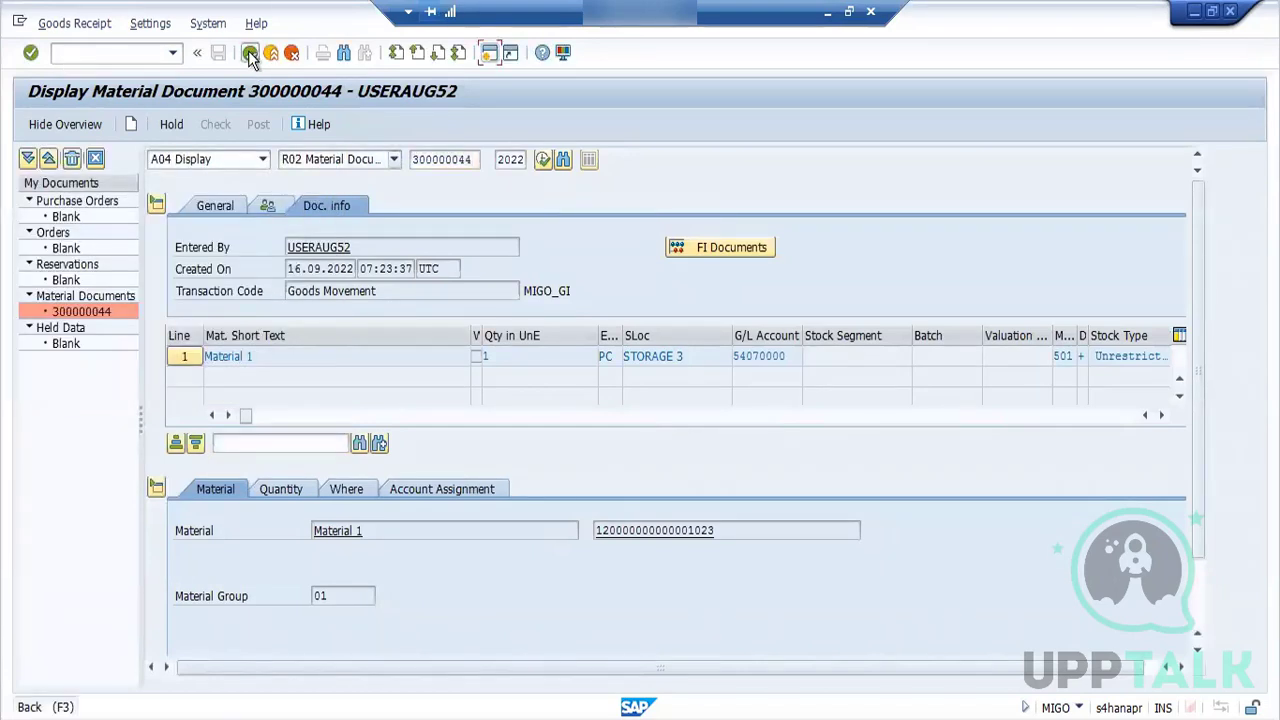
left_click(250, 54)
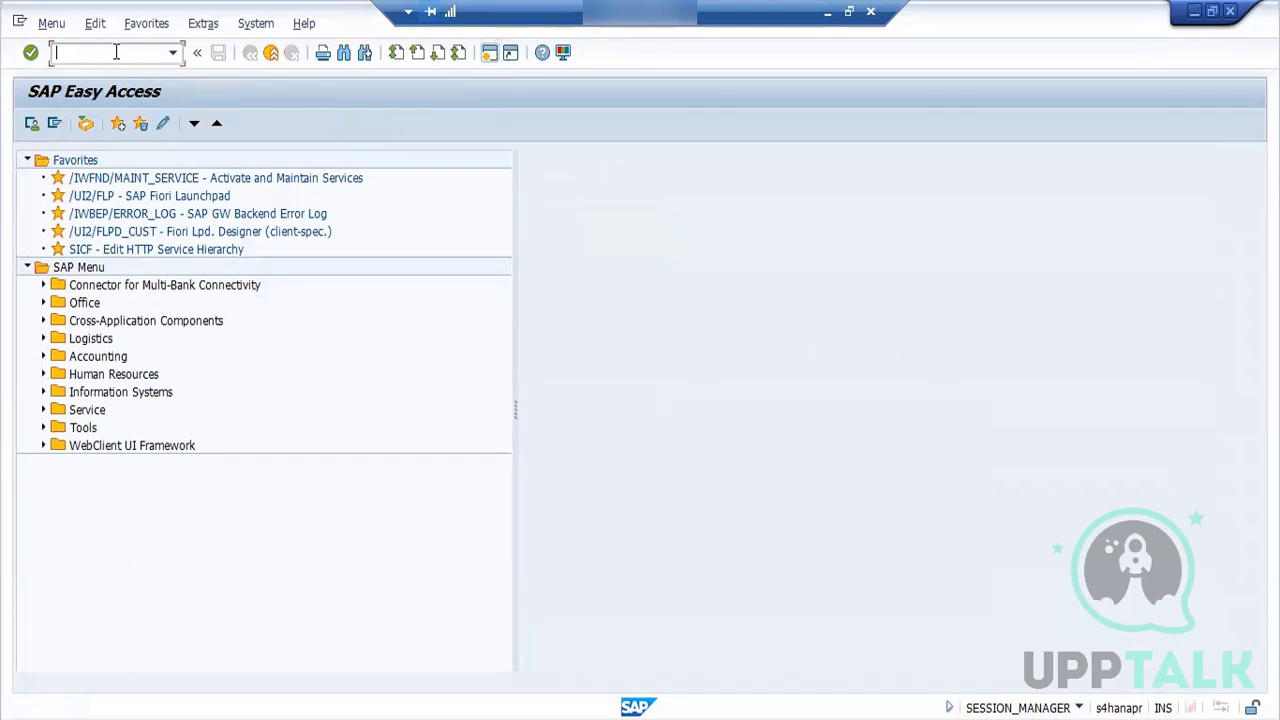
Step: Switch to the SAP MM notes in Word and add the line "3.GR without PO -501" below "2.Movement type"
left_click(828, 20)
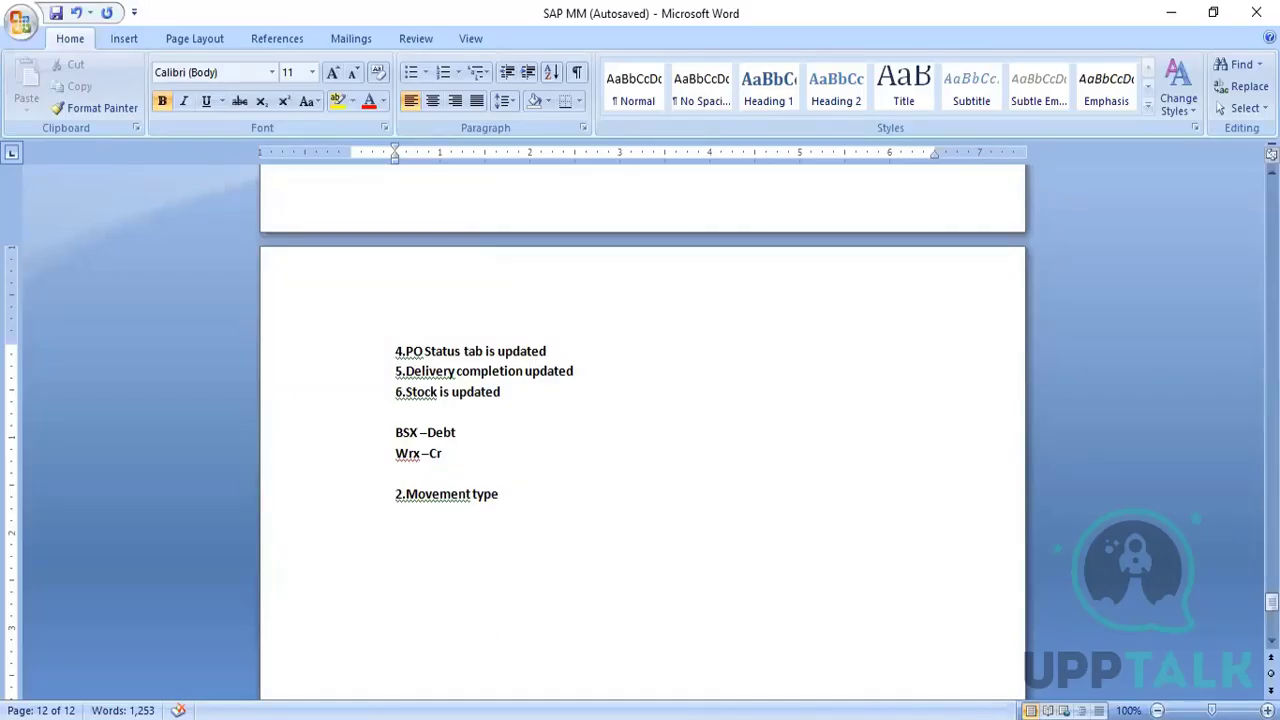
key("Return")
type("3.GR without P")
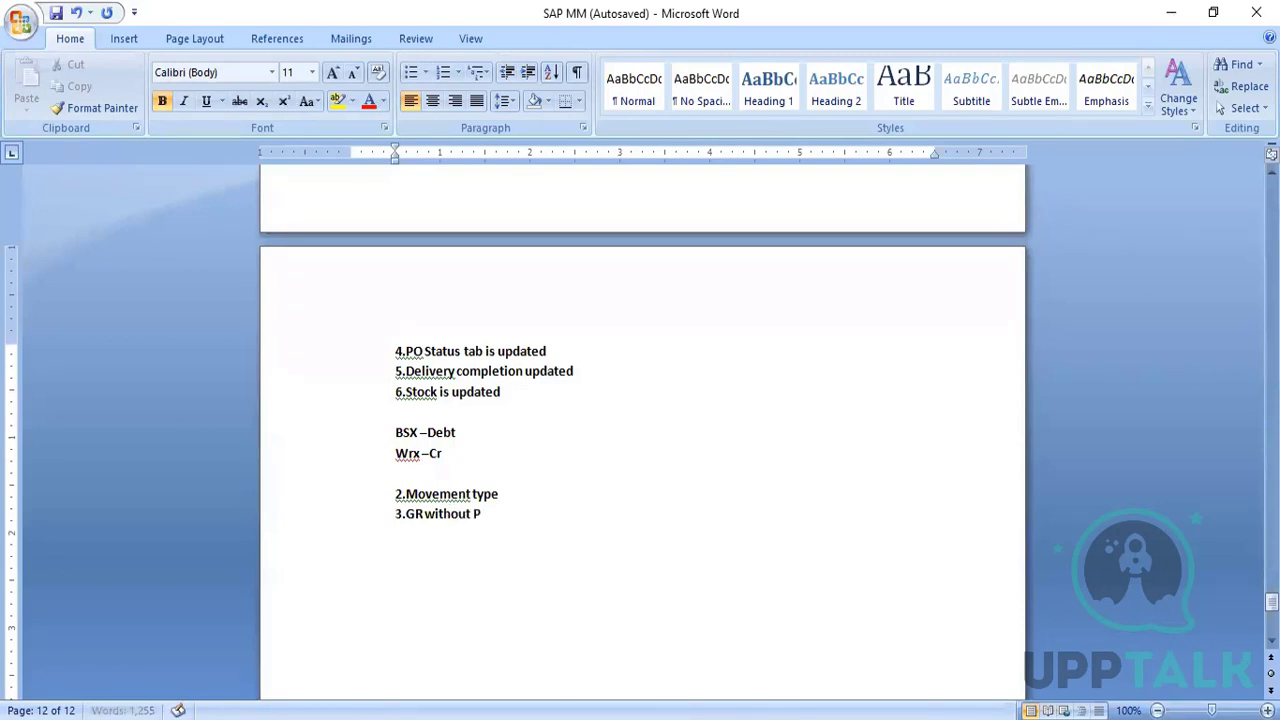
type("O -501")
key("Return")
Step: Add the heading line "4.Automatic PO Creation –" below the GR without PO line
type("4.")
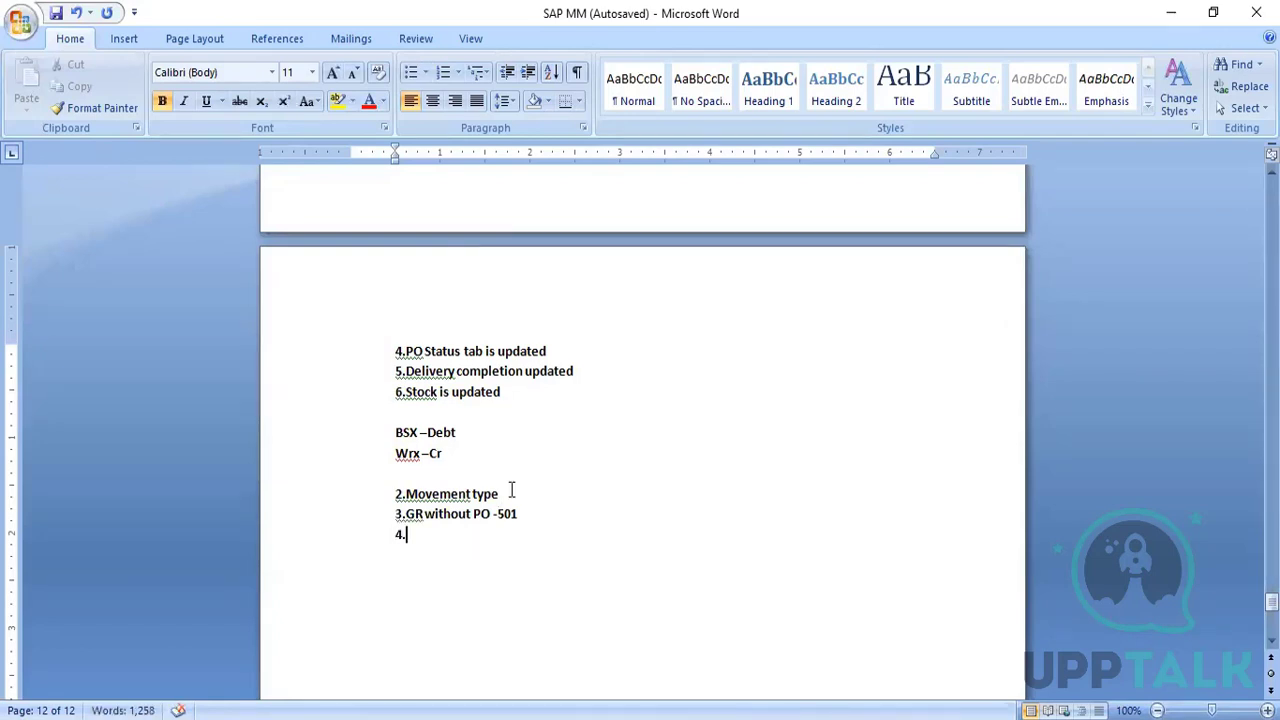
type("Automatic")
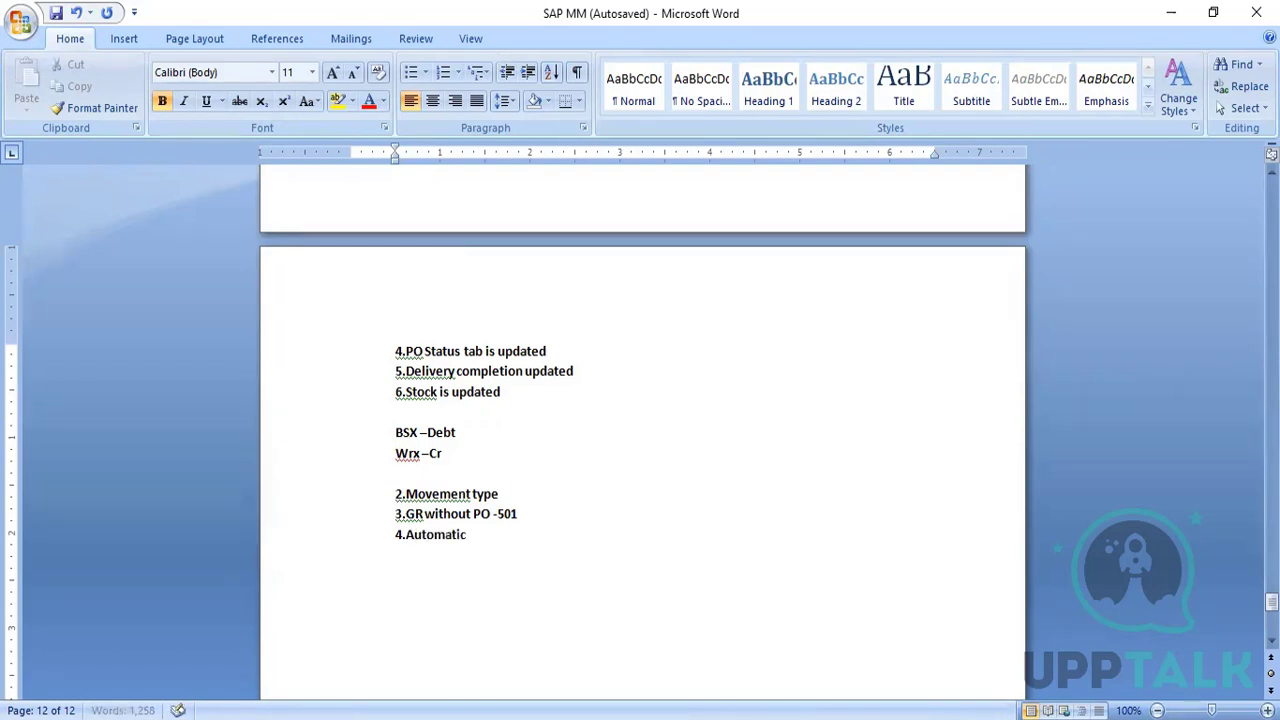
type(" PO  Creation -")
key("Return")
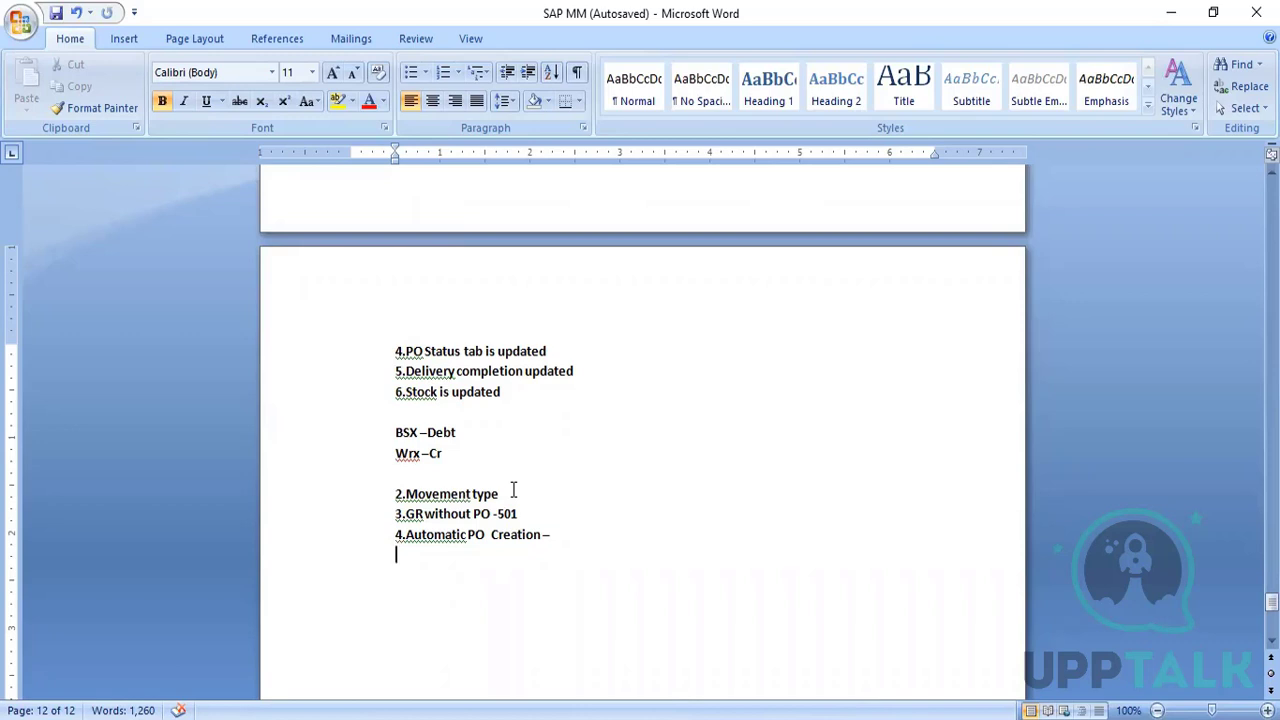
Step: Add the sub-item "1.MMR –Auto PO –TIC" under Automatic PO Creation and start a new line with the same indent
type("1.")
type("MMR")
type(" --Auto")
type(" PO")
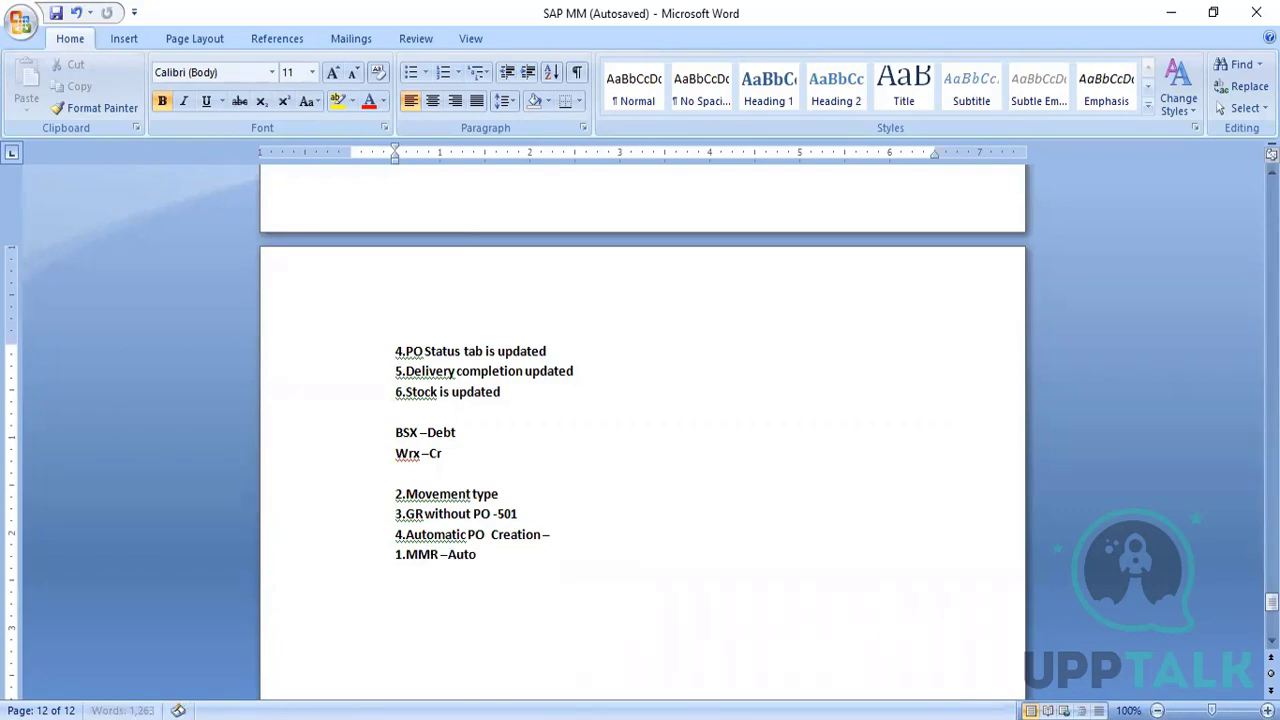
type(" --TIC")
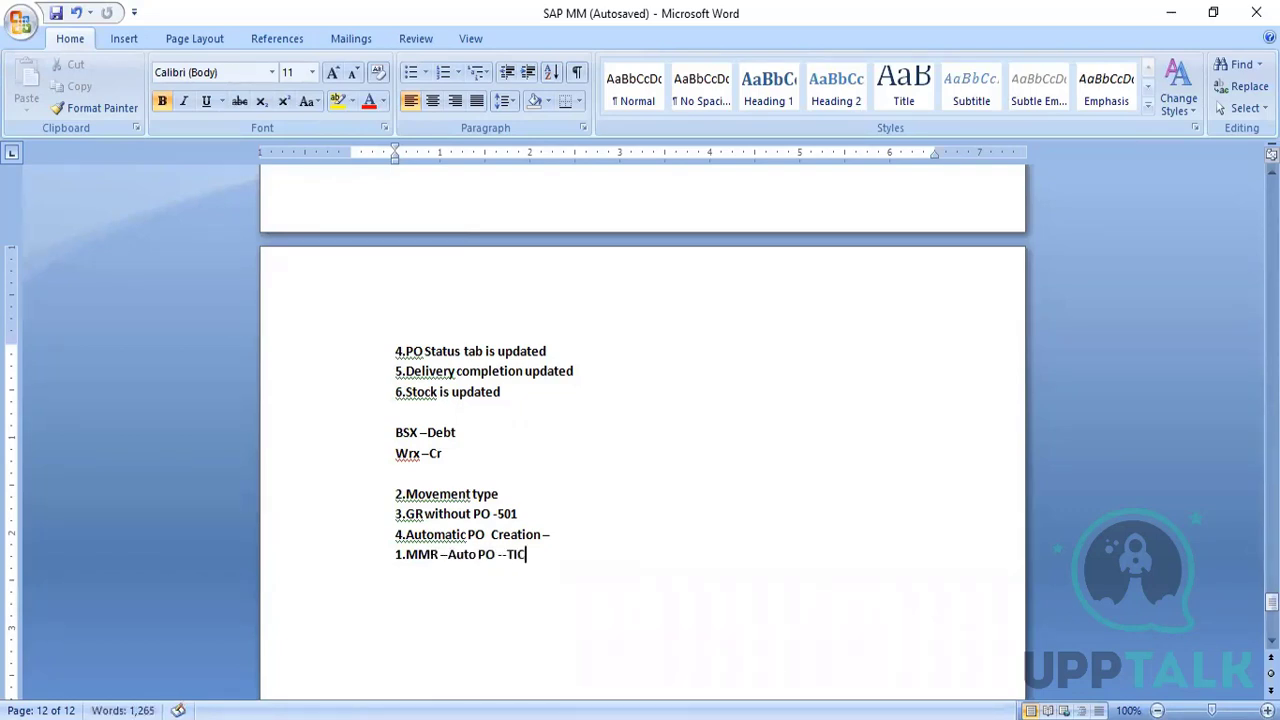
key("Return")
key("BackSpace")
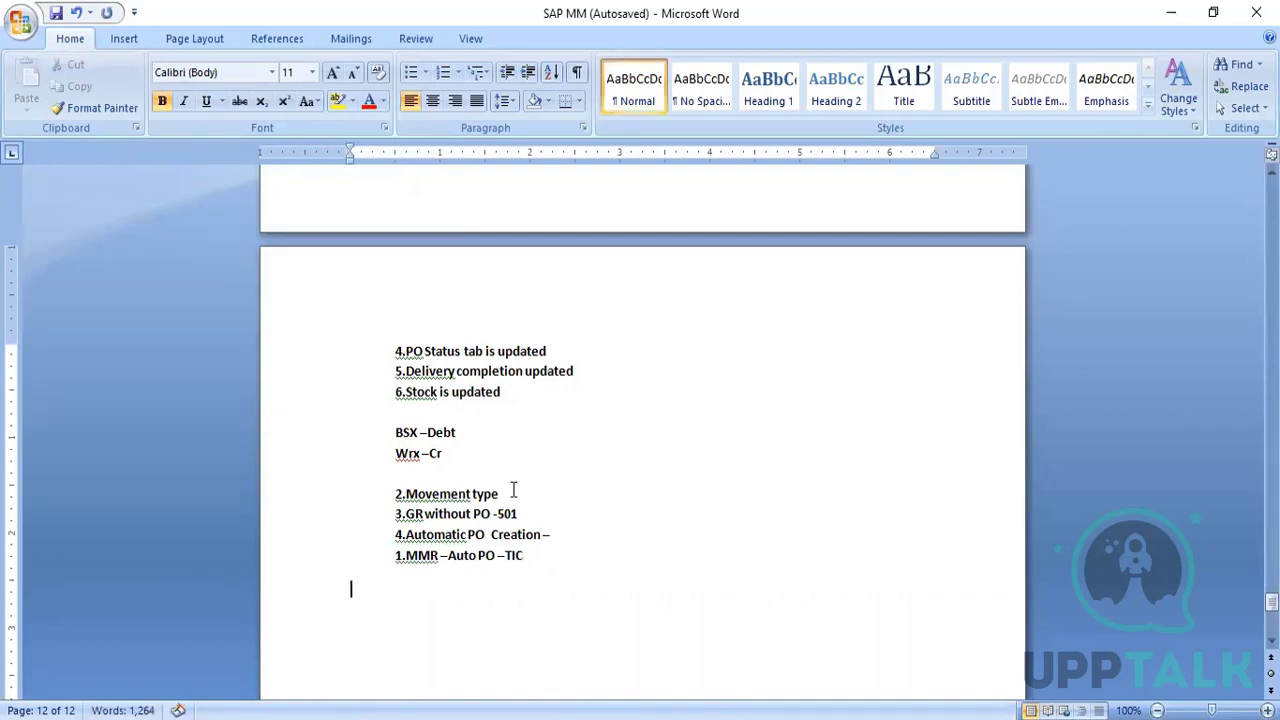
key("ctrl+z")
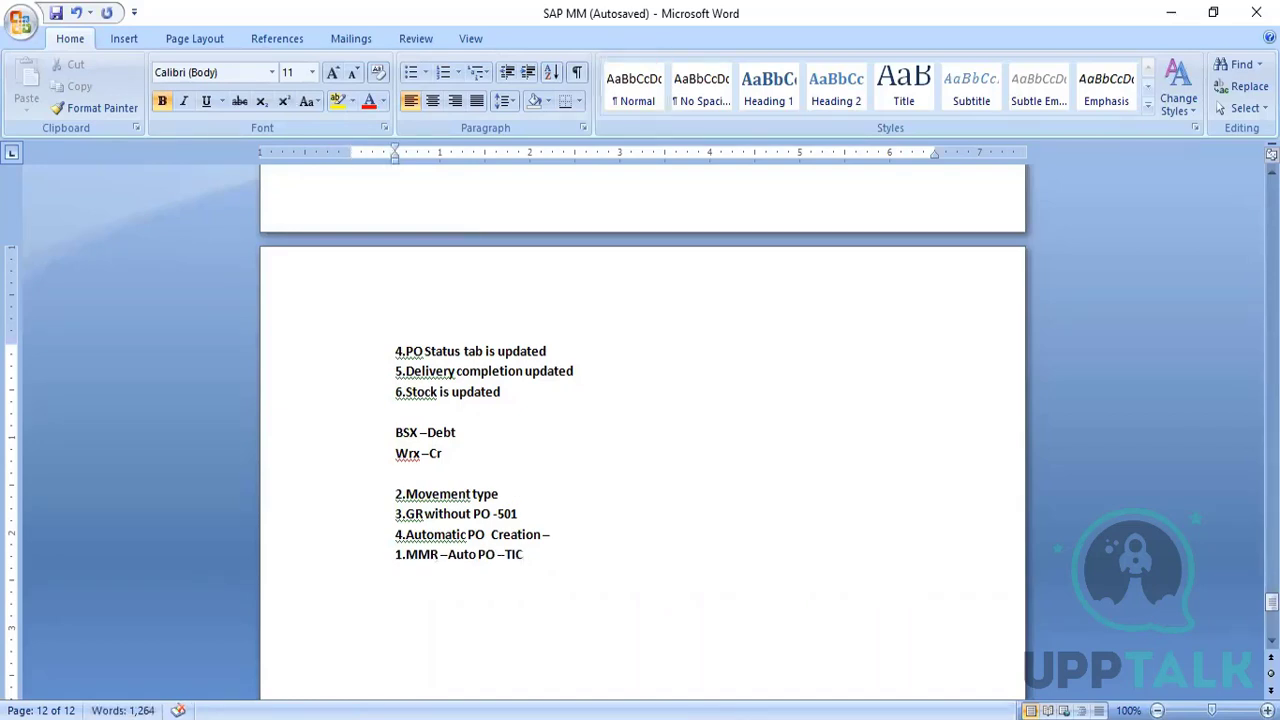
Step: Add the sub-item "2.Vendor Master – Auto PO" under Automatic PO Creation
type("2.Vendo")
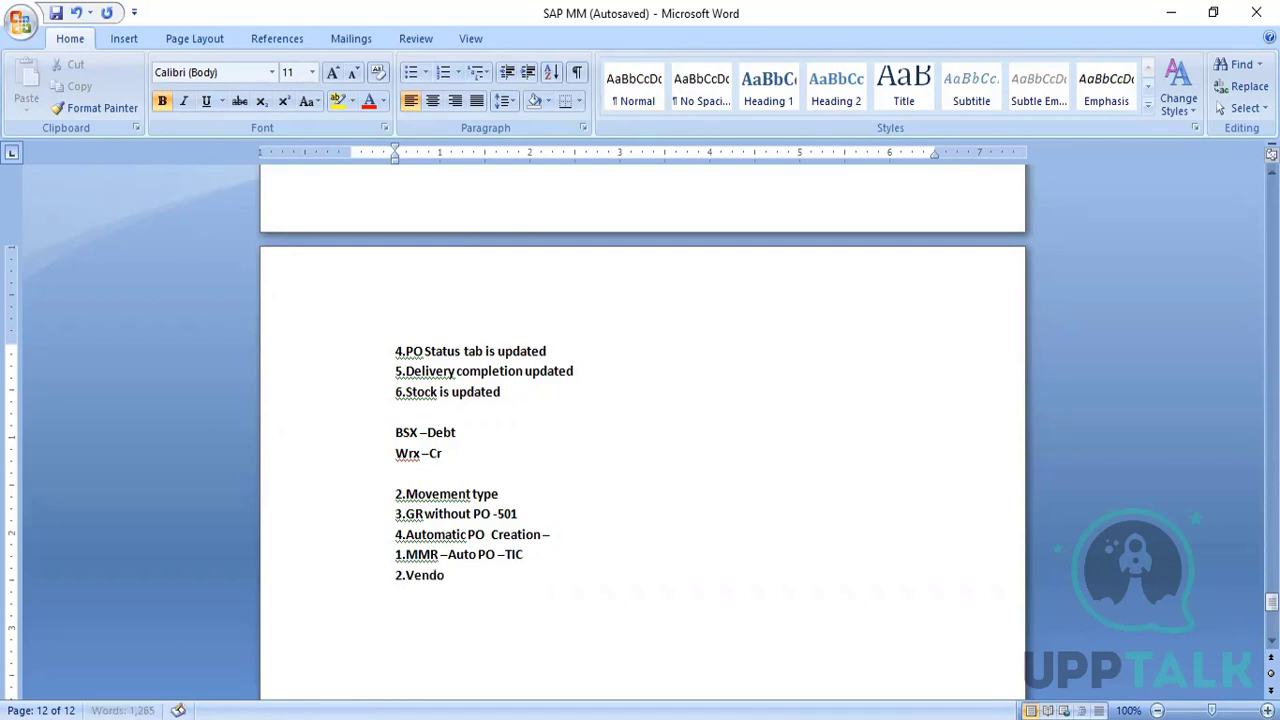
type("r Mast")
type("er --")
type(" Auto ")
type("PO")
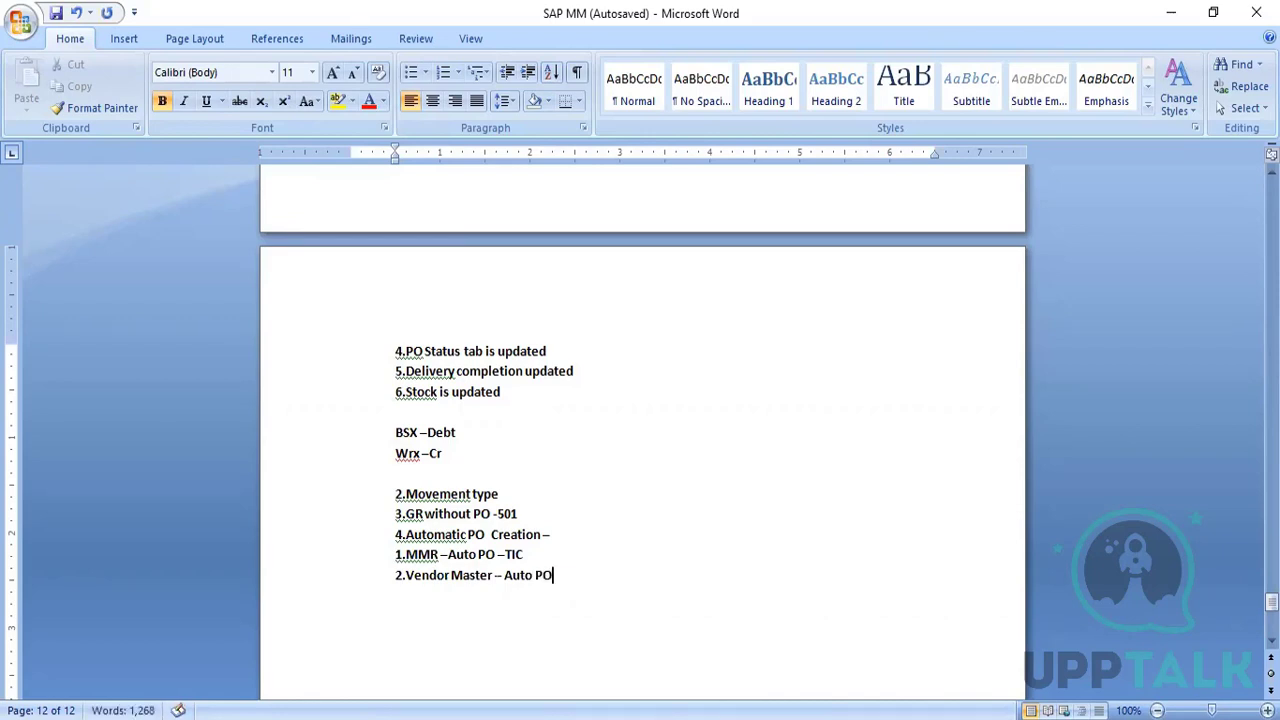
Step: Add the sub-item "3.MM –IM –GR –Create PO Automatically- 101,161 –Marked" on a new line
key("Return")
type("3.")
type("mm")
key("BackSpace")
key("BackSpace")
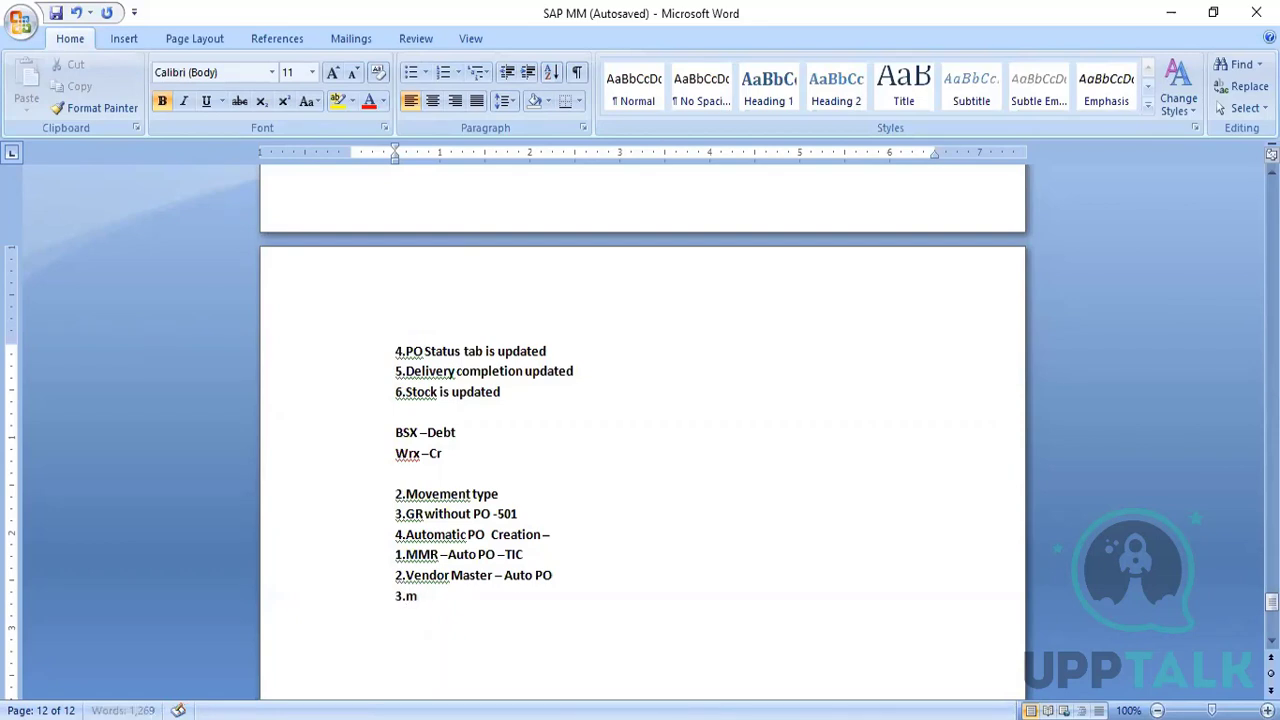
type("MM -IM -")
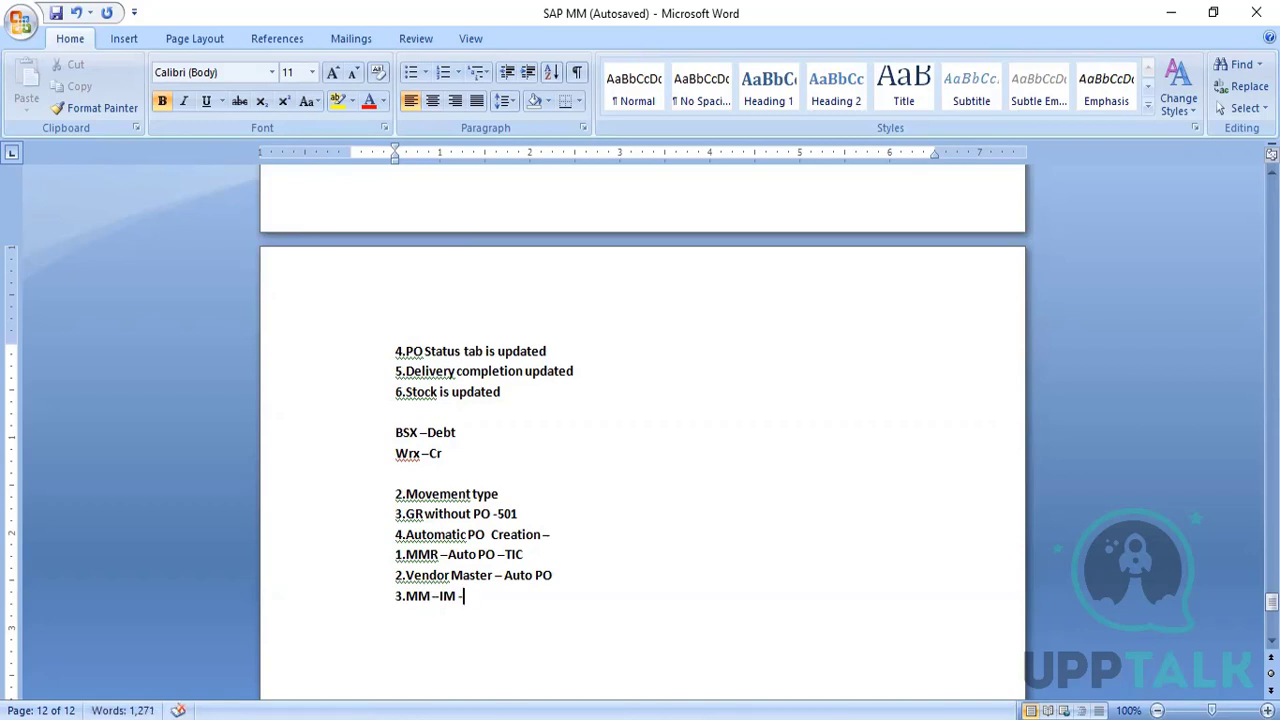
type("GR -Crea")
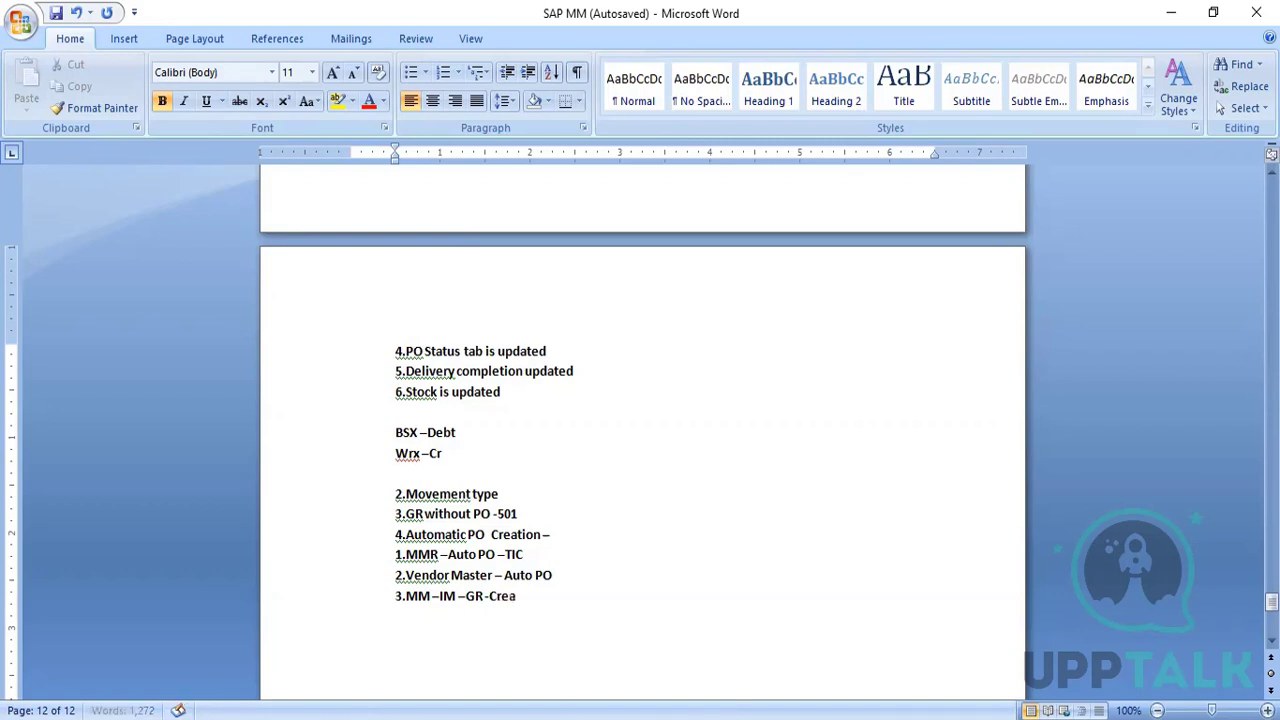
type("te PO")
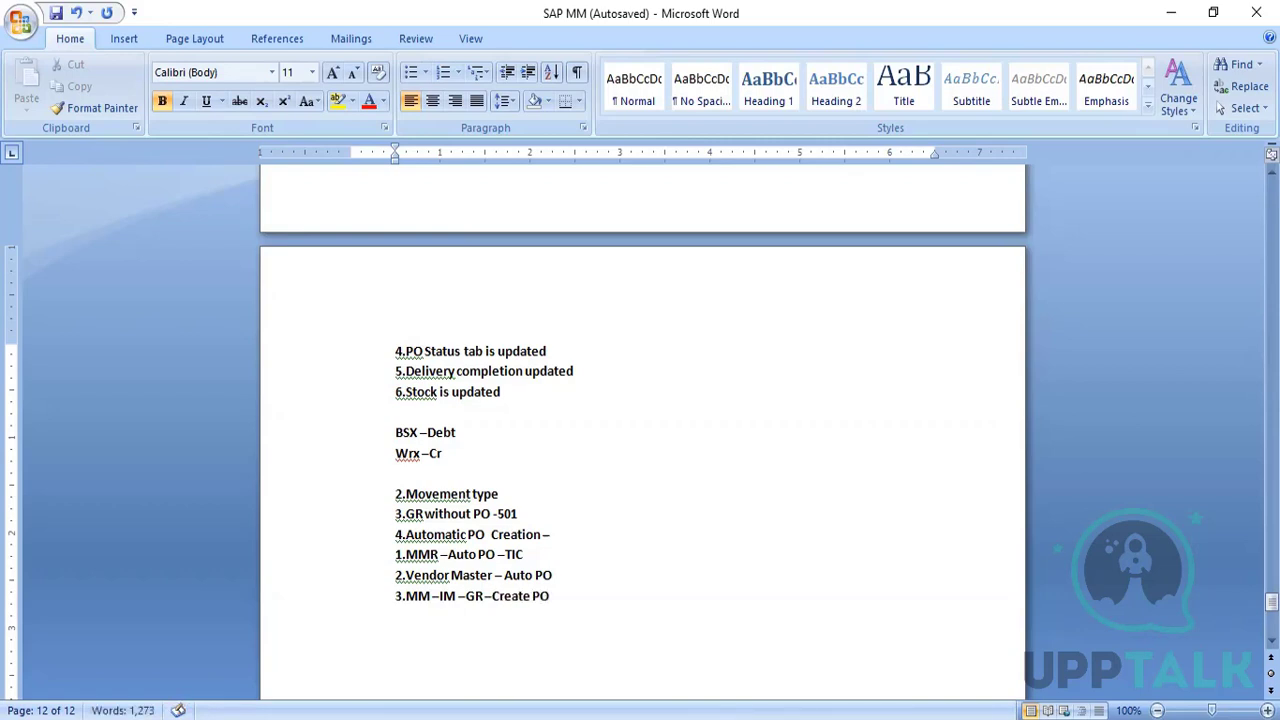
type(" Automat")
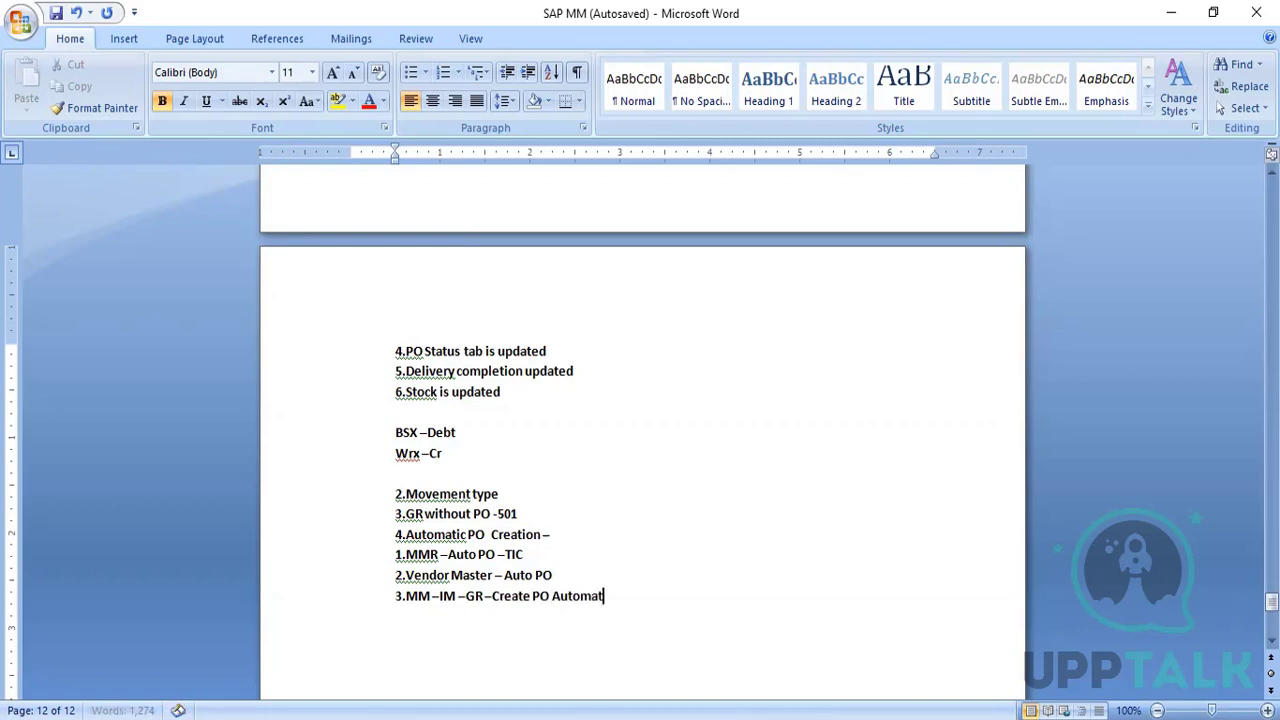
type("ically")
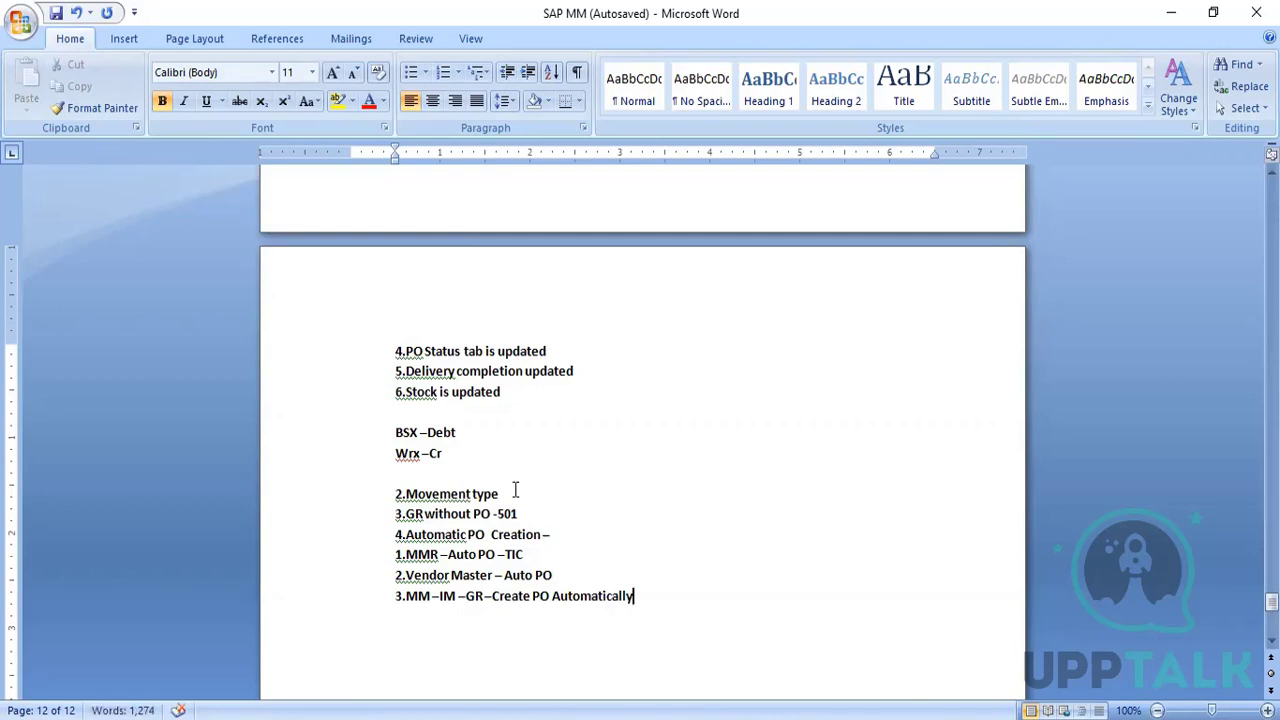
type("- 101,161")
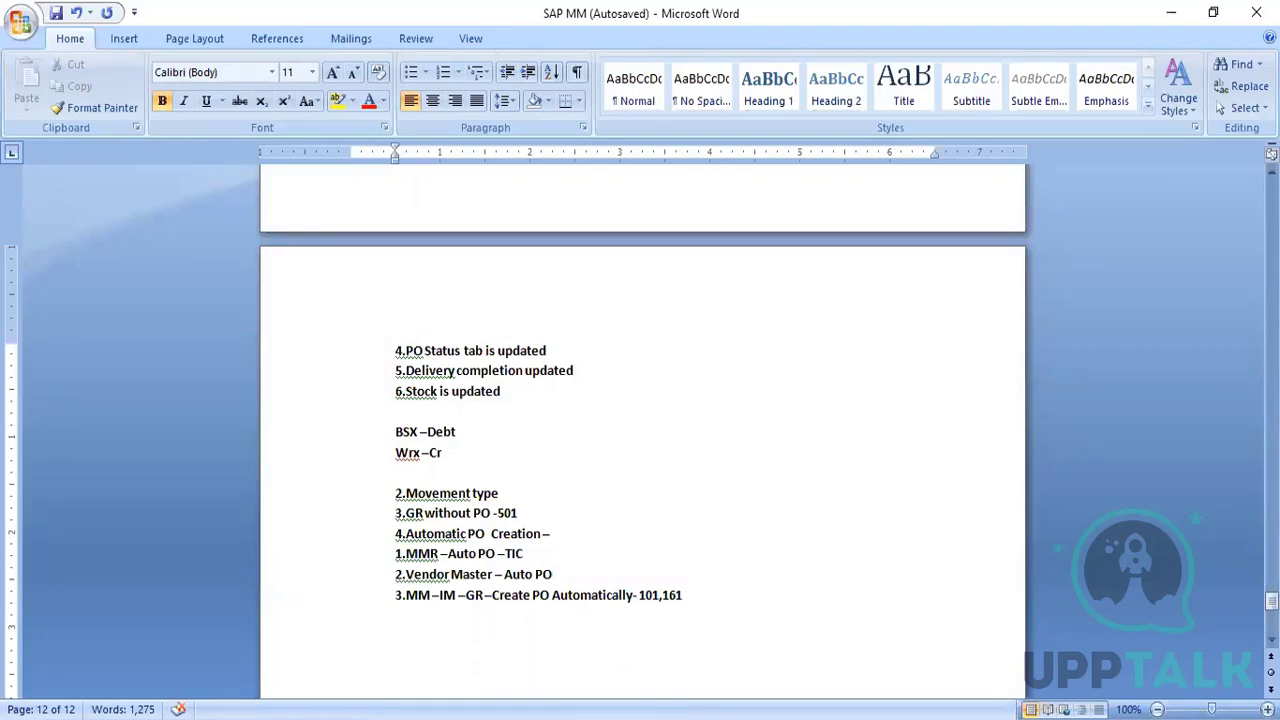
type(" -Marked")
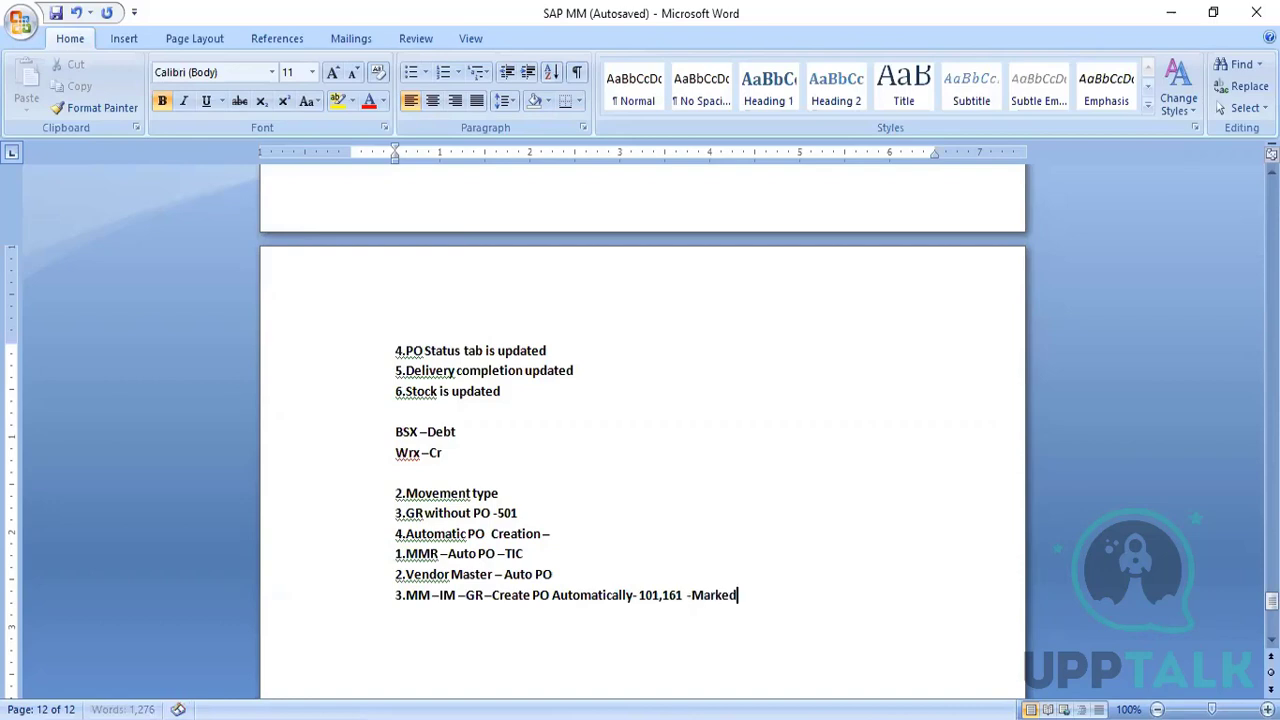
Step: Add the sub-item "4.IM – Setting for enjoy Trx" on a new line
key("Return")
type("4.")
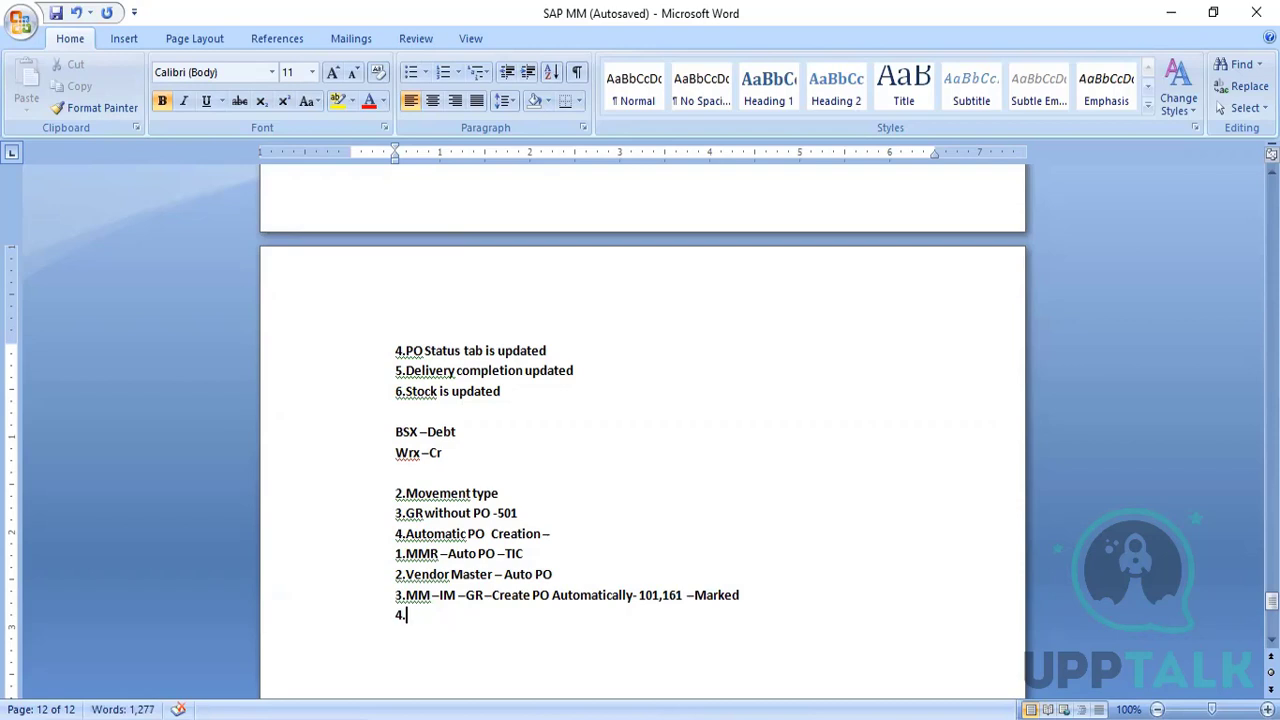
type("IM -Enjoy")
key("BackSpace")
key("BackSpace")
key("BackSpace")
key("BackSpace")
key("BackSpace")
key("BackSpace")
type("Setting for")
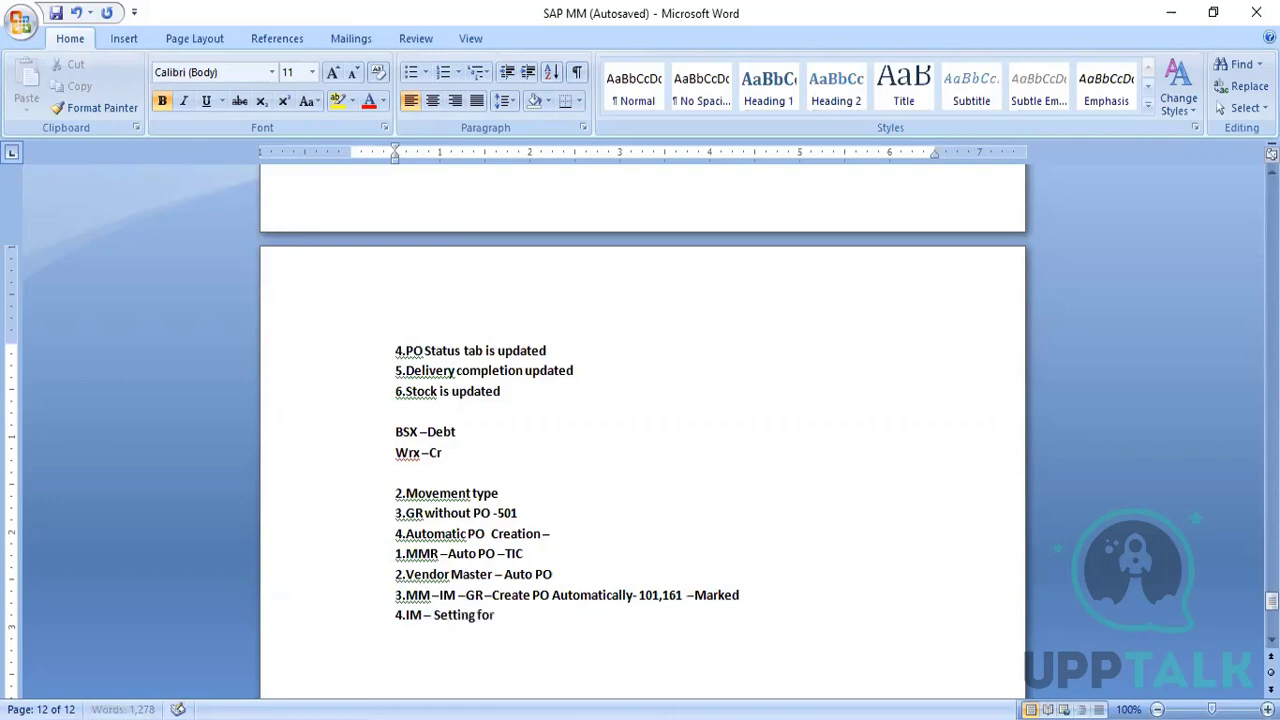
type(" enjoy Trx")
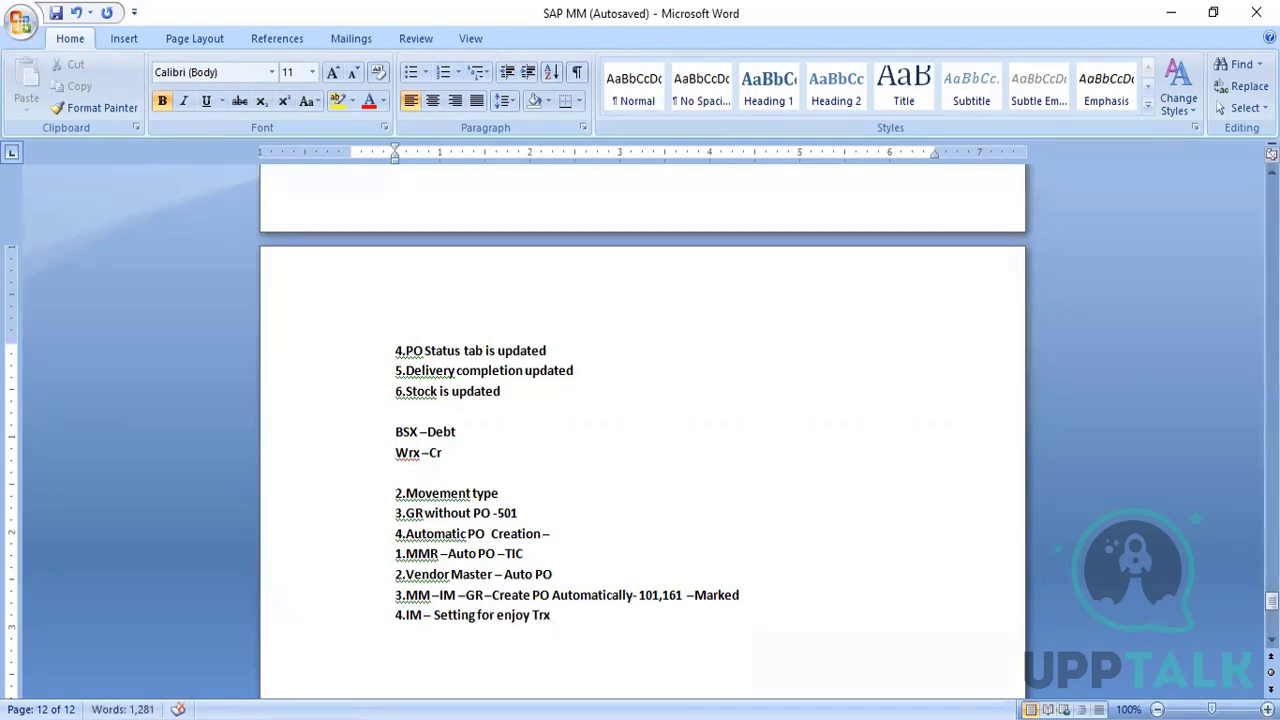
Step: Extend item 4 with "– 101 –LFINR –Optional entry" and start a new line below it
type(" - ")
type("101 ")
type("-")
type("LFINR")
type(" -")
type("Optional e")
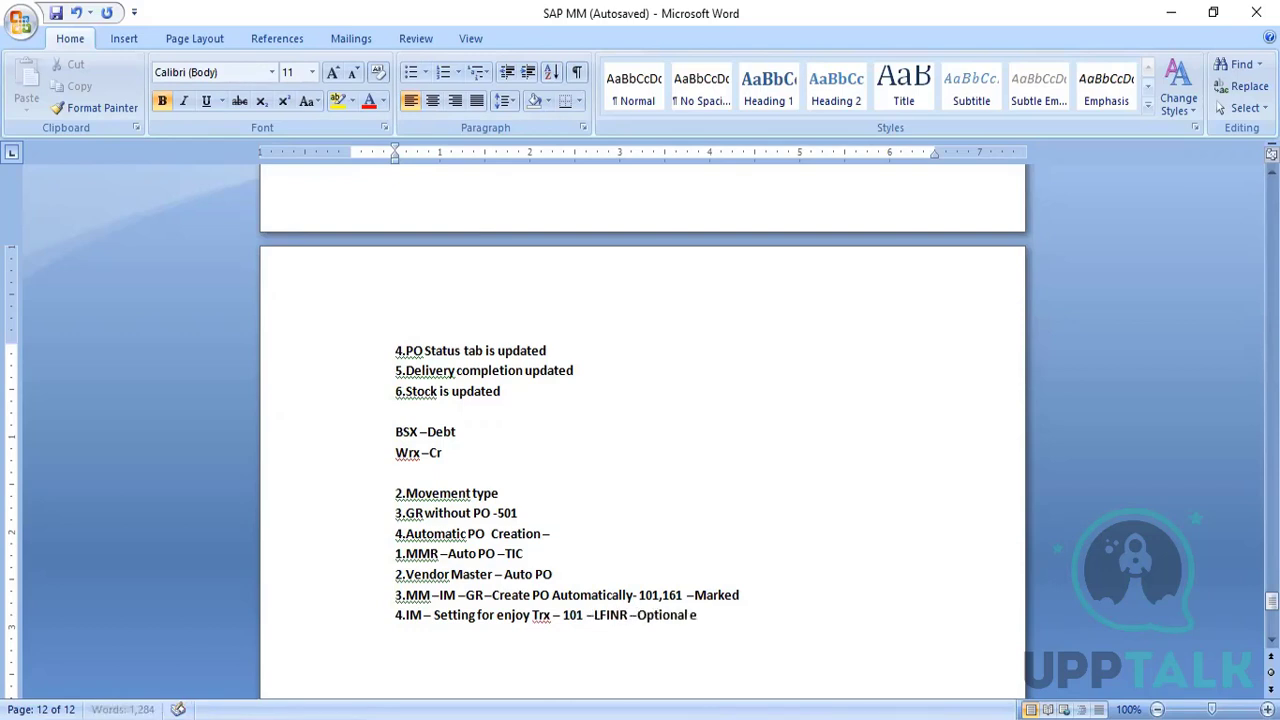
type("ntry")
key("Return")
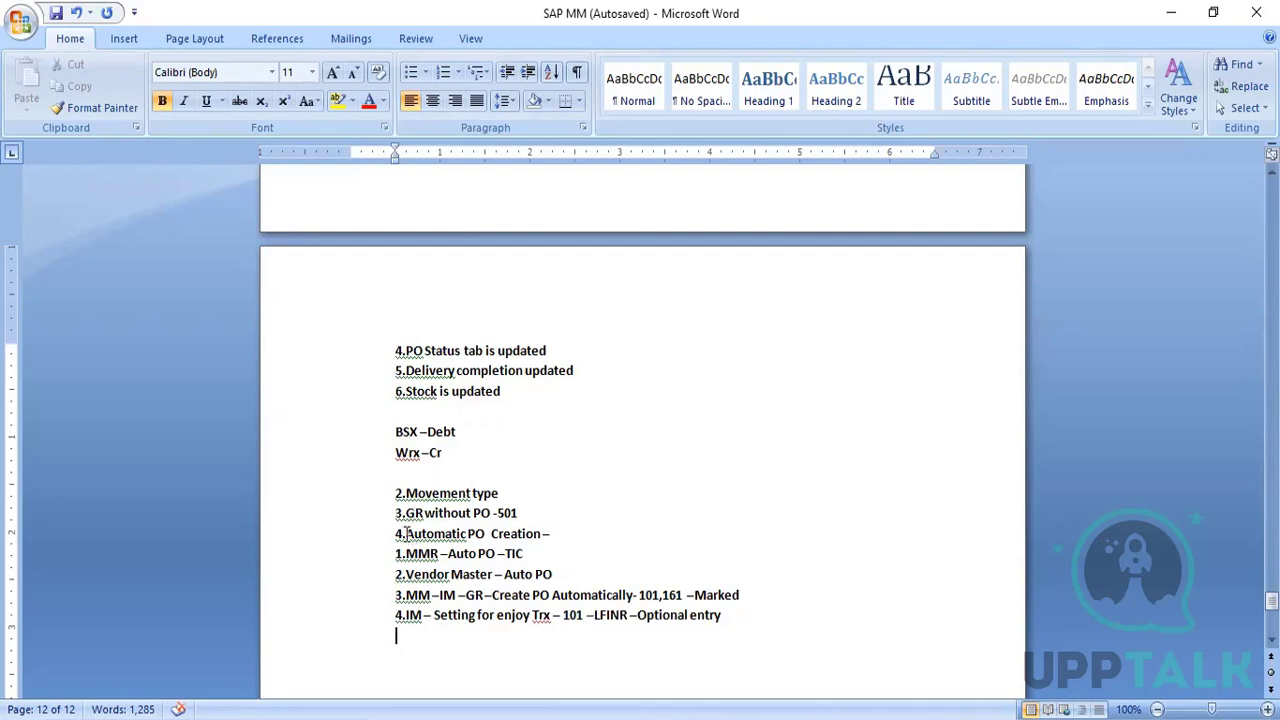
Step: Copy the phrase "Automatic PO Creation" from item 4 of the notes
left_click_drag(406, 533, 527, 540)
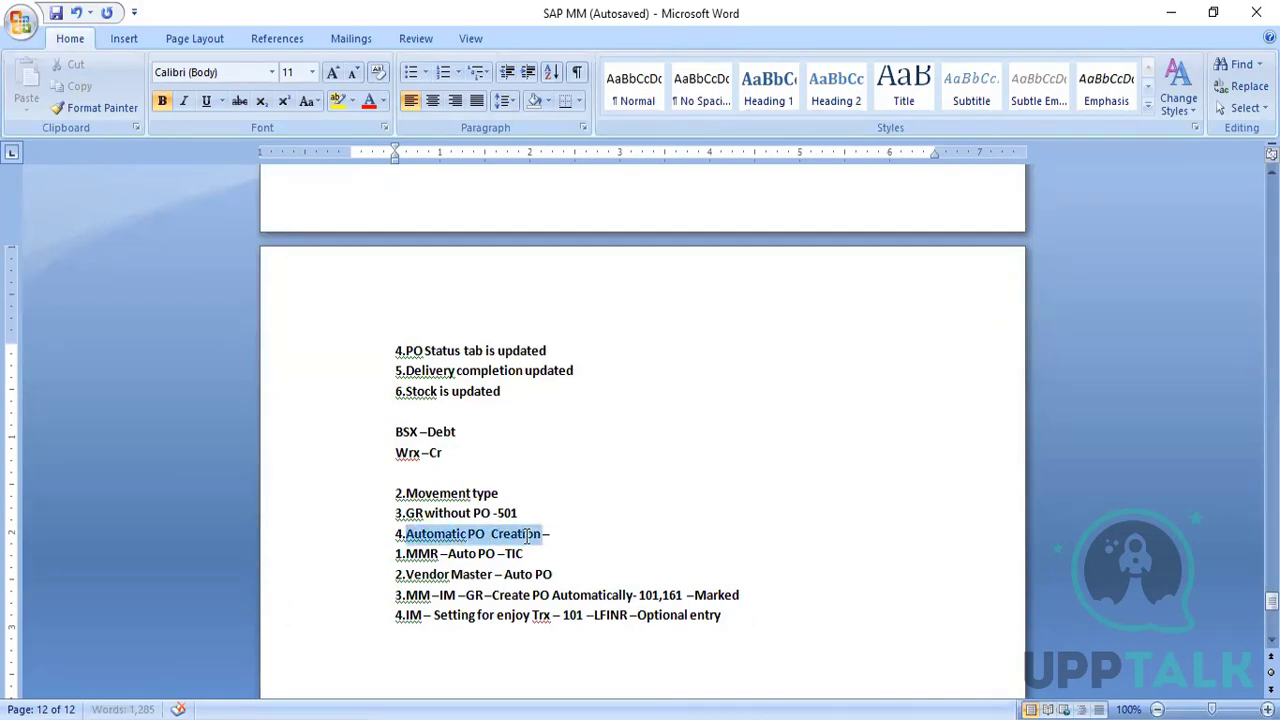
left_click_drag(527, 537, 528, 545)
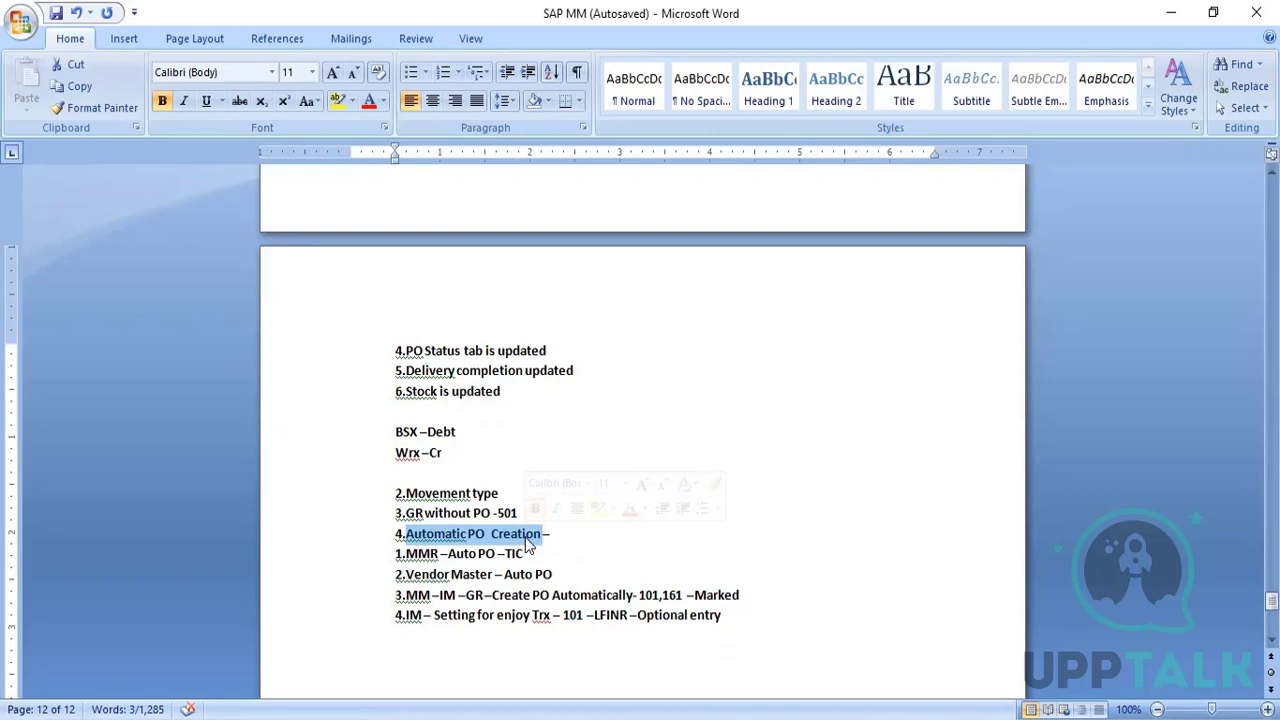
key("ctrl+c")
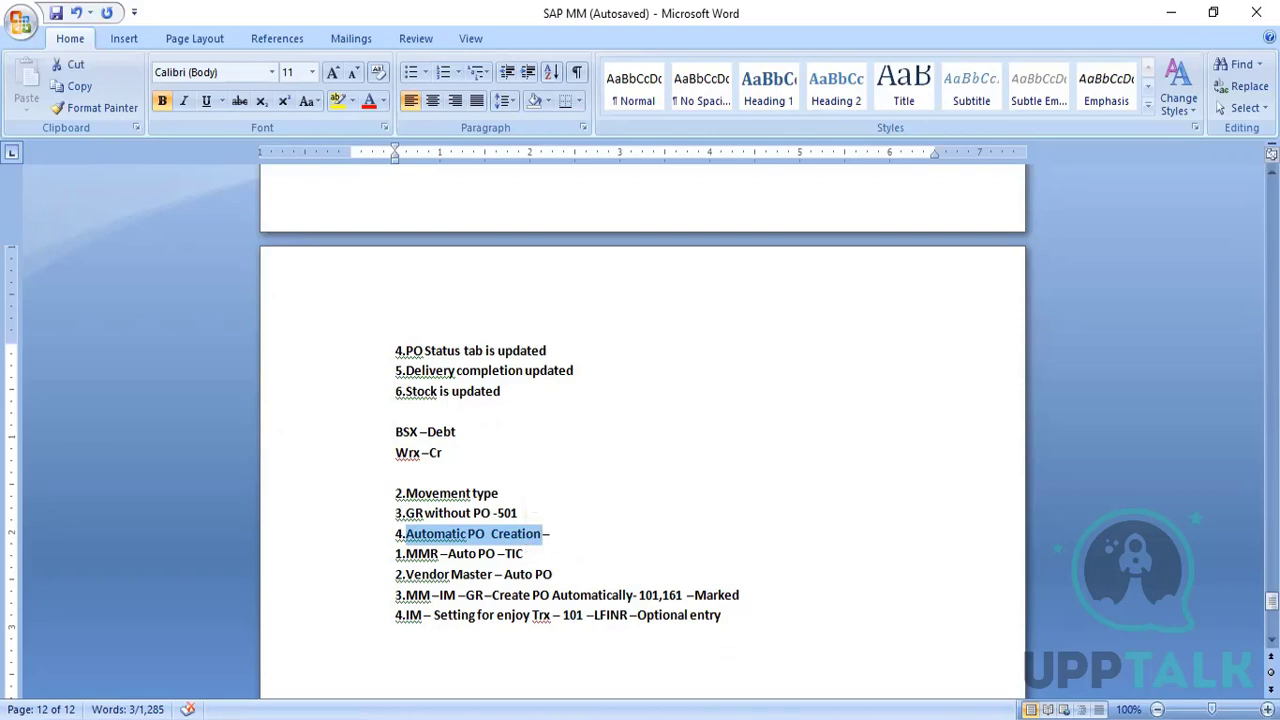
key("alt+Tab")
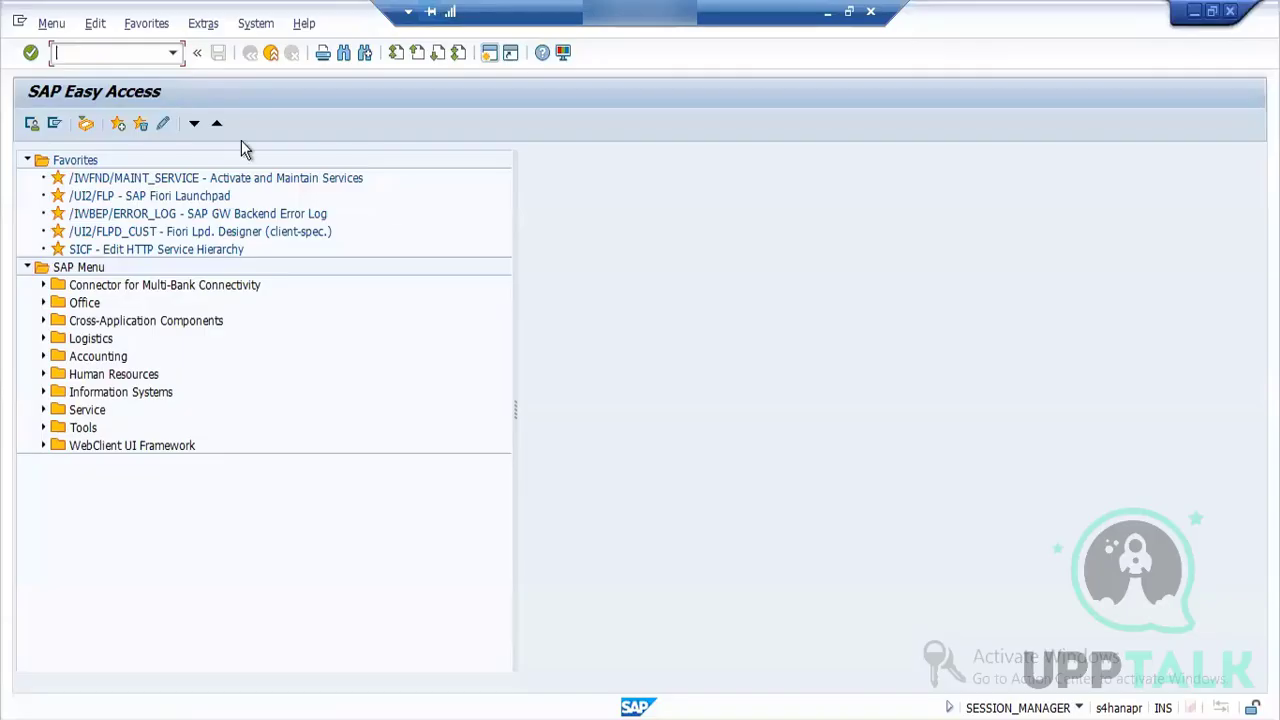
type("mm02")
key("Return")
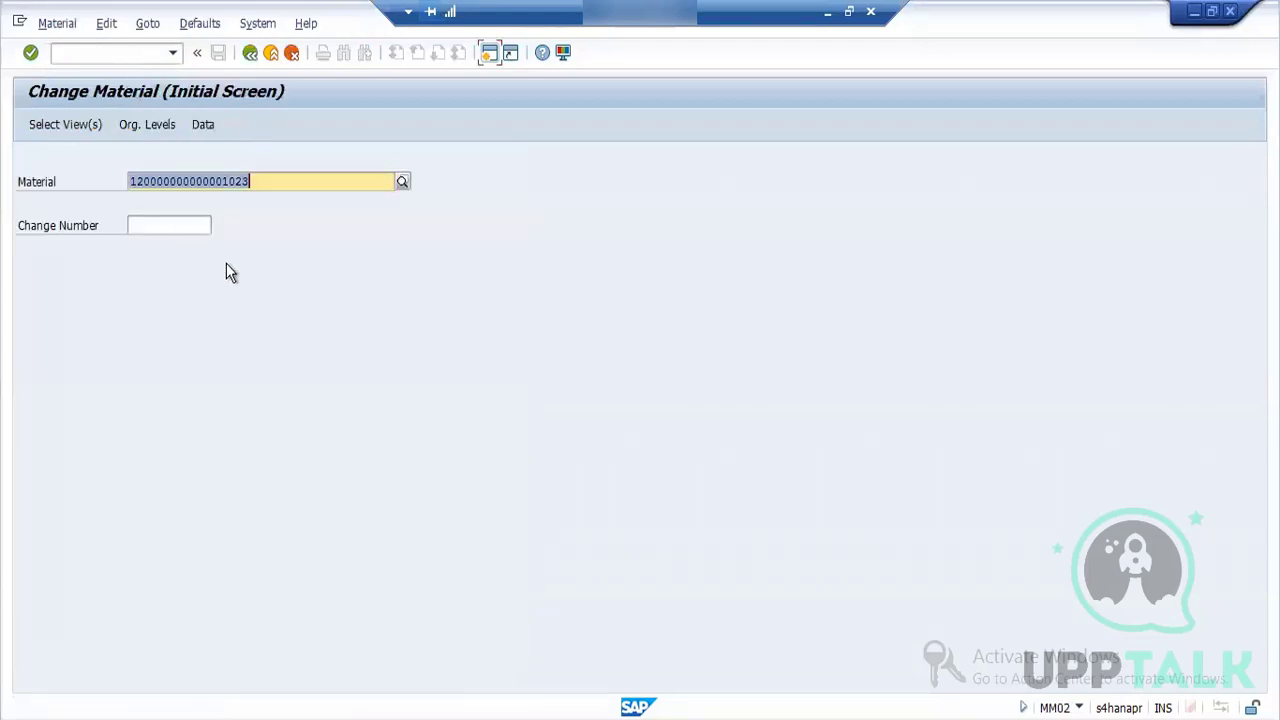
key("Return")
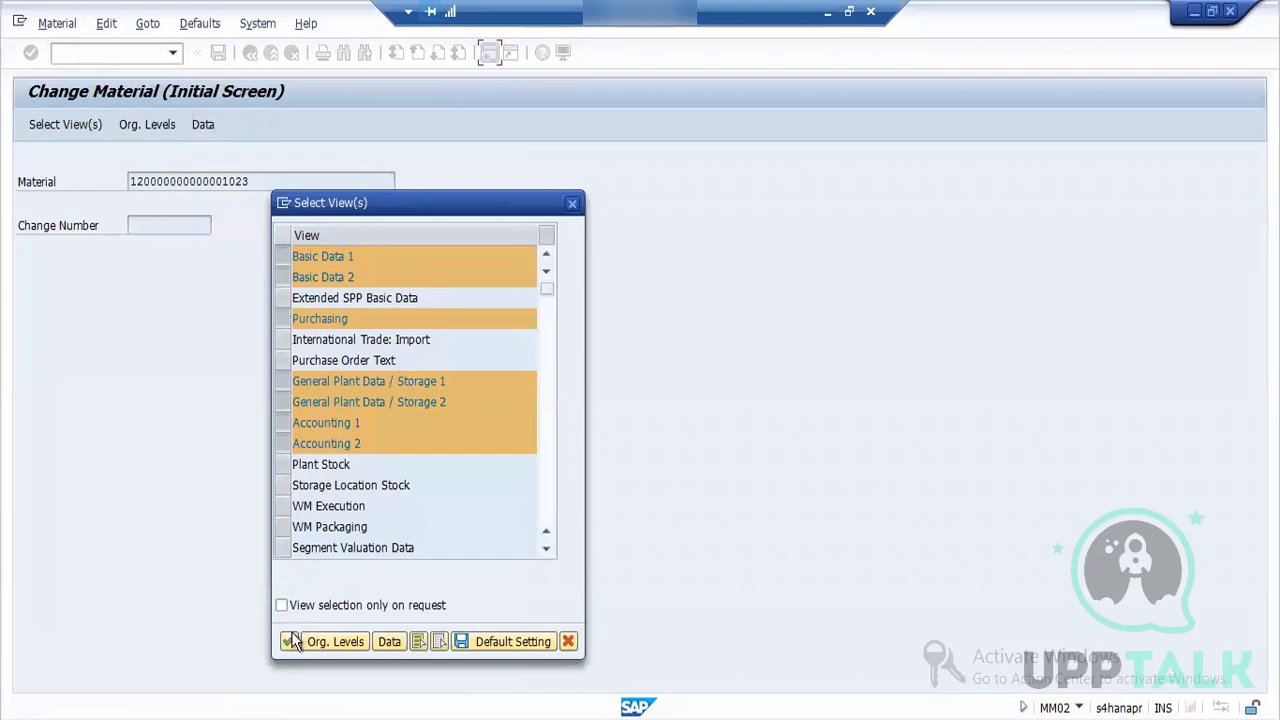
left_click(290, 641)
Step: Set the plant to FORD in the material's organizational levels
left_click(307, 237)
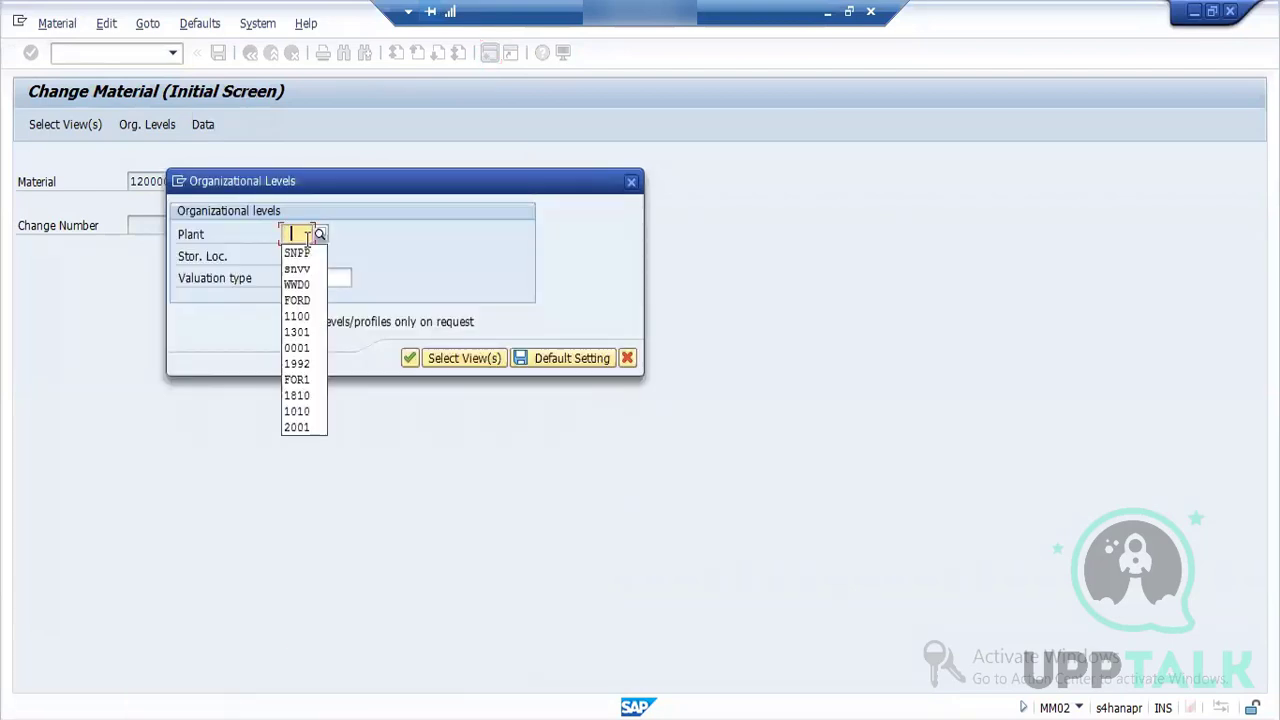
left_click(303, 289)
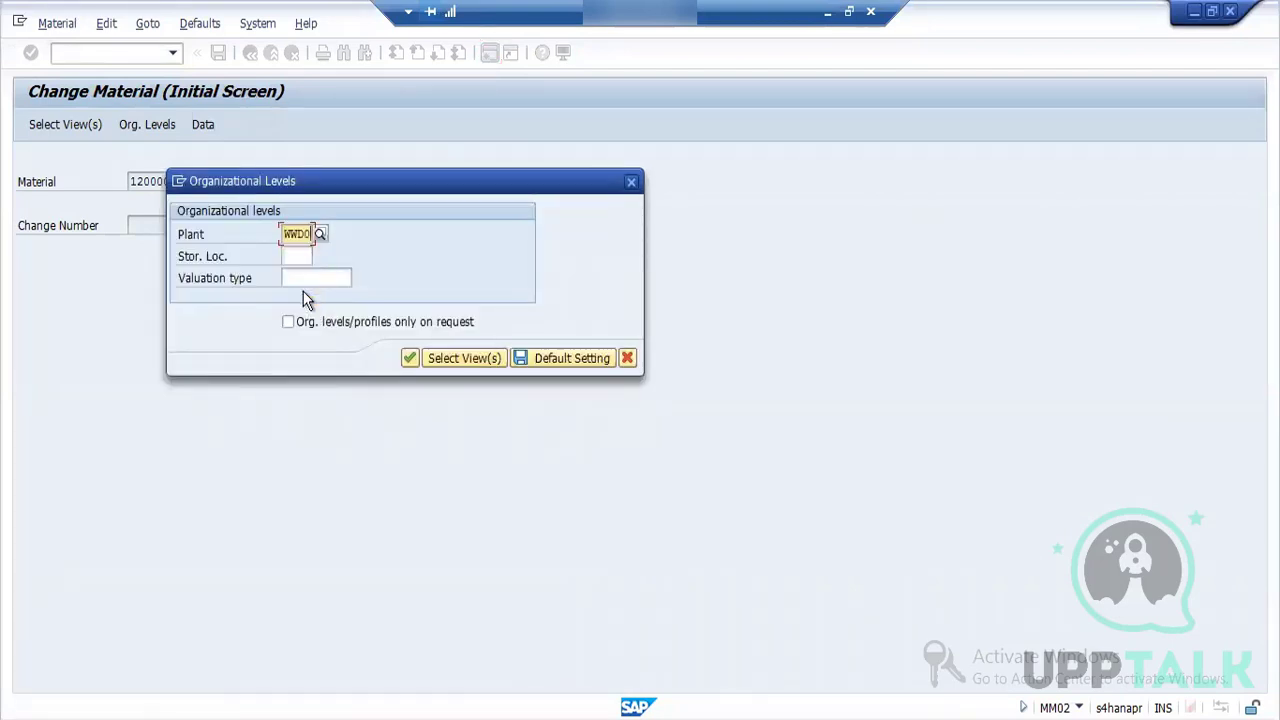
key("BackSpace")
type("ford")
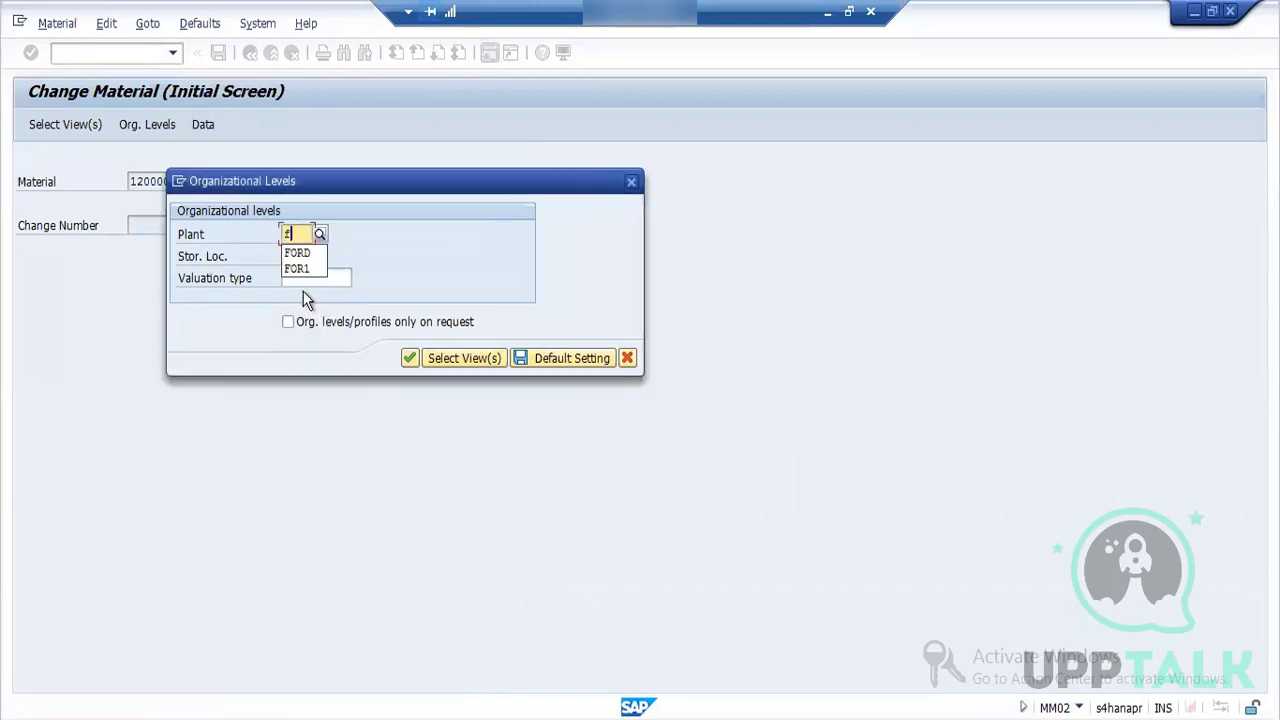
key("Tab")
Step: Try storage locations 1000 and sso3 for plant FORD
type("1000")
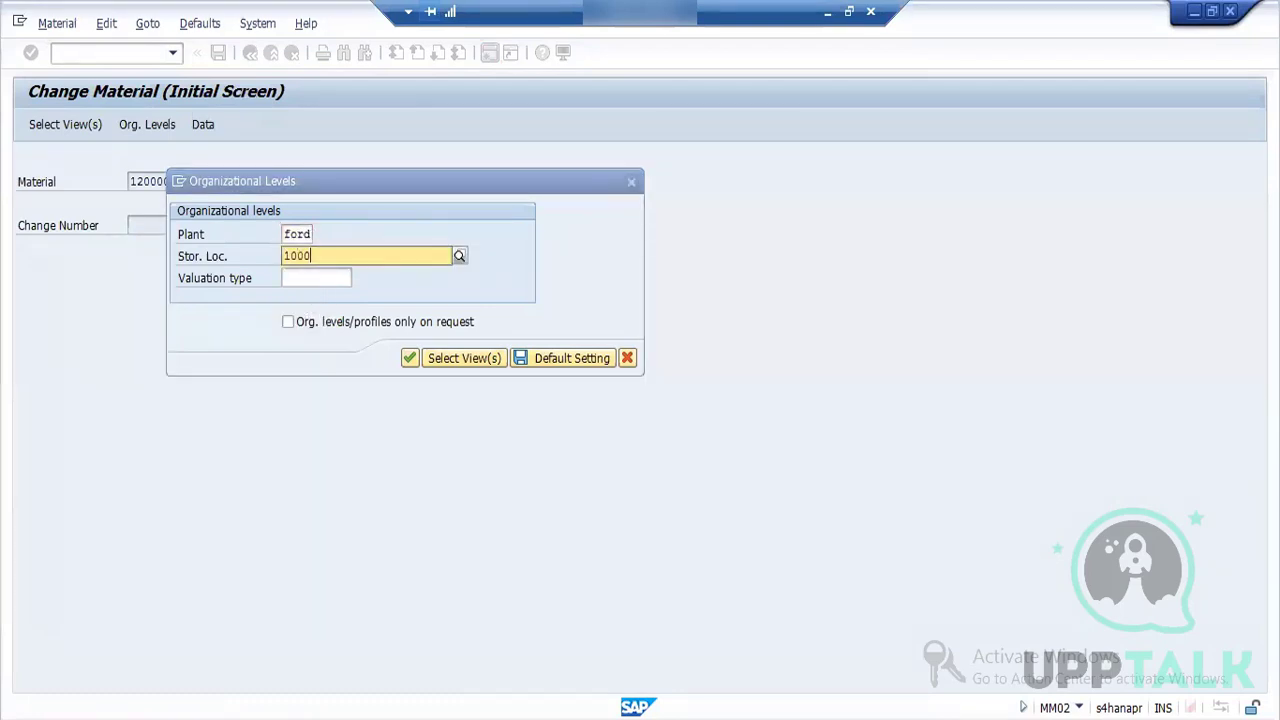
key("Return")
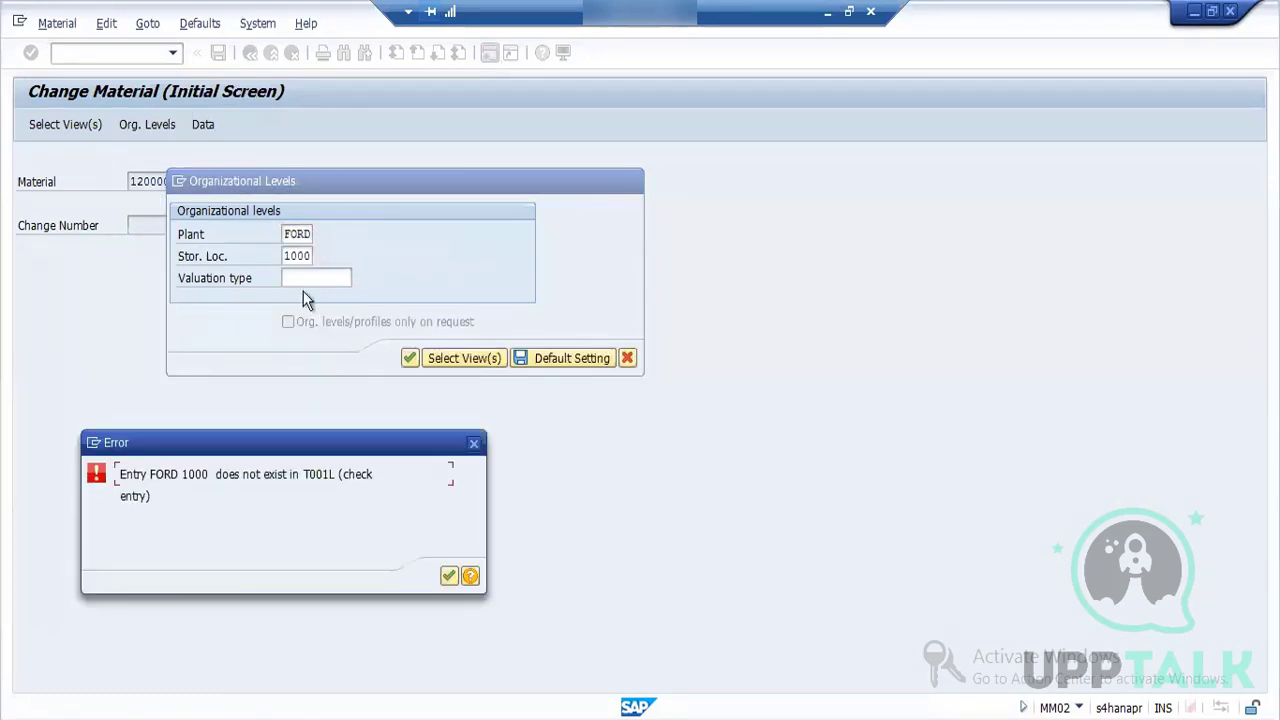
left_click(448, 577)
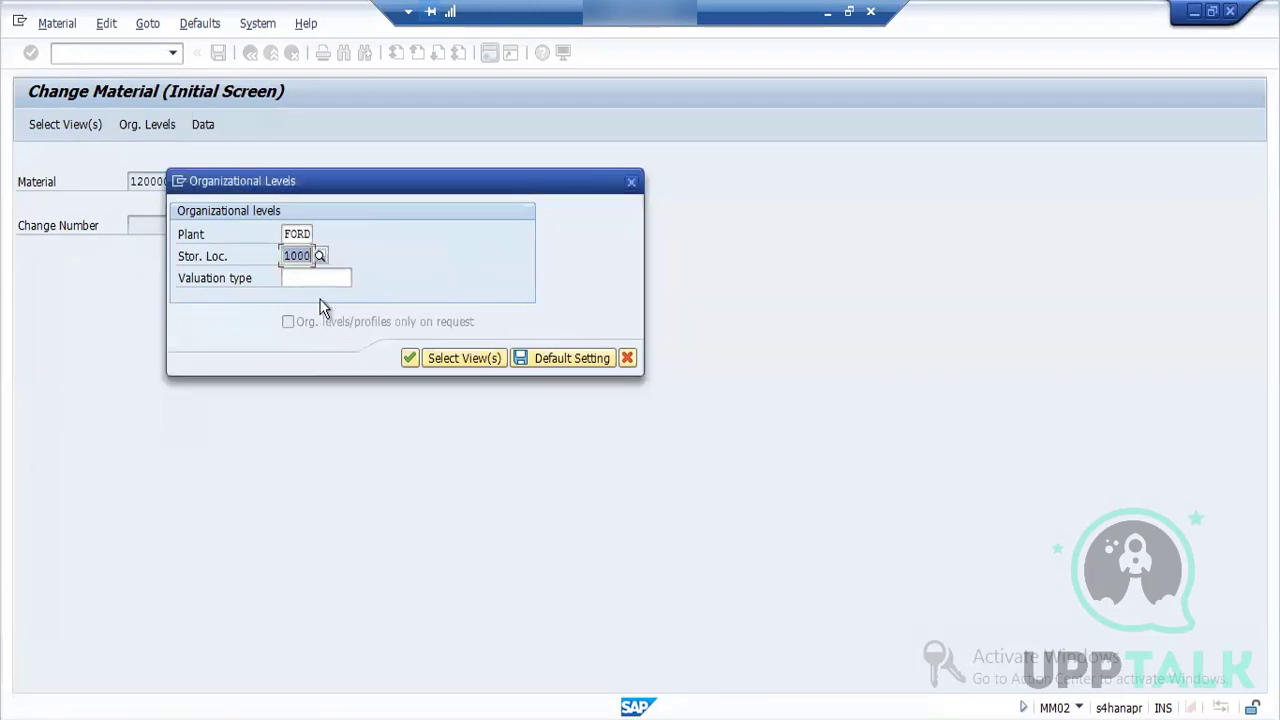
key("BackSpace")
type("sso")
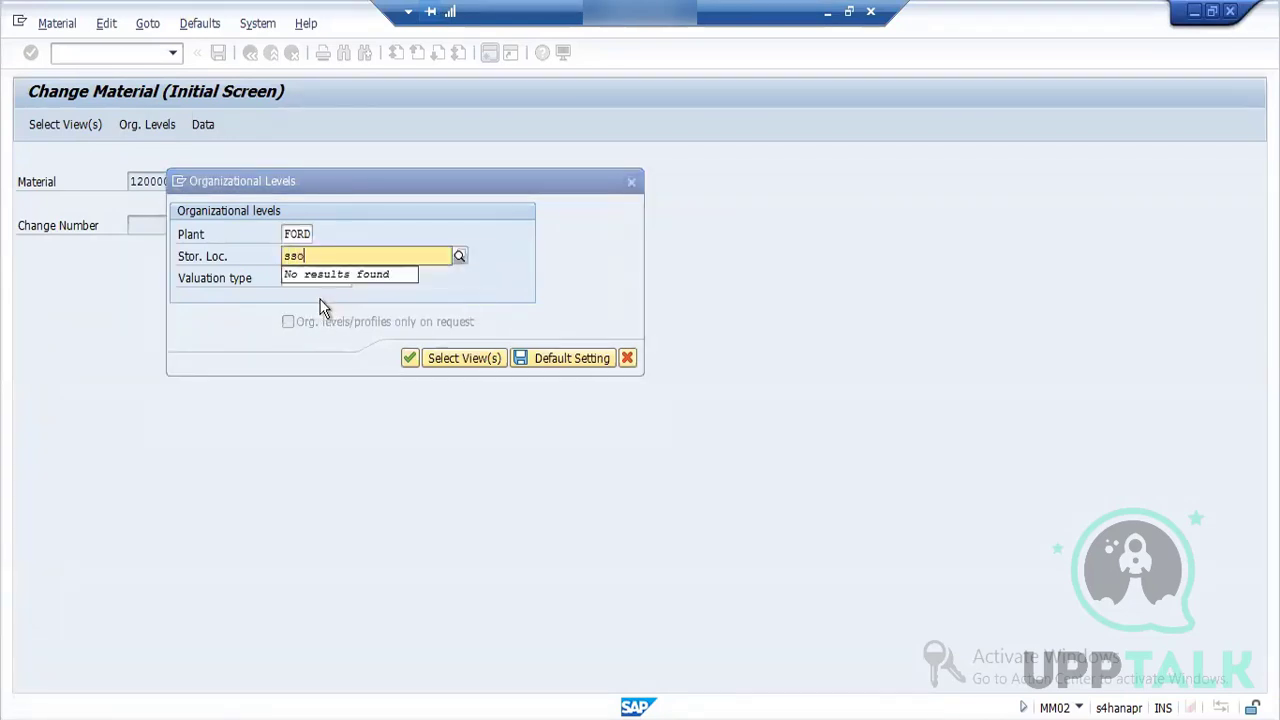
key("BackSpace")
type("0")
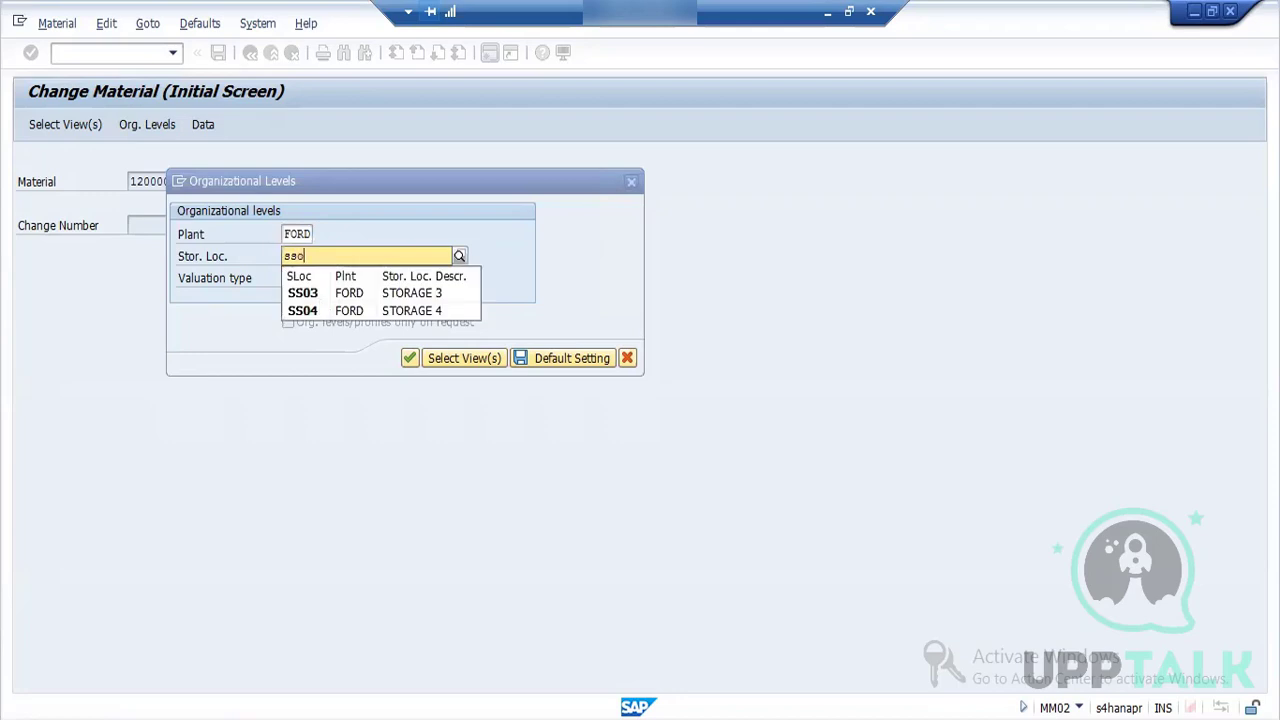
type("3")
key("Return")
key("Return")
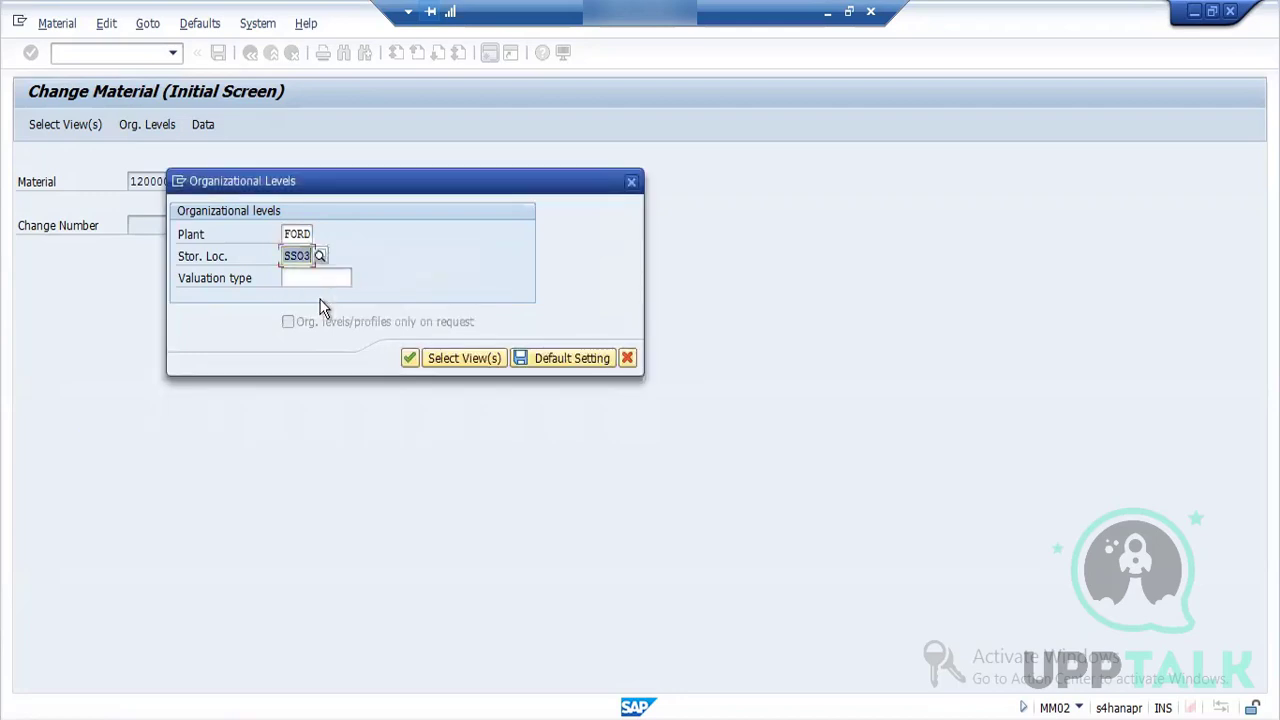
key("BackSpace")
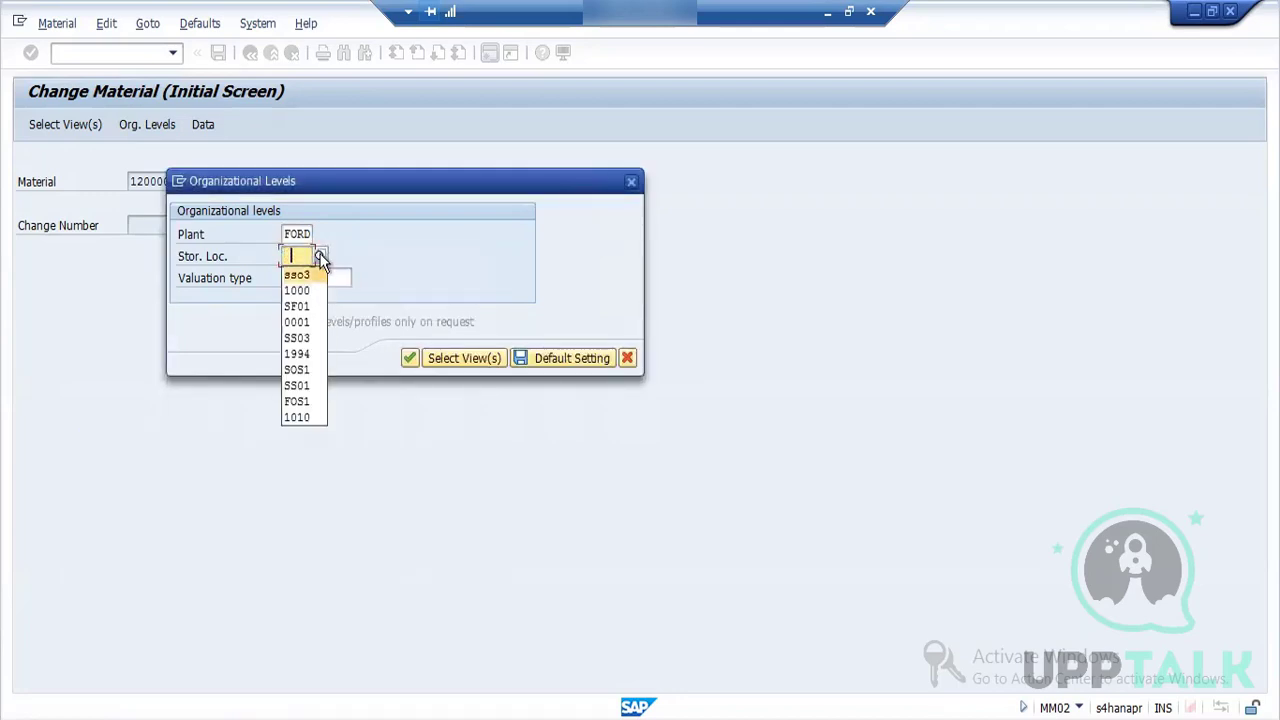
Step: Choose storage location SS03 of plant FORD from the possible entries and confirm the organizational levels
left_click(320, 257)
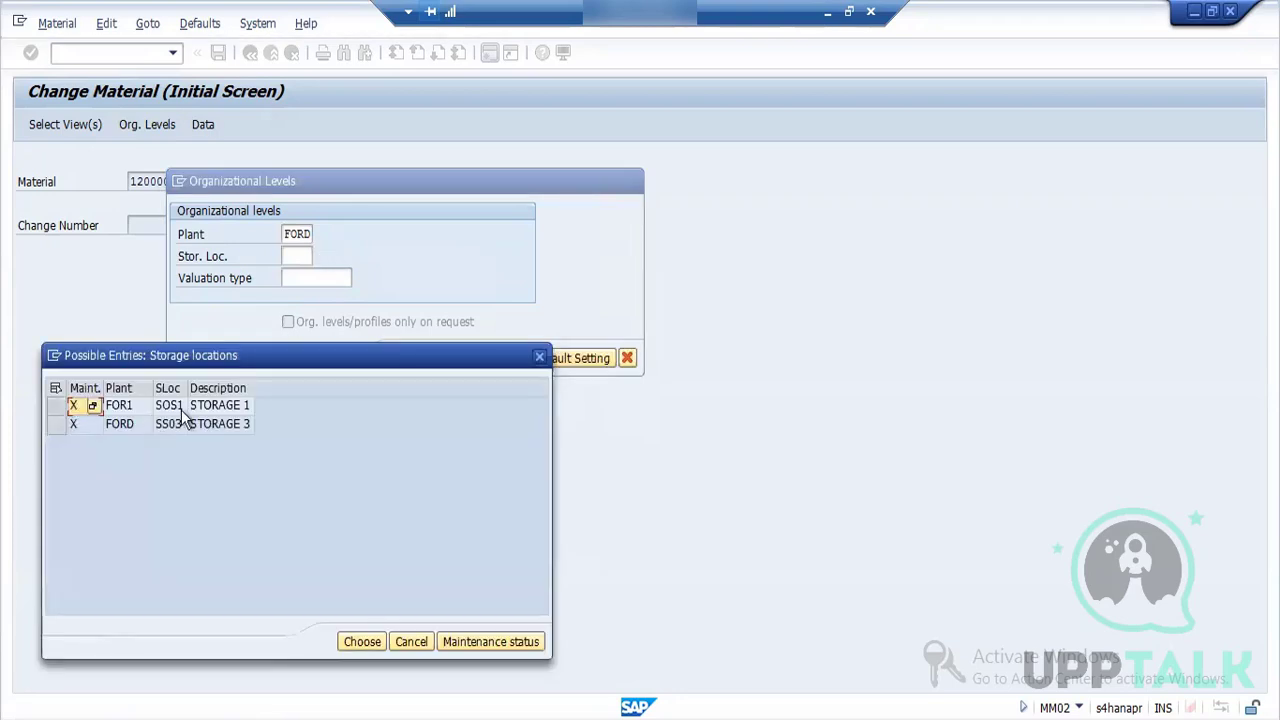
double_click(179, 423)
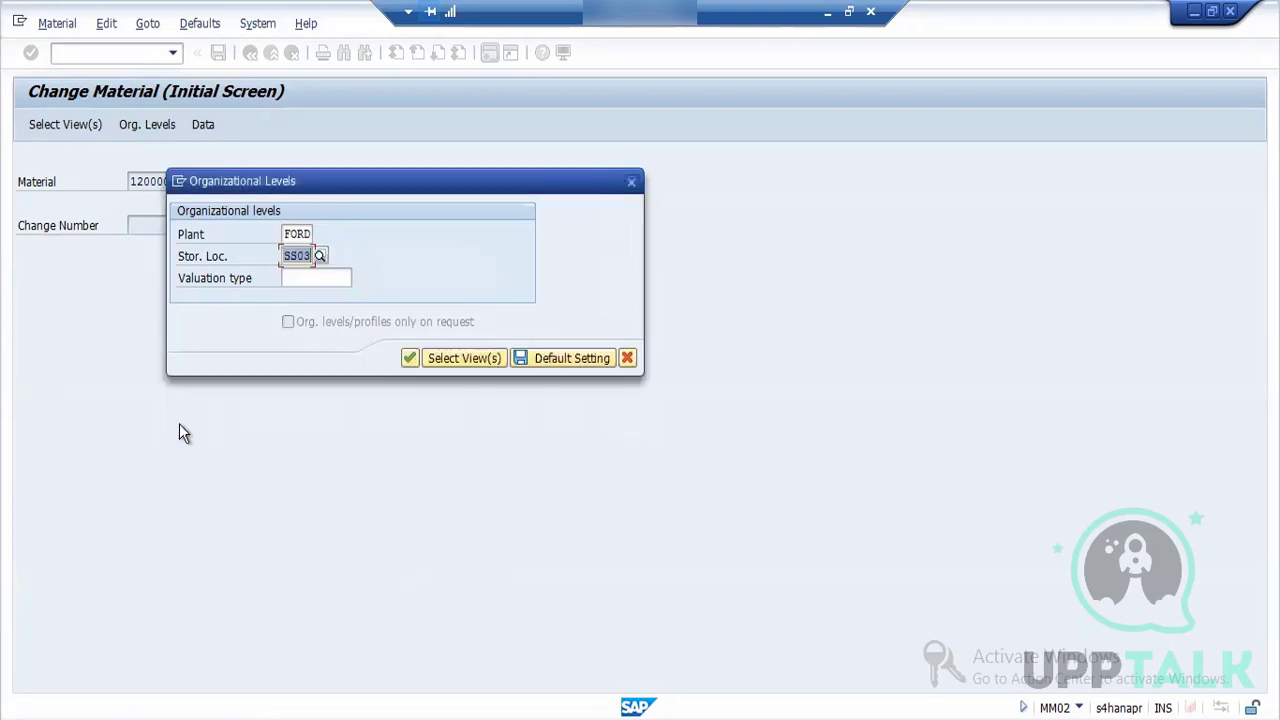
left_click(410, 359)
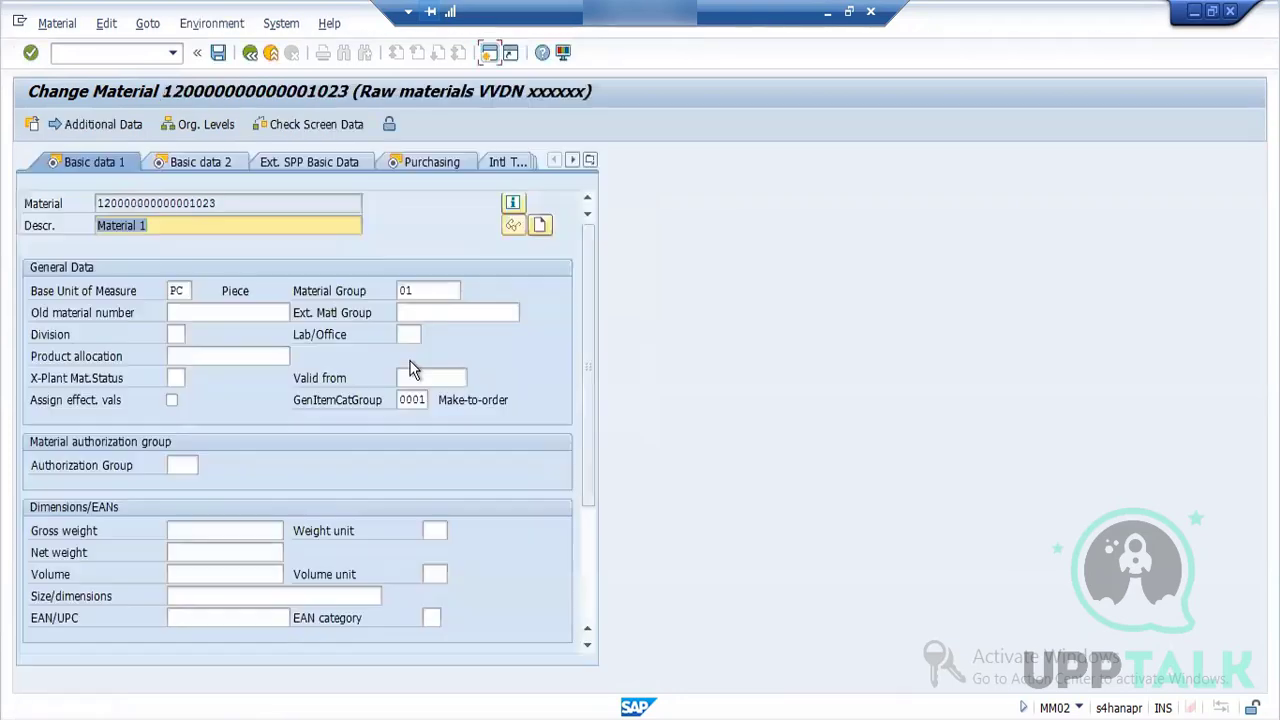
Step: Enable Autom. PO in the material's Purchasing data for plant FORD and save the material
key("Return")
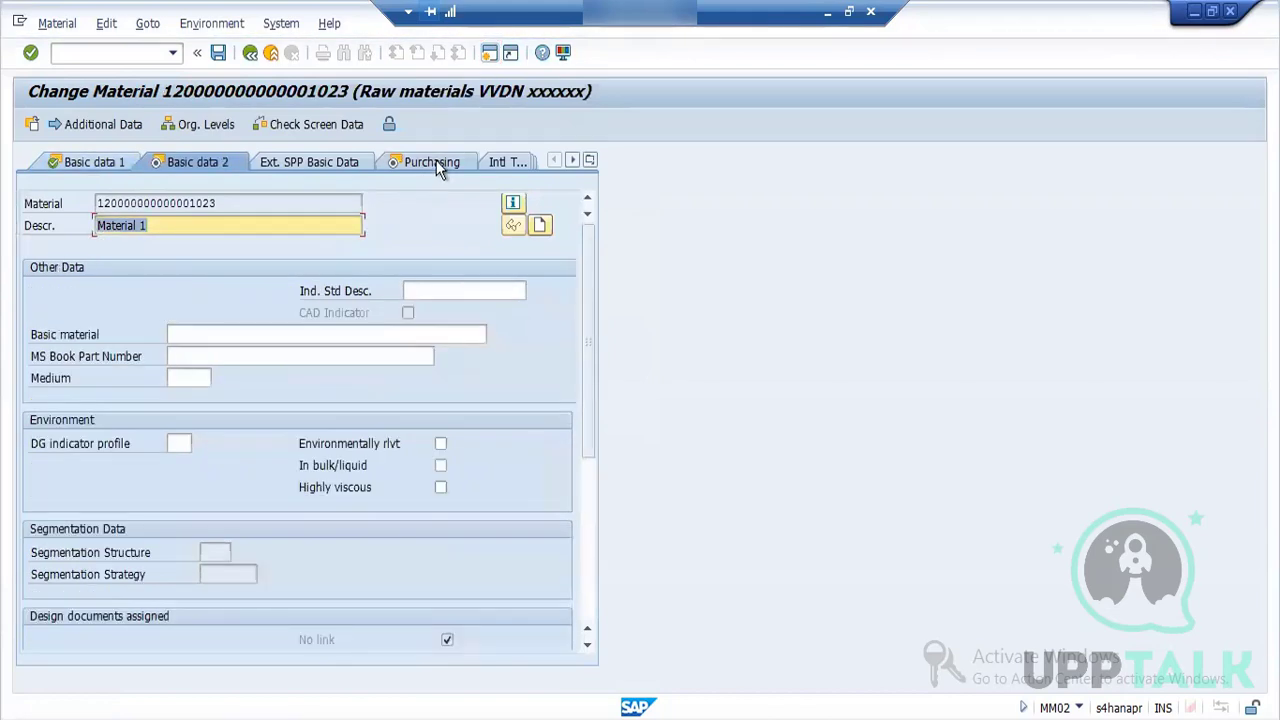
left_click(436, 161)
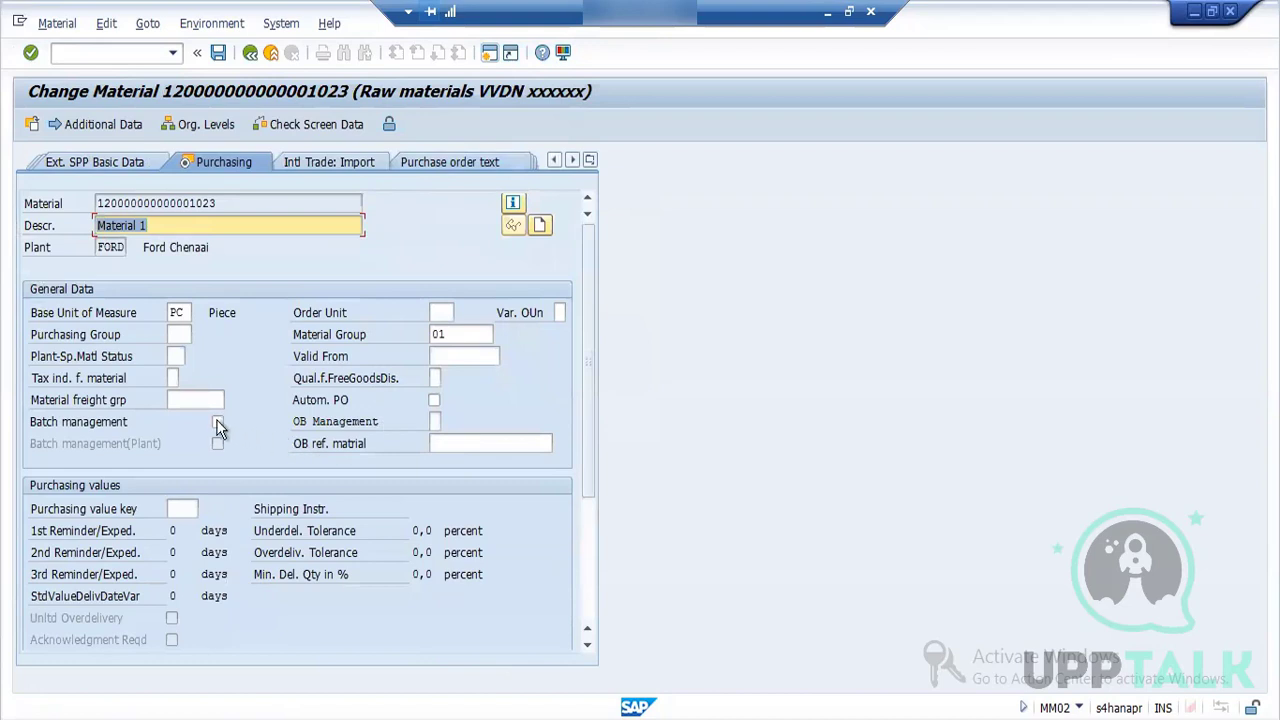
left_click(434, 400)
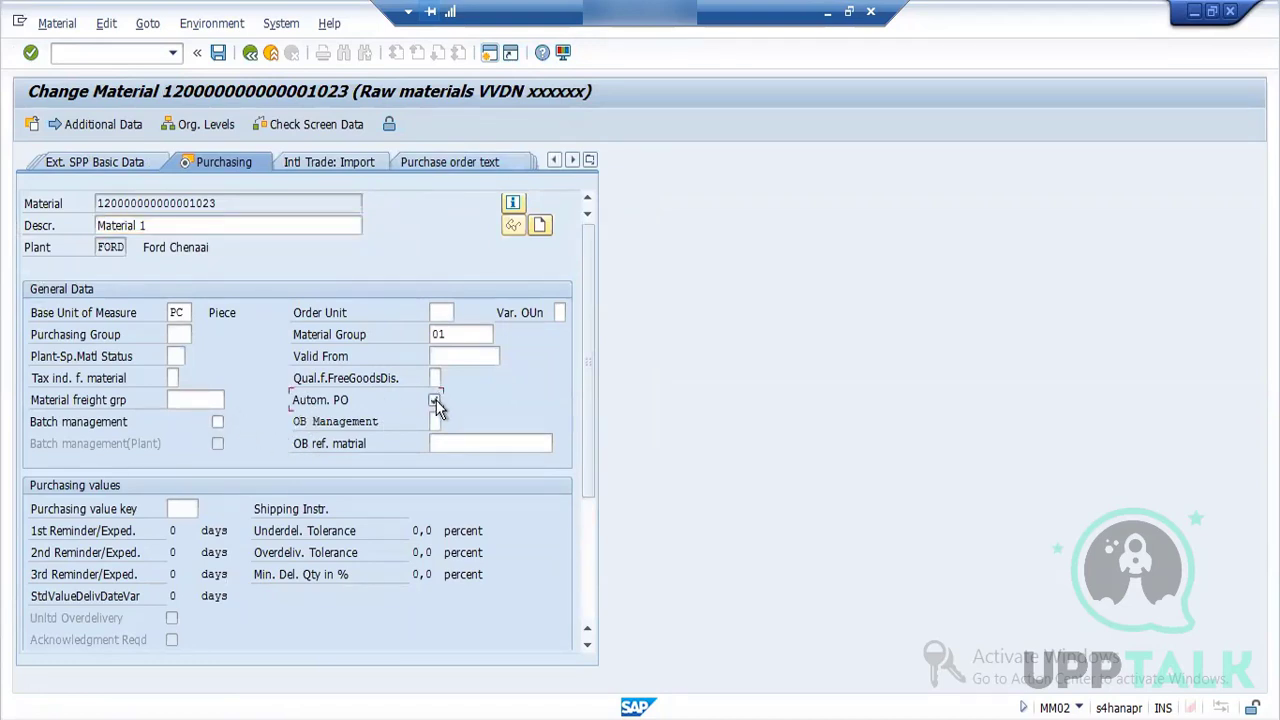
left_click(219, 54)
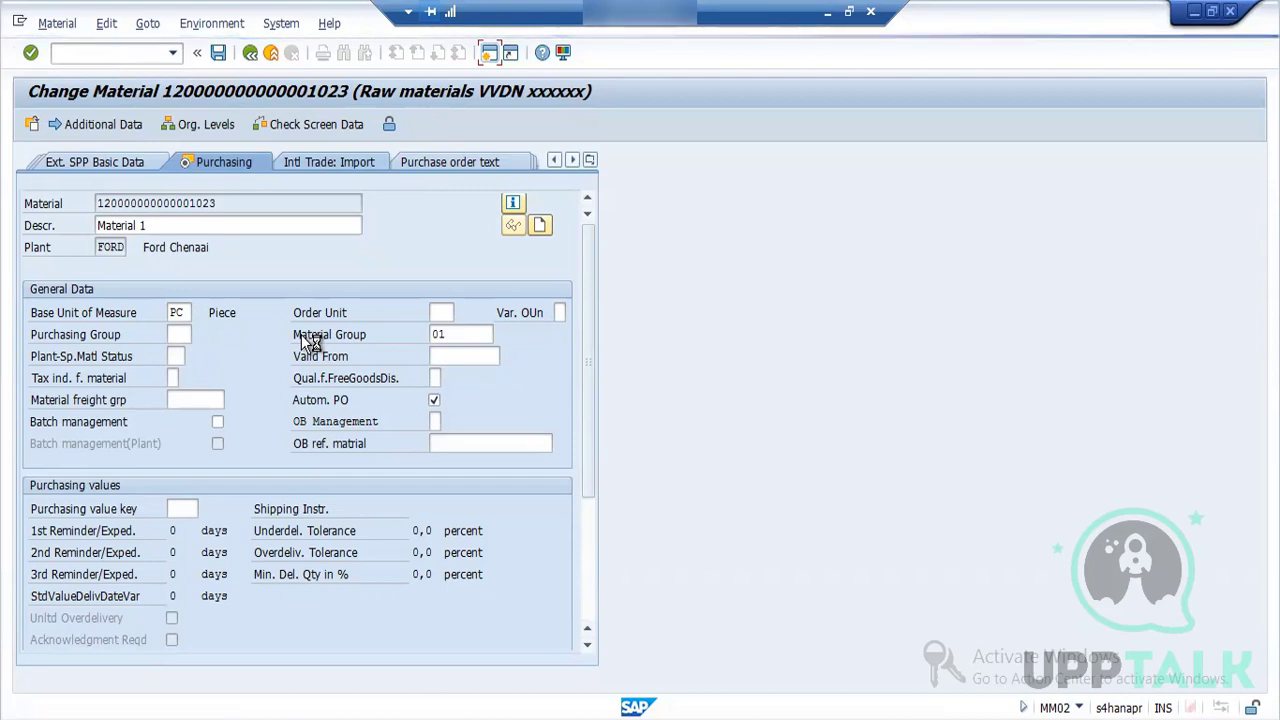
key("ctrl+s")
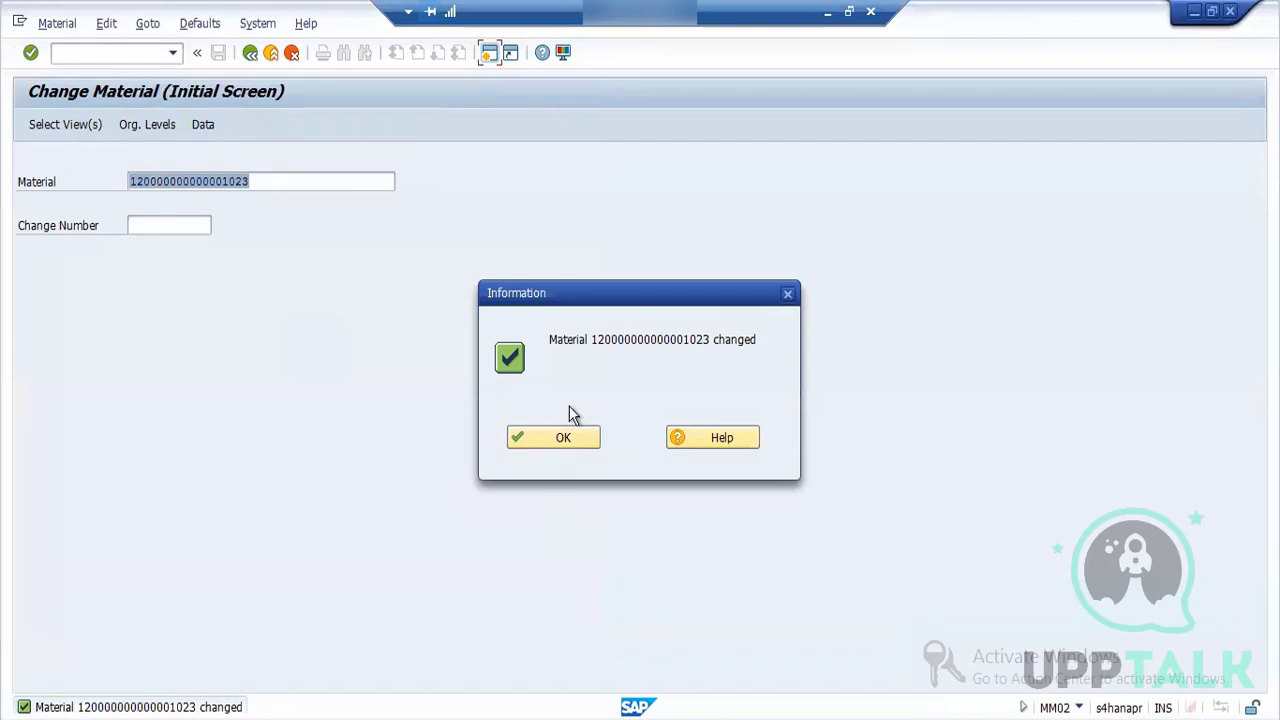
left_click(590, 444)
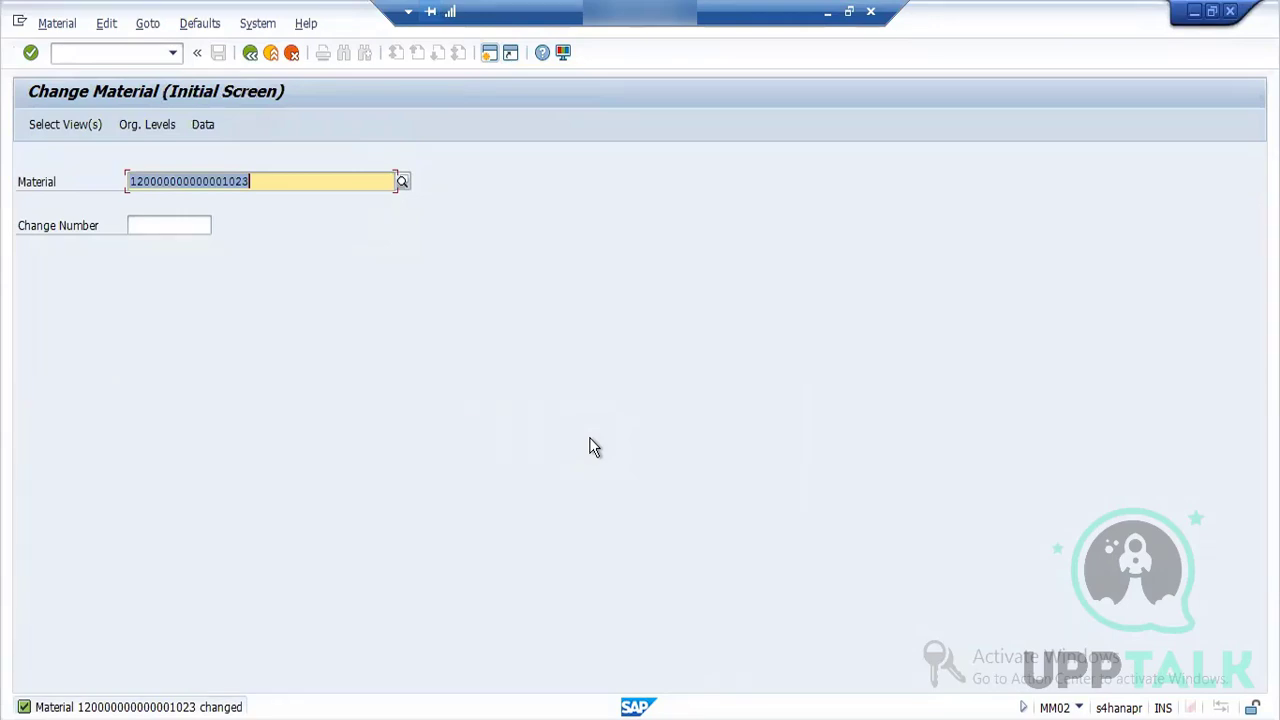
Step: Leave the material transaction, run transaction BP, and find and open the SRS Vendors business partner
left_click(250, 52)
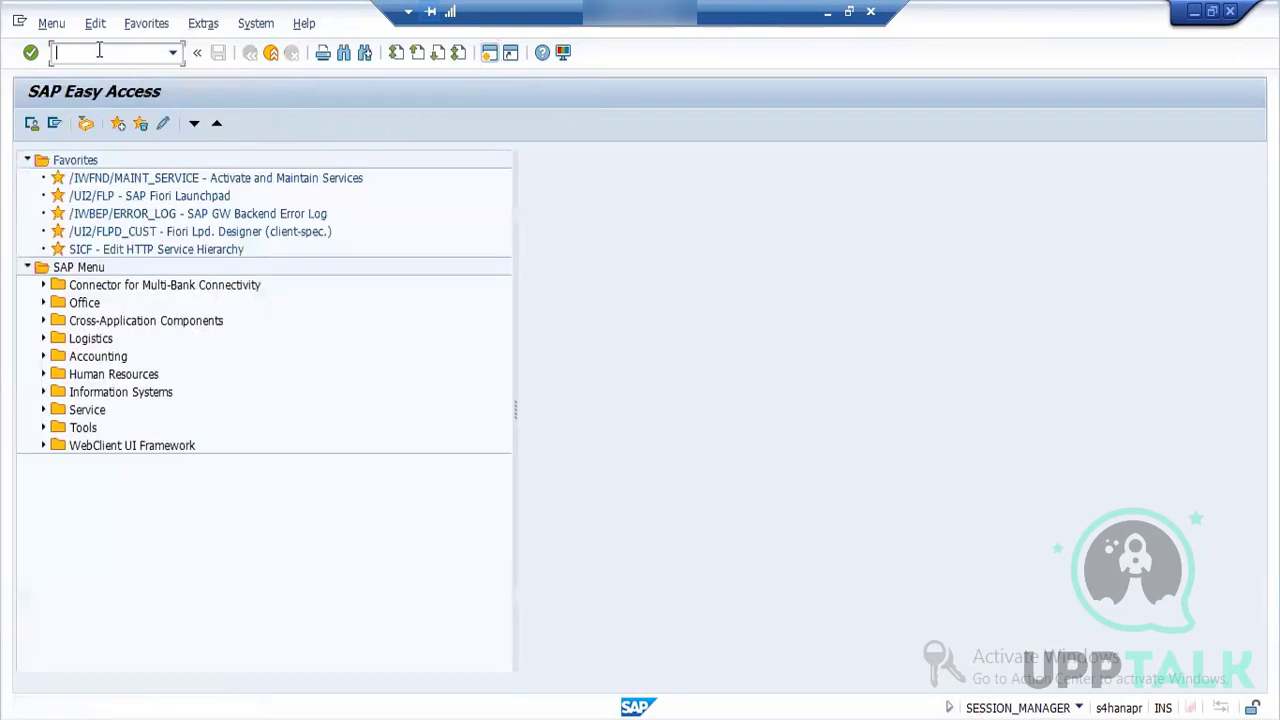
type("bp")
key("Return")
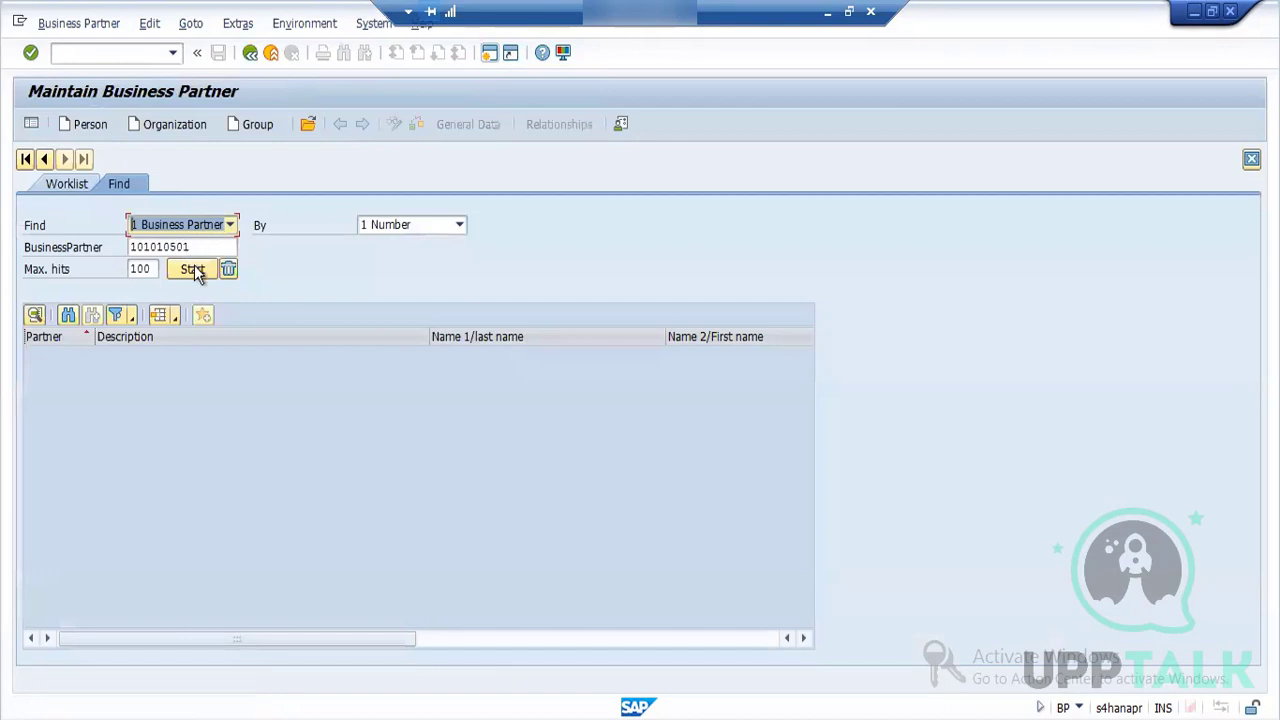
left_click(193, 270)
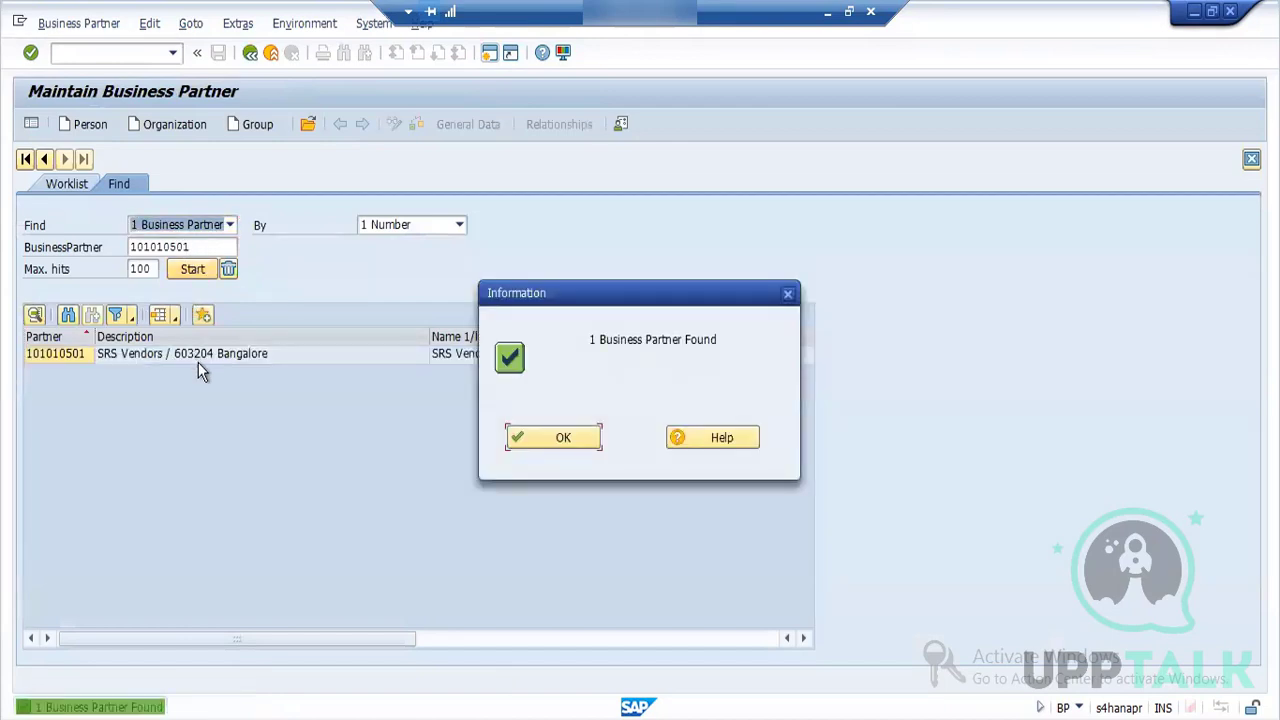
left_click(566, 437)
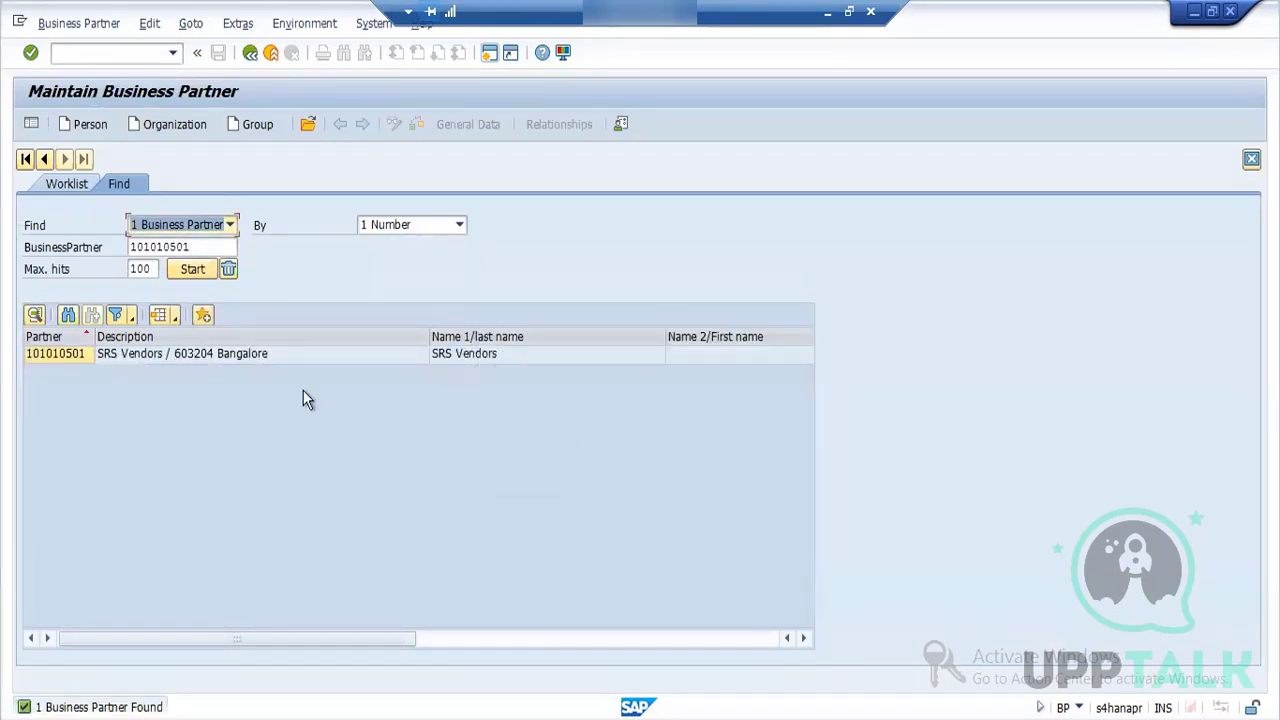
double_click(221, 358)
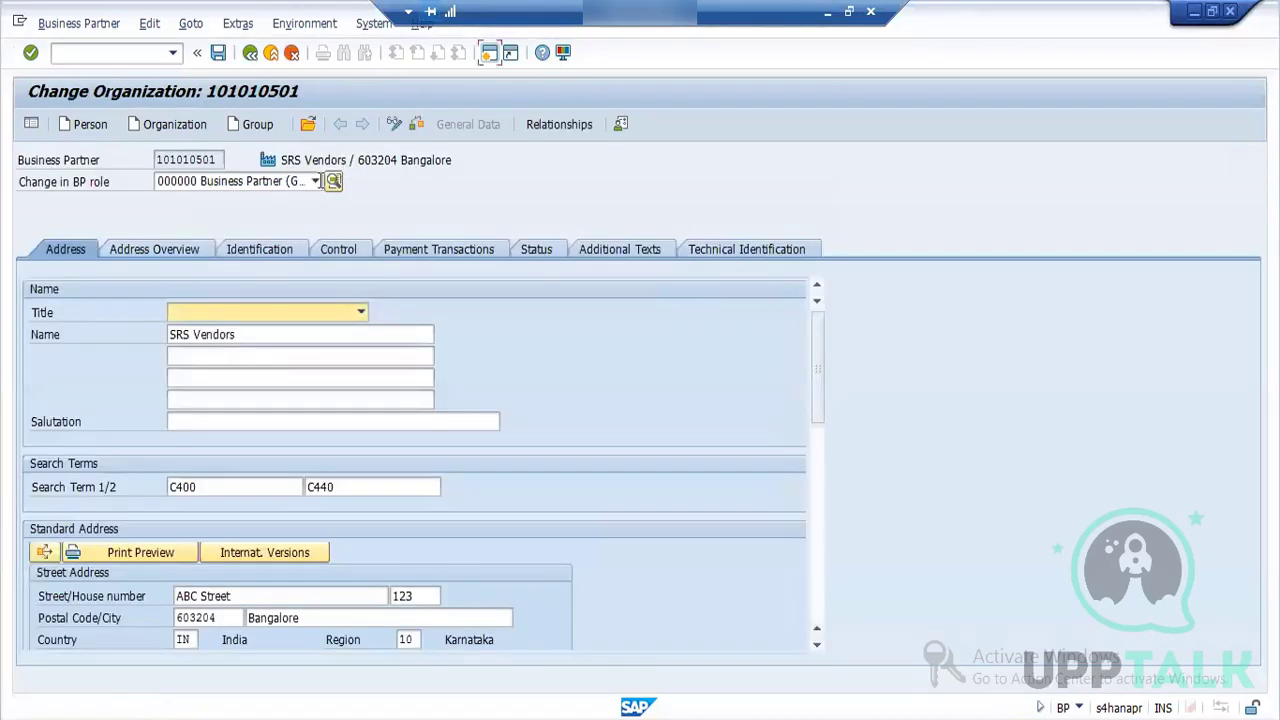
Step: Try the roles FLVN00 INDIA and FLVN00X vendor for the SRS Vendors business partner
left_click(315, 181)
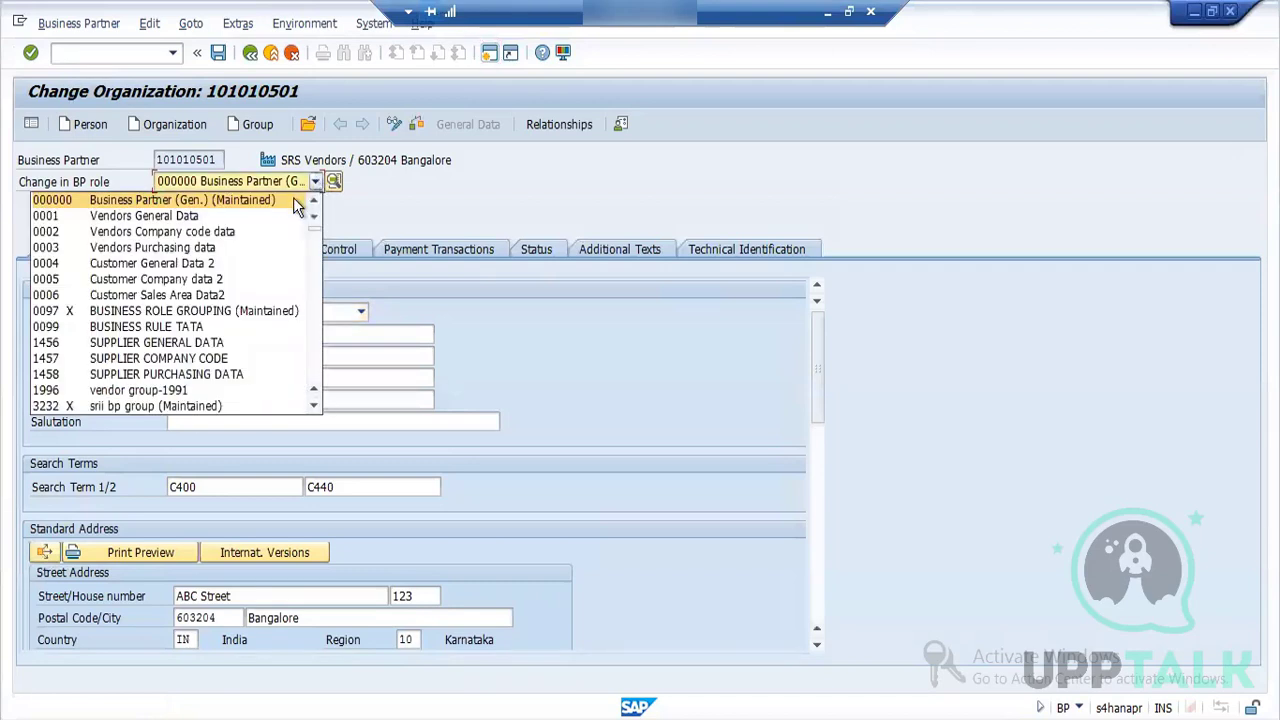
type("FL")
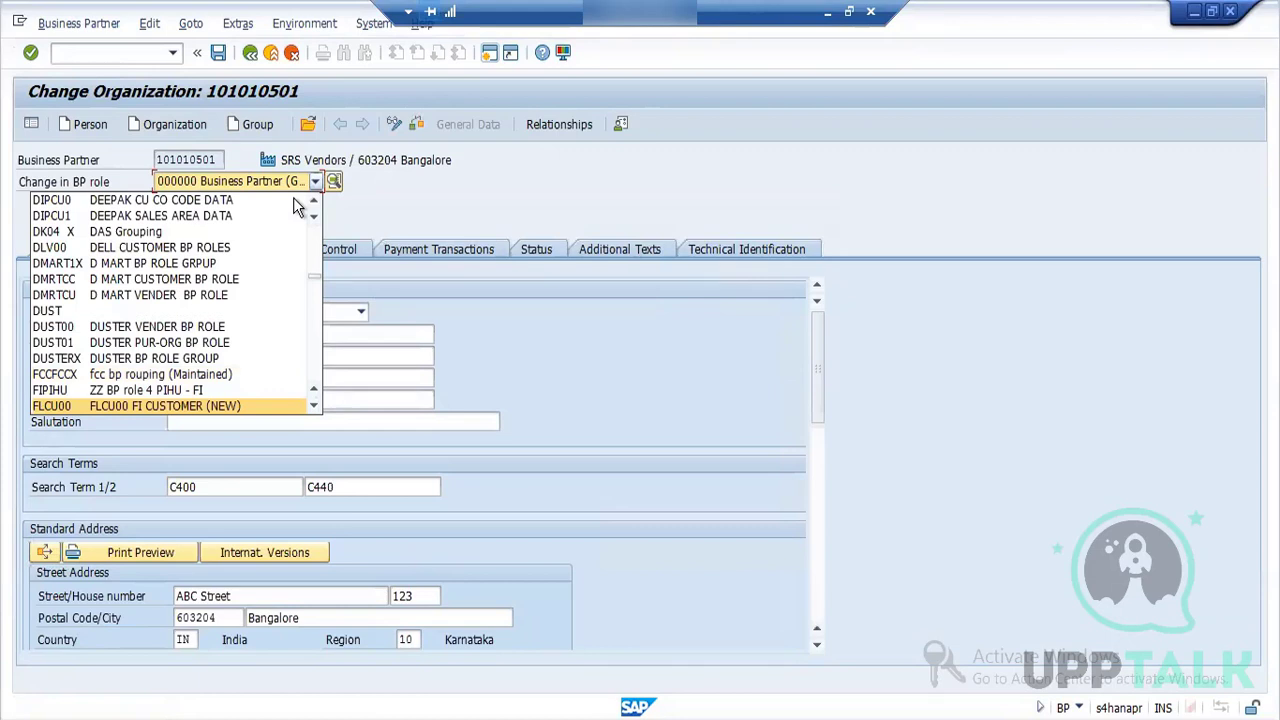
key("Down")
key("Down")
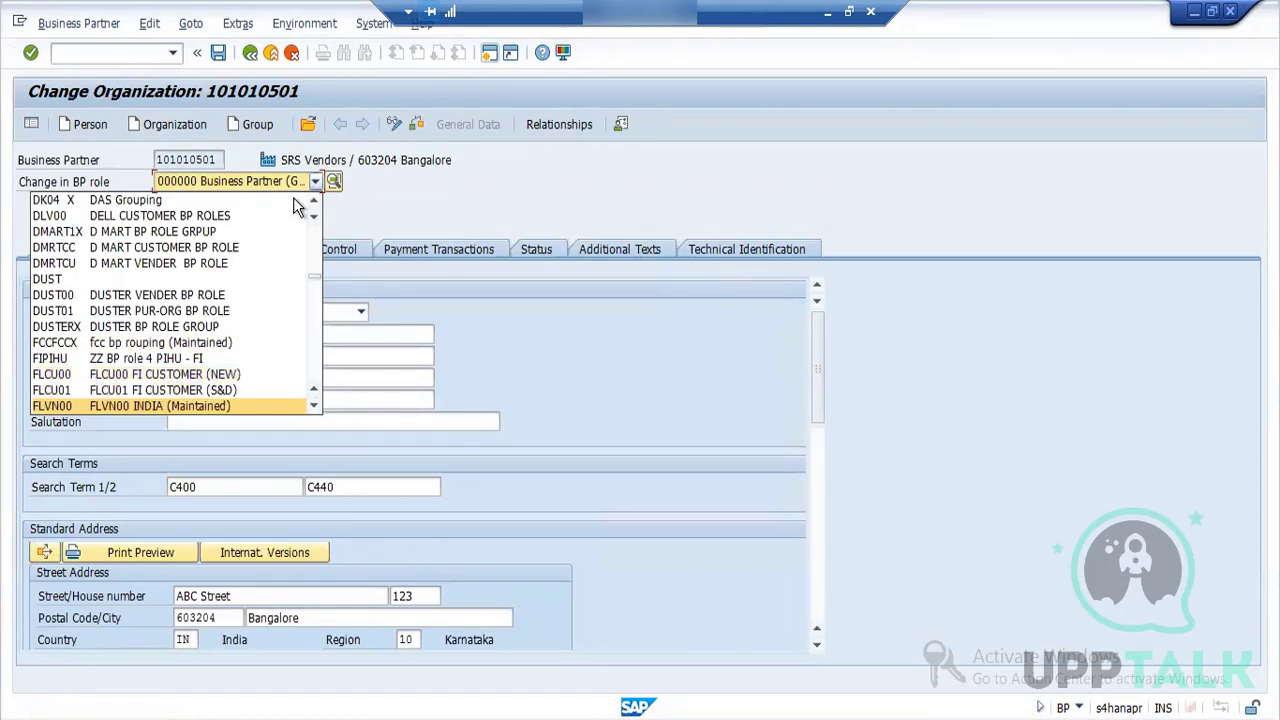
left_click(232, 407)
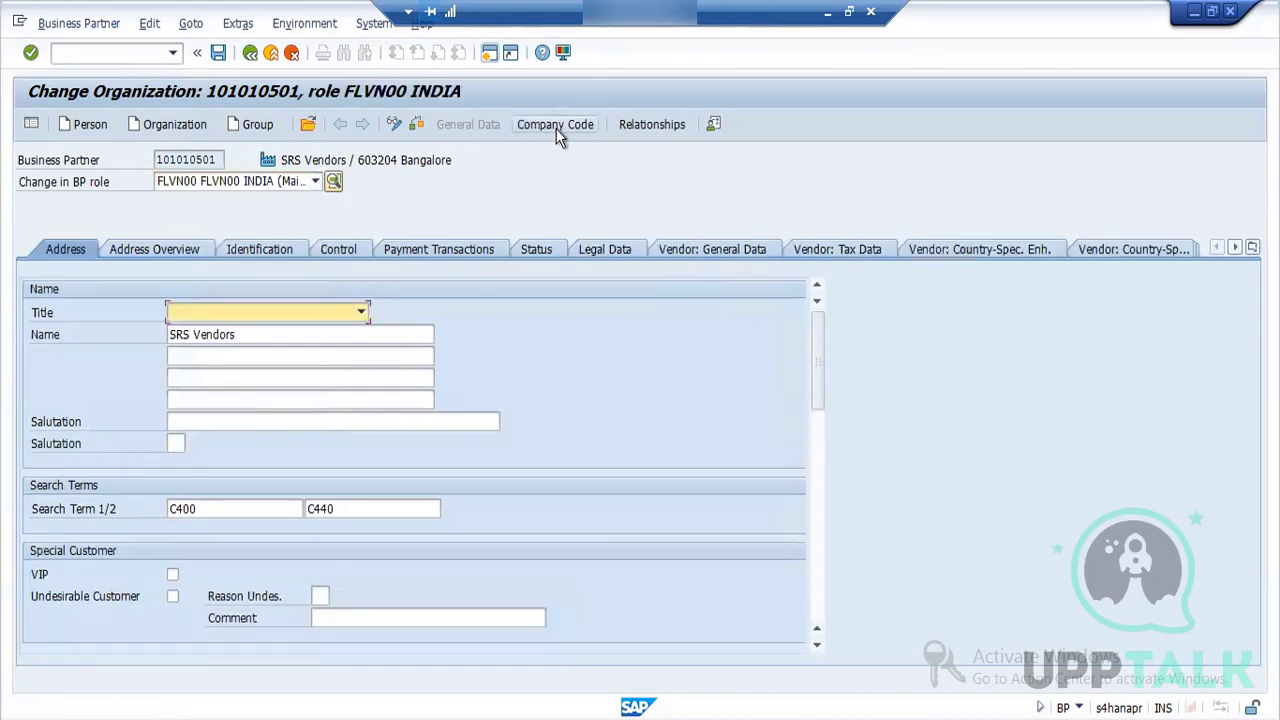
left_click(315, 181)
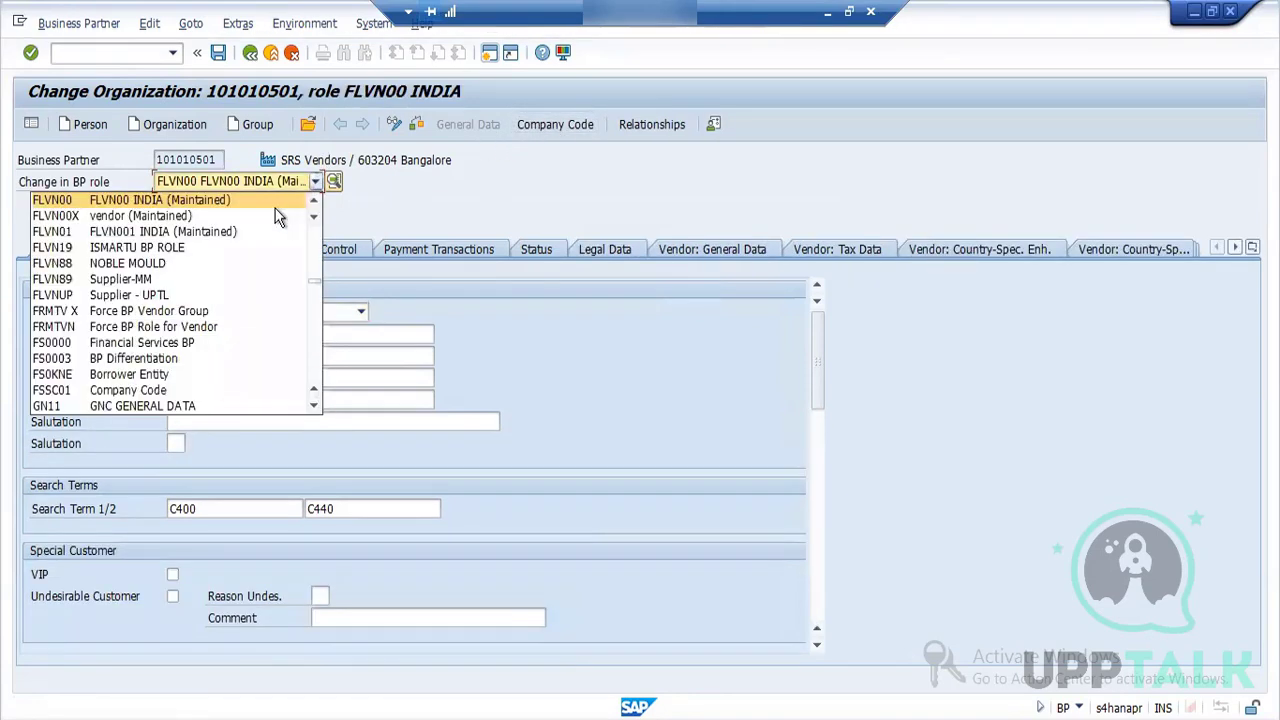
left_click(244, 218)
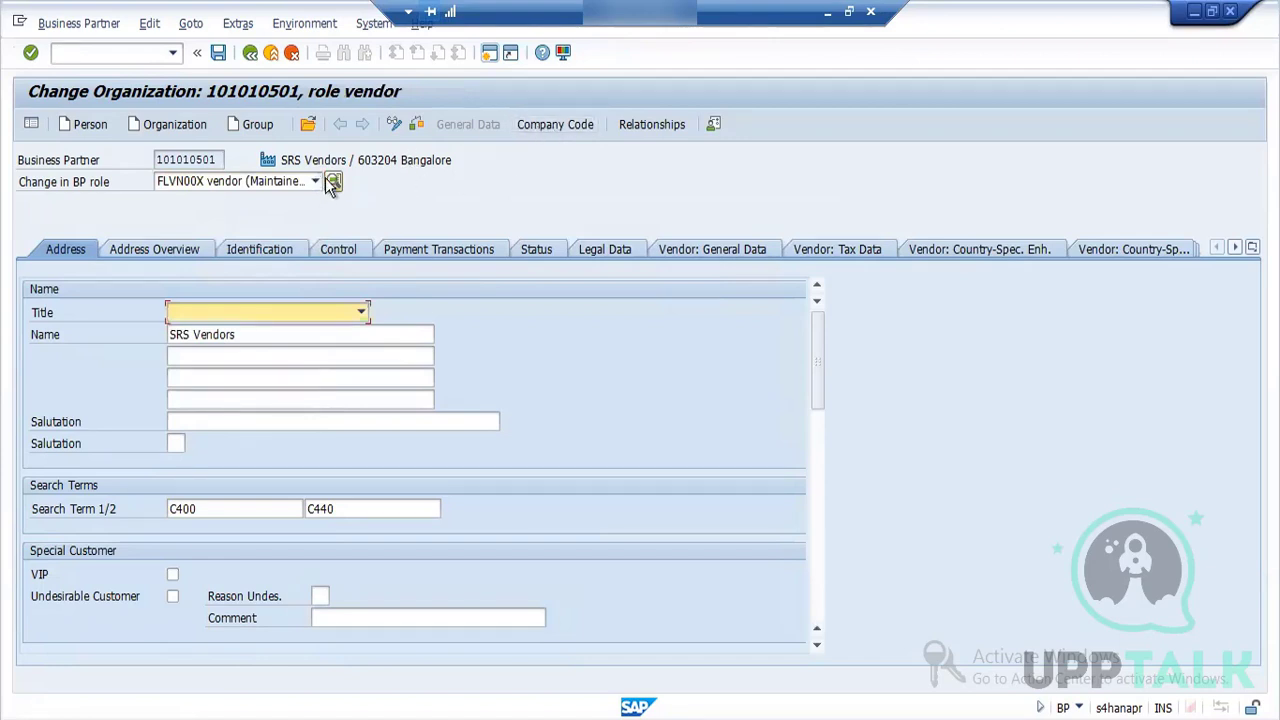
left_click(416, 155)
Step: Switch the business partner to role FLVN01, check the Automatic PO setting in its FORD purchasing data, and leave the transaction
left_click(314, 181)
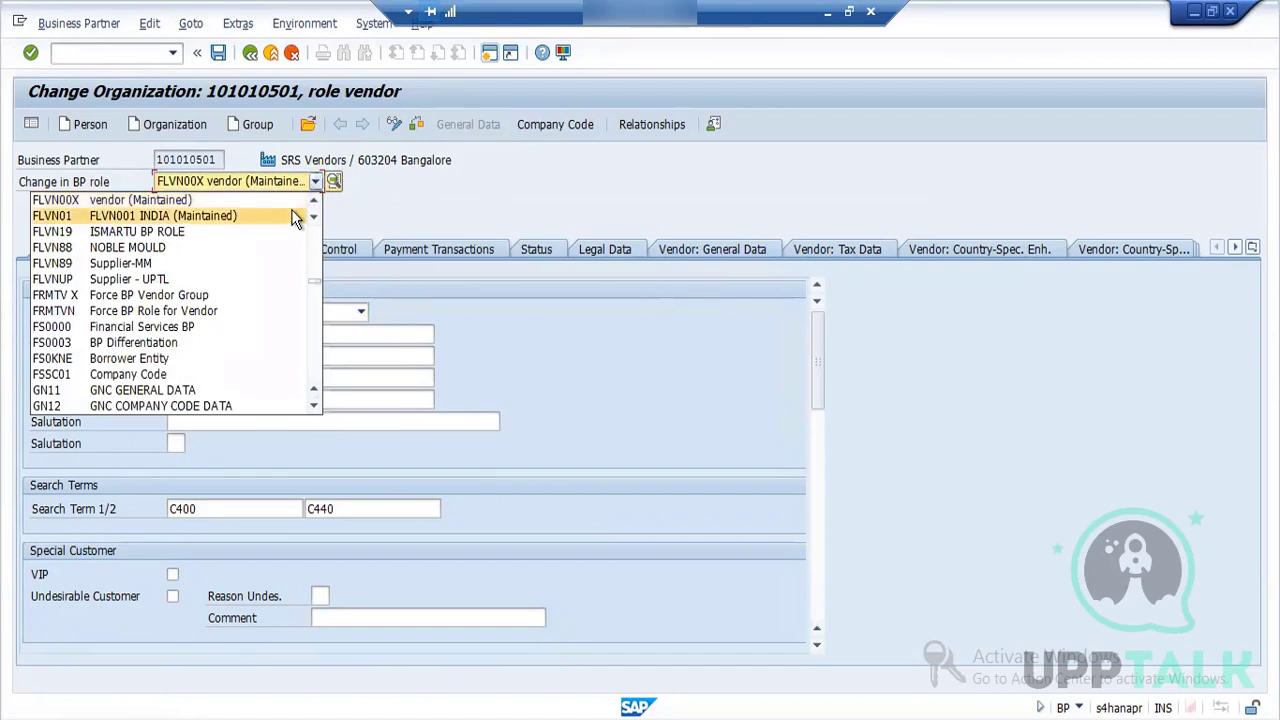
left_click(291, 216)
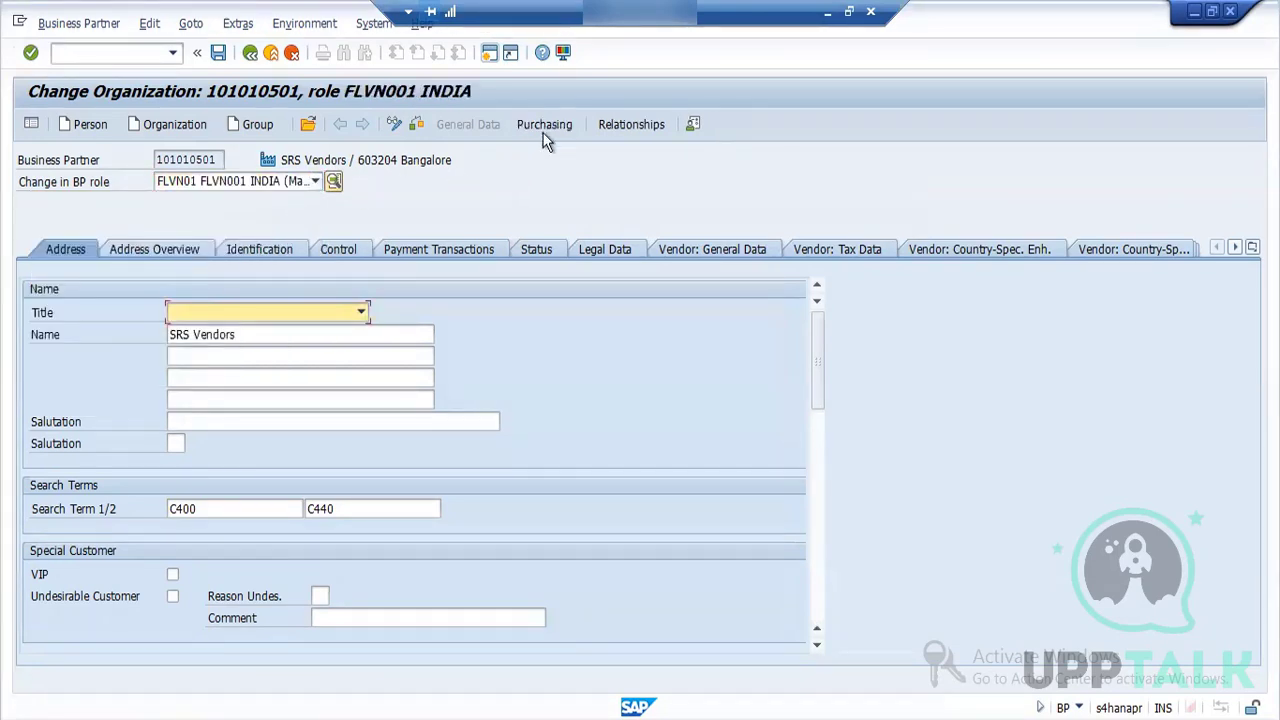
left_click(546, 124)
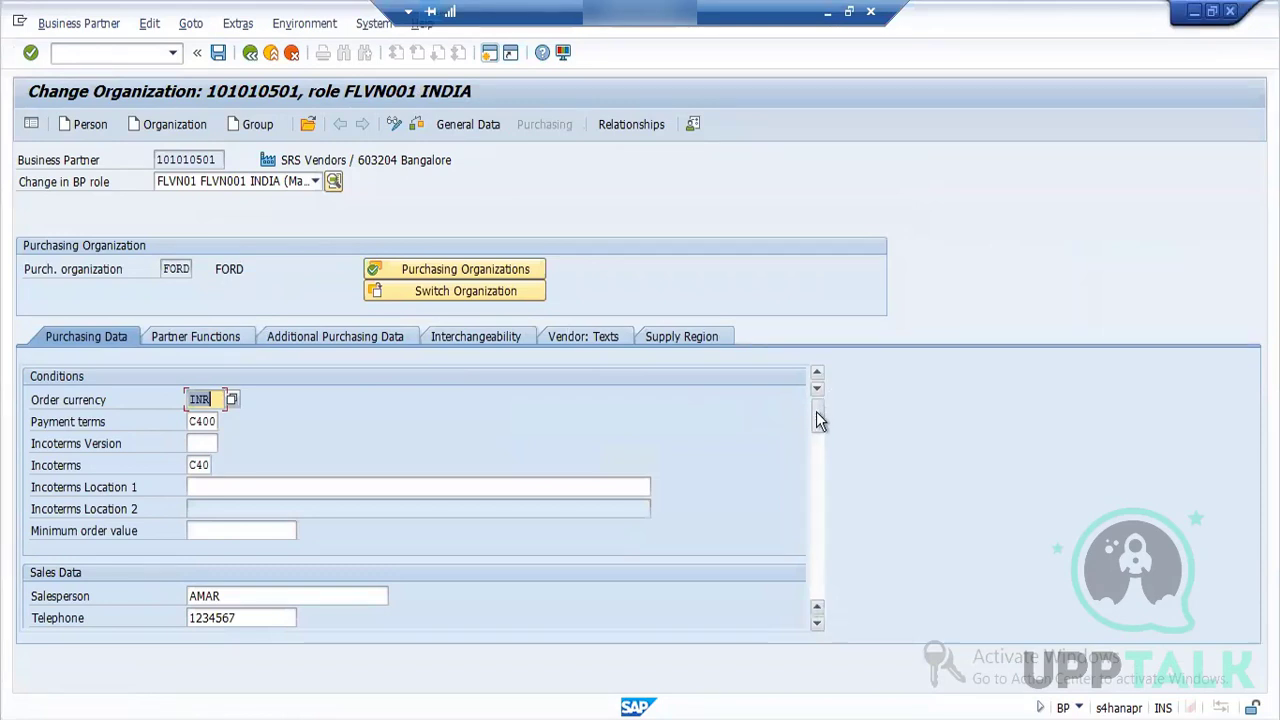
left_click_drag(818, 418, 835, 520)
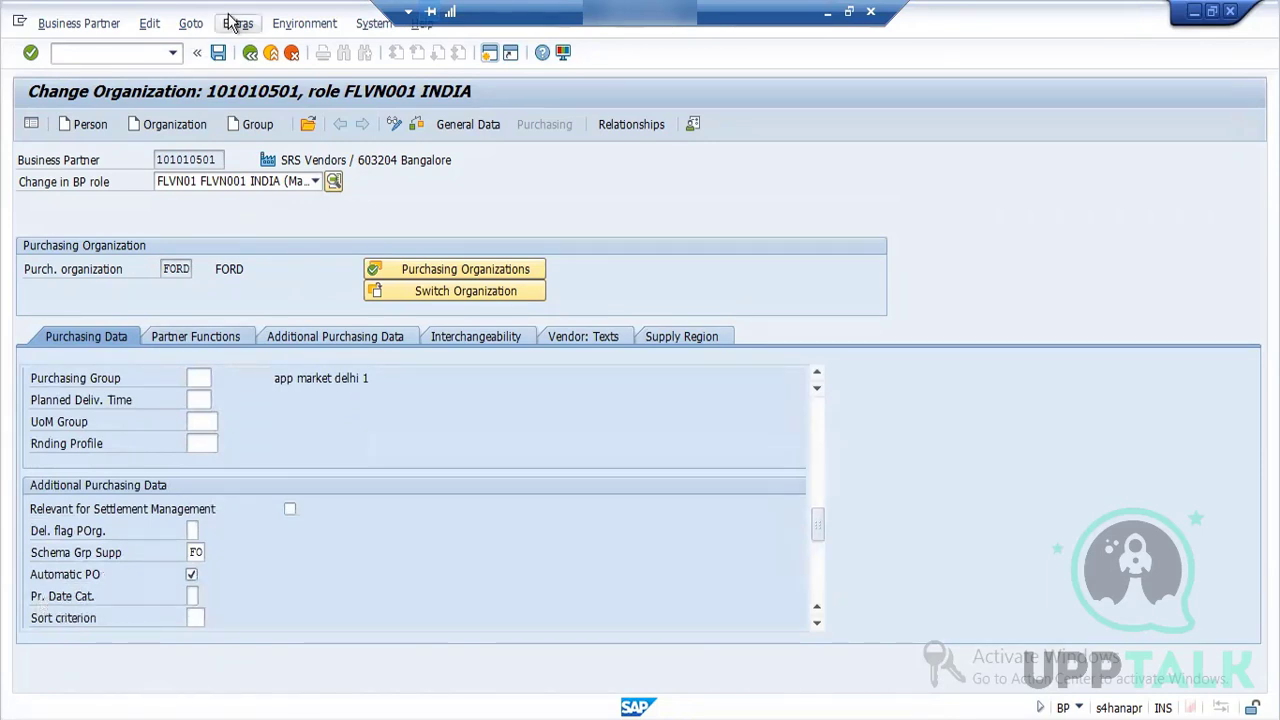
left_click(251, 53)
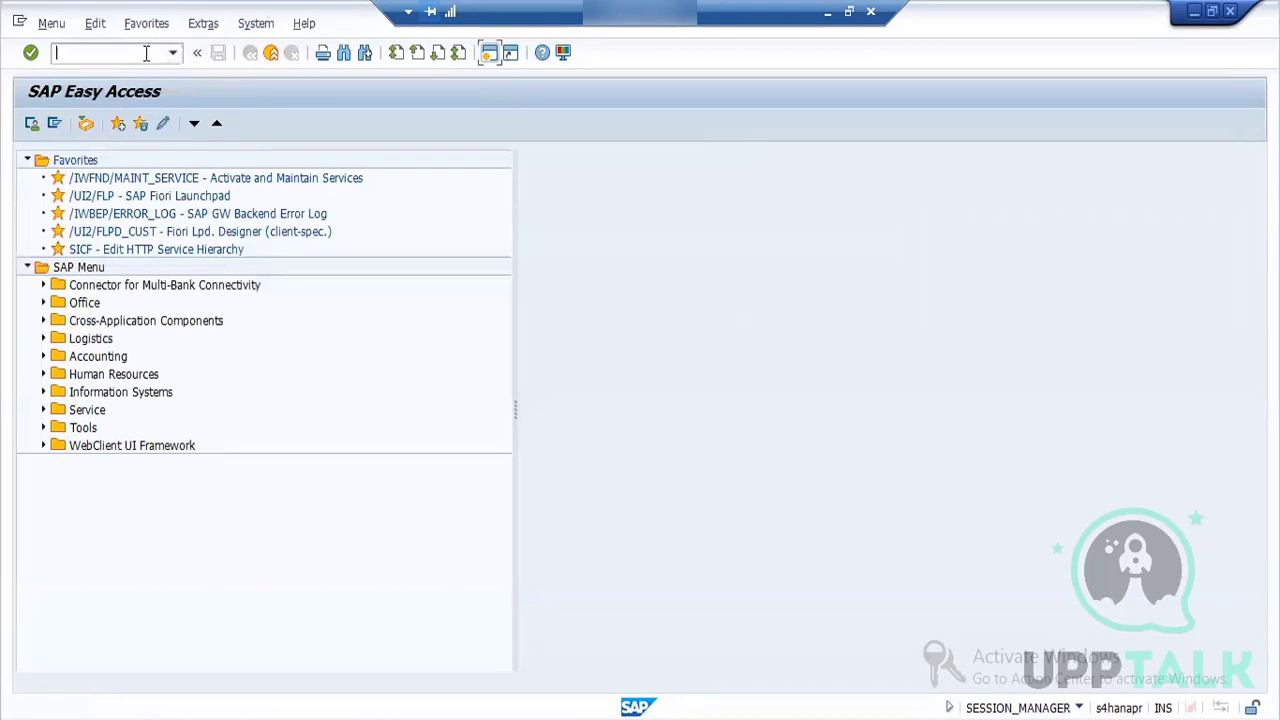
Step: Run transaction spro and open Create Purchase Order Automatically in the reference IMG, under Materials Management, Inventory Management and Physical Inventory, Goods Receipt
type("spro")
key("Return")
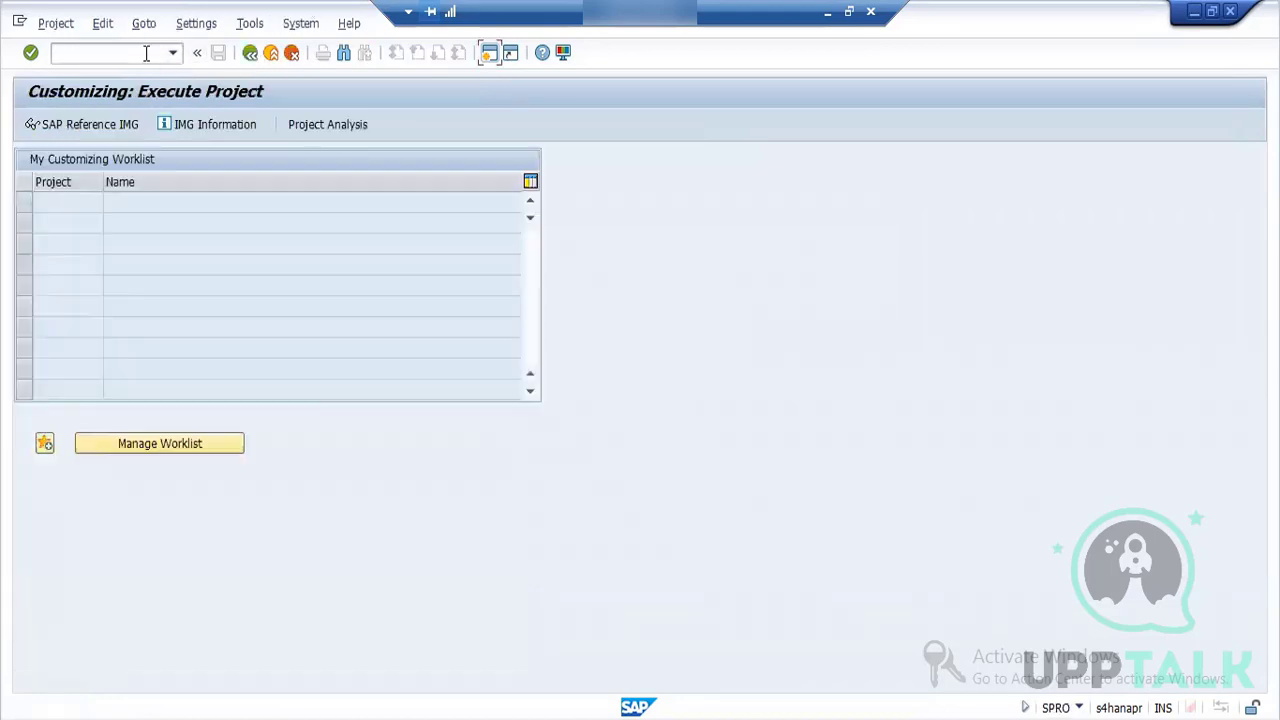
left_click(126, 124)
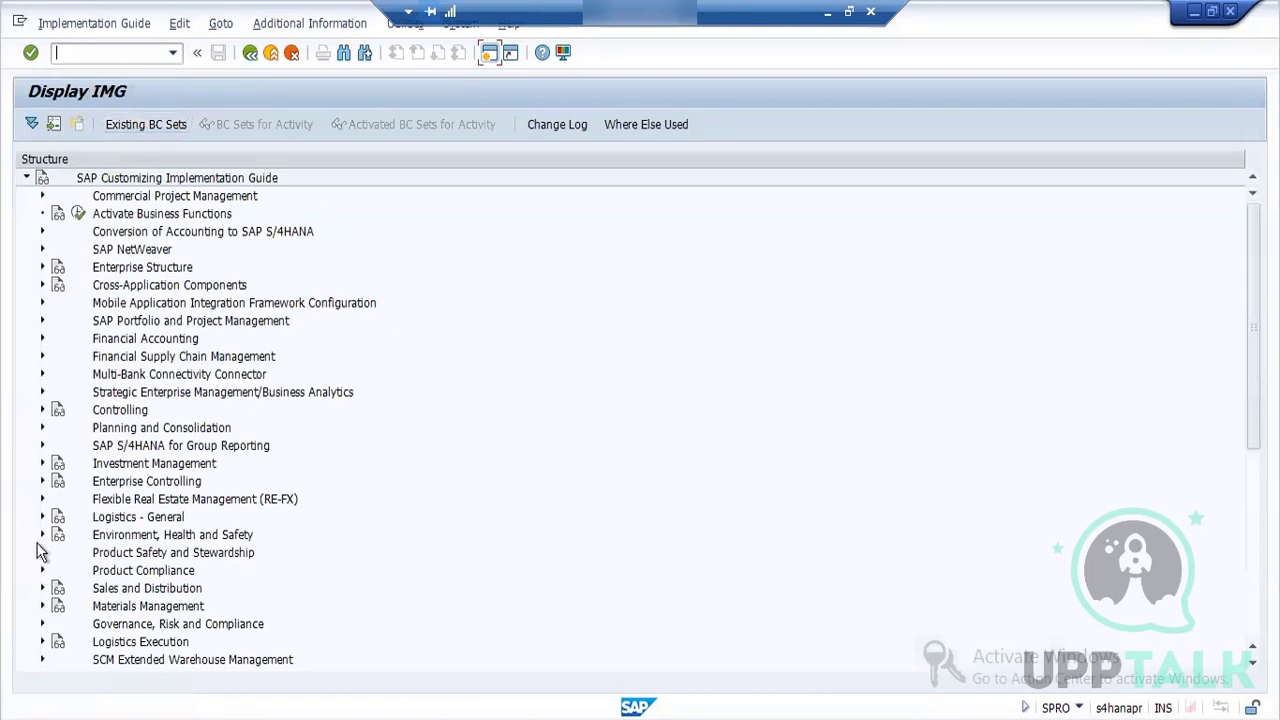
left_click(42, 606)
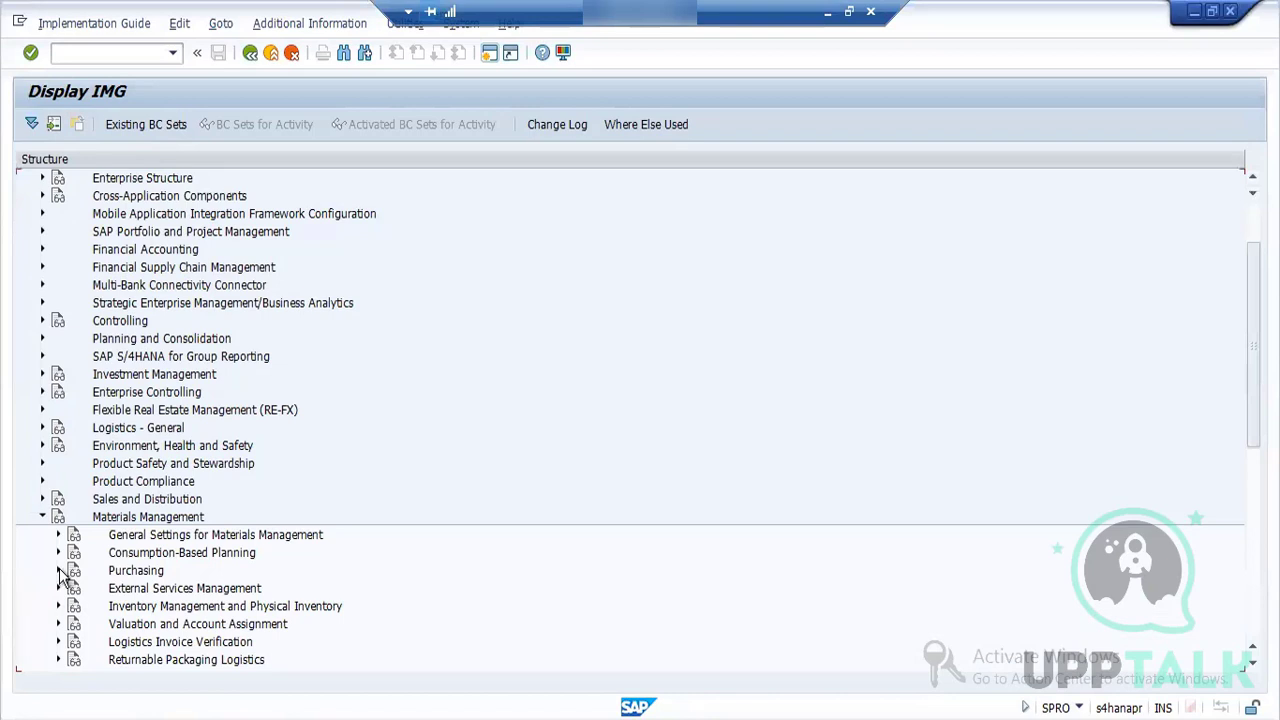
left_click(58, 570)
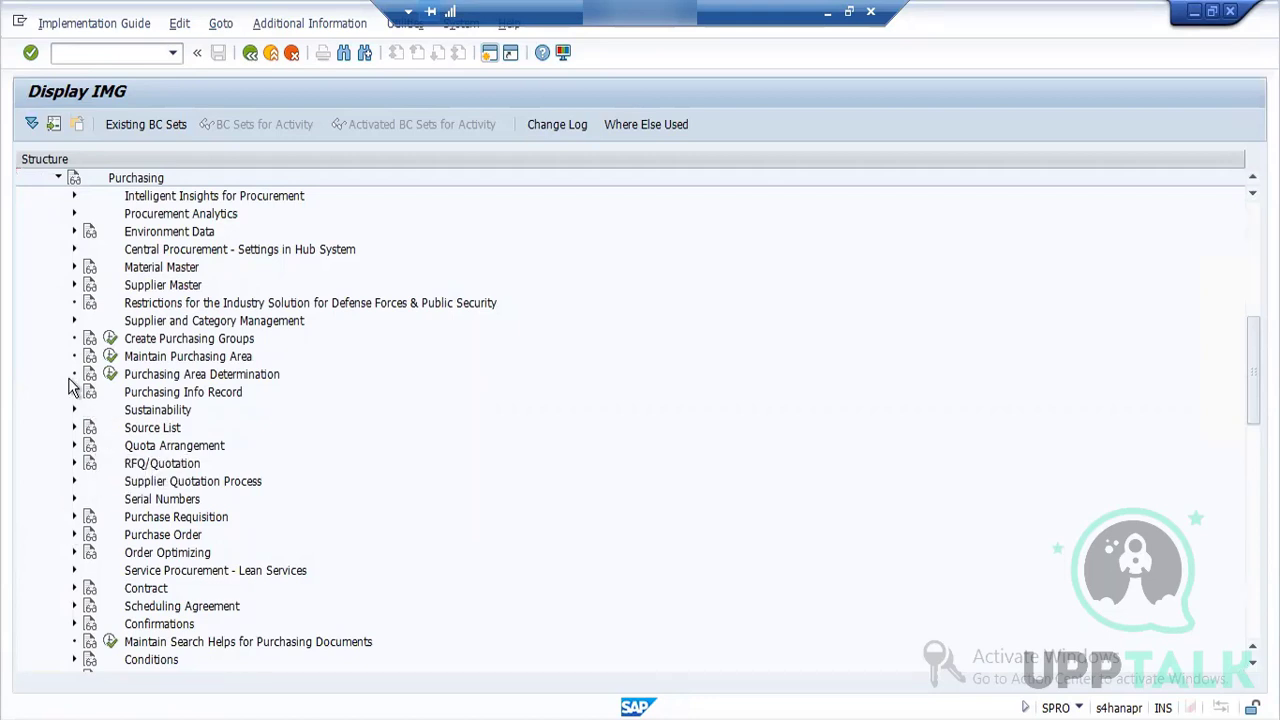
left_click(58, 177)
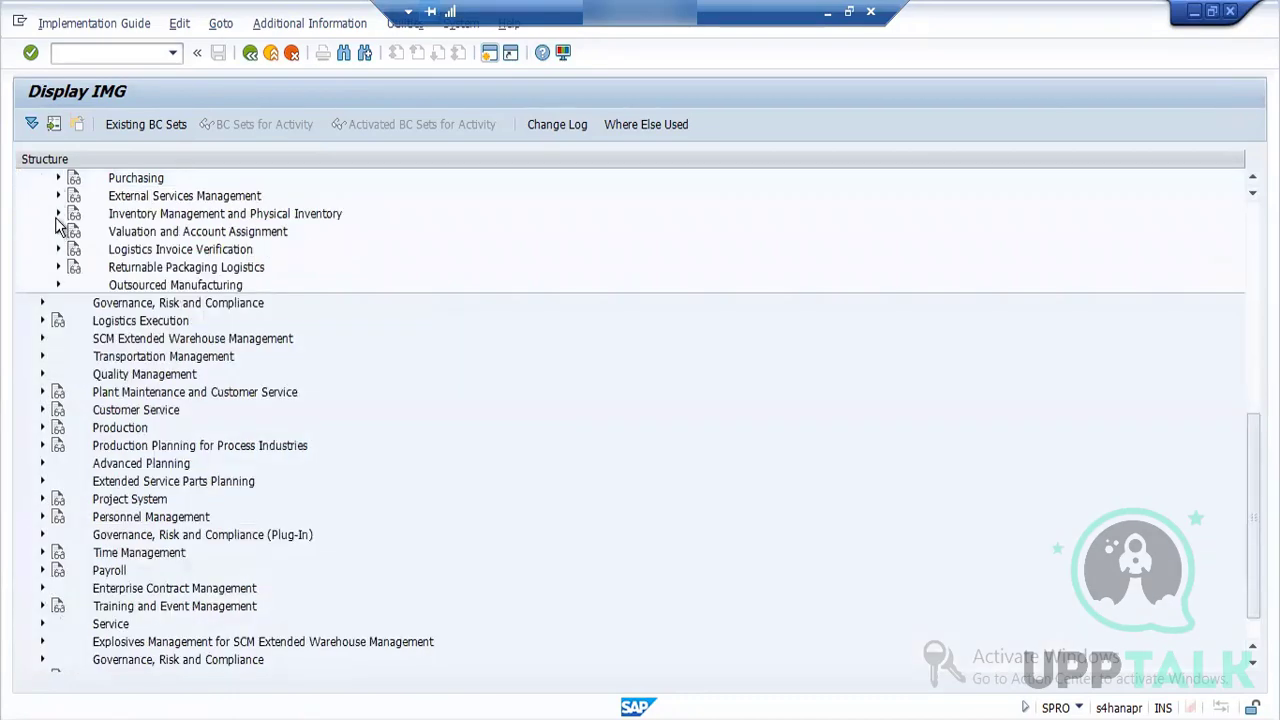
left_click(57, 214)
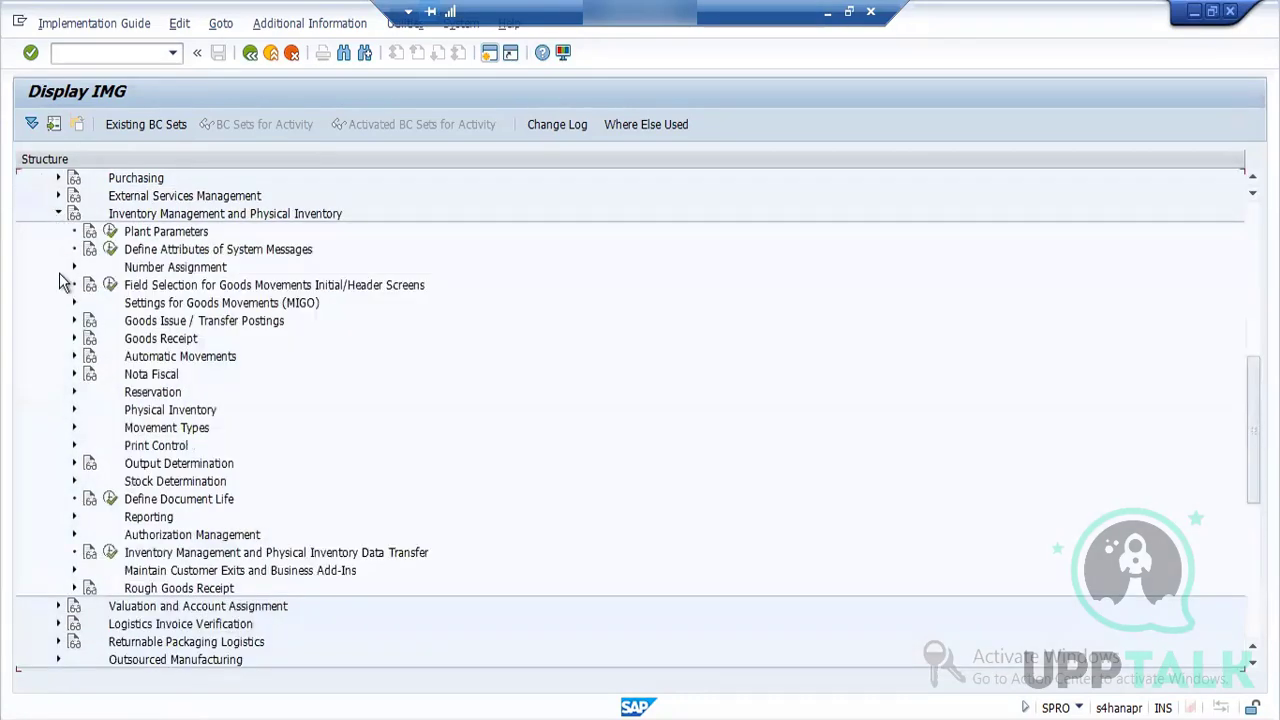
left_click(73, 339)
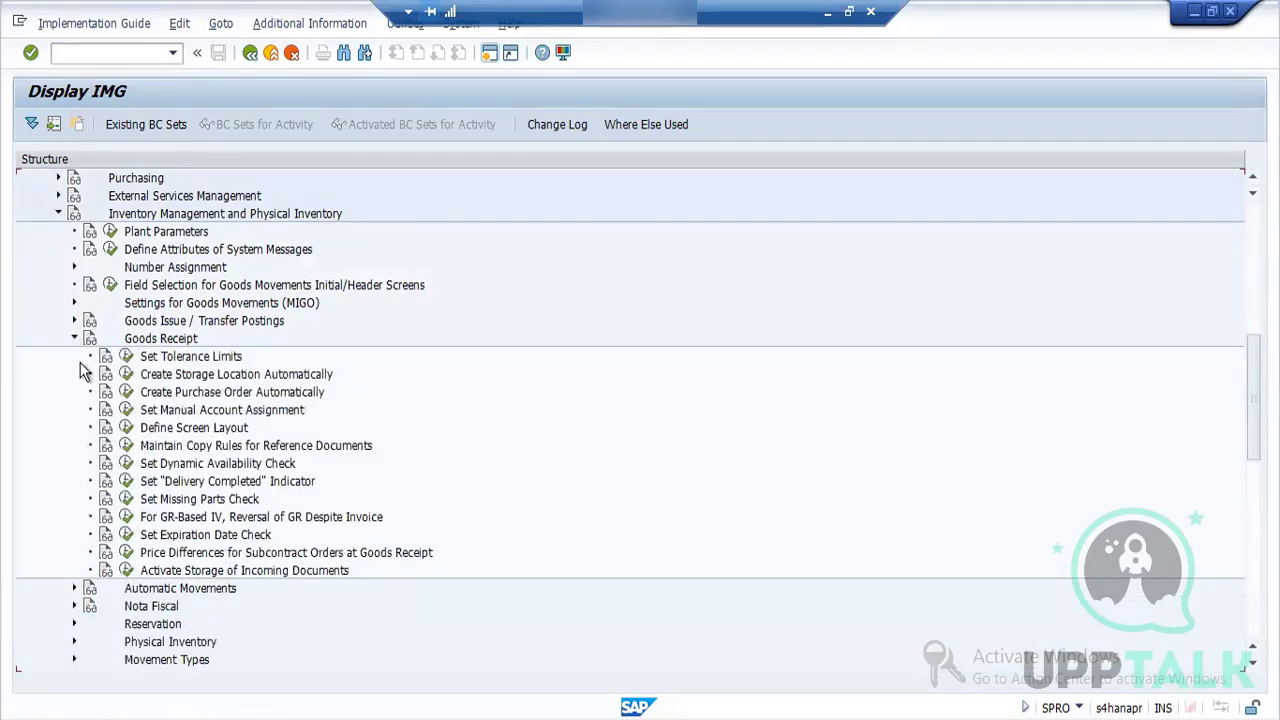
left_click(127, 392)
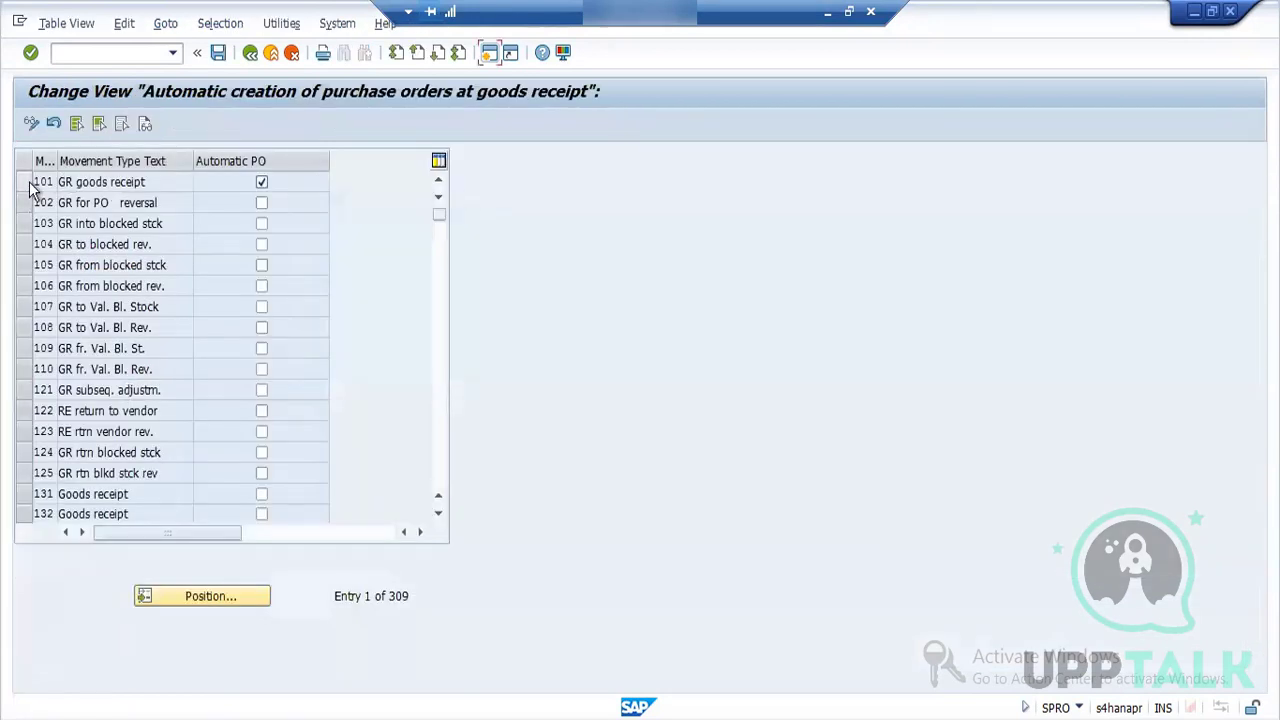
Step: Check the Automatic PO setting for movement types 101 and 161, then return to SAP Easy Access
left_click(24, 181)
left_click(243, 598)
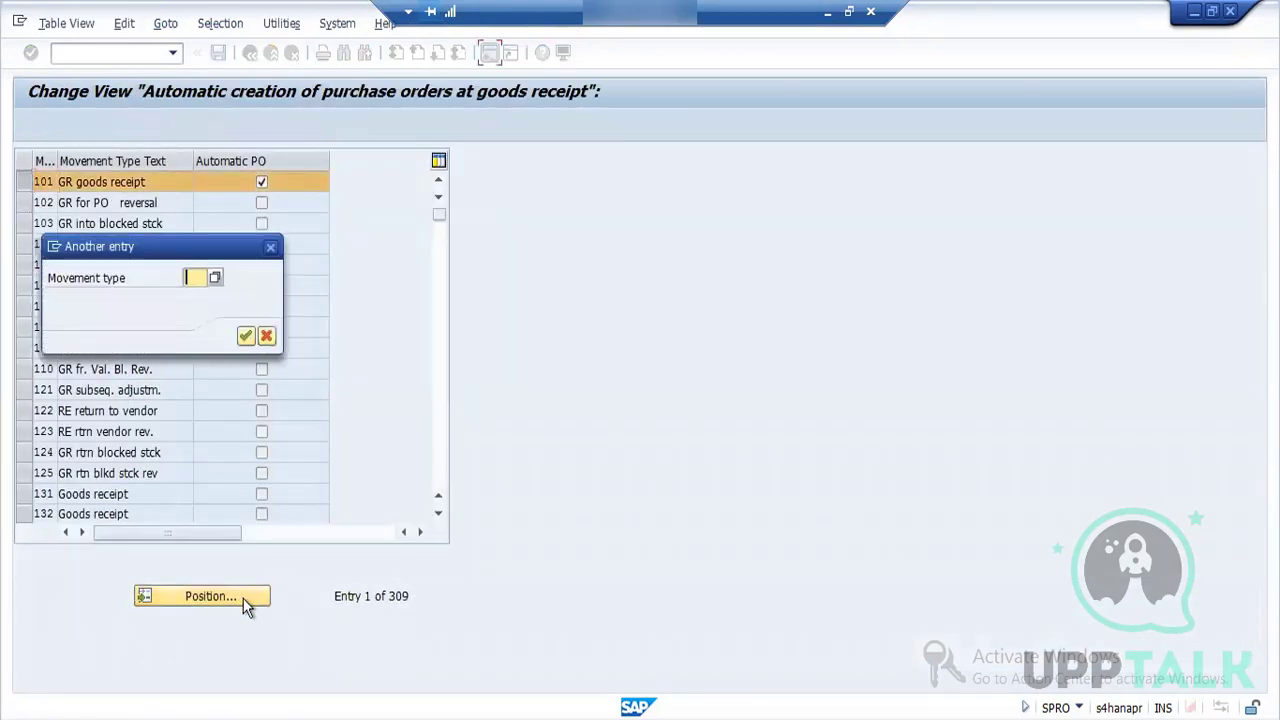
type("161")
key("Return")
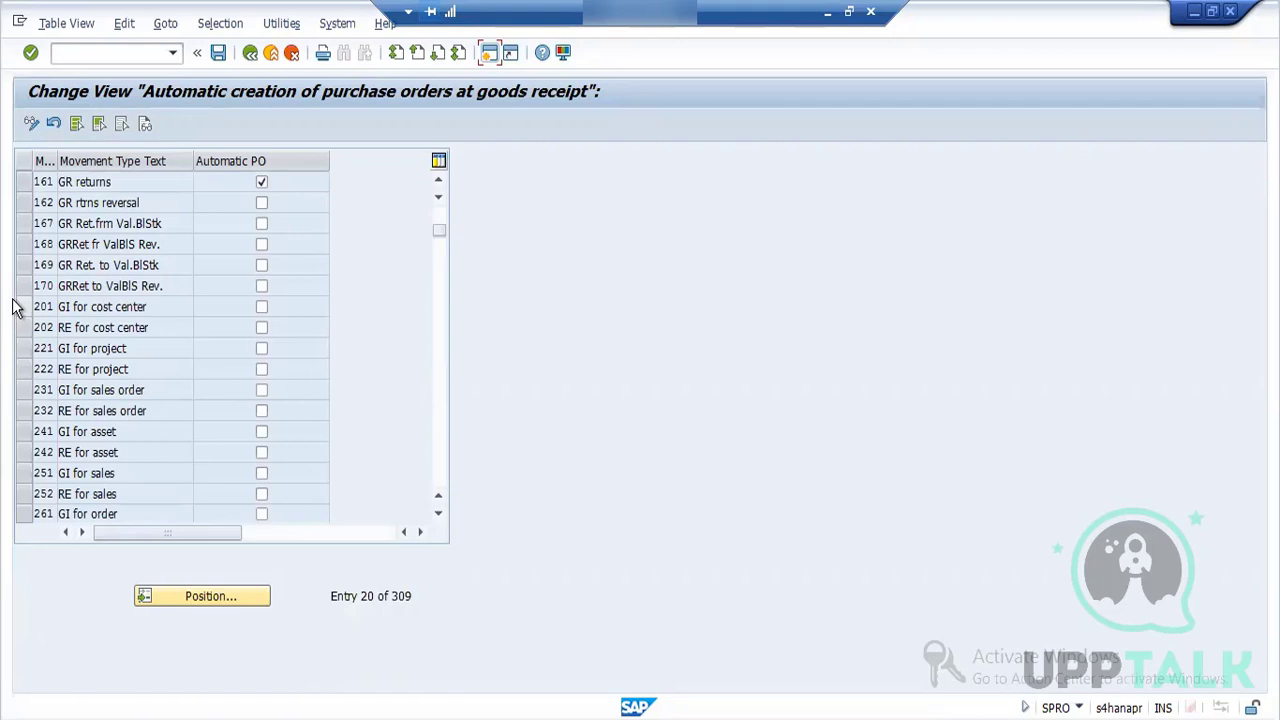
left_click(251, 53)
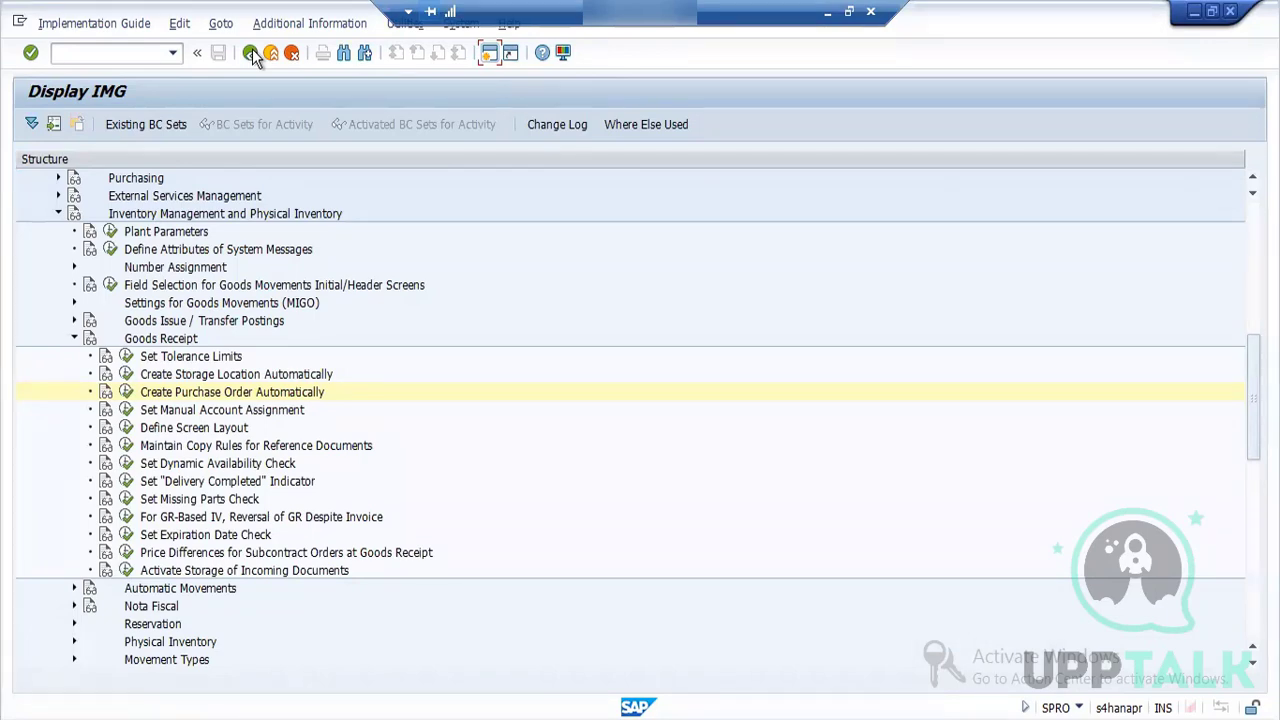
left_click(251, 54)
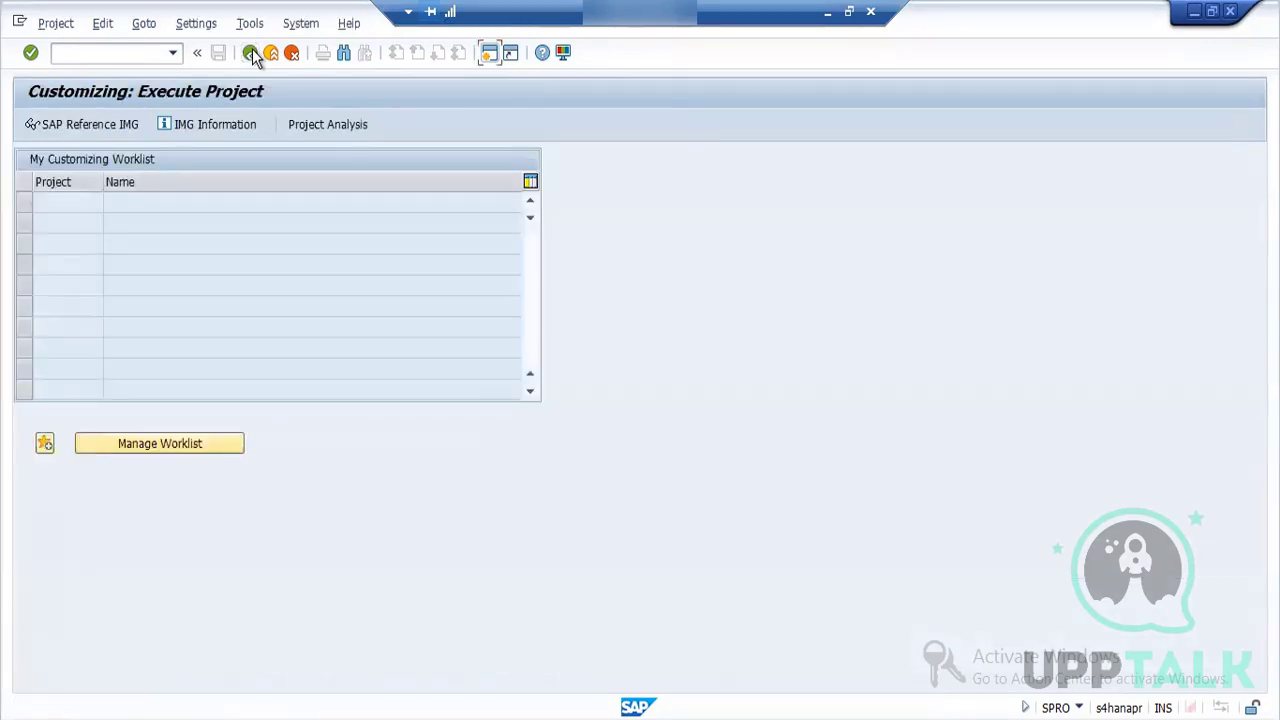
left_click(251, 54)
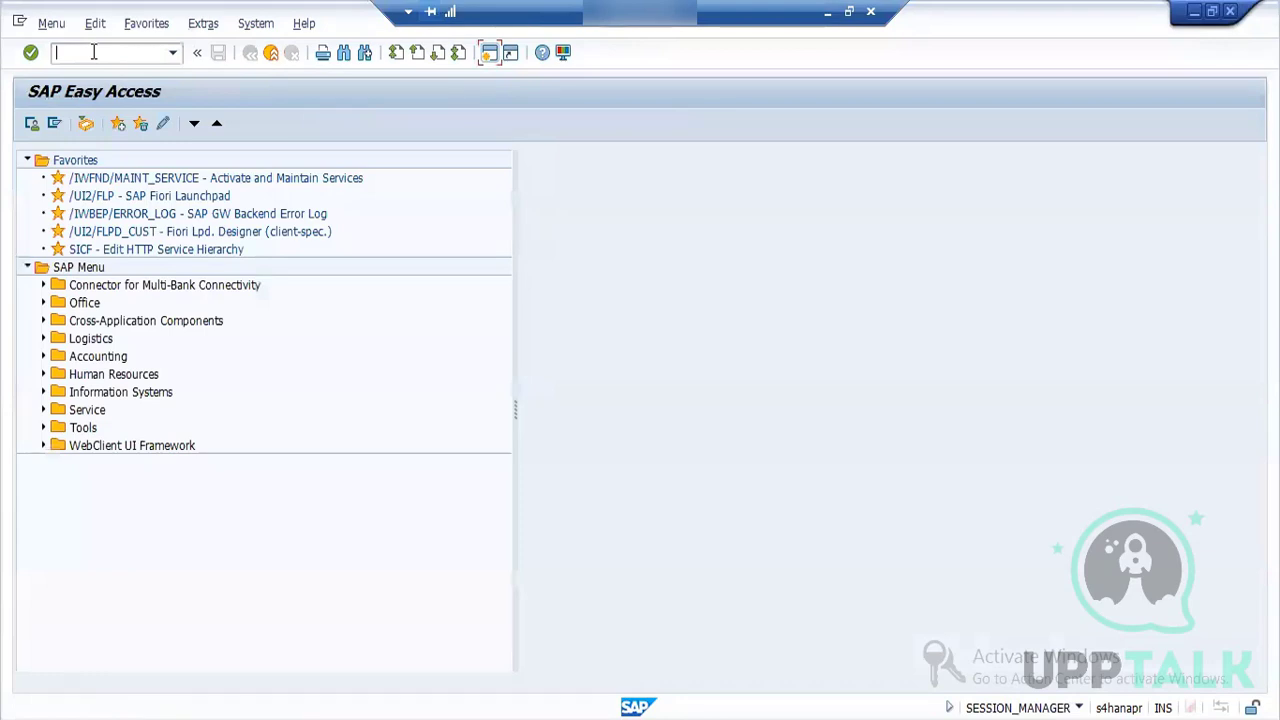
Step: Run transaction spro and open Field Selection per Mvt Type under Inventory Management's Settings for Goods Movements (MIGO) in the reference IMG
type("spro")
key("Return")
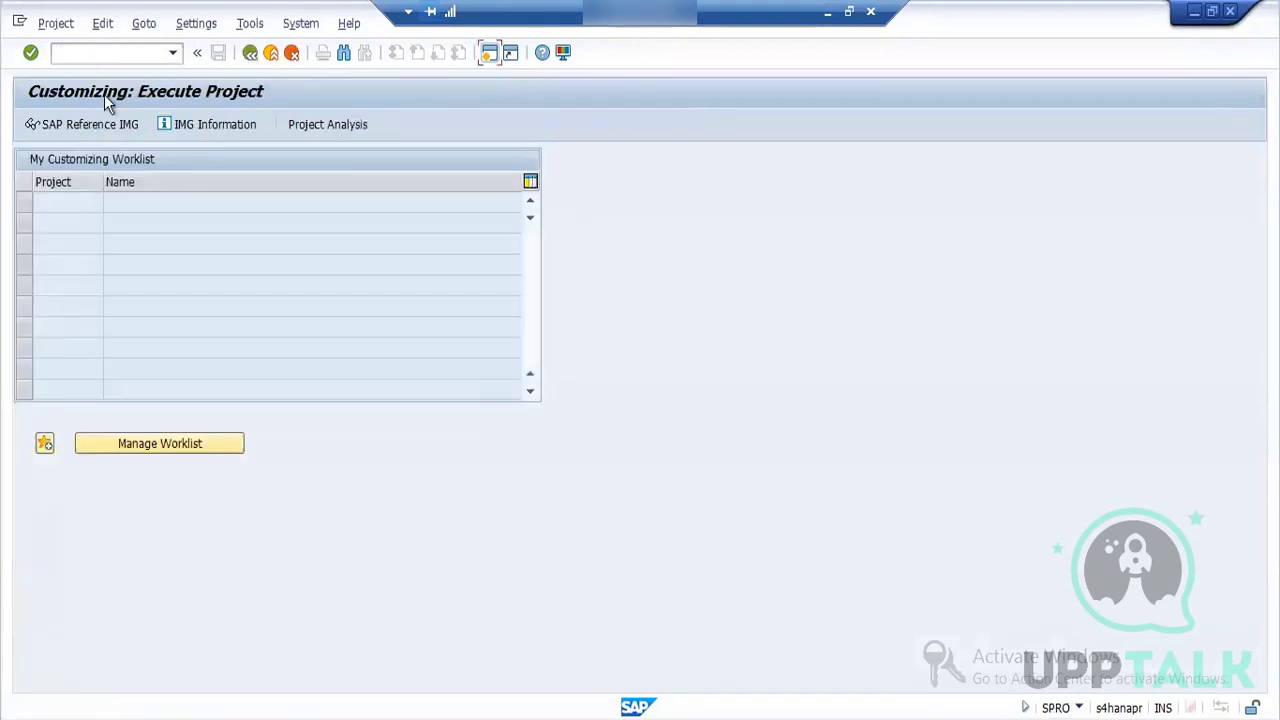
left_click(115, 128)
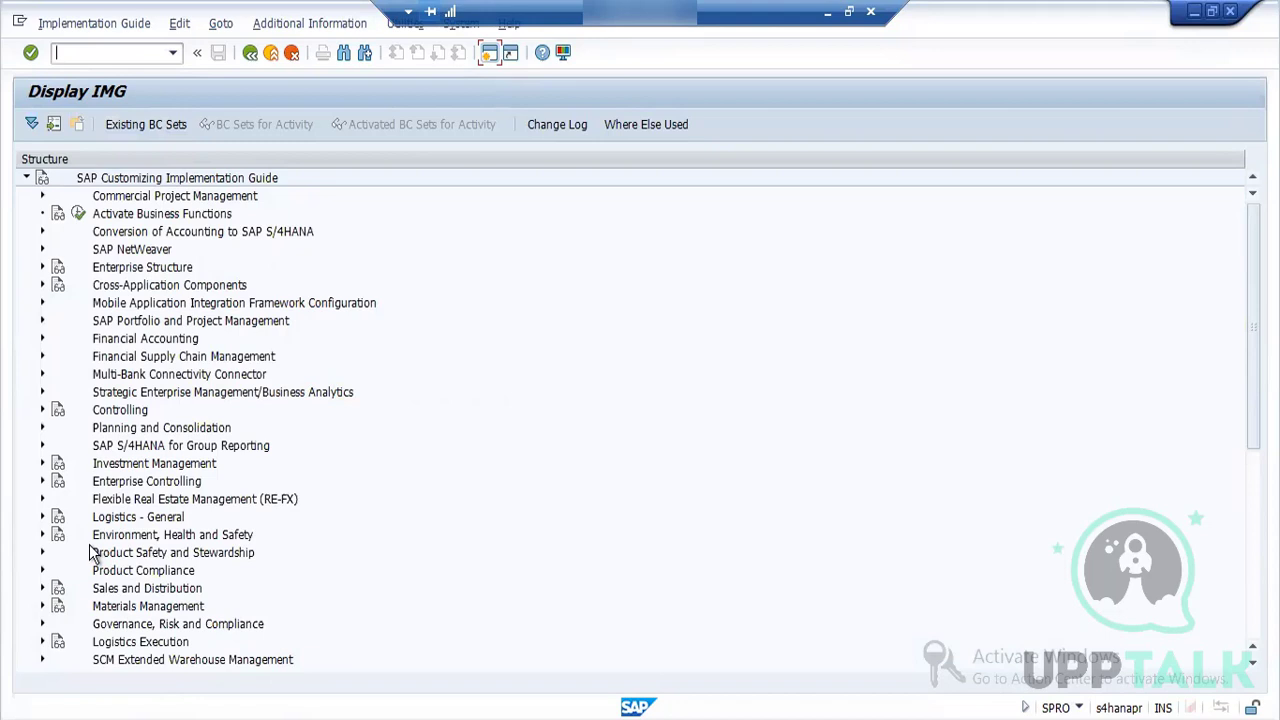
left_click(42, 606)
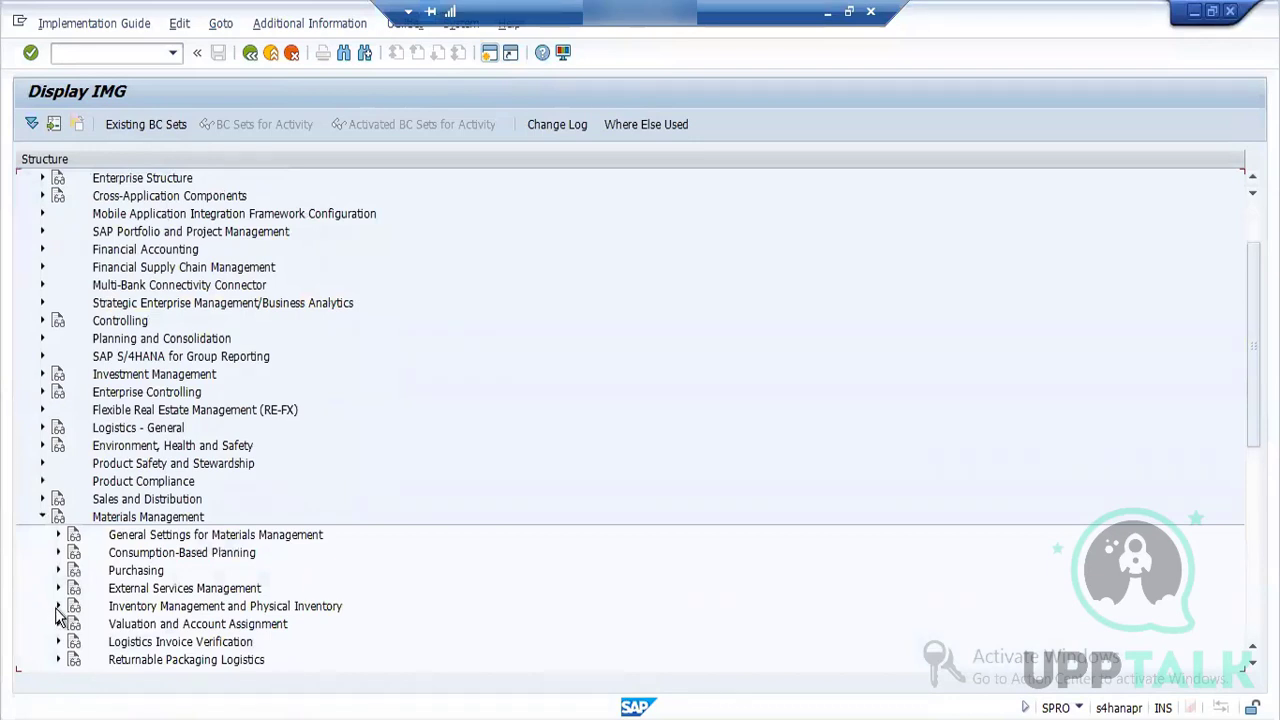
left_click(58, 606)
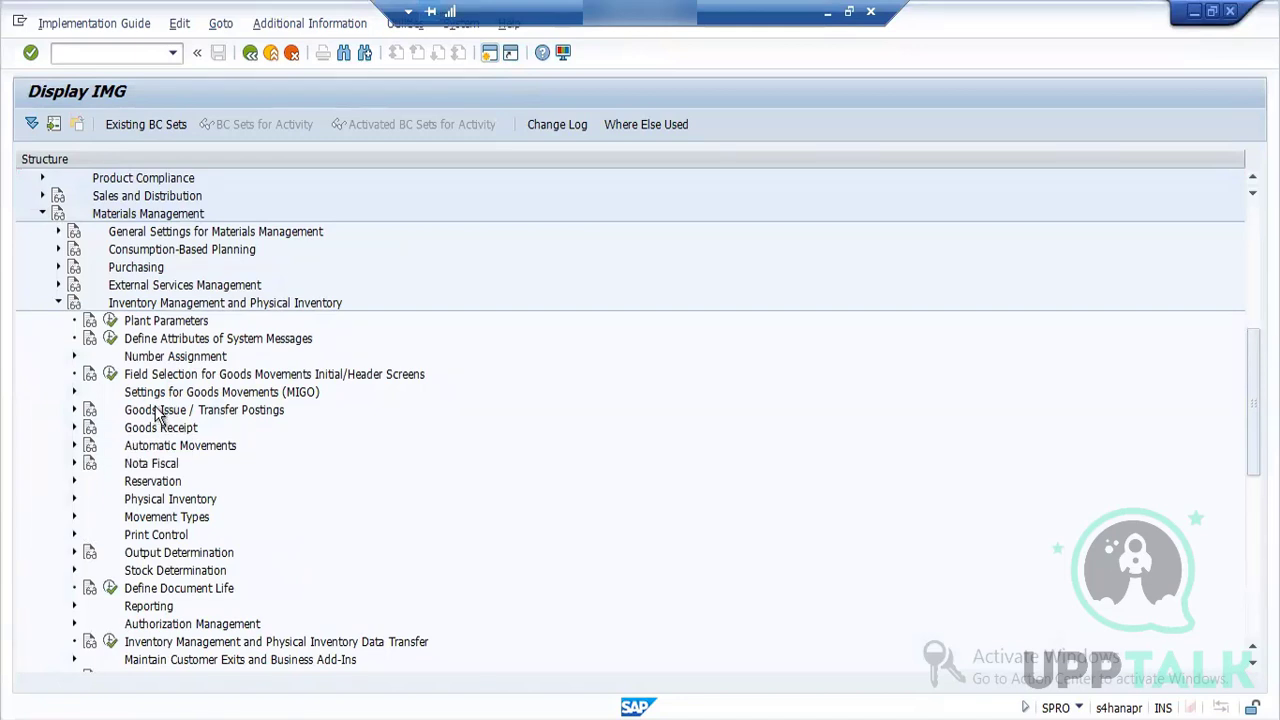
left_click(74, 392)
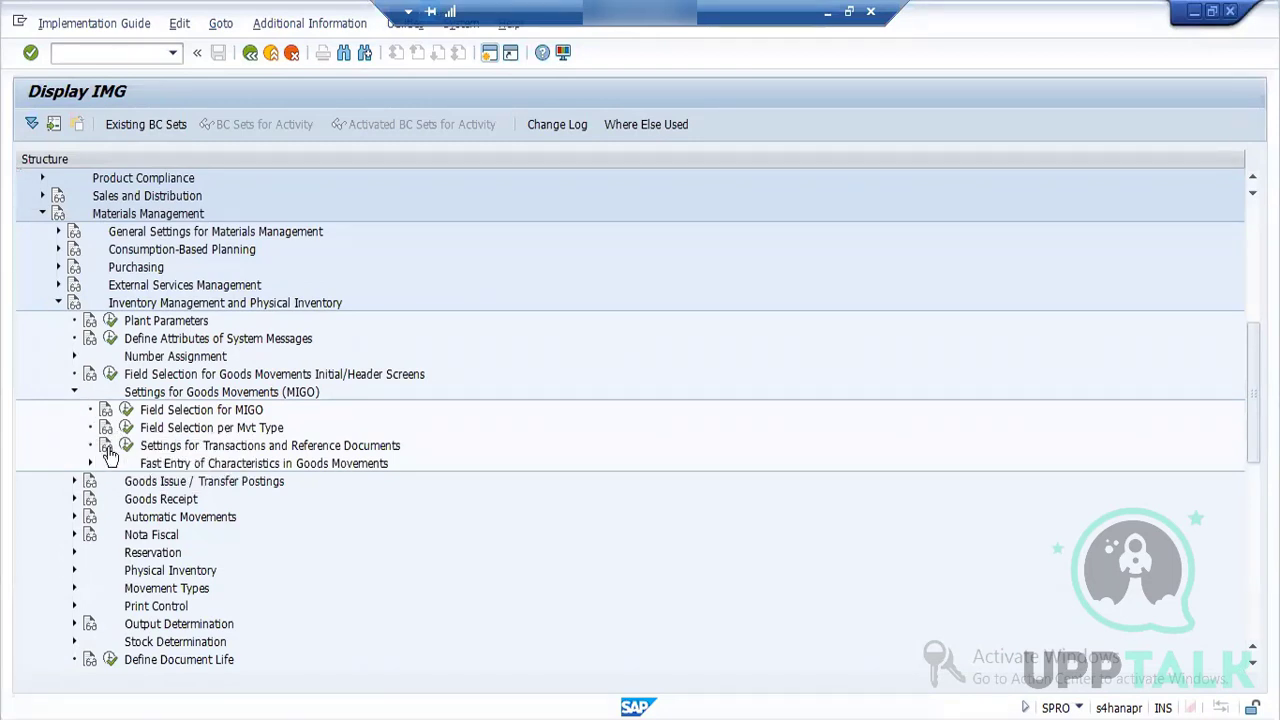
left_click(126, 427)
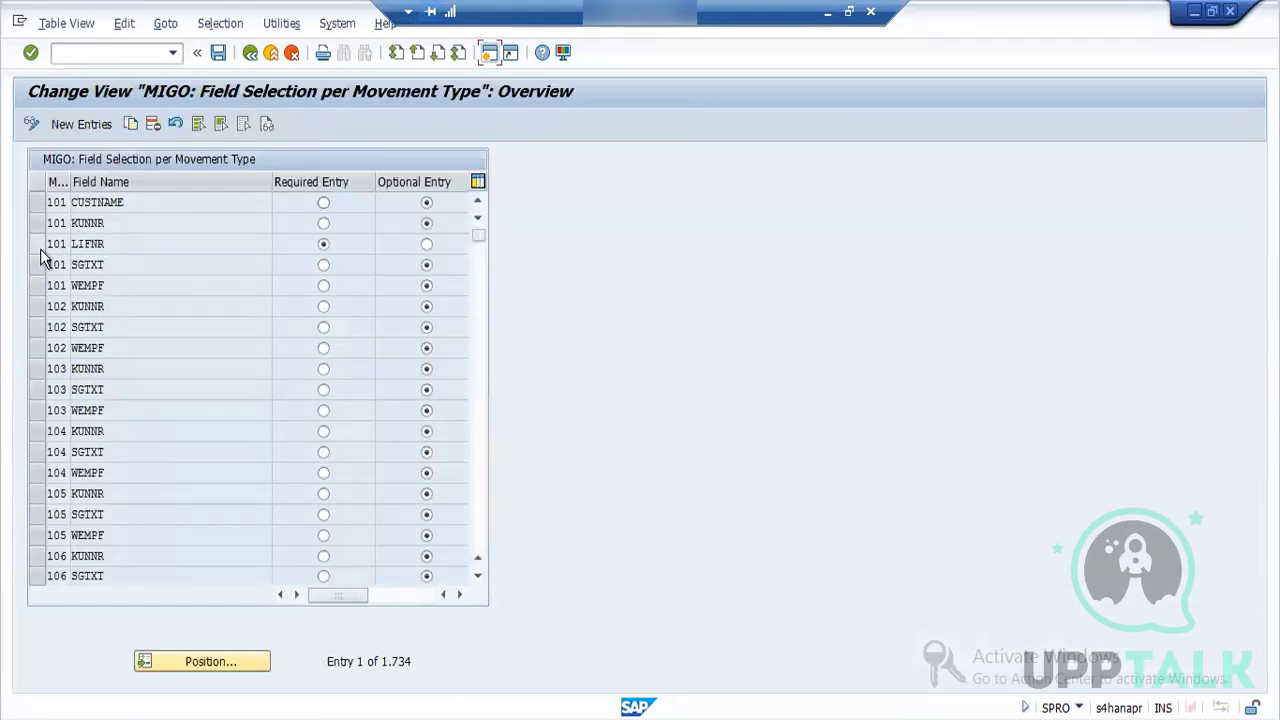
Step: Set field LIFNR of movement type 101 to optional entry, save it in the proposed customizing request, and return to the IMG
left_click(38, 248)
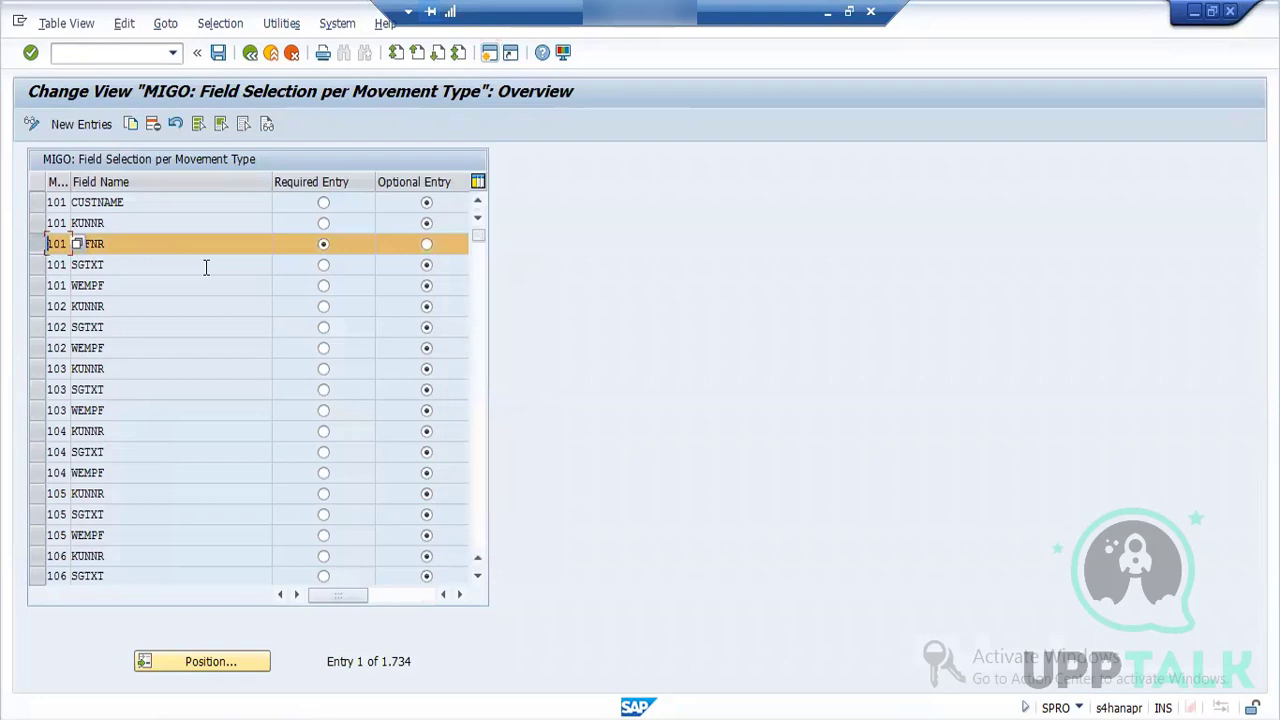
left_click(426, 246)
left_click(218, 52)
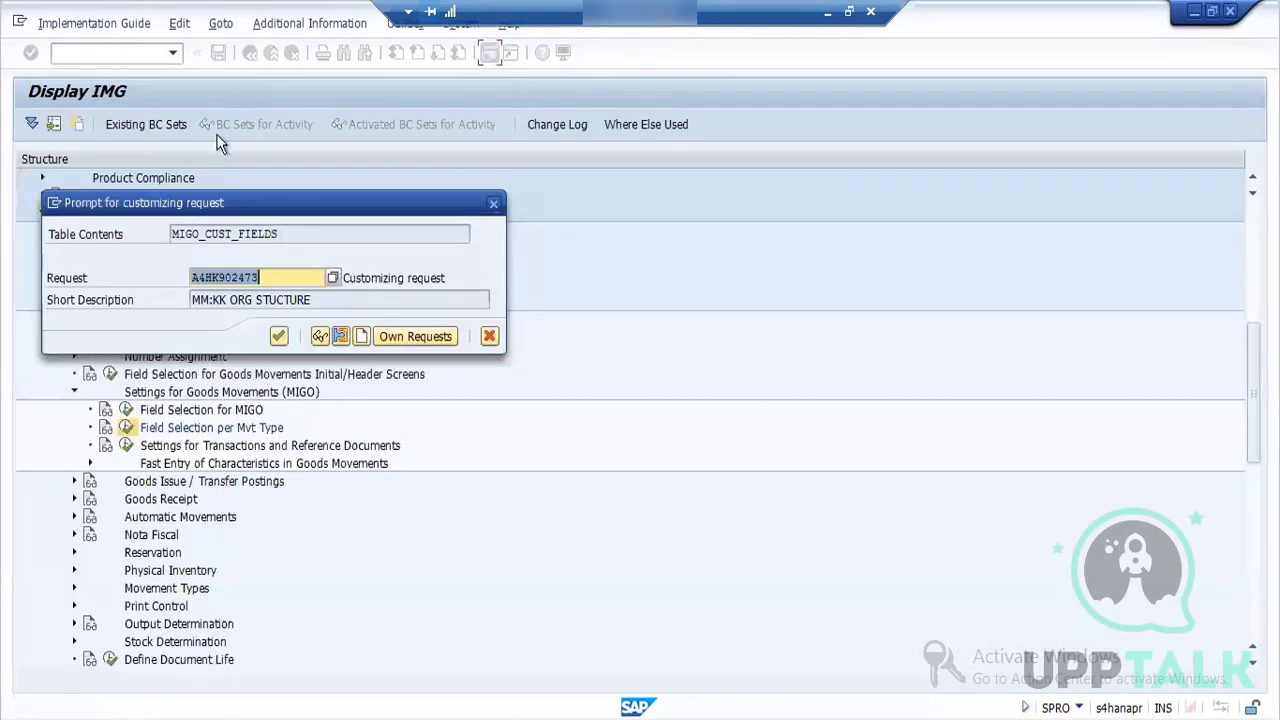
left_click(278, 336)
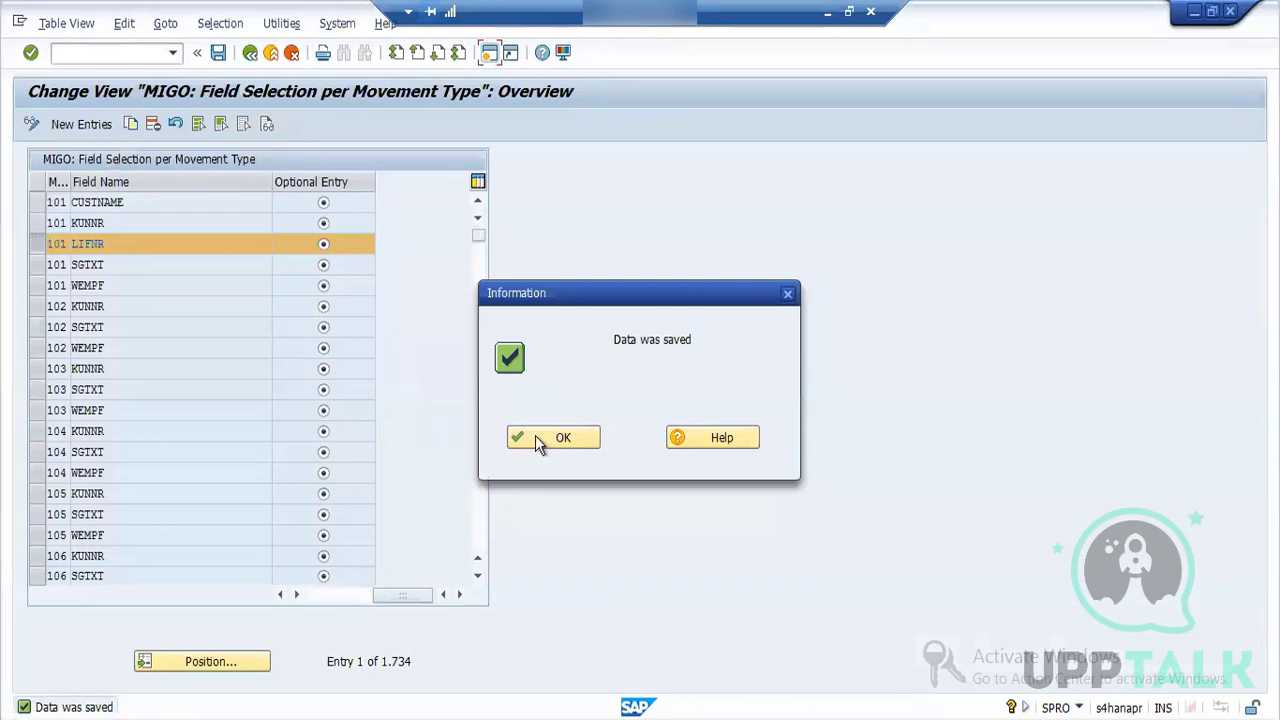
left_click(546, 441)
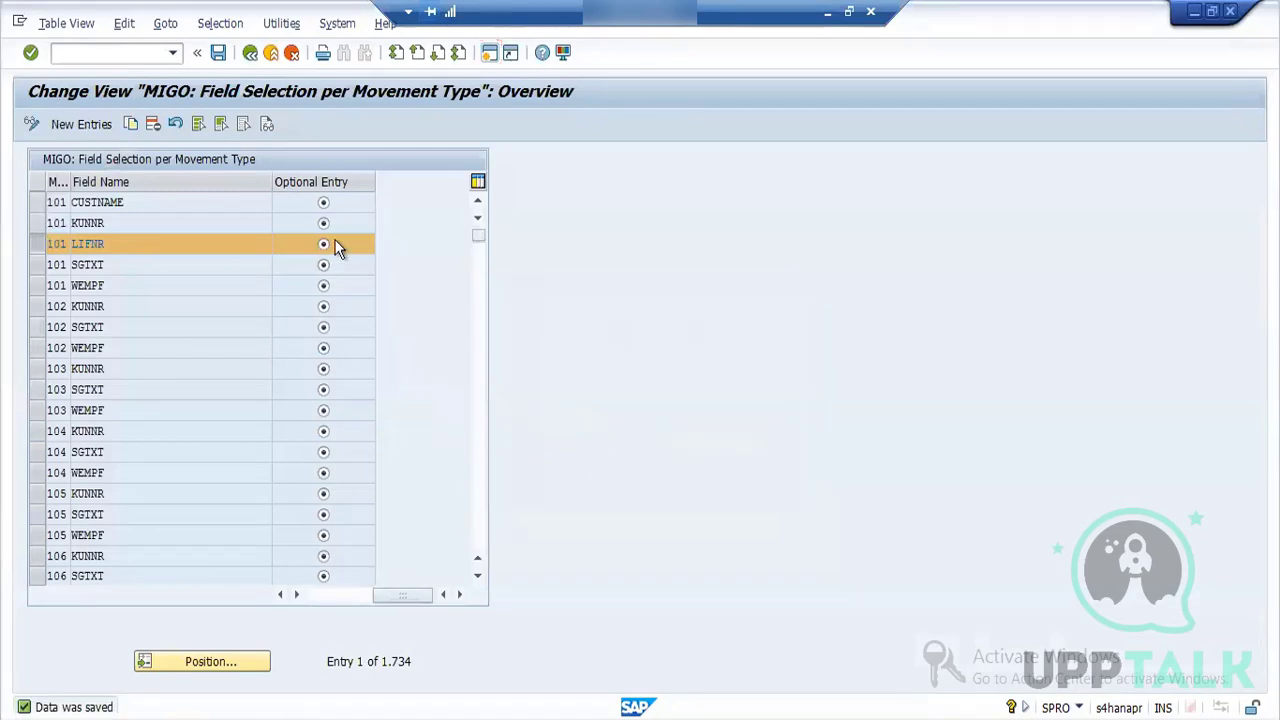
left_click(251, 53)
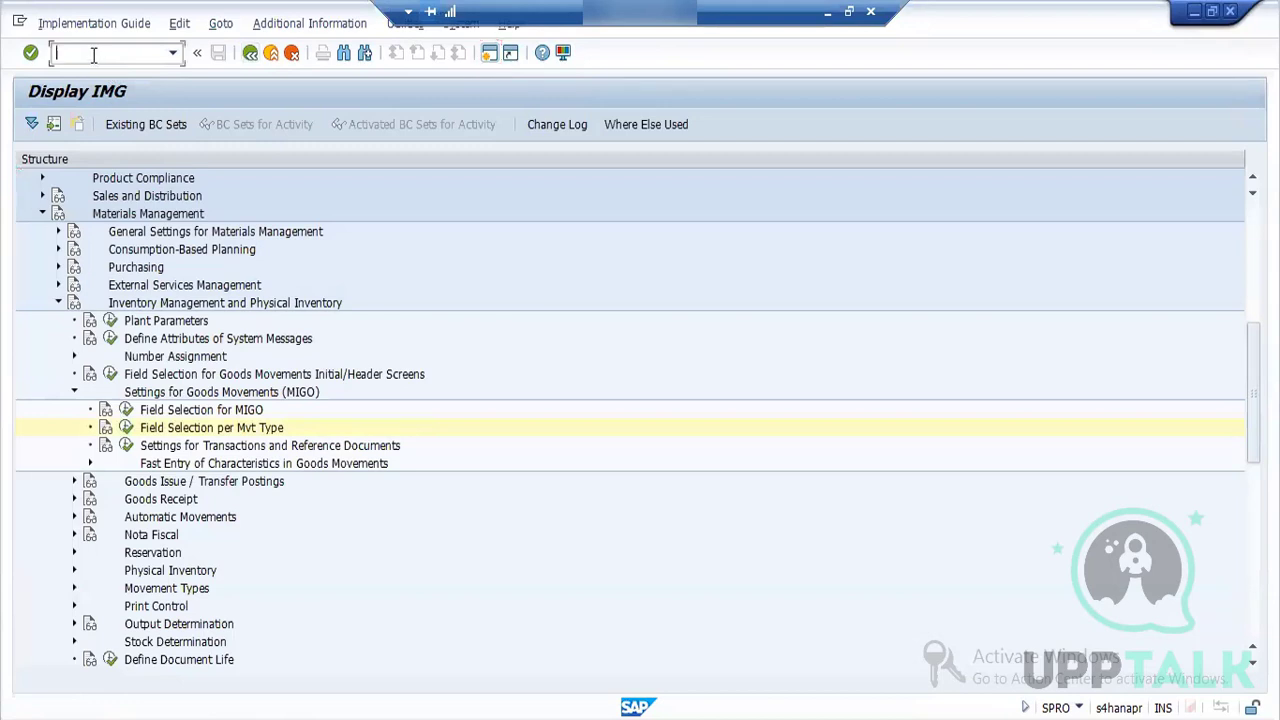
Step: Run transaction MIGO for a goods receipt with reference Other and movement type 101, and skip the default values tip in future
type("/nmigo")
key("Return")
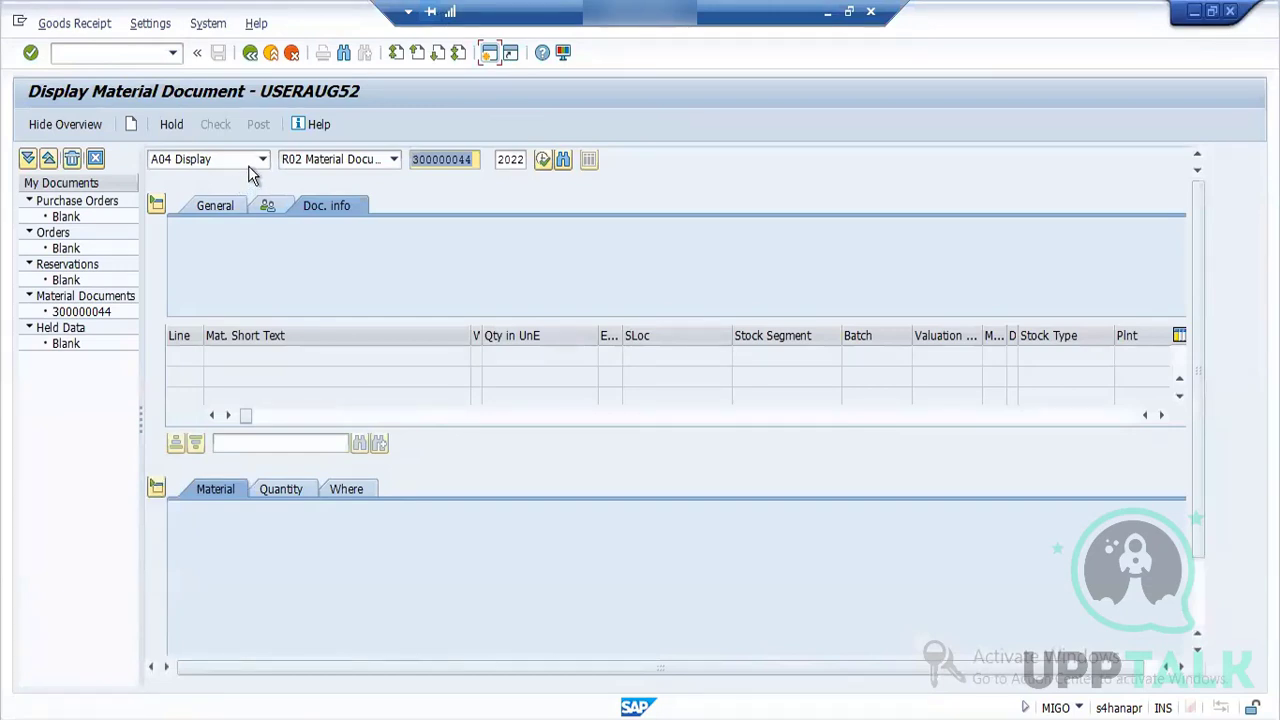
left_click(262, 159)
left_click(232, 185)
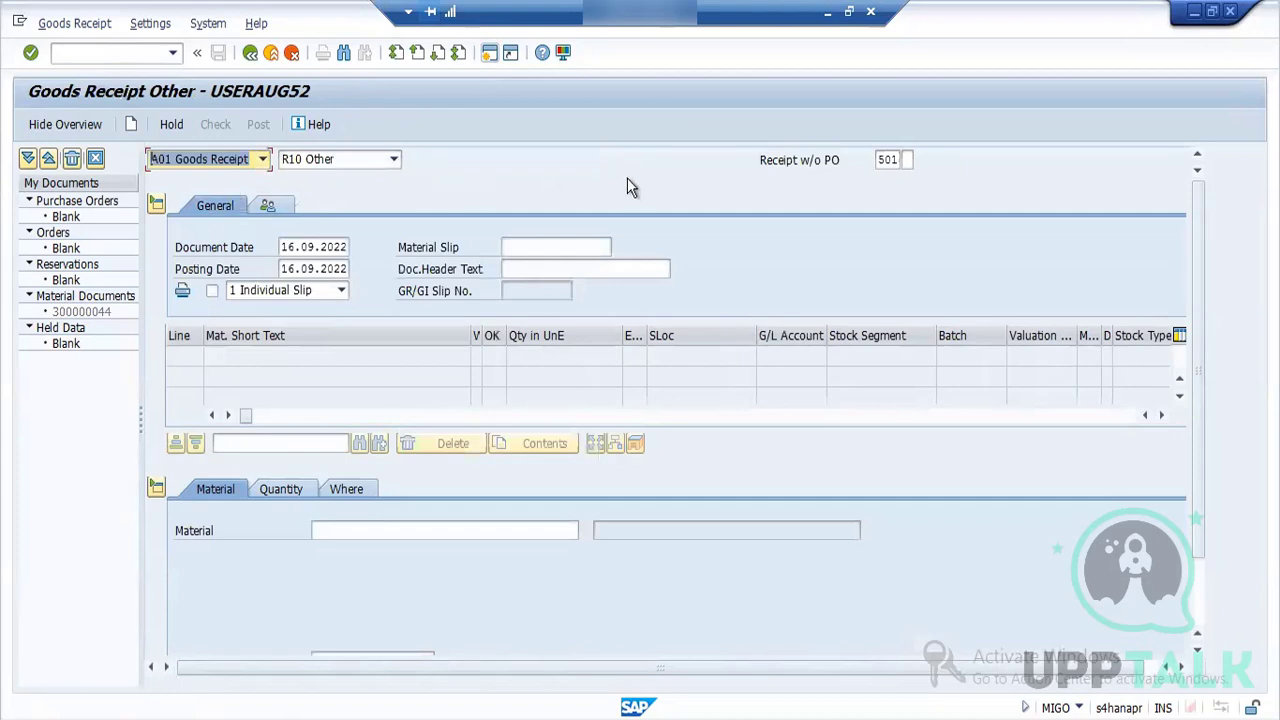
left_click(889, 160)
type("1")
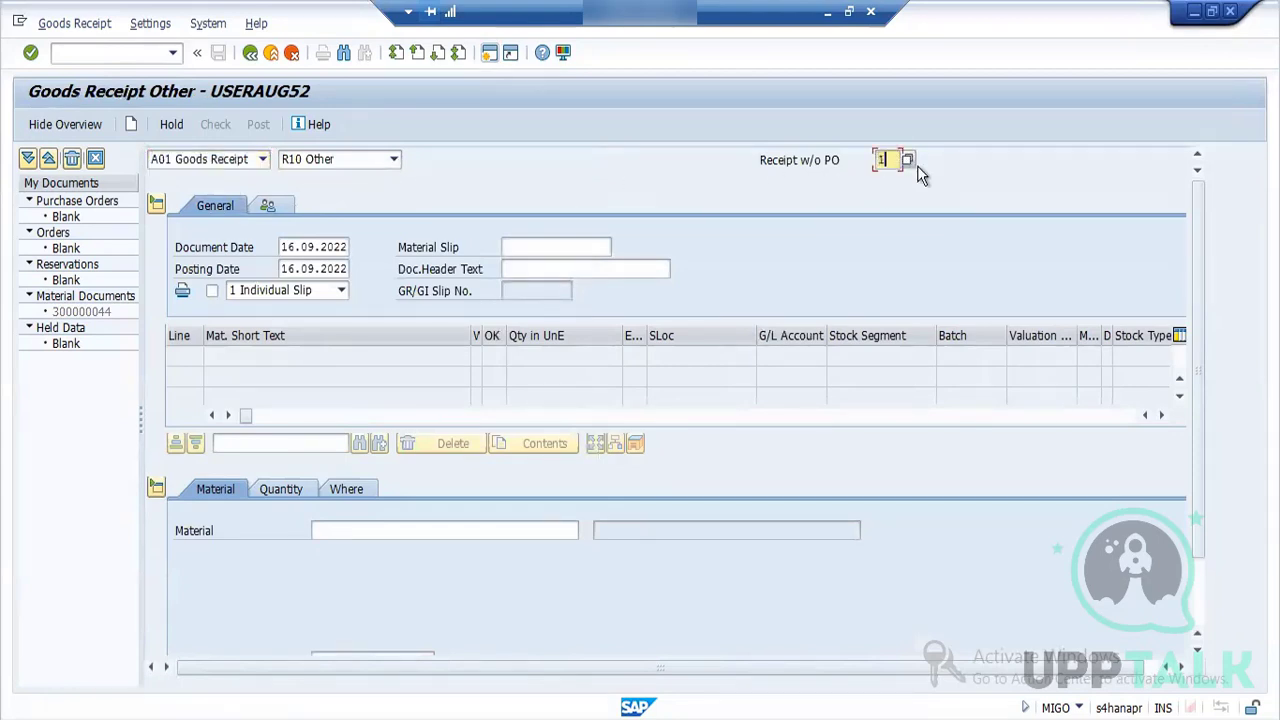
type("01")
key("Return")
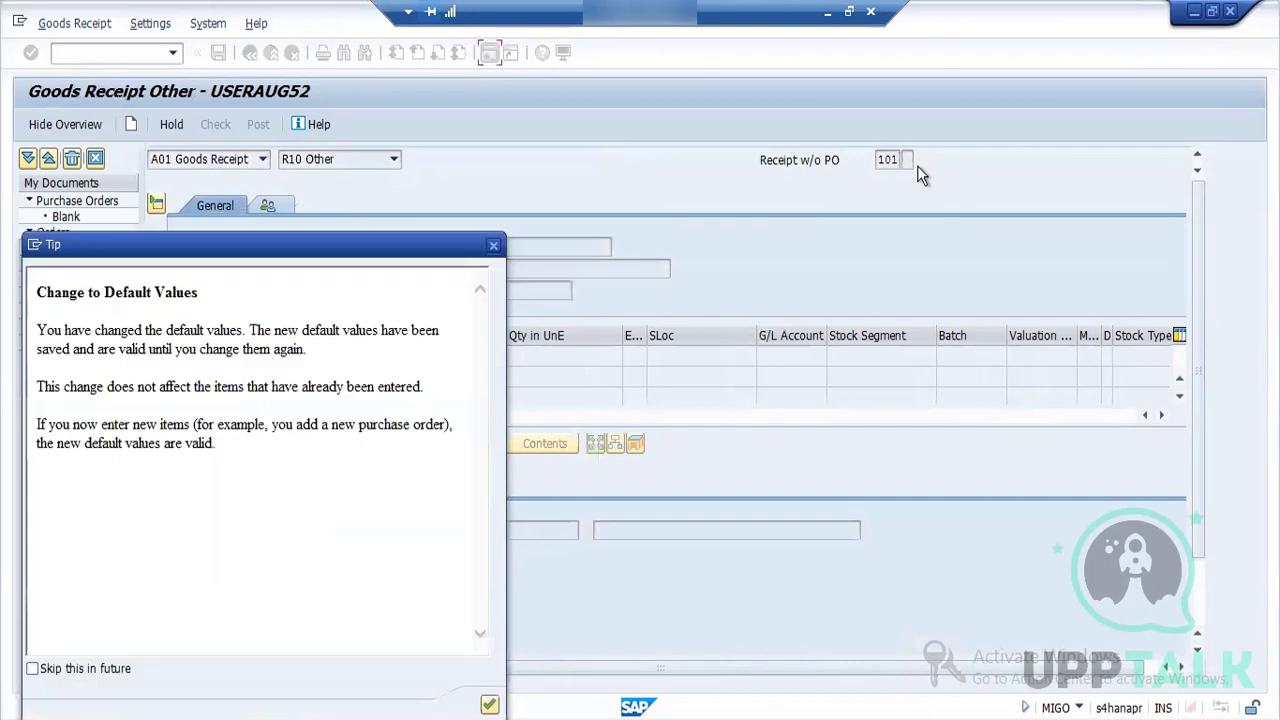
left_click(33, 668)
left_click(517, 535)
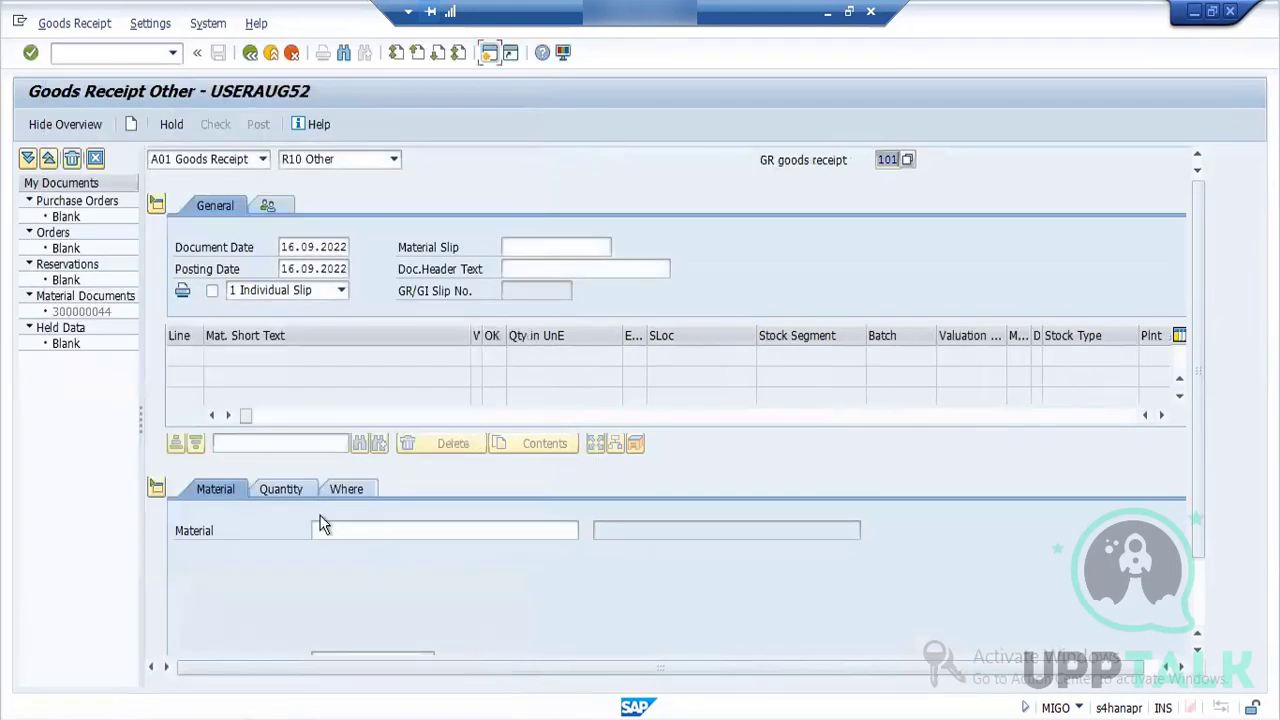
left_click(339, 524)
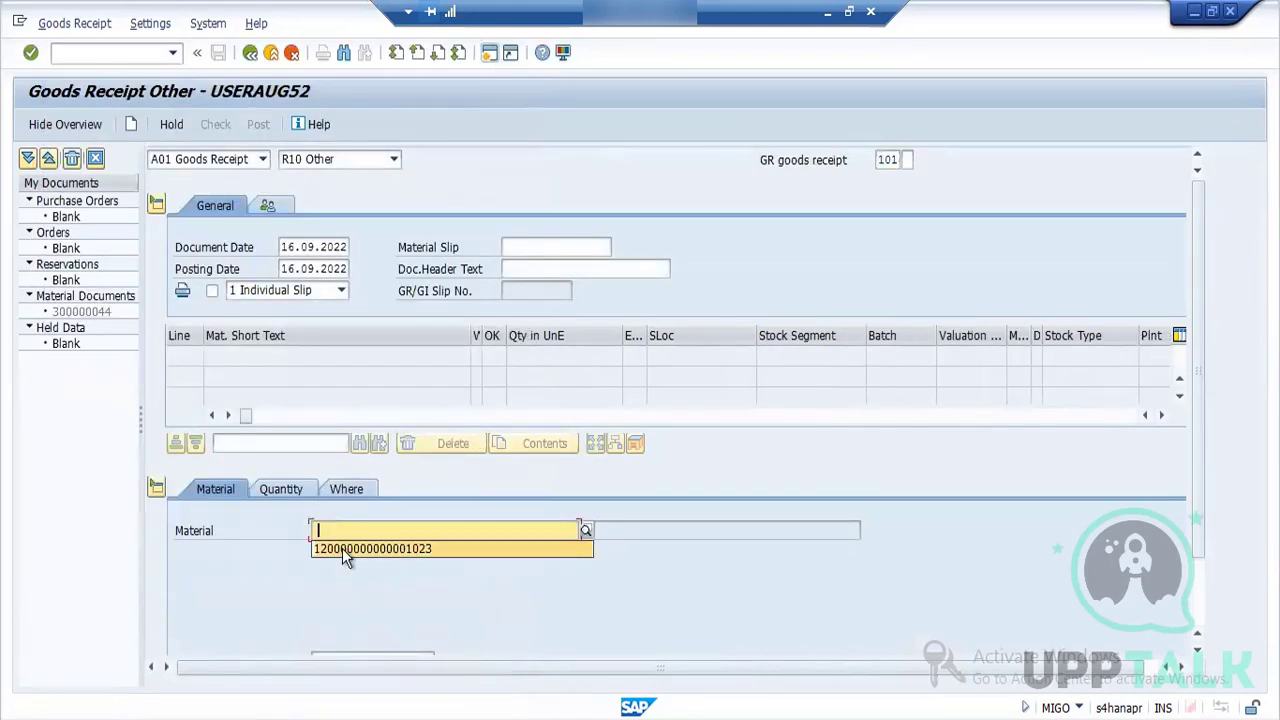
left_click(342, 548)
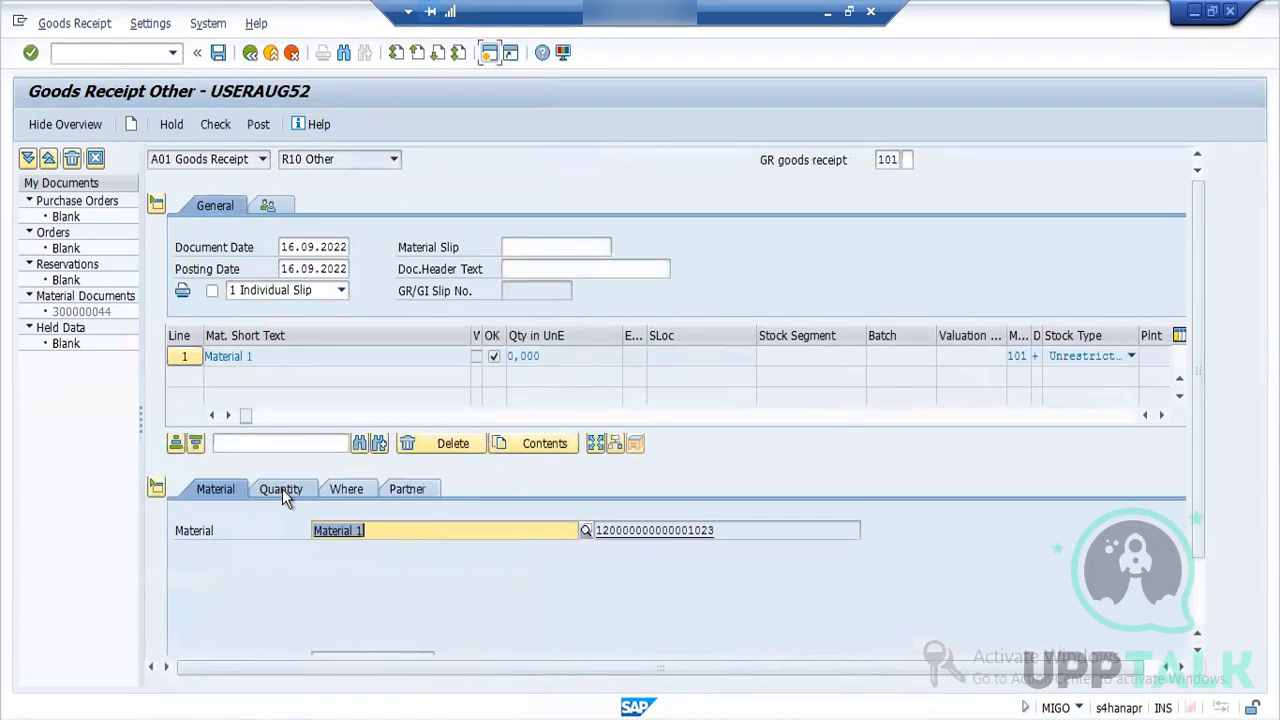
left_click(282, 490)
left_click(338, 530)
type("1")
key("Return")
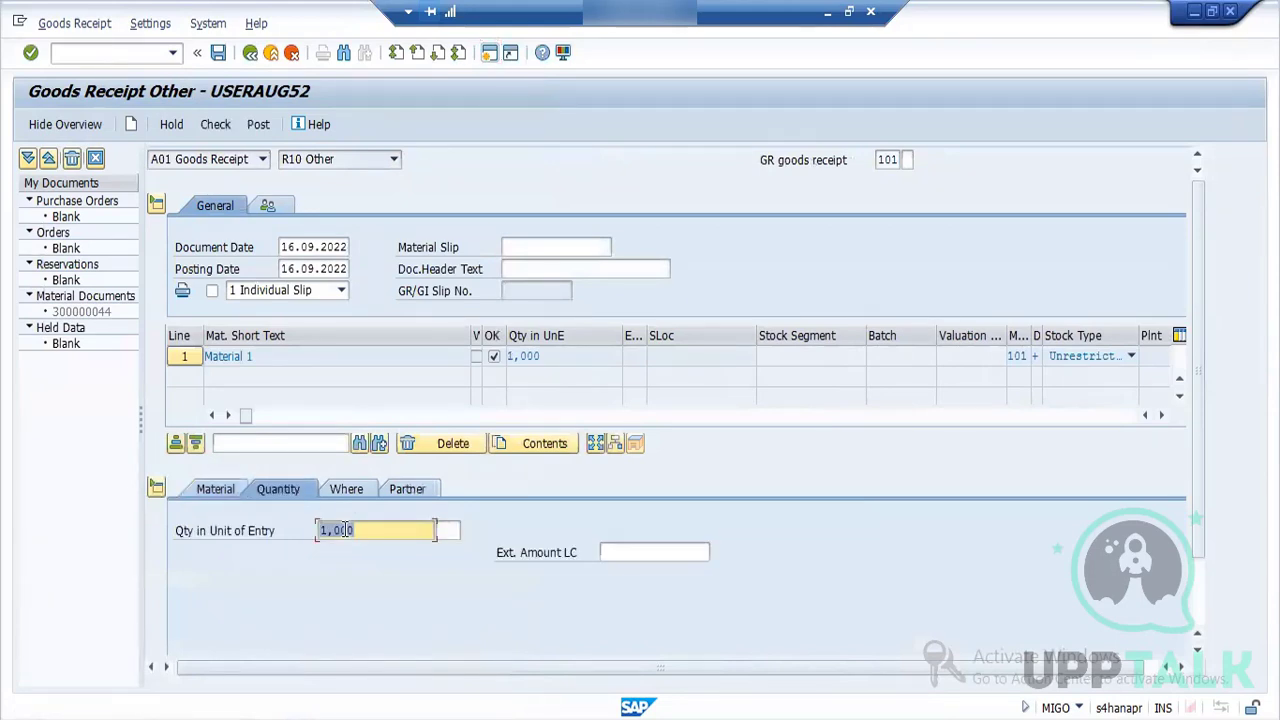
Step: Assign plant FORD and storage location SS03 to the goods receipt item
left_click(343, 488)
left_click(348, 574)
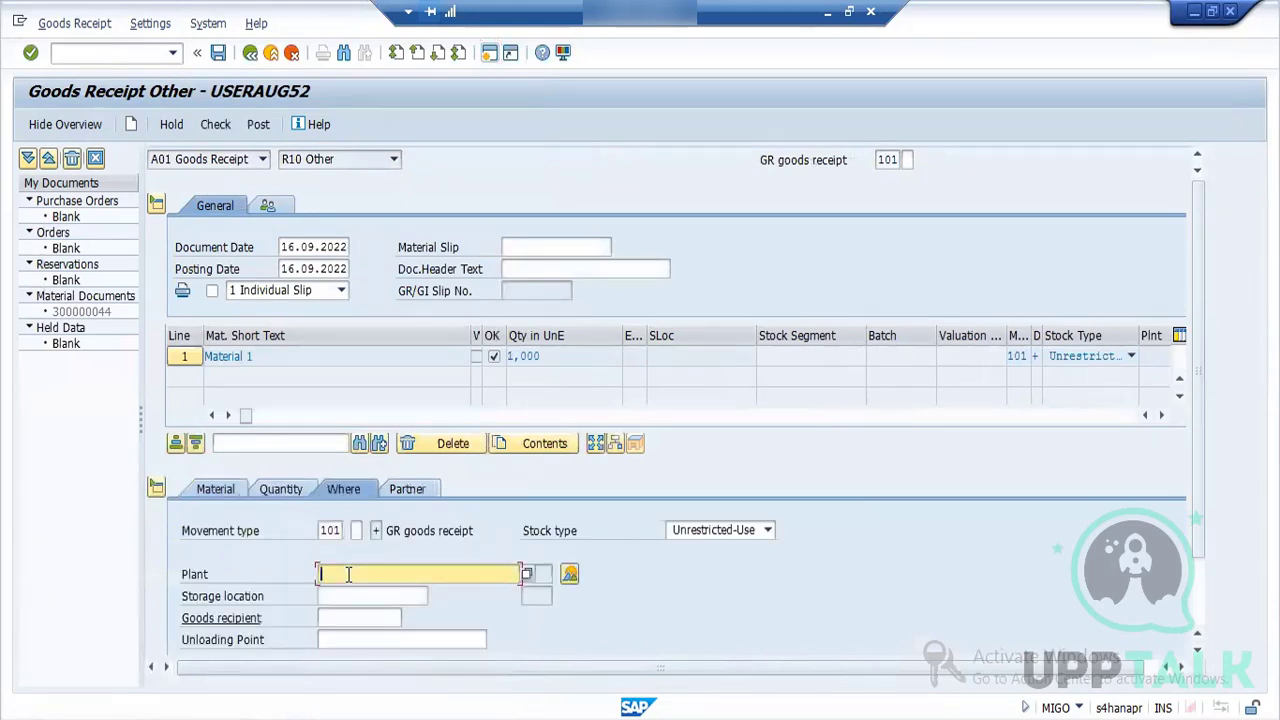
left_click(348, 592)
left_click(348, 594)
left_click(348, 612)
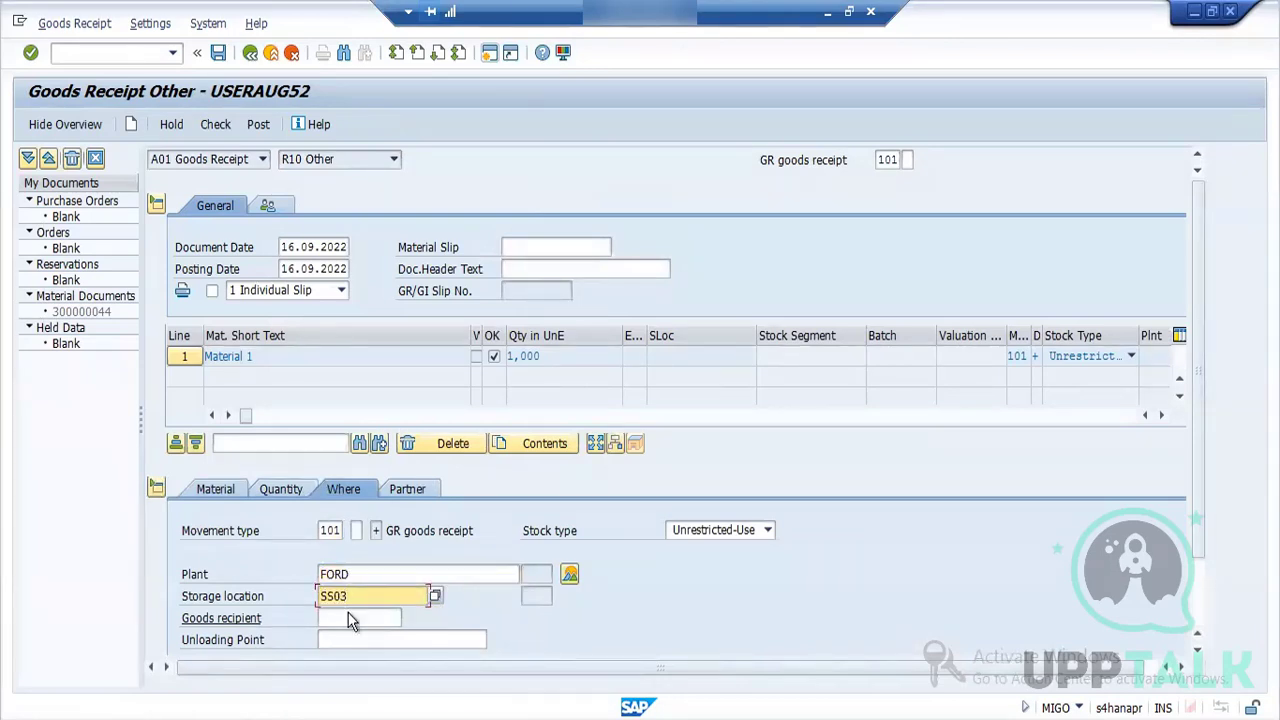
key("Return")
Step: Open the item's partner data, then display the existing purchase order with transaction me23n in a new session to look up its vendor
left_click(418, 489)
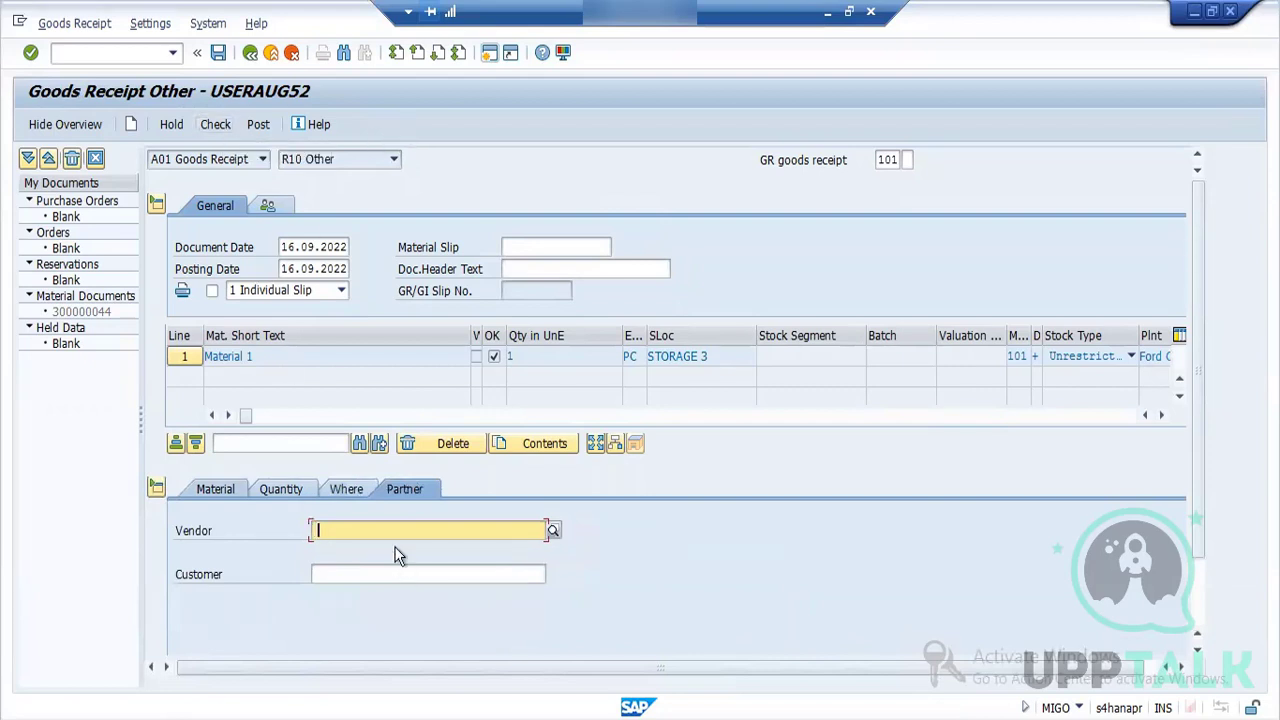
left_click(488, 56)
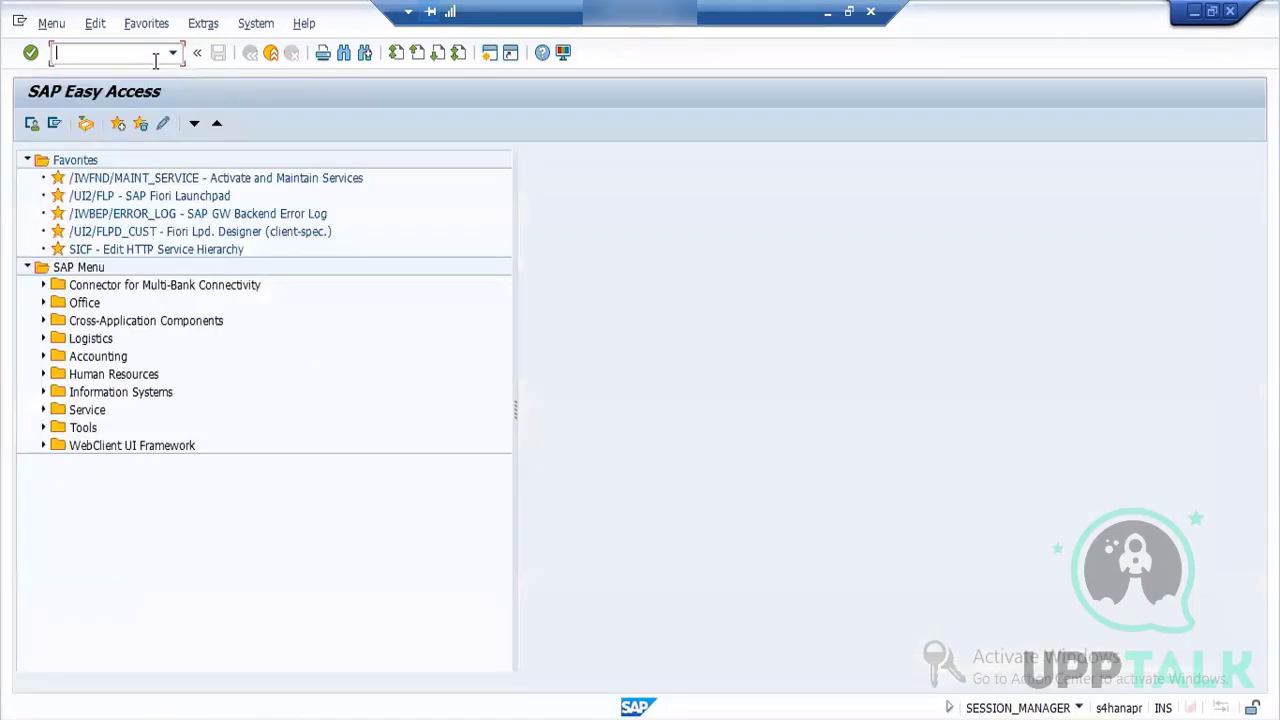
type("me23n")
key("Return")
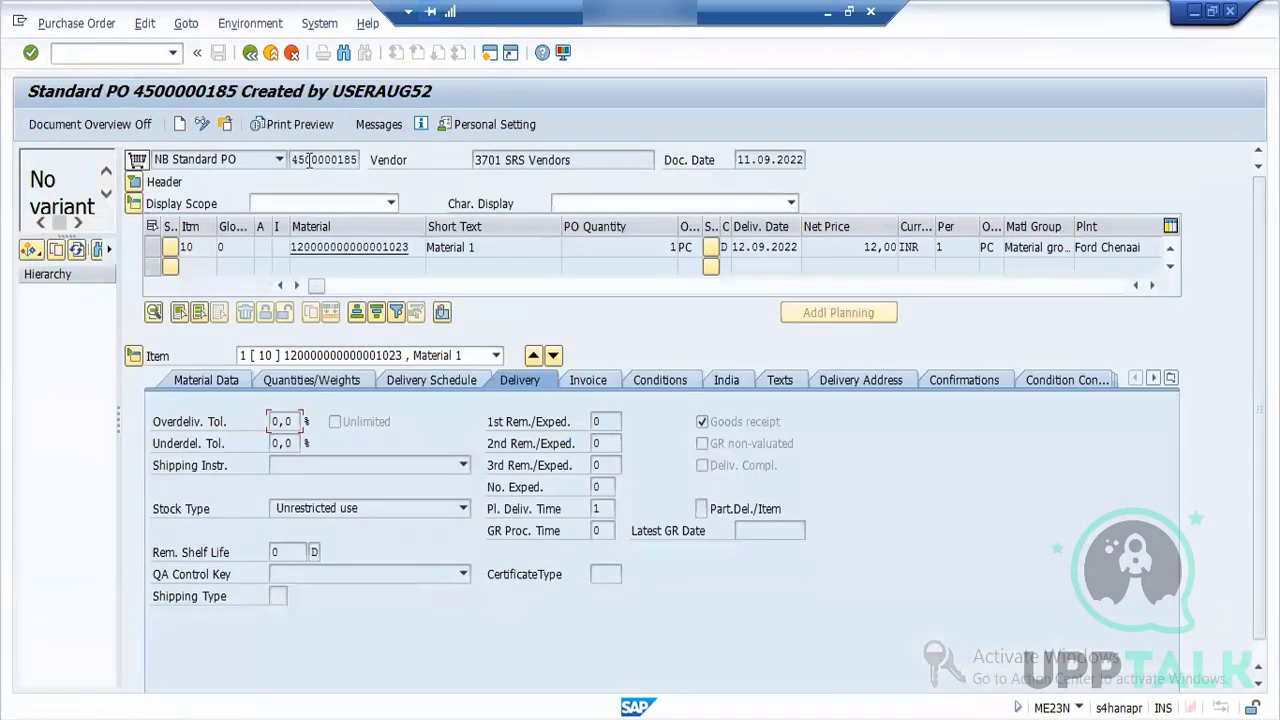
Step: Run transaction bp in the second session and look up the vendor's business partner number
left_click(124, 53)
type("/nbp")
key("Return")
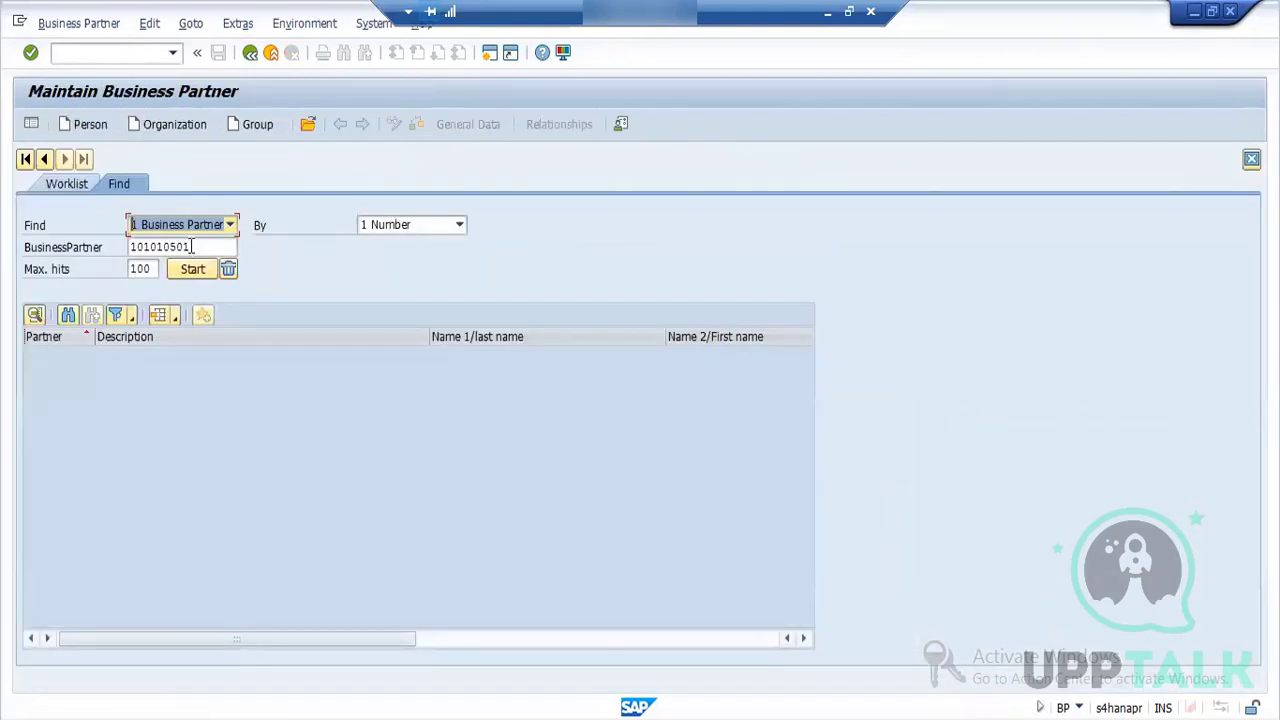
type("1")
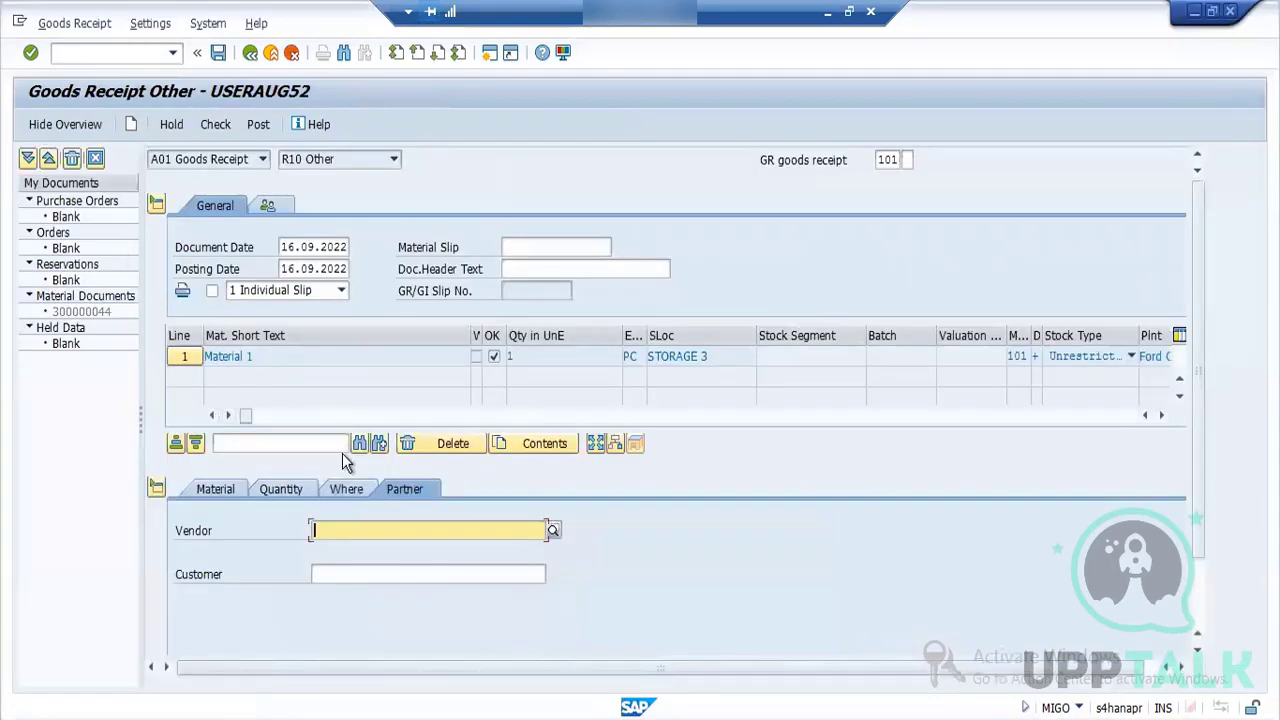
Step: Try to enter the business partner number as the vendor of the goods receipt item
type("101010501")
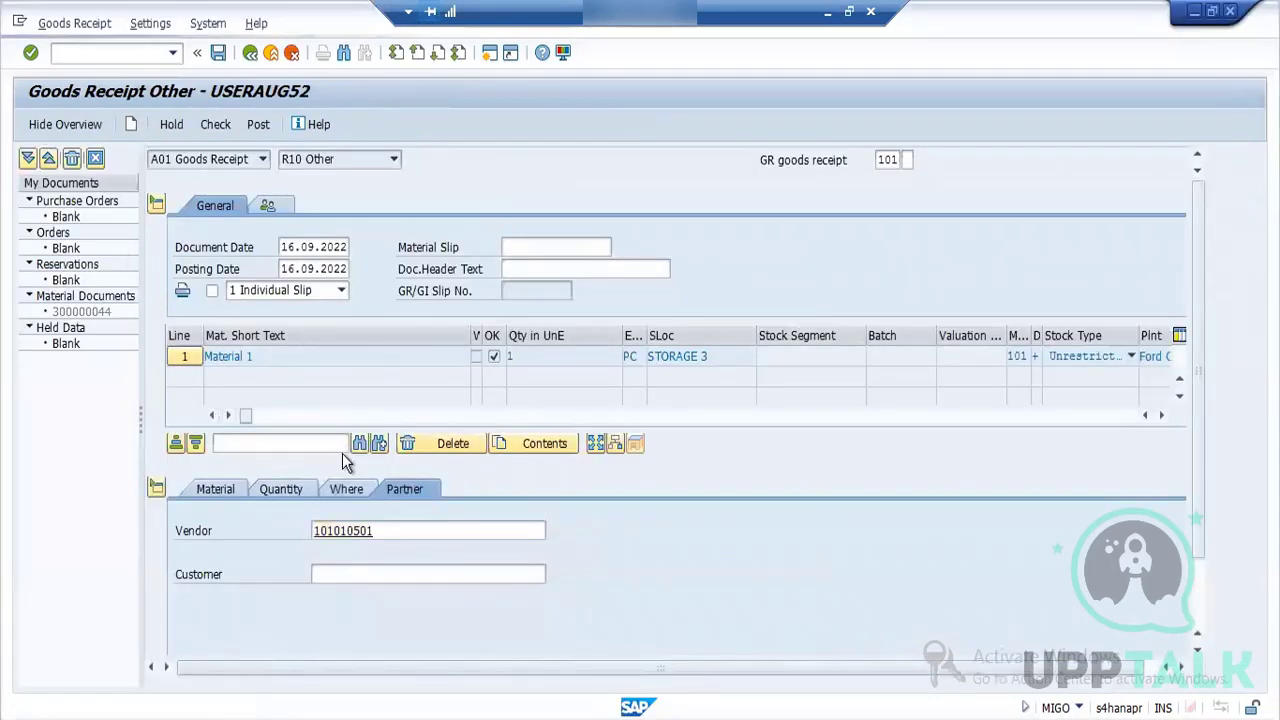
key("Return")
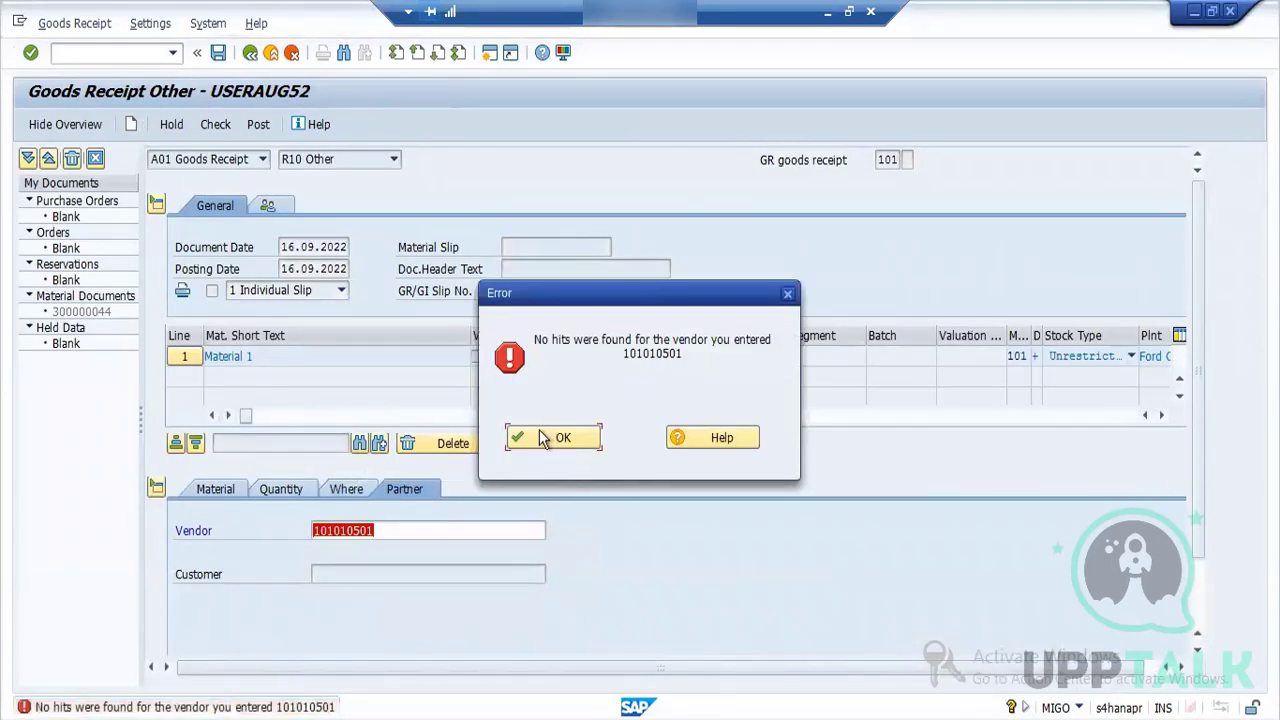
left_click(540, 431)
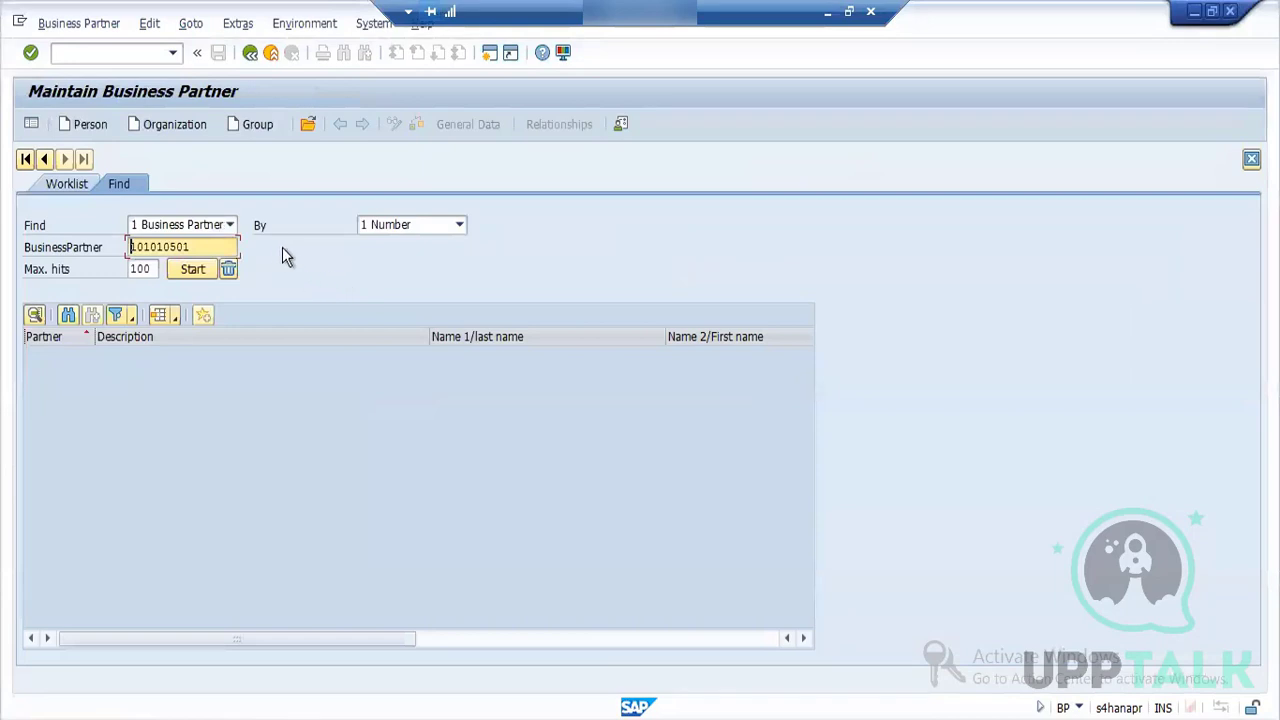
Step: Run transaction se16n and search table IBPSUPPLIER for the vendor assigned to the business partner number
left_click(143, 53)
type("/nse16n")
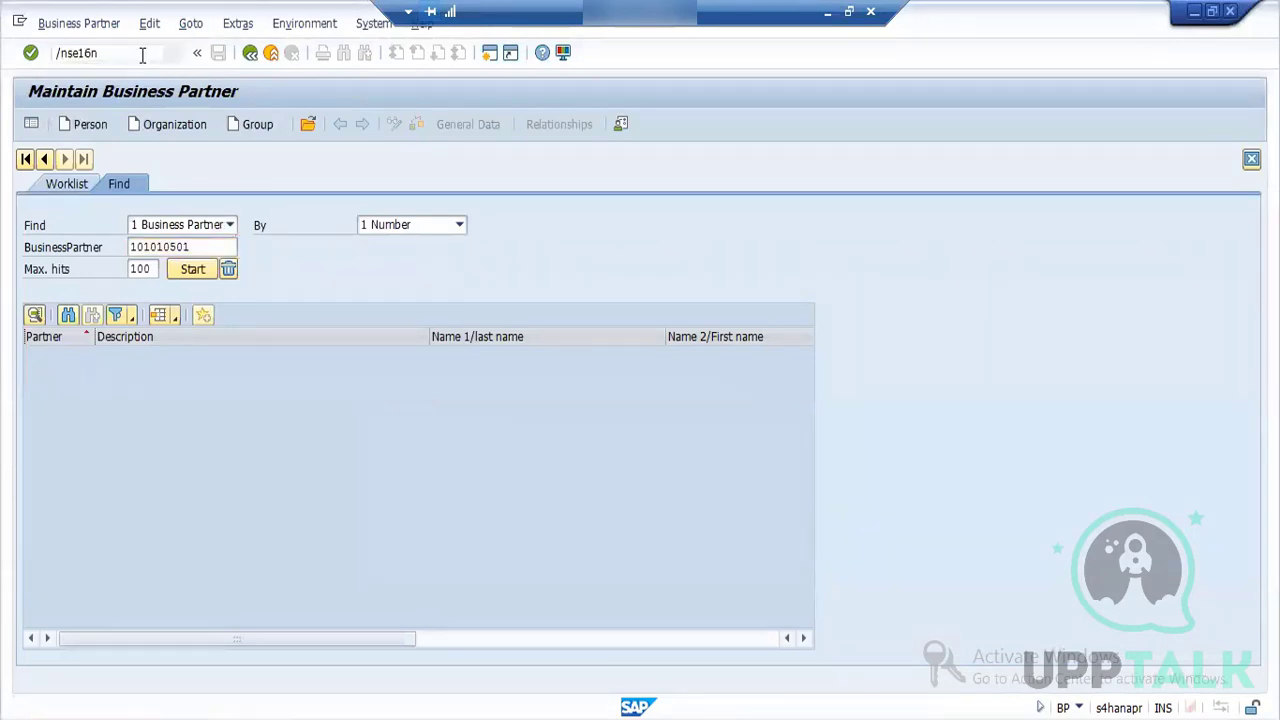
key("Return")
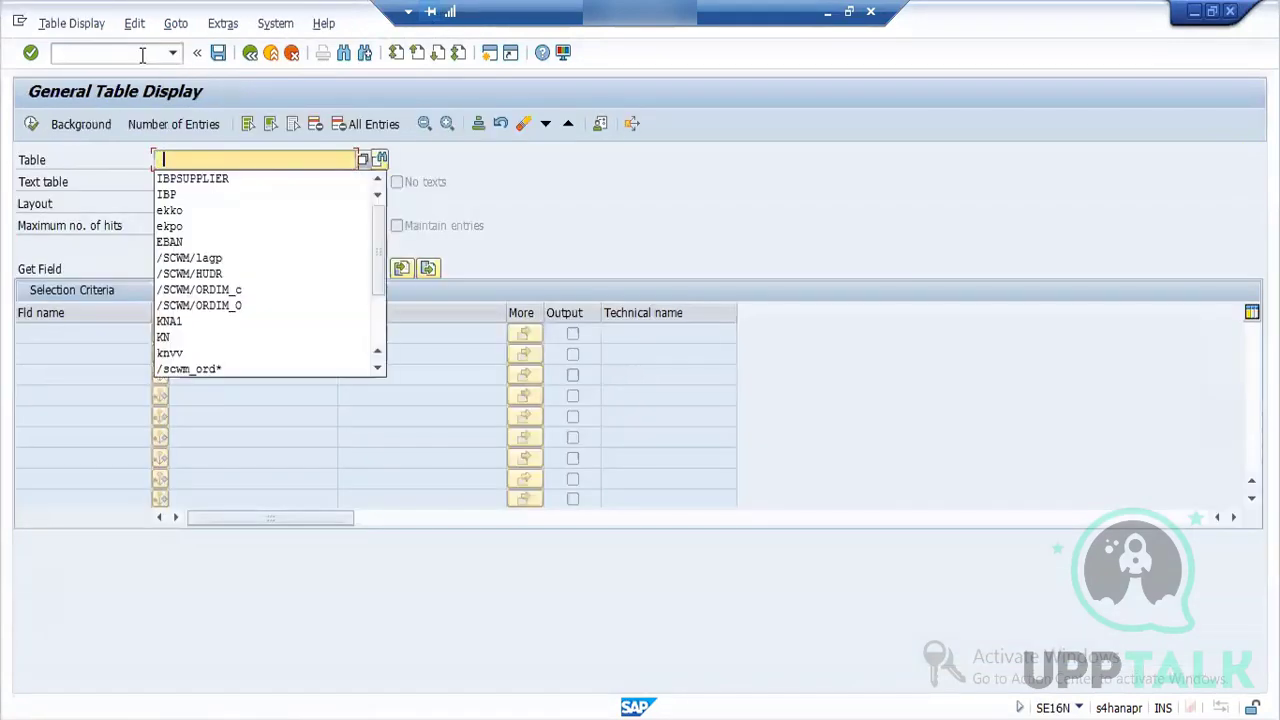
left_click(222, 178)
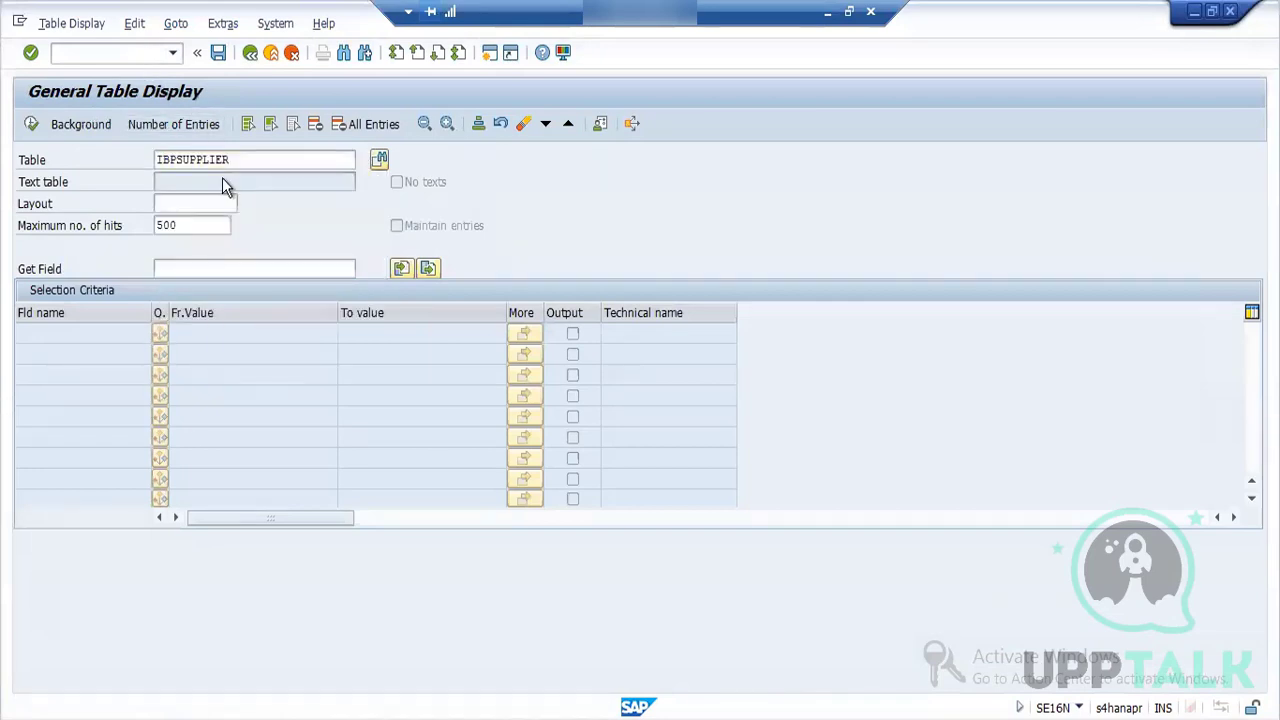
left_click(200, 355)
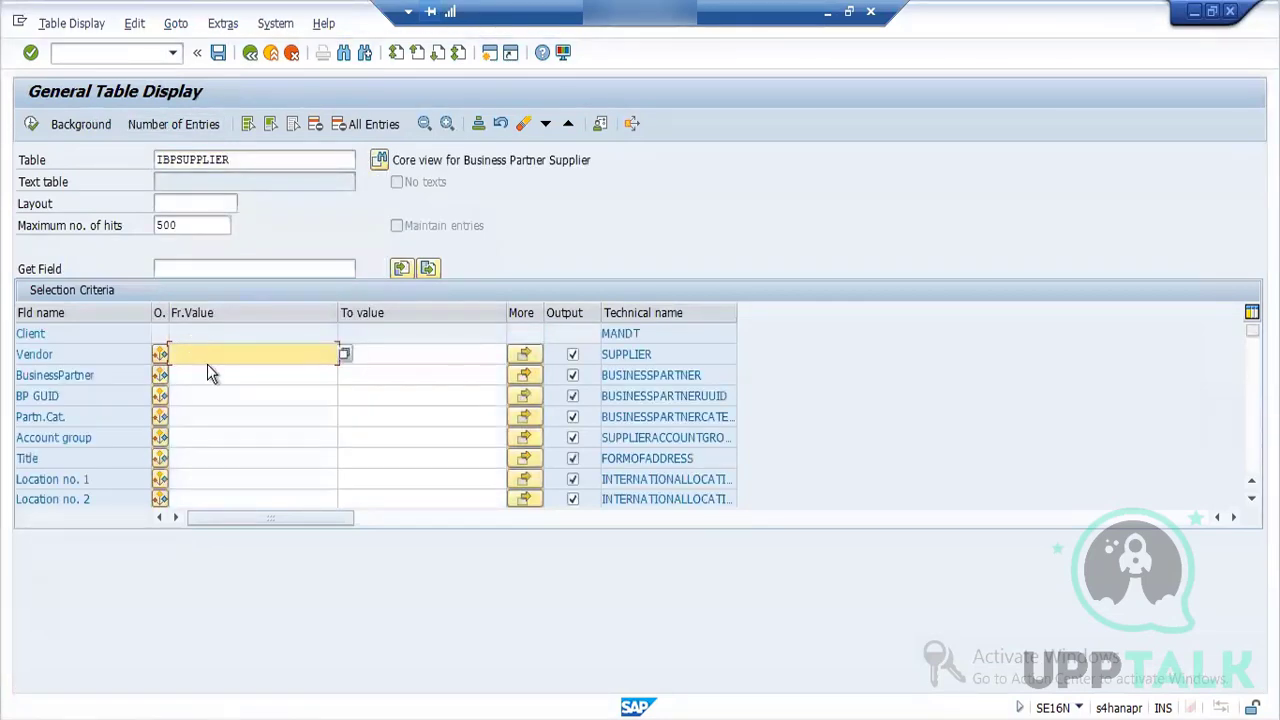
left_click(210, 374)
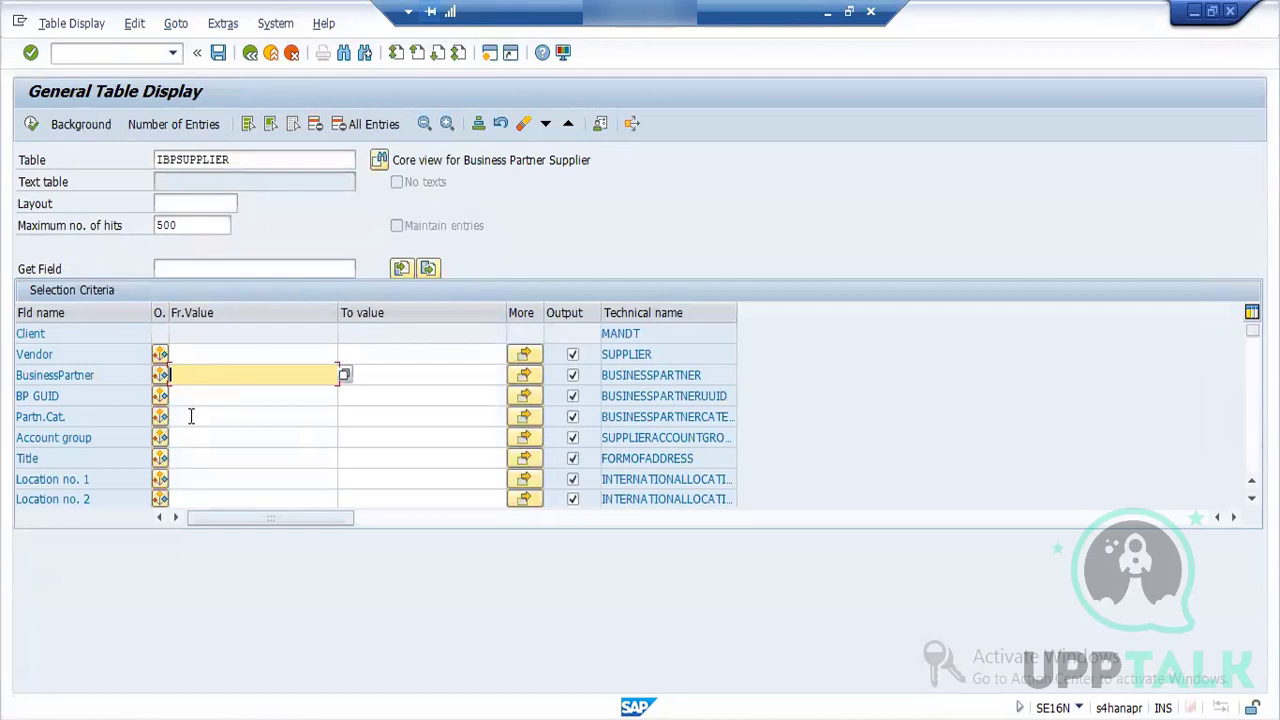
left_click(191, 416)
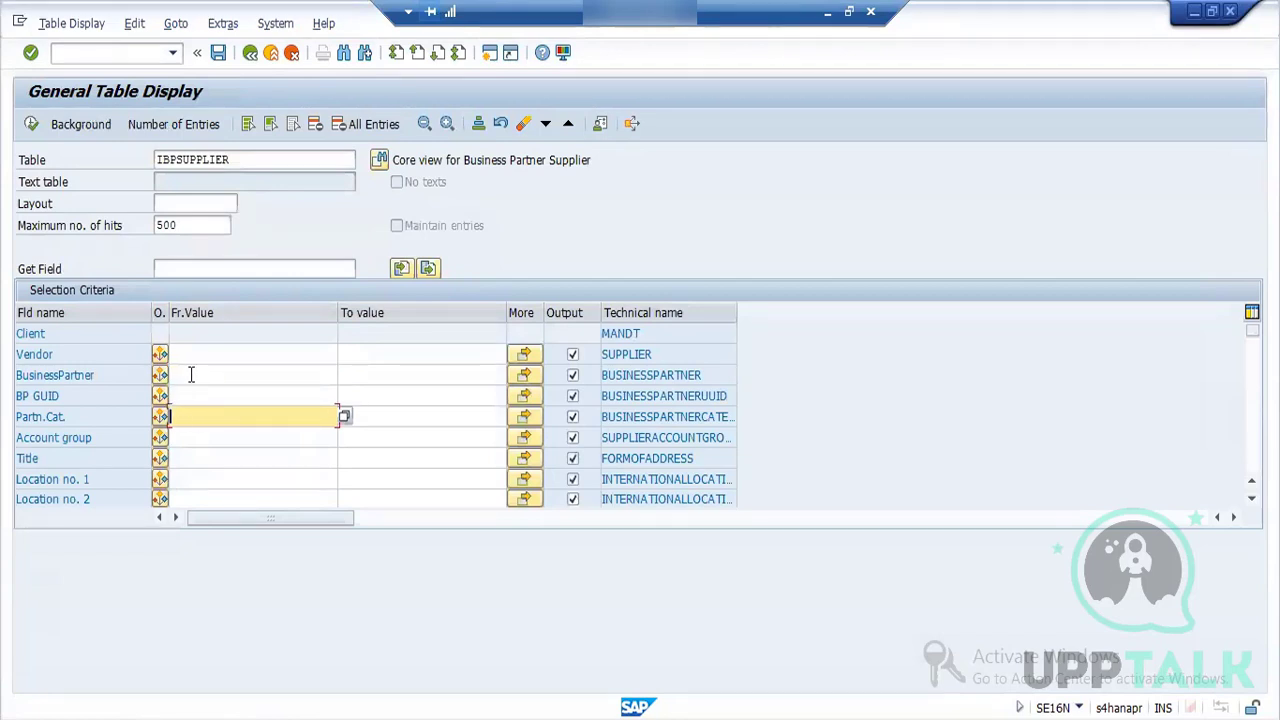
left_click(189, 374)
type("101010501")
left_click(31, 124)
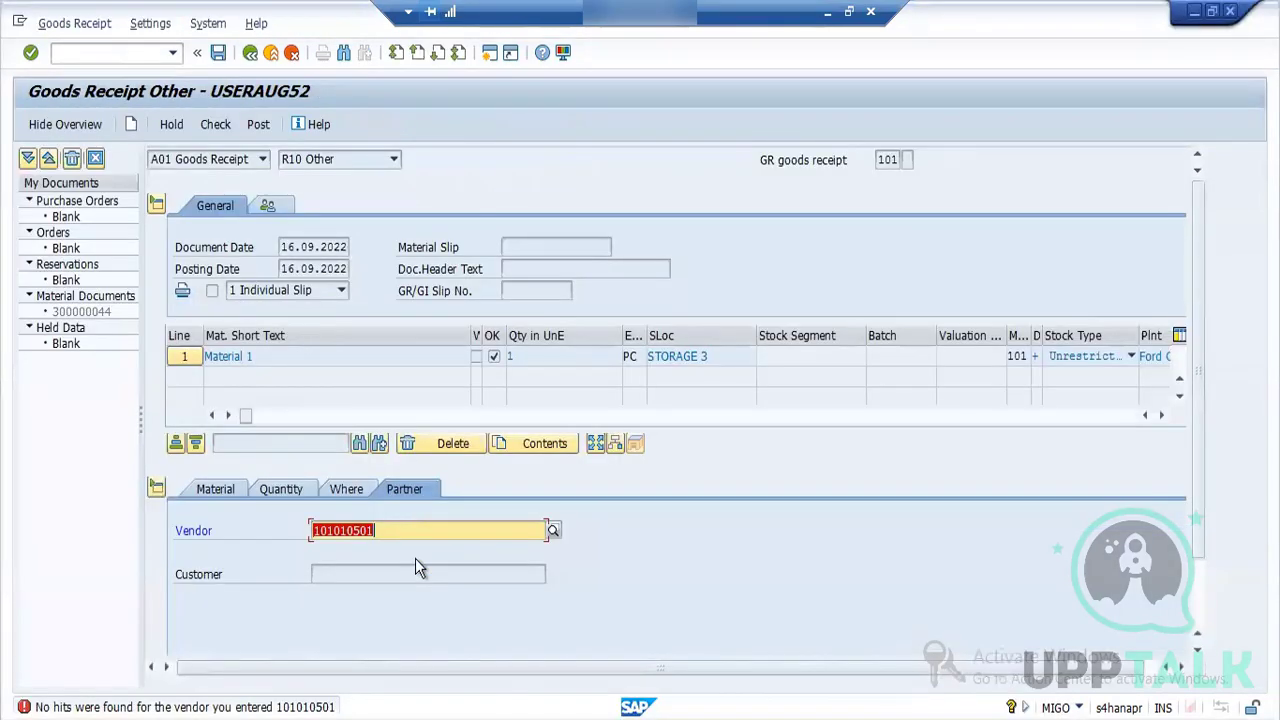
Step: Replace the vendor of the goods receipt item with the supplier number of SRS Vendors
key("BackSpace")
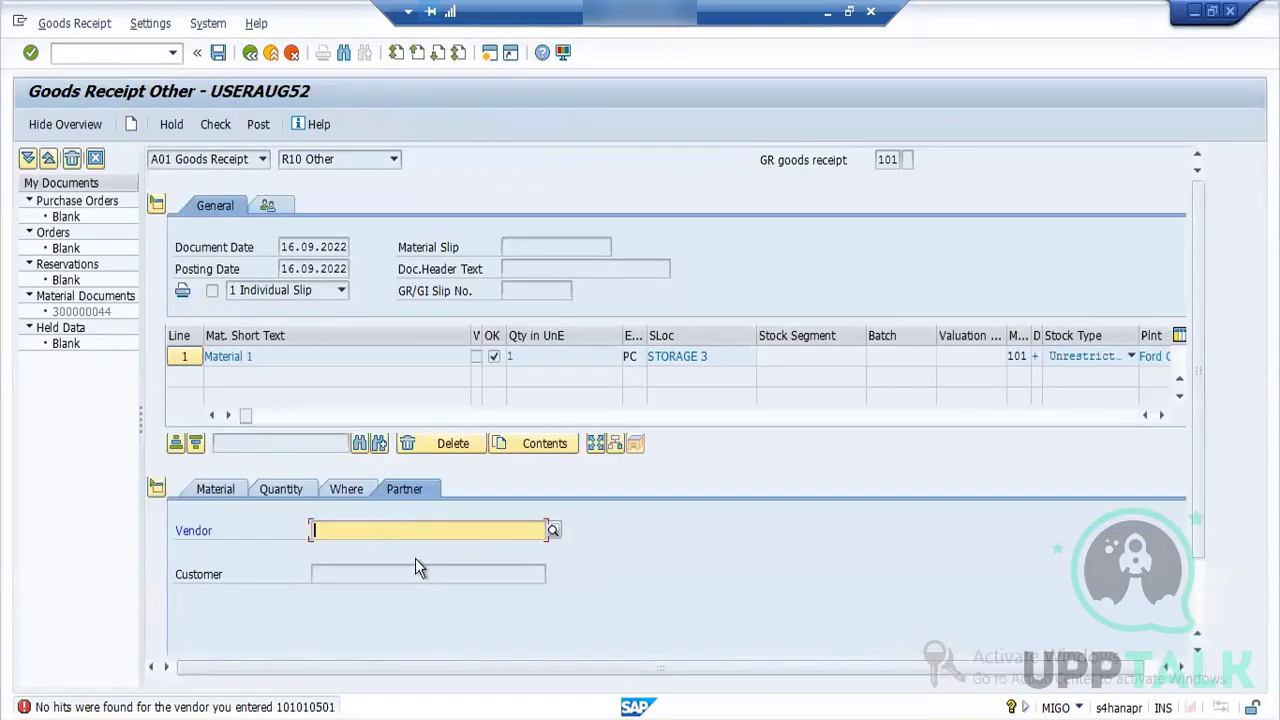
type("37")
key("Return")
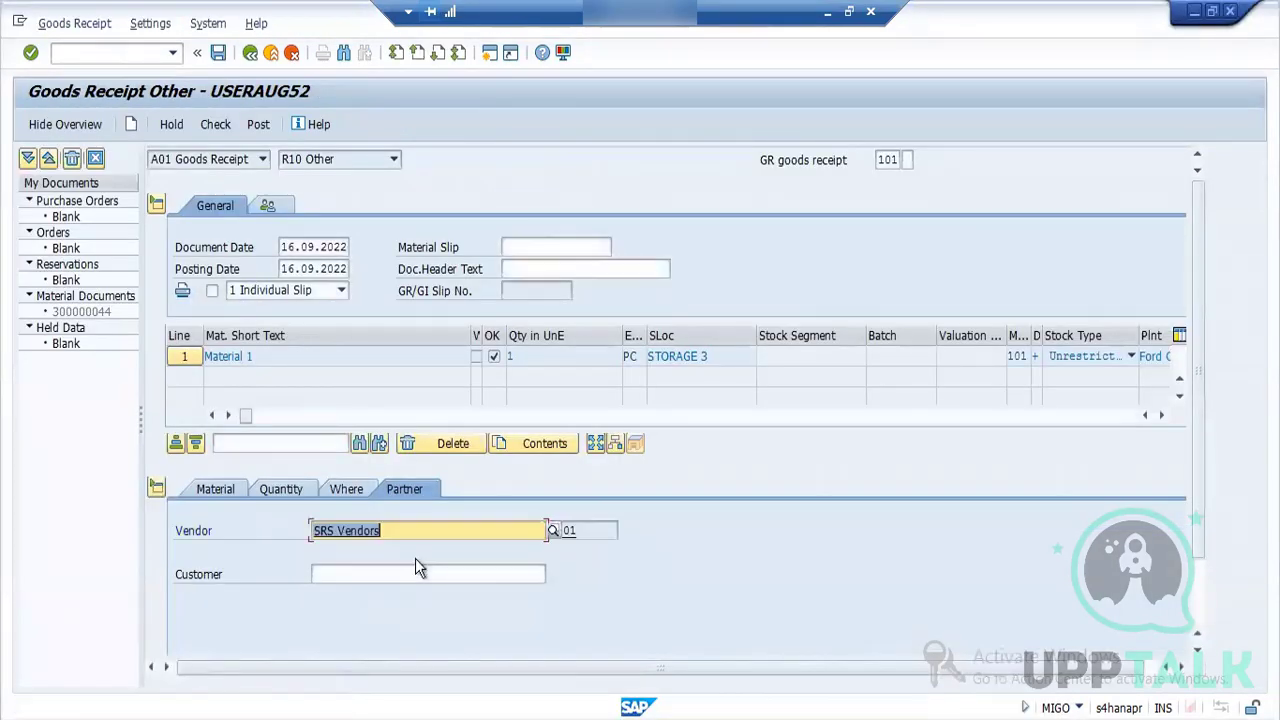
Step: Check the goods receipt and read the item's error log about the supplier and purchasing organization
left_click(217, 126)
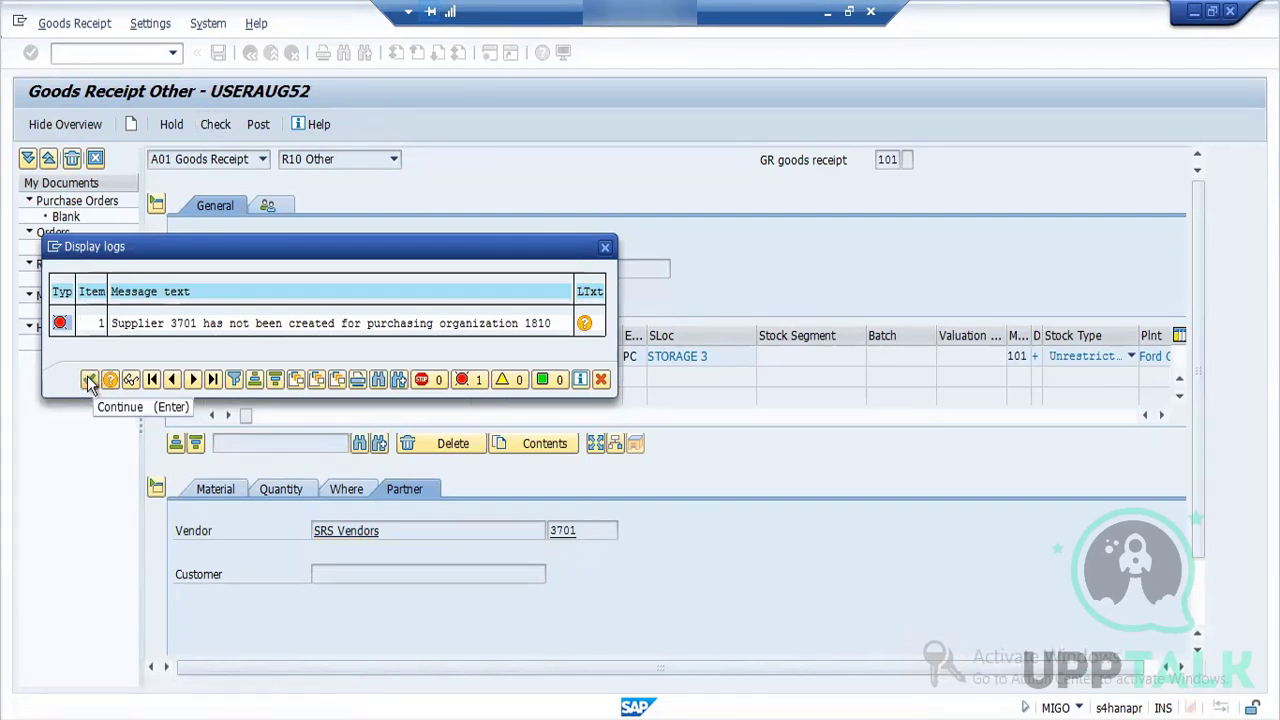
left_click(89, 380)
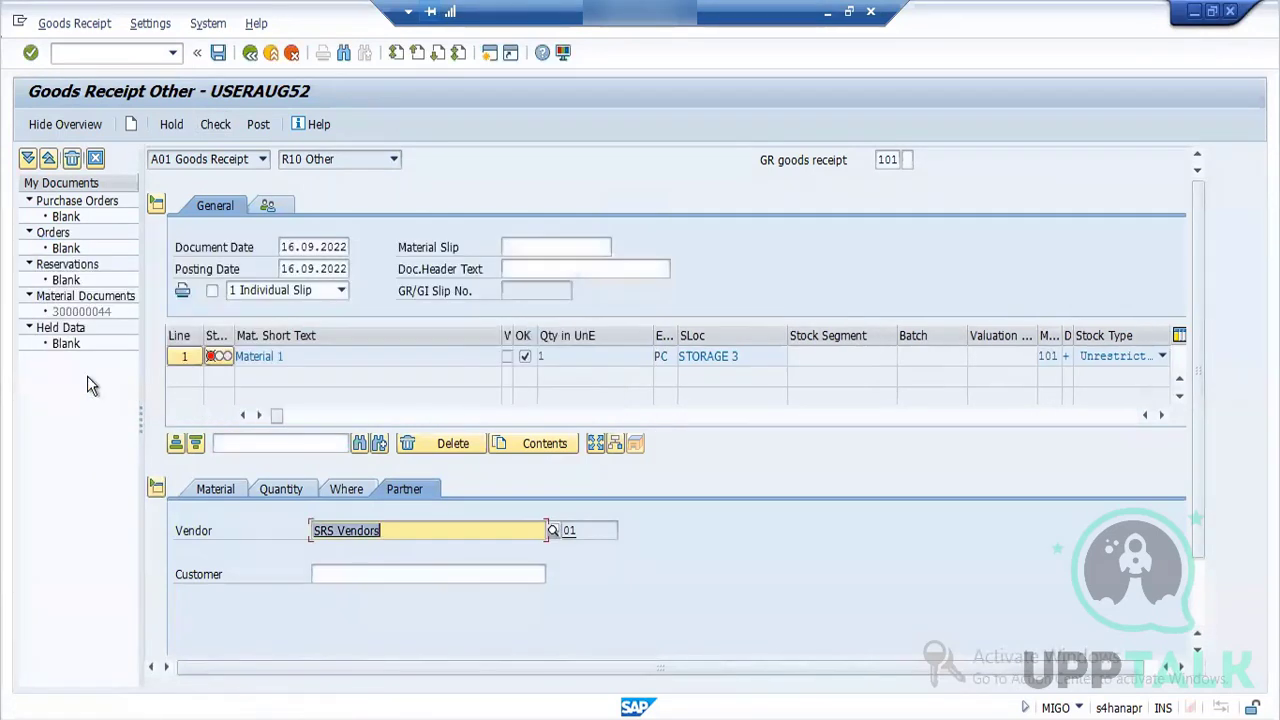
left_click(207, 360)
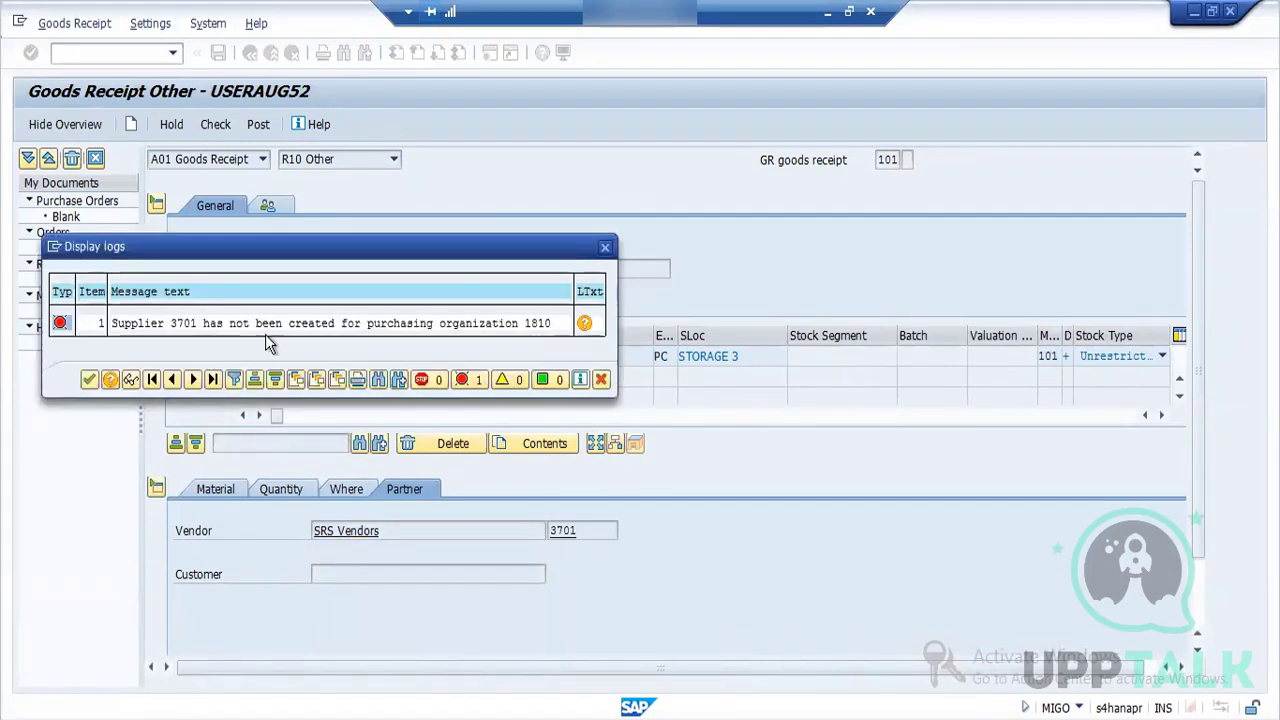
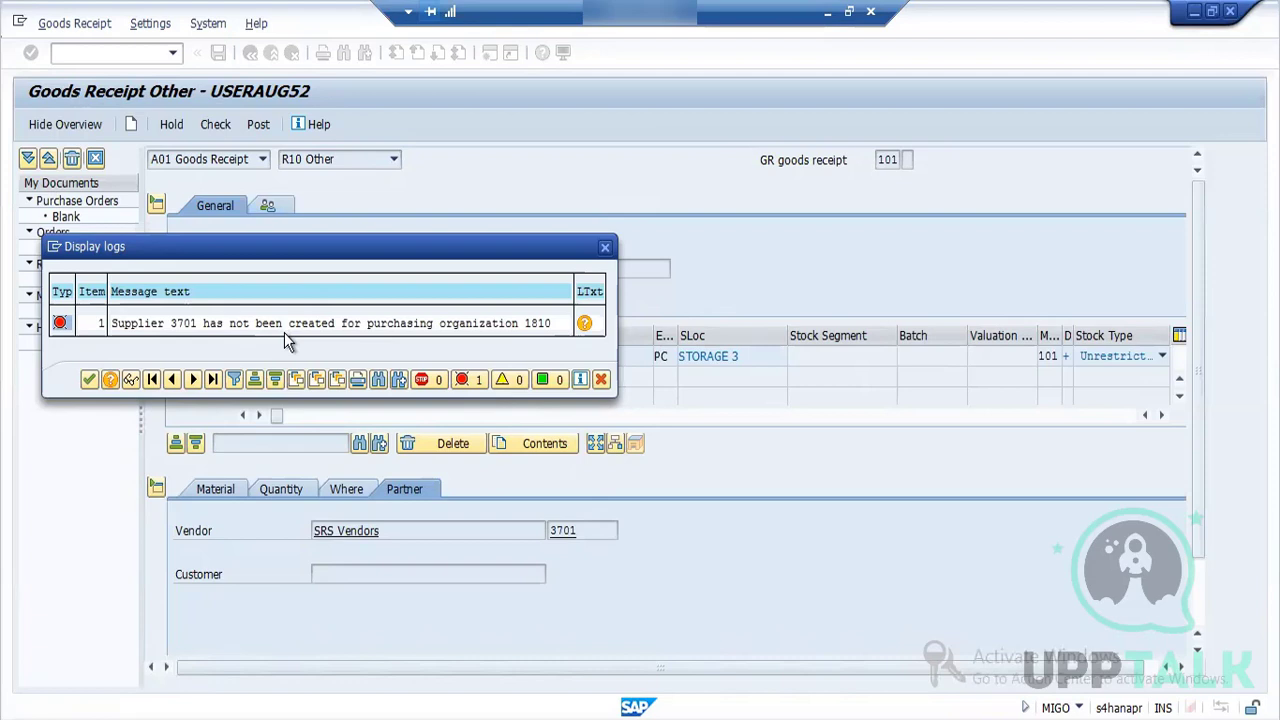
left_click(90, 380)
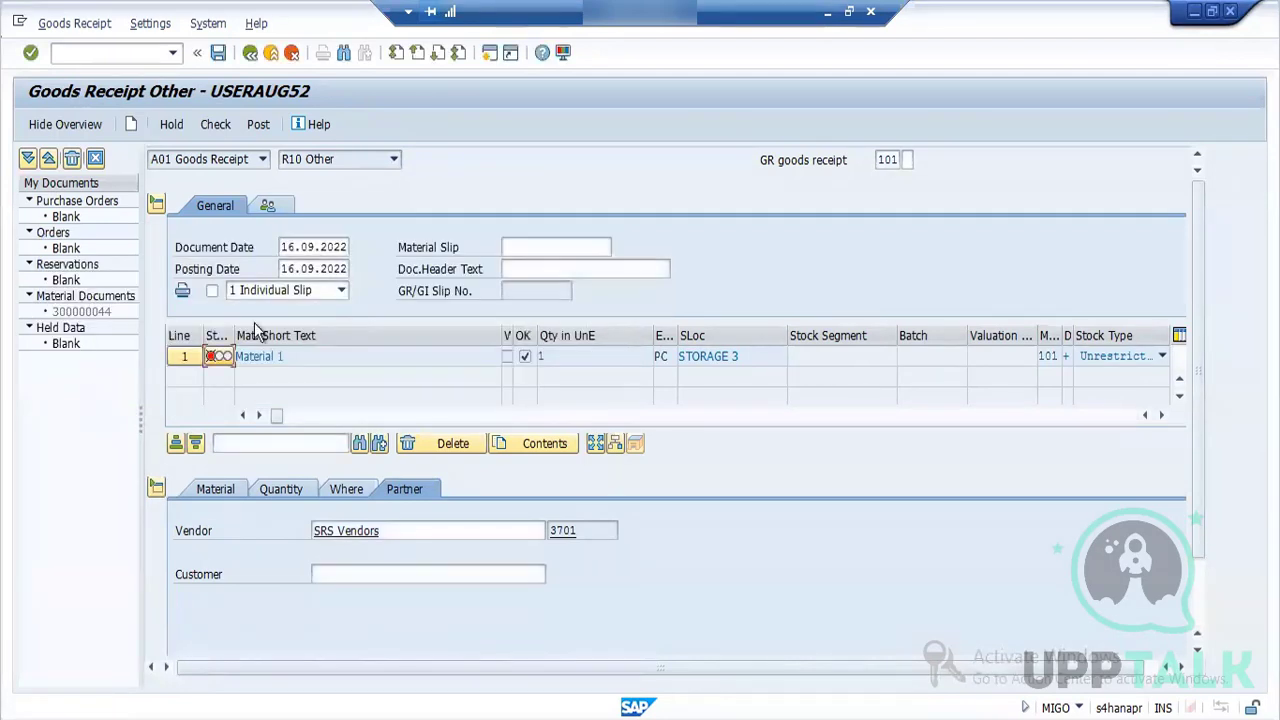
Step: Open transaction SPRO in a new session and start the Materials Management customizing activity for assigning purchasing organizations to plants
left_click(490, 53)
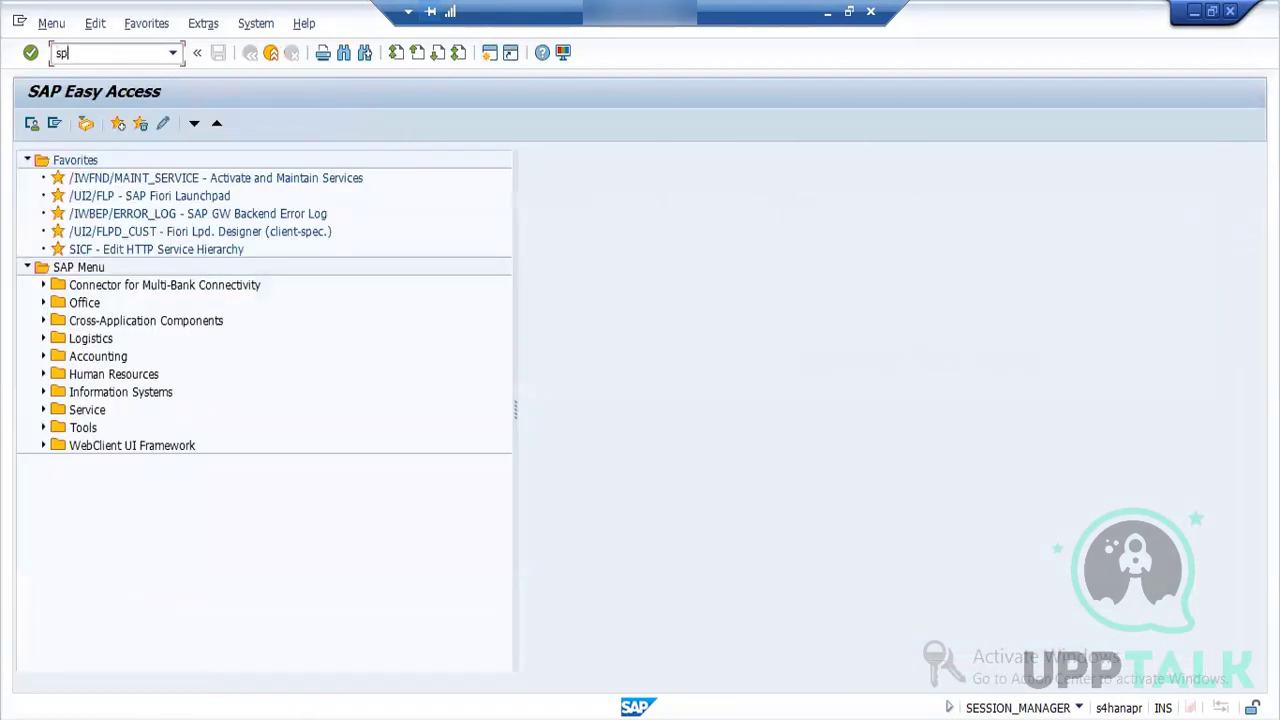
key("Return")
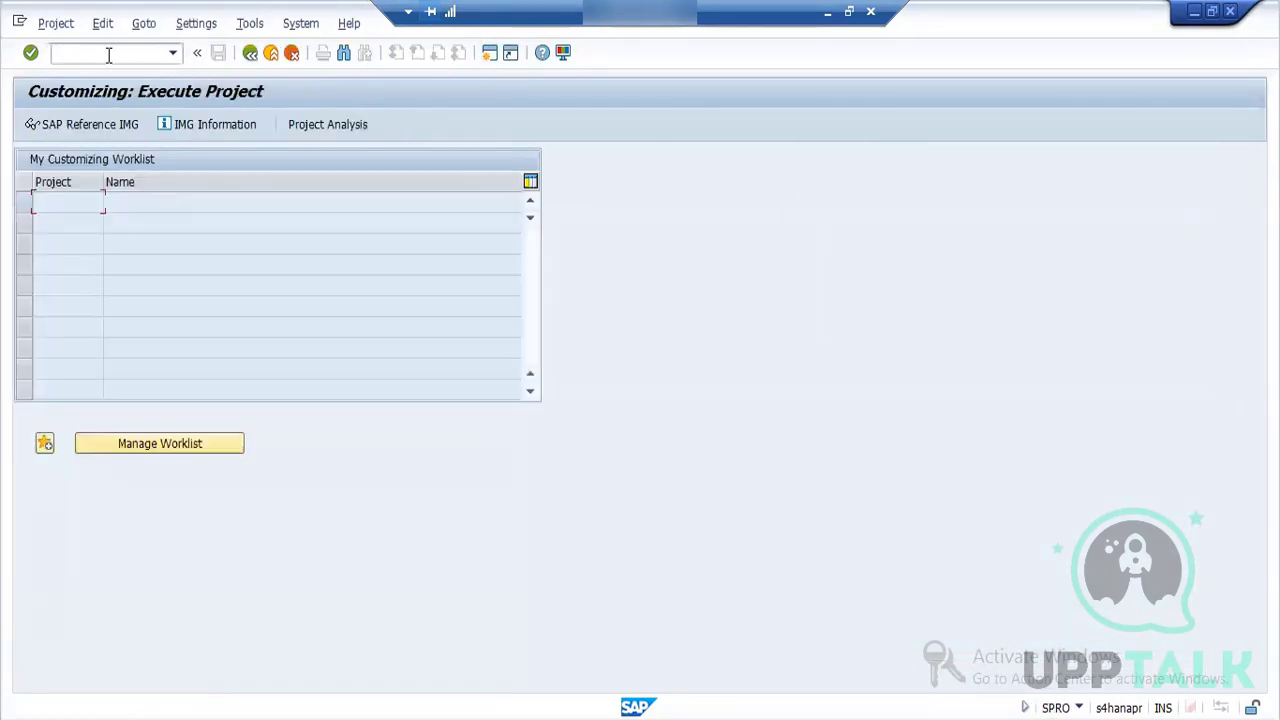
left_click(83, 128)
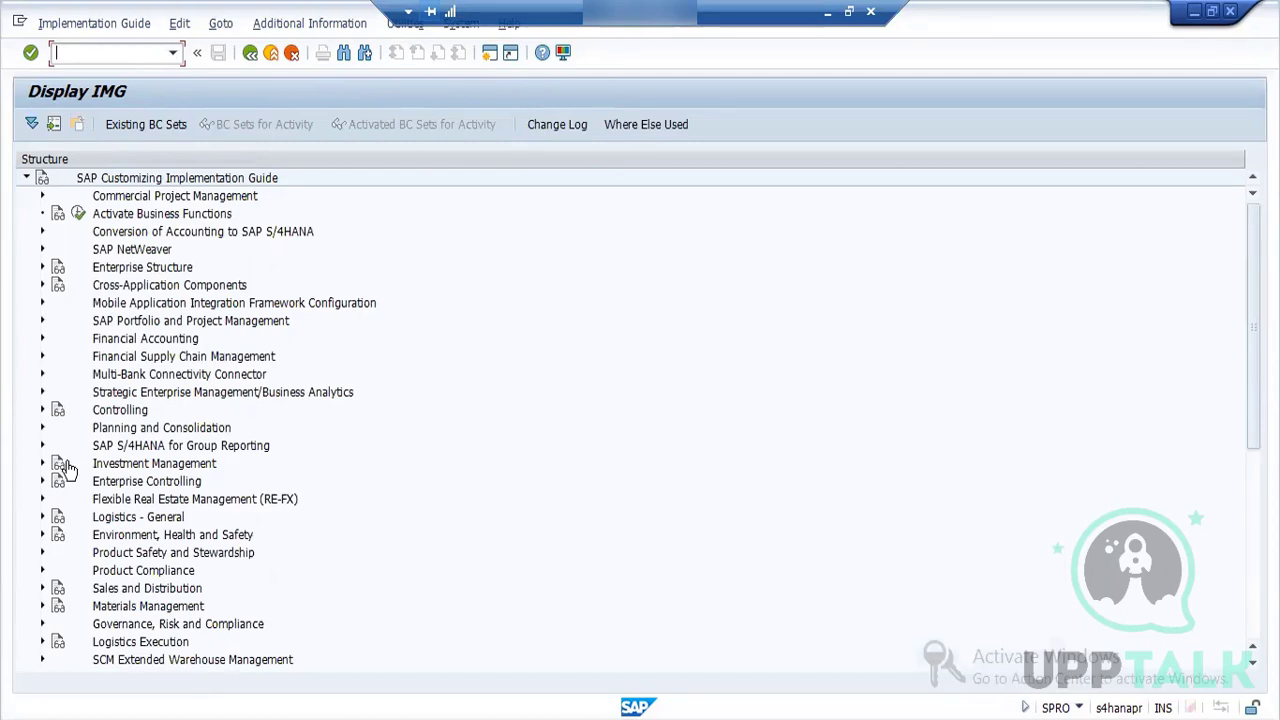
left_click(42, 267)
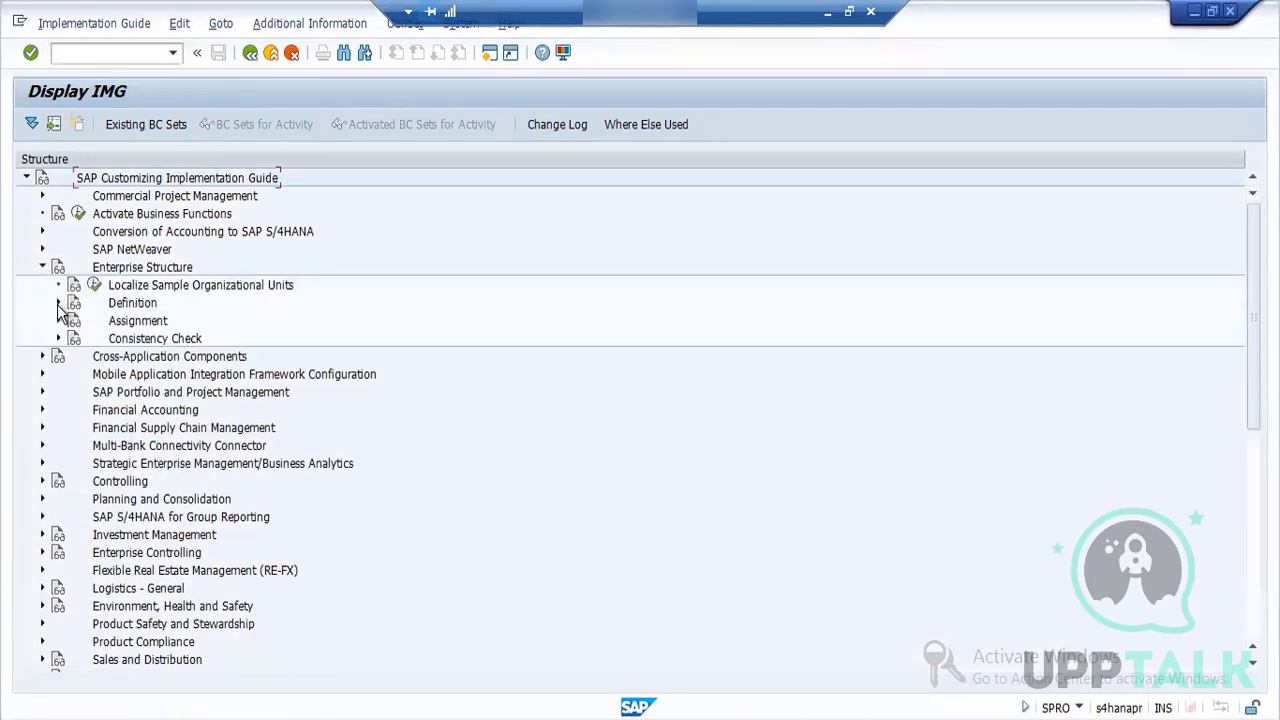
left_click(58, 320)
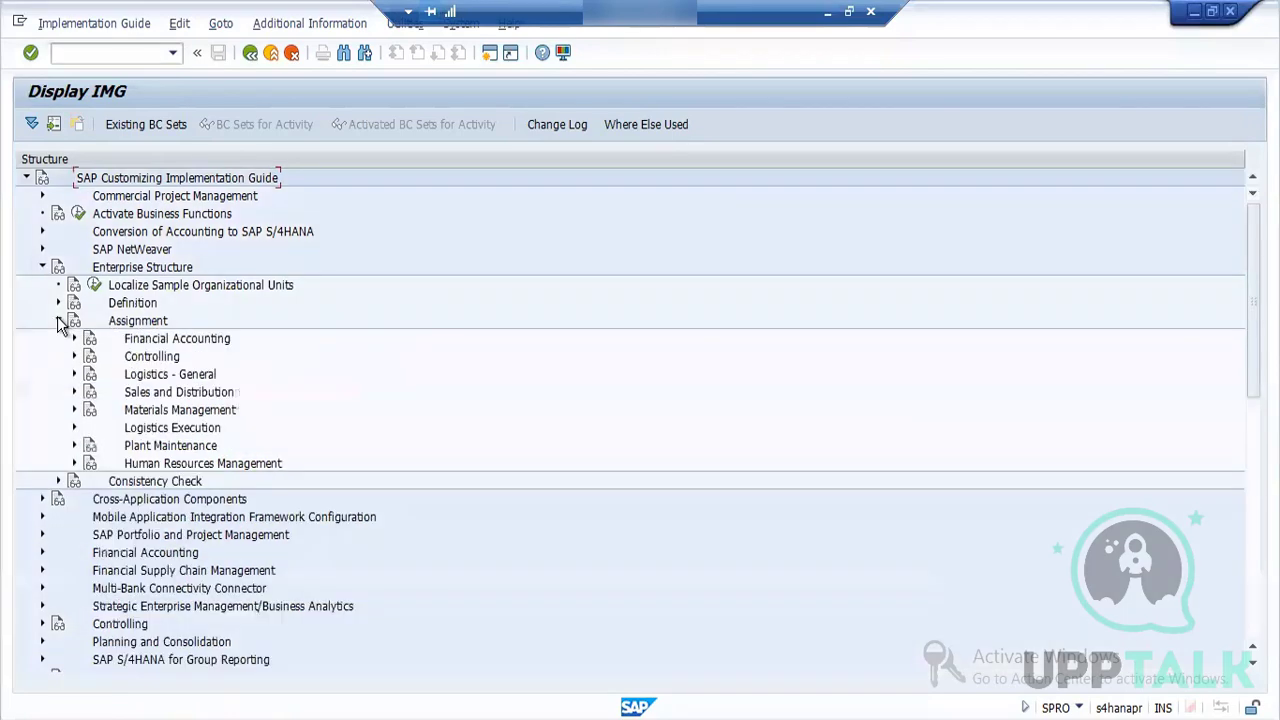
left_click(75, 411)
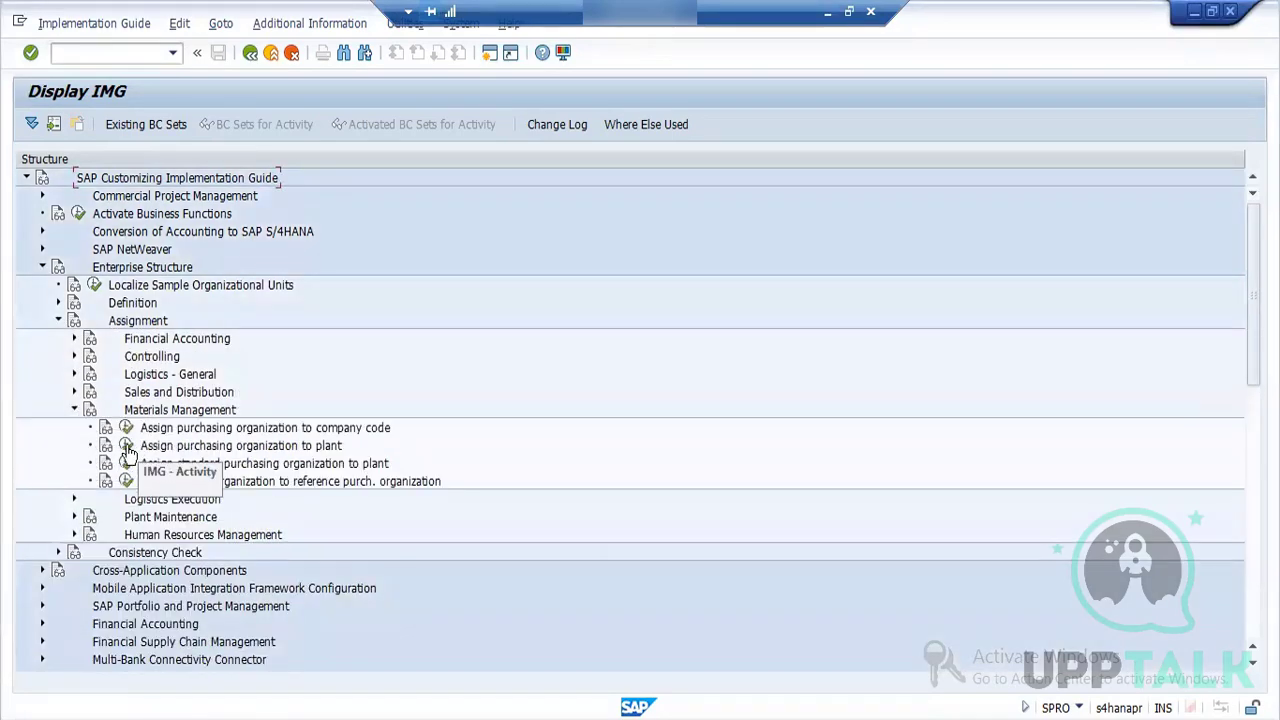
left_click(130, 447)
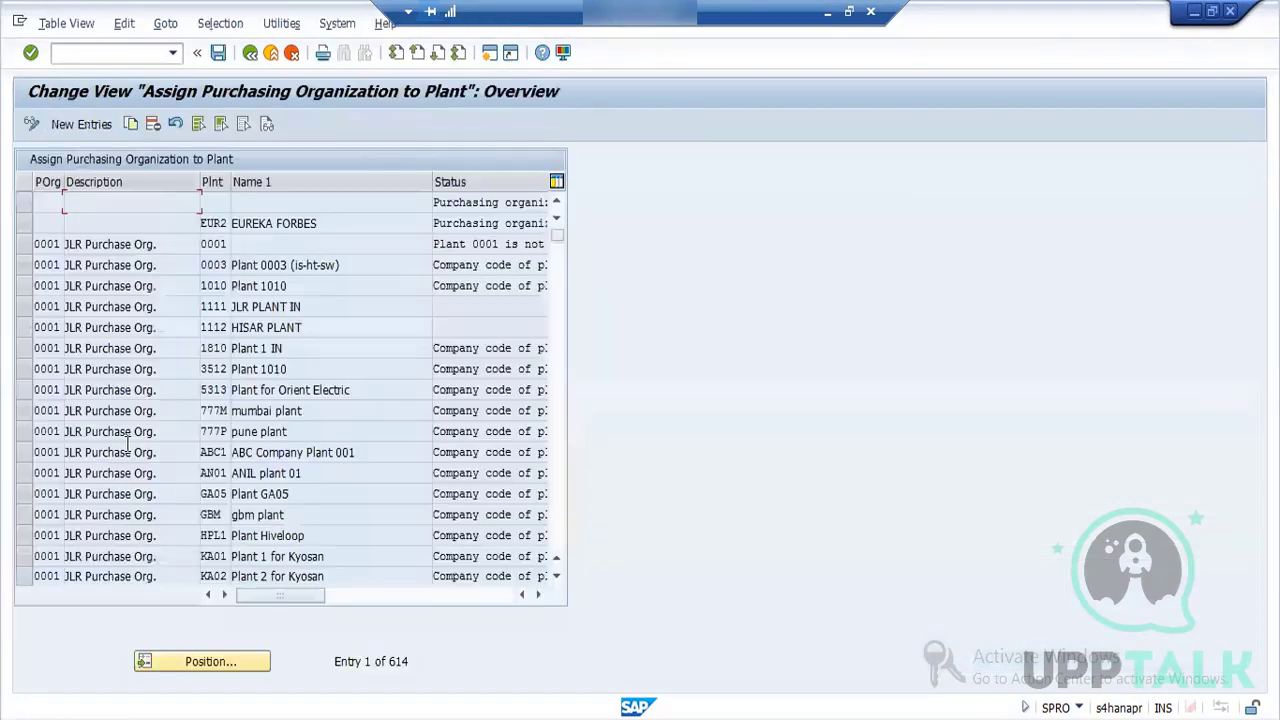
Step: Position the plant assignment list at the entry for purchasing organization 1810 and plant FORD
left_click(235, 663)
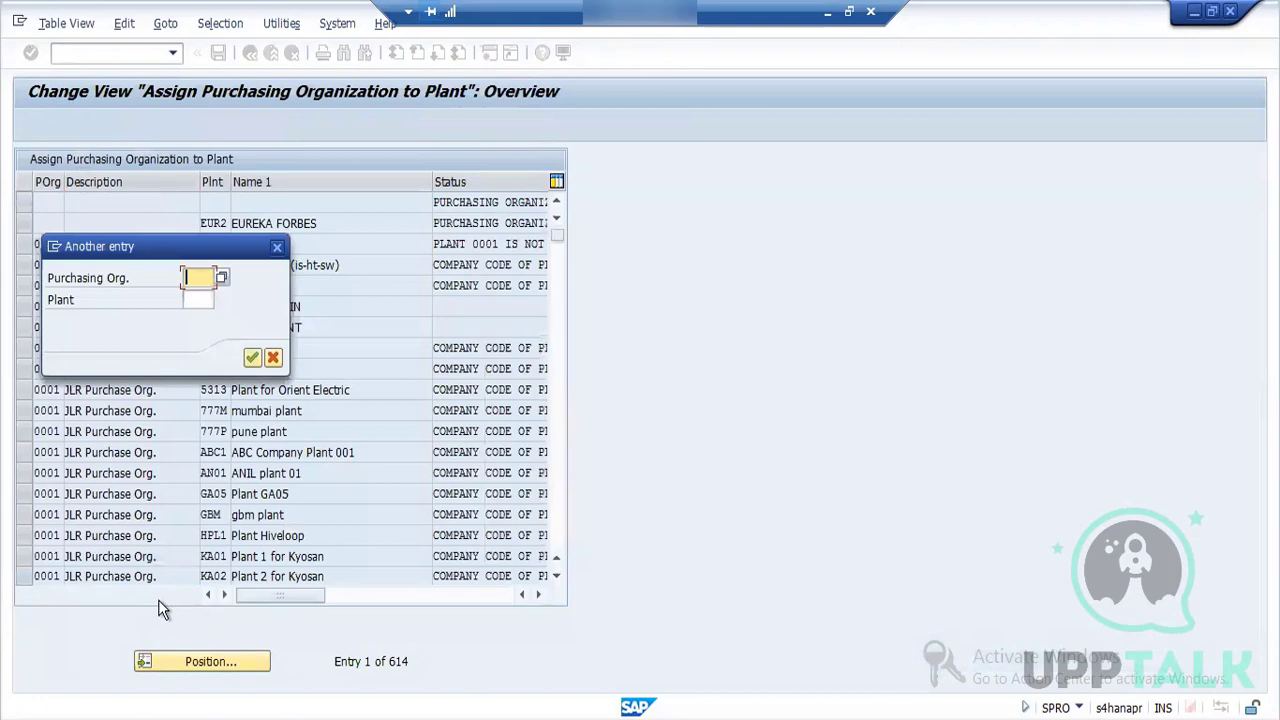
type("1")
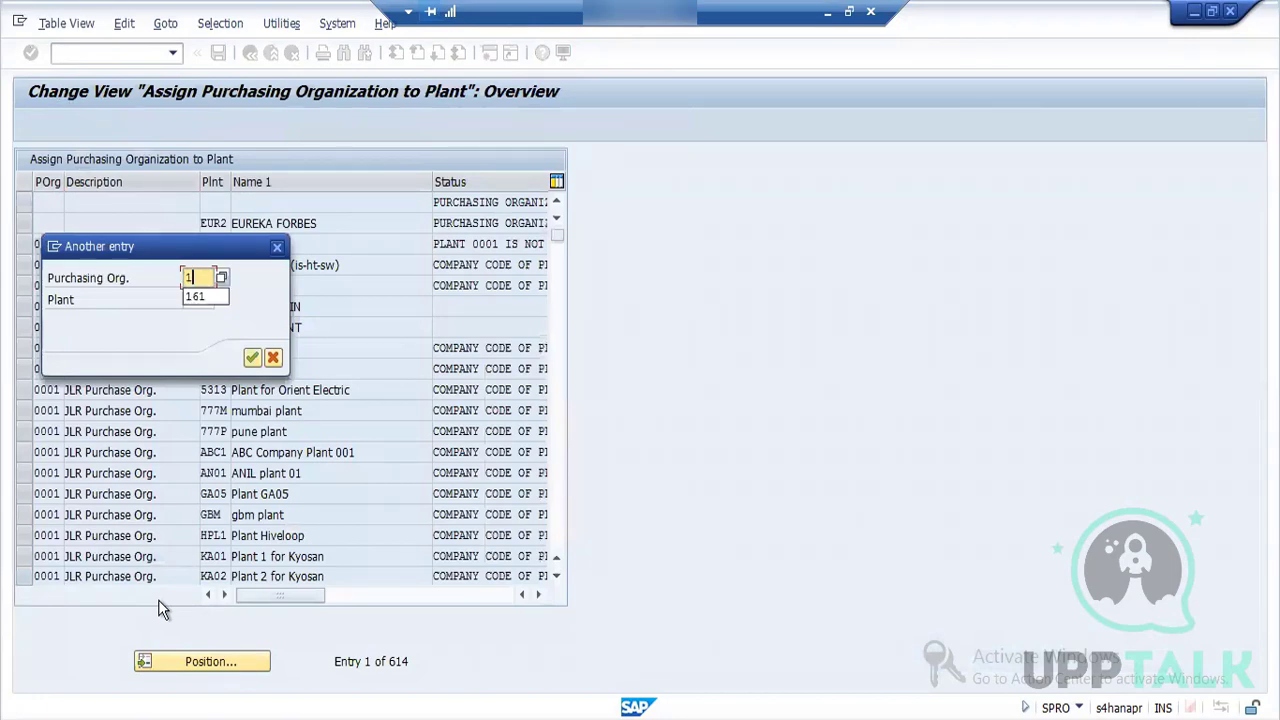
type("810")
key("Return")
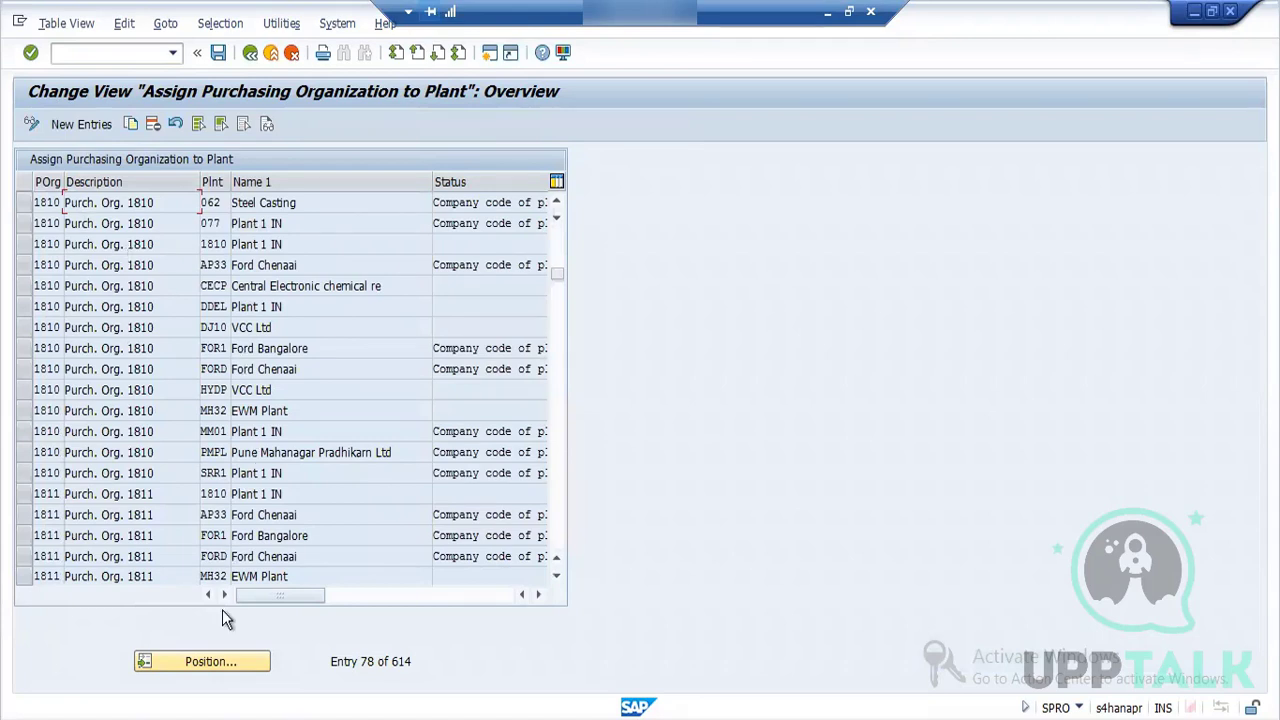
left_click(216, 658)
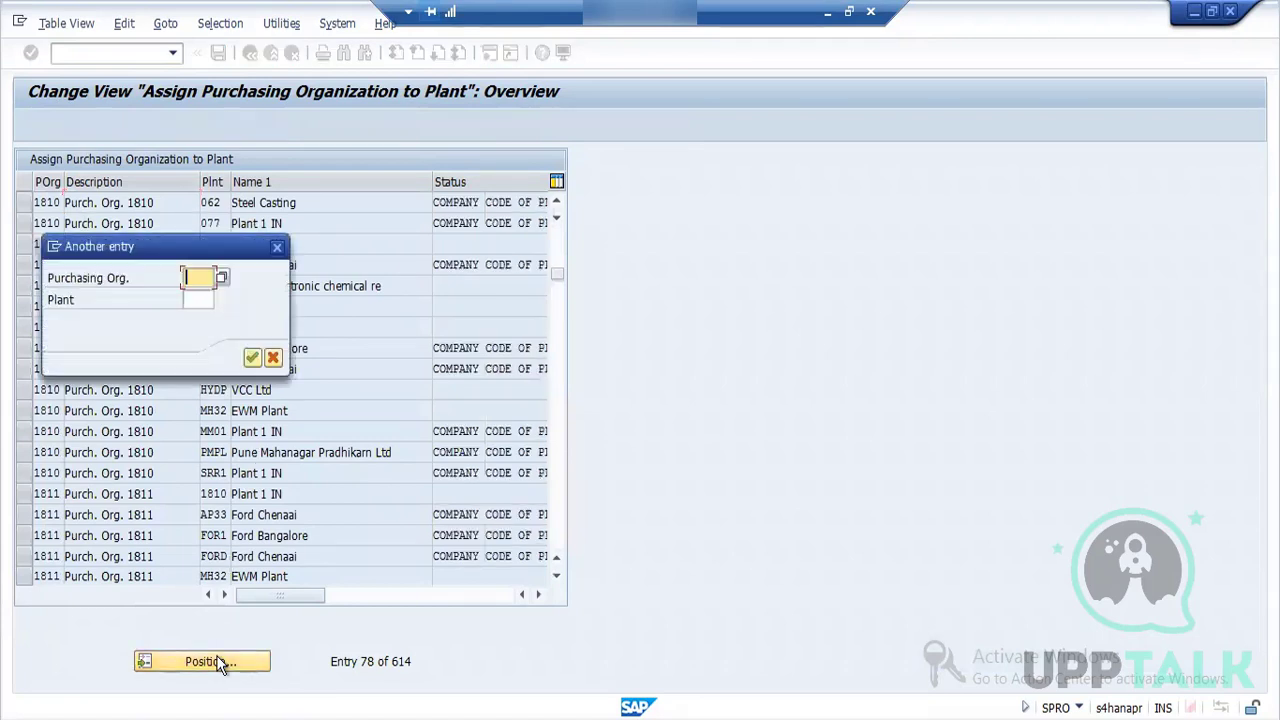
type("1810")
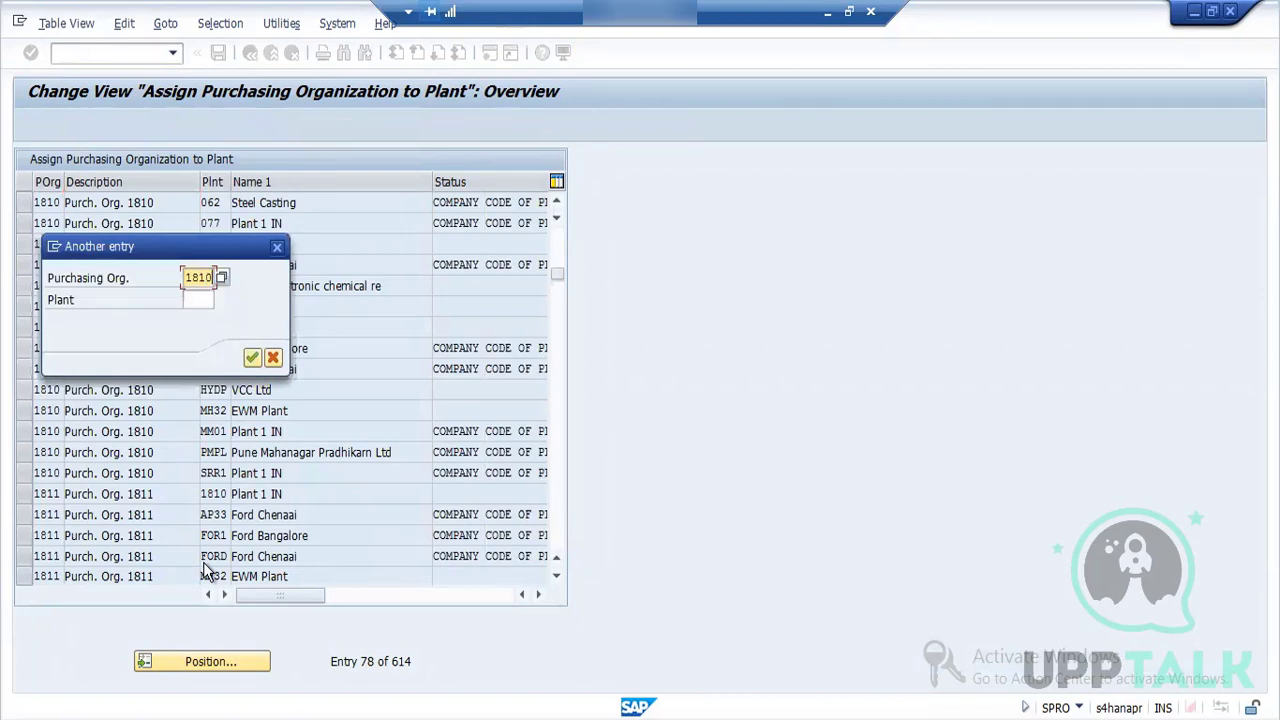
key("Tab")
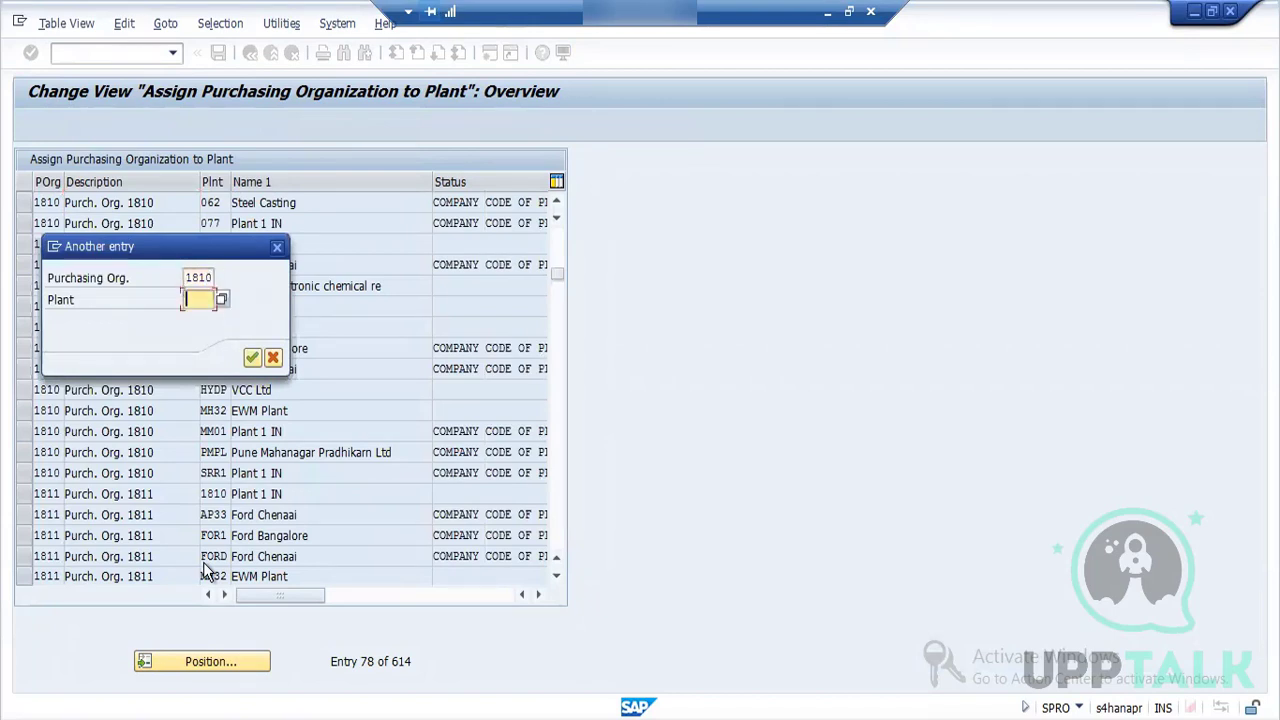
type("fo")
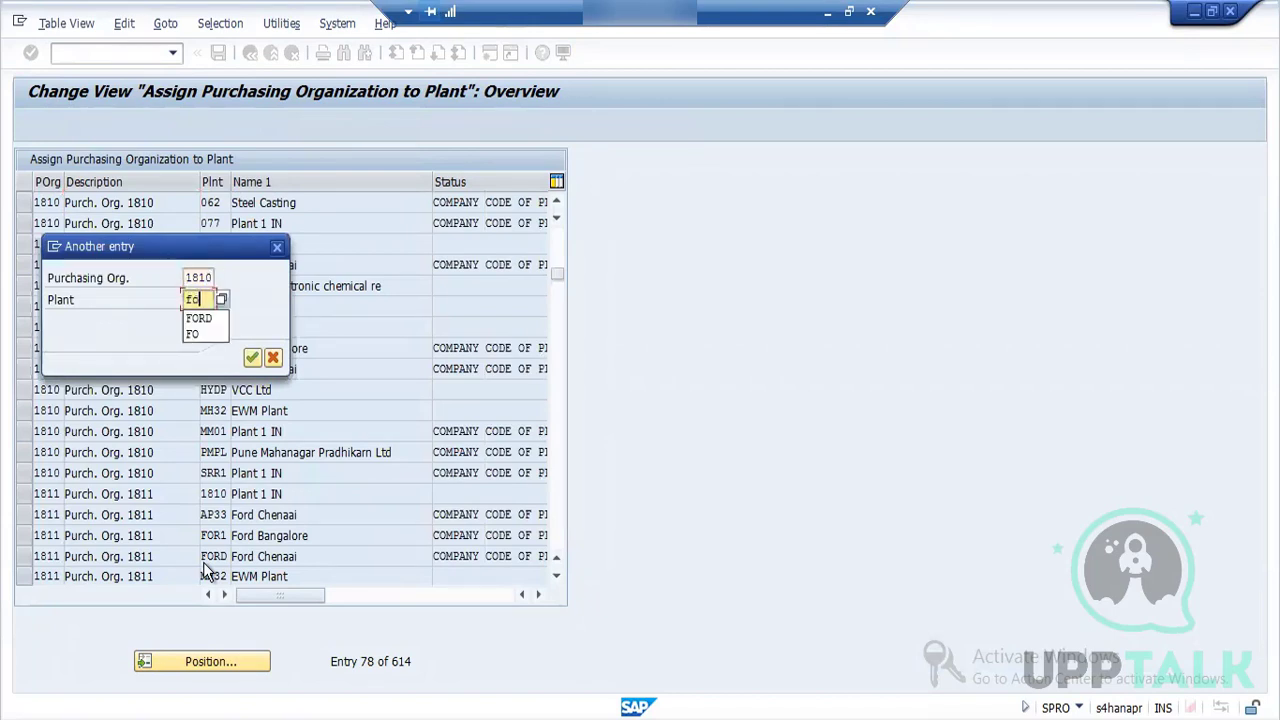
type("rd")
key("Return")
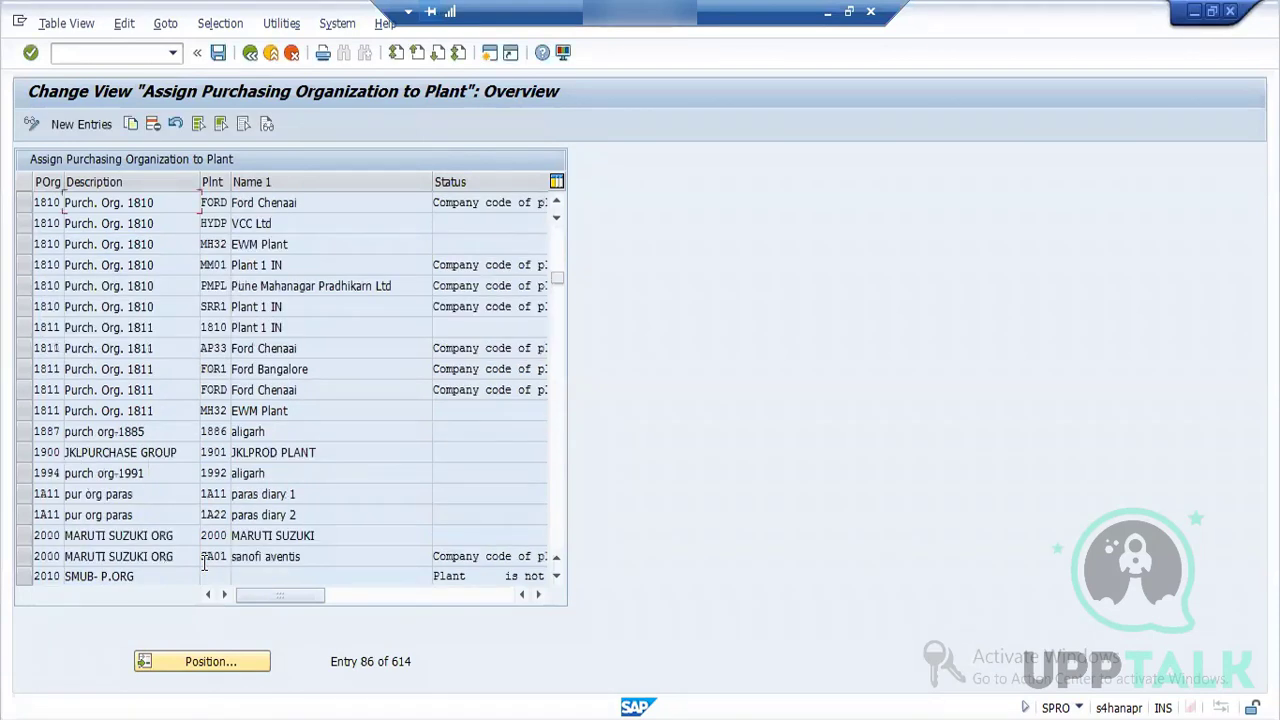
Step: Delete the assignment of purchasing organization 1810 to plant FORD, save it in the proposed customizing request, and return to the implementation guide
left_click(24, 203)
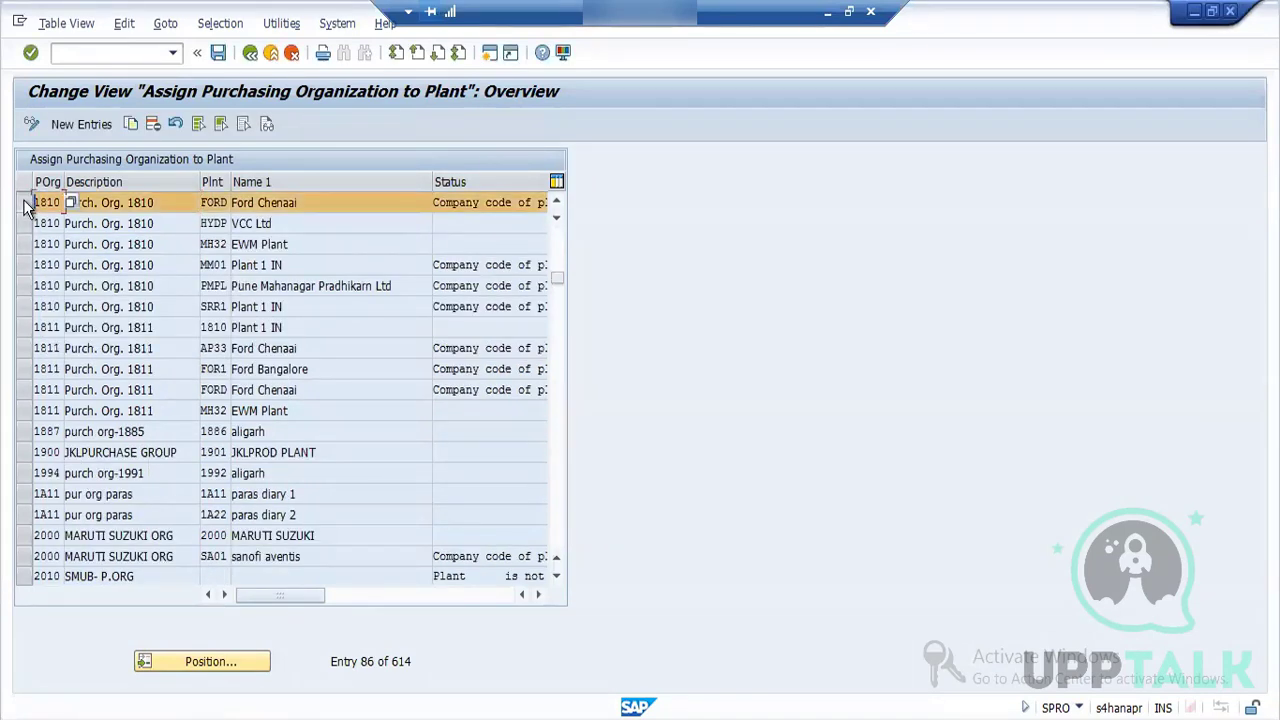
left_click(151, 126)
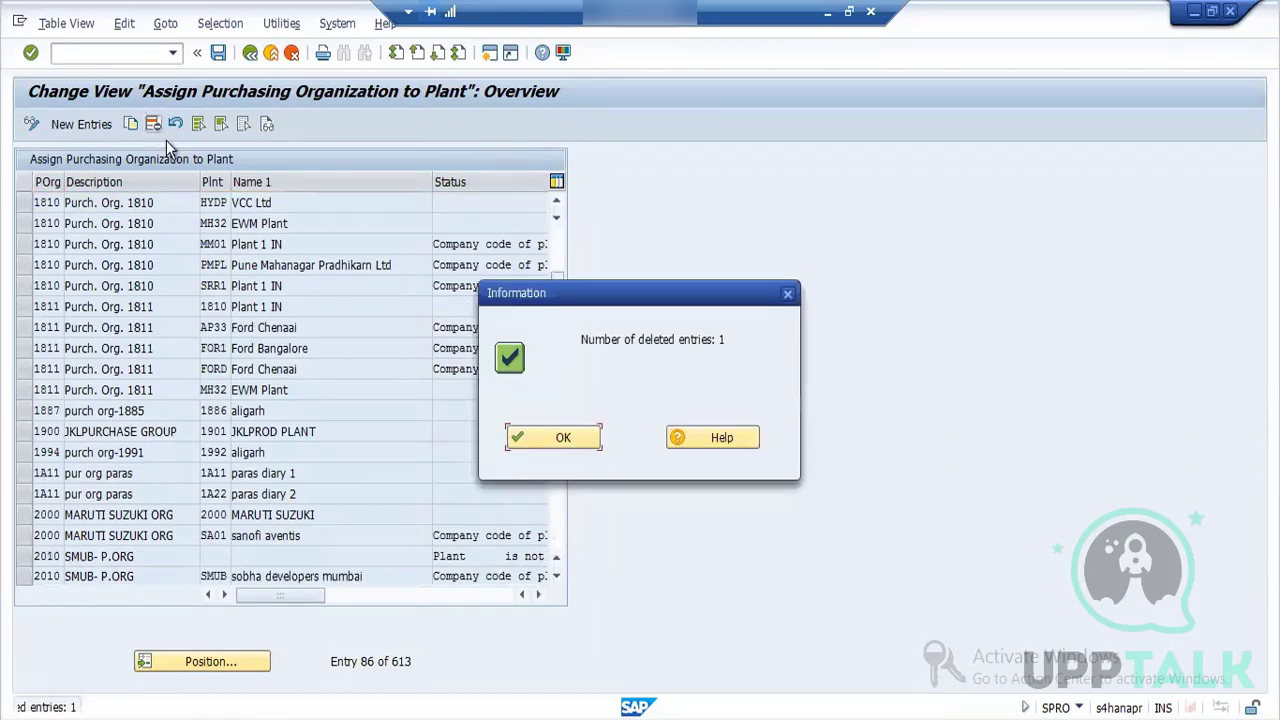
left_click(550, 439)
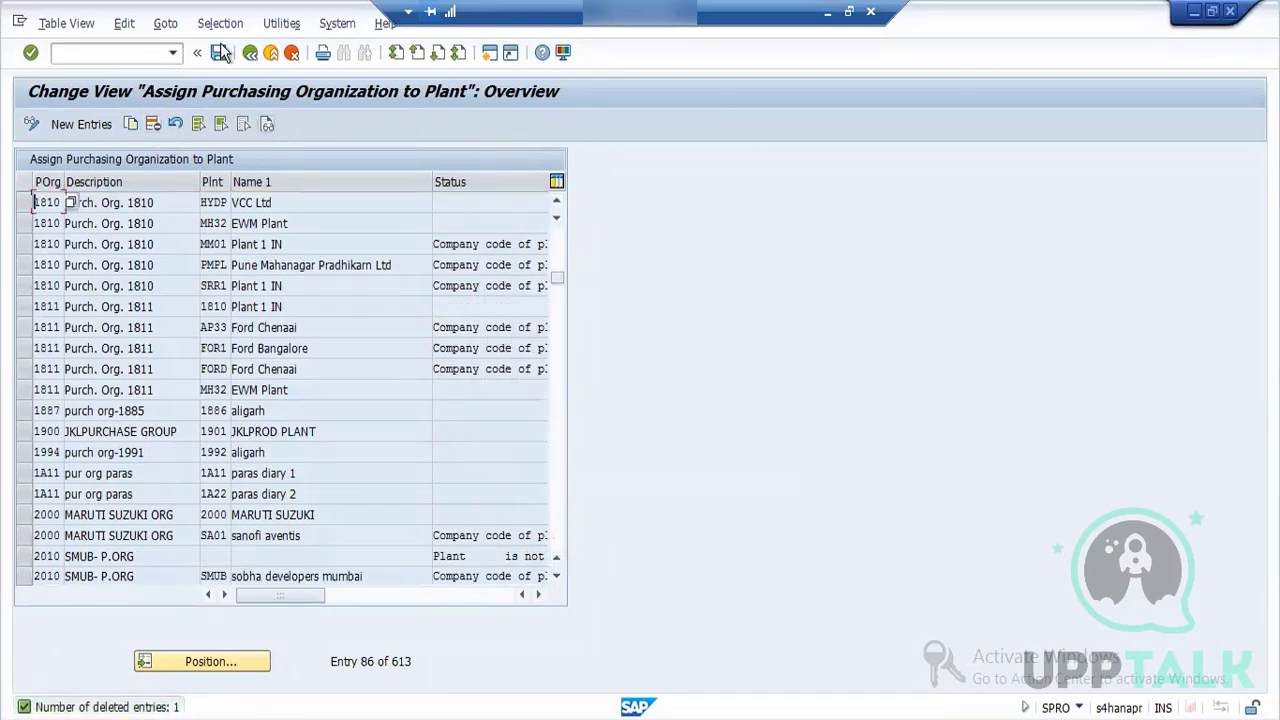
left_click(218, 54)
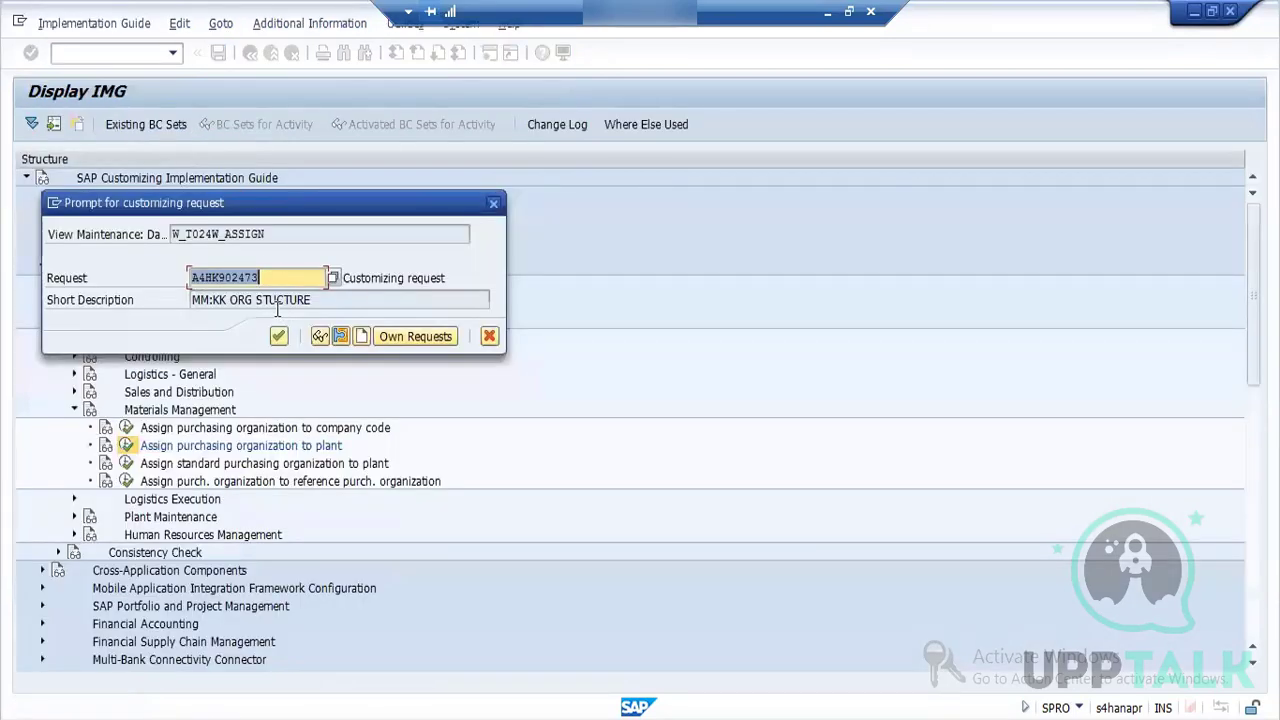
left_click(278, 337)
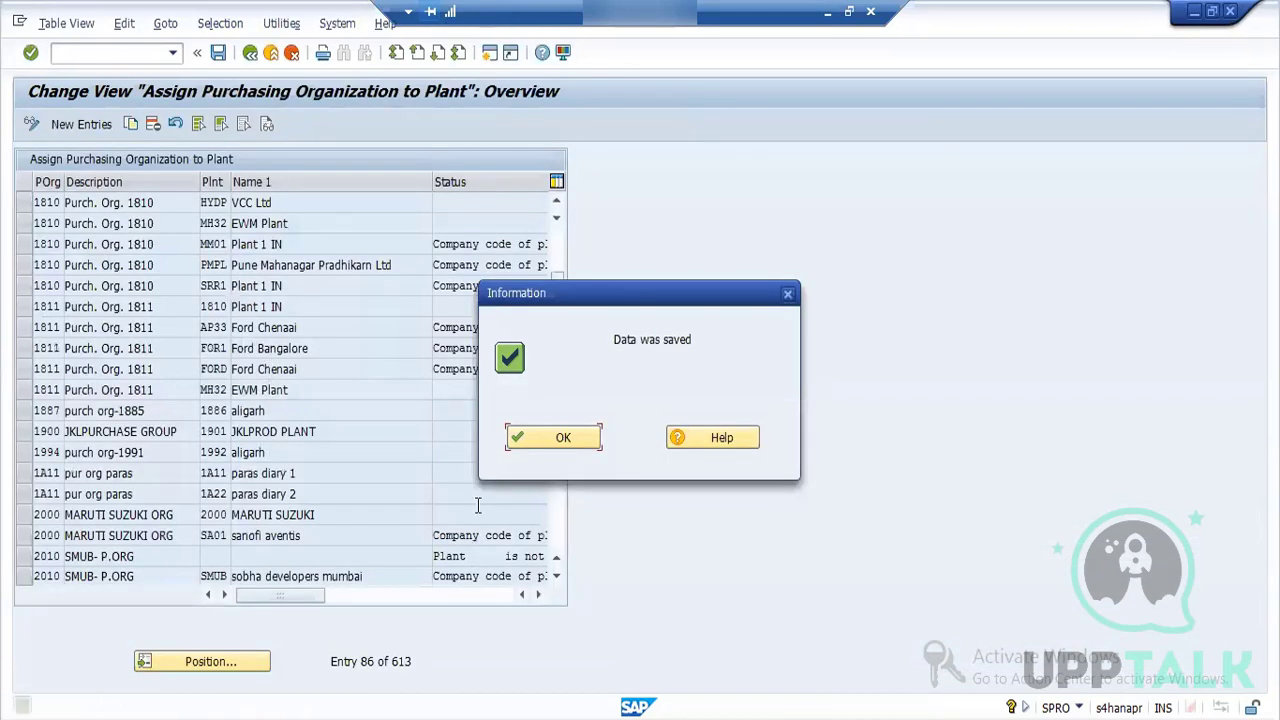
left_click(537, 444)
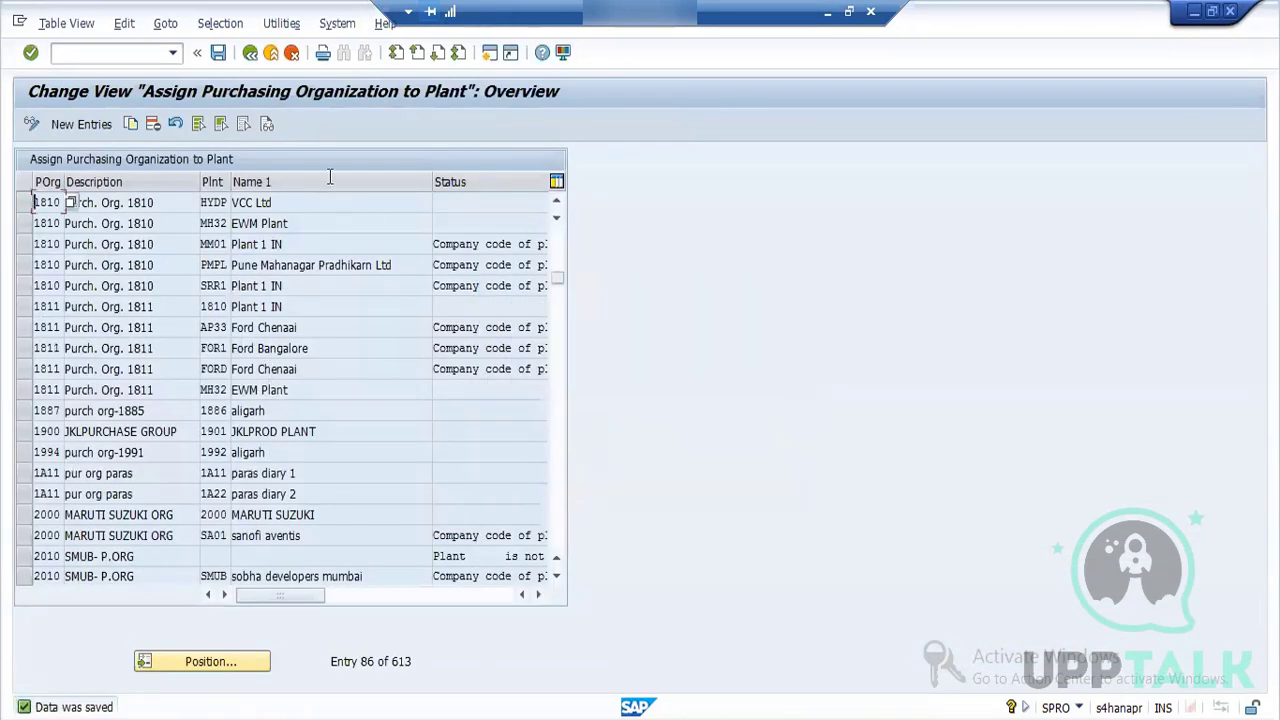
left_click(250, 52)
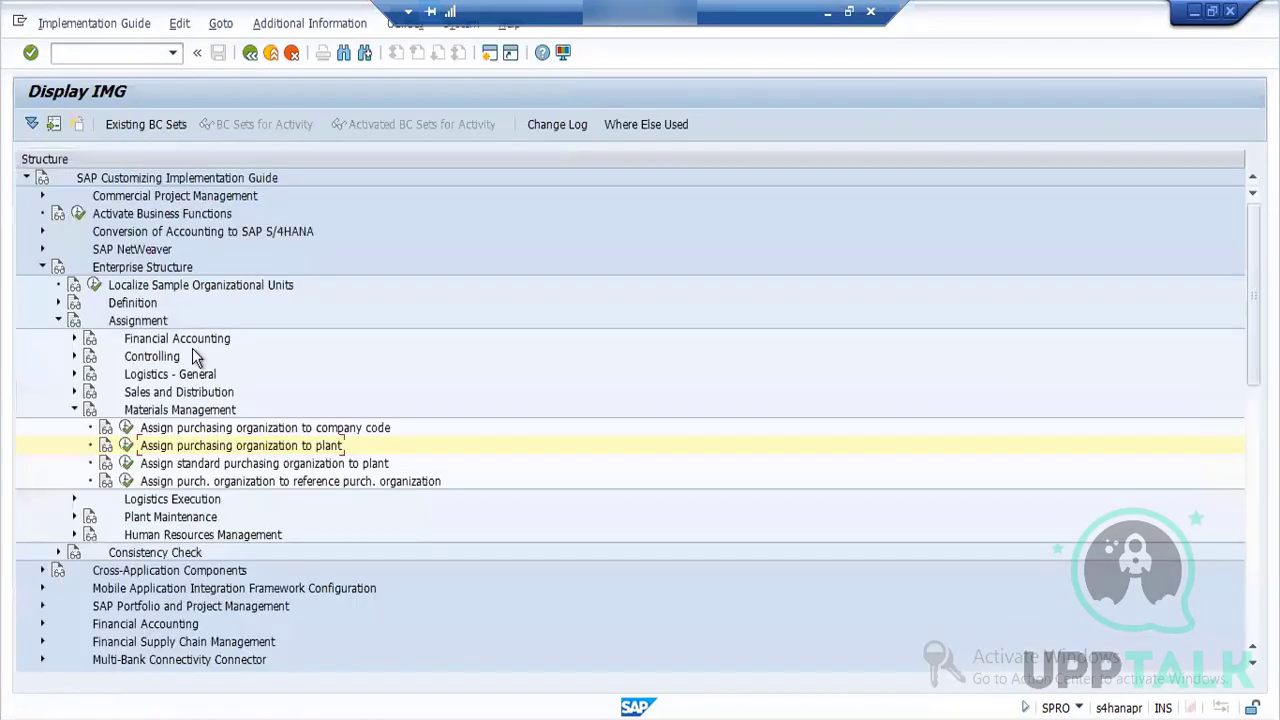
Step: Look up the company code assignments of purchasing organizations FORD and 1810 in customizing, leaving them as they are
left_click(128, 427)
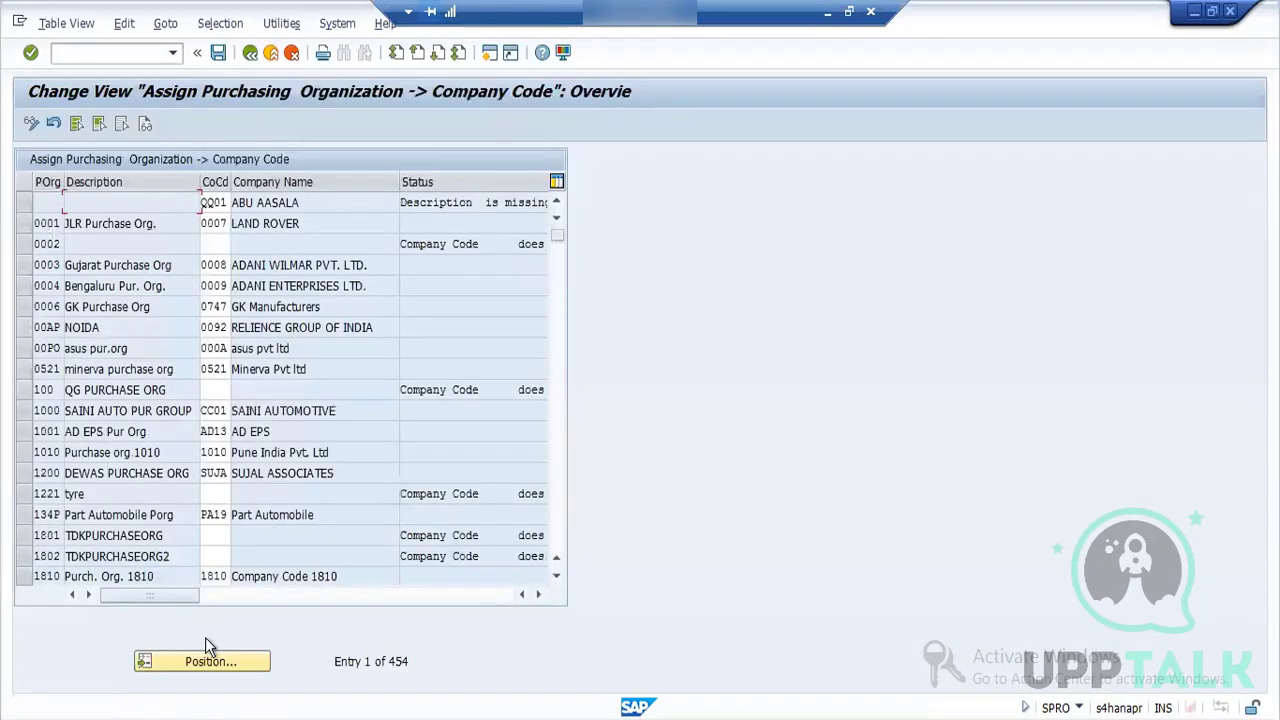
left_click(211, 665)
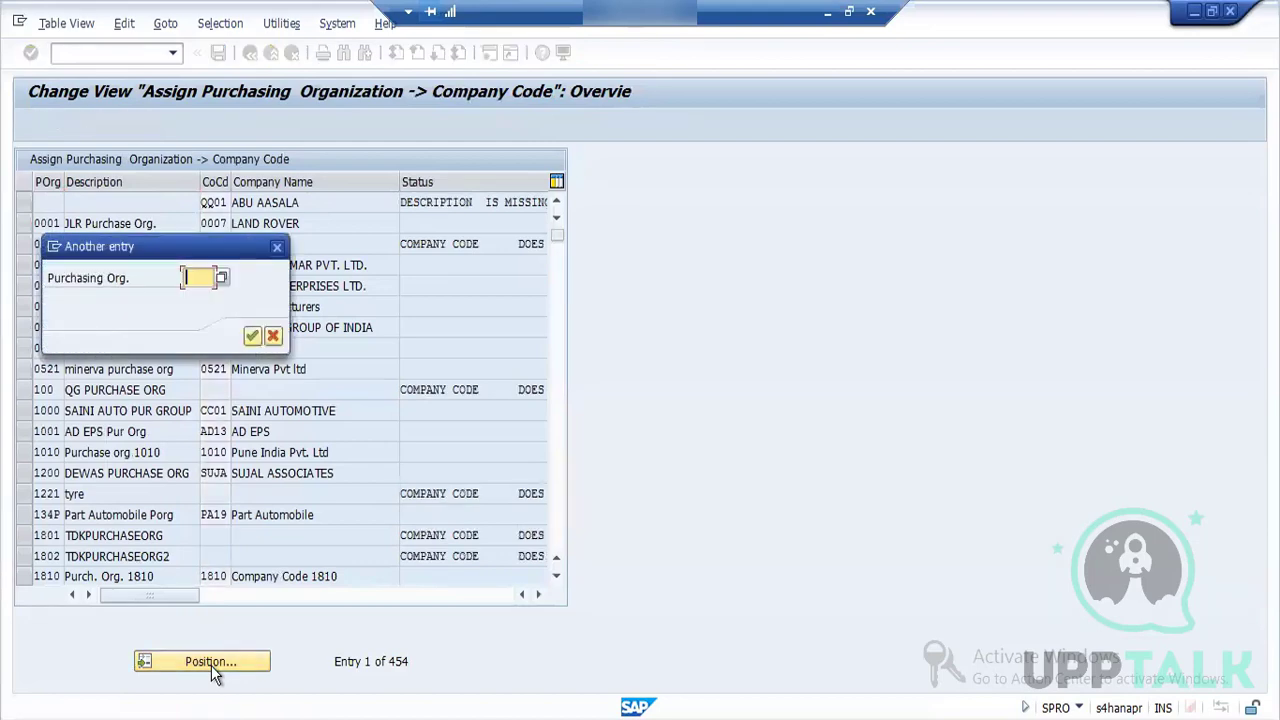
type("ford")
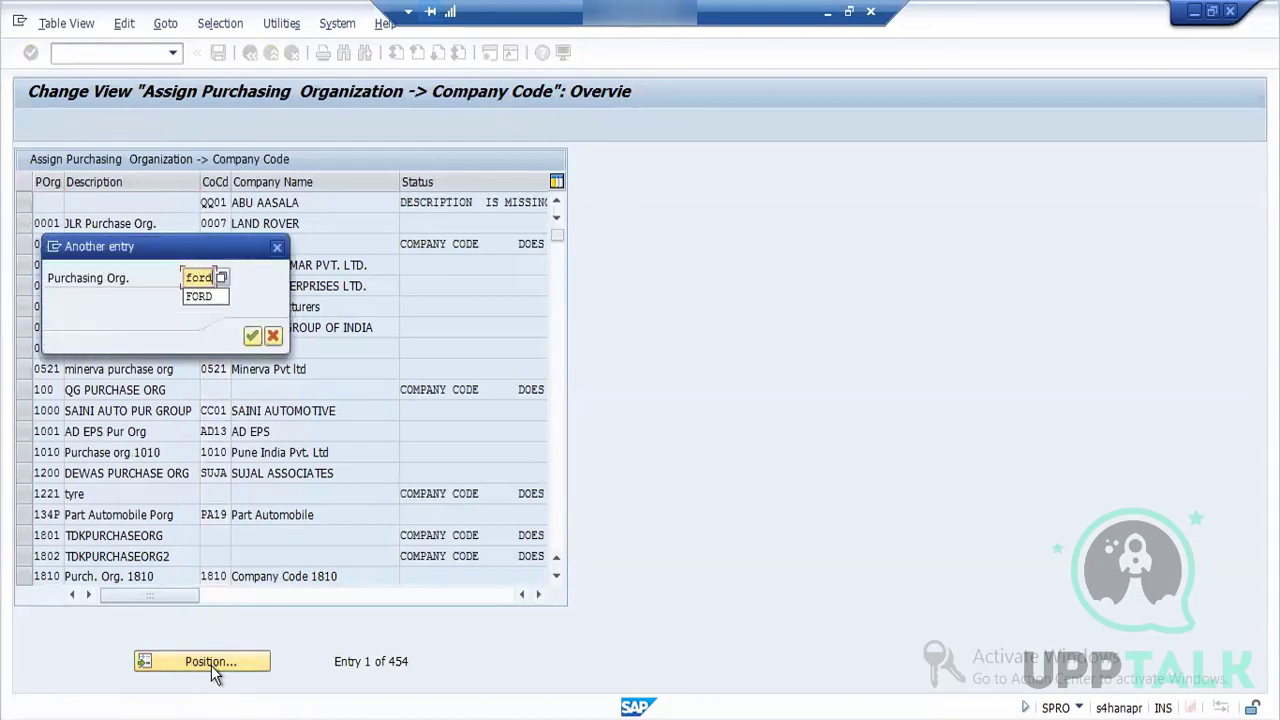
key("Return")
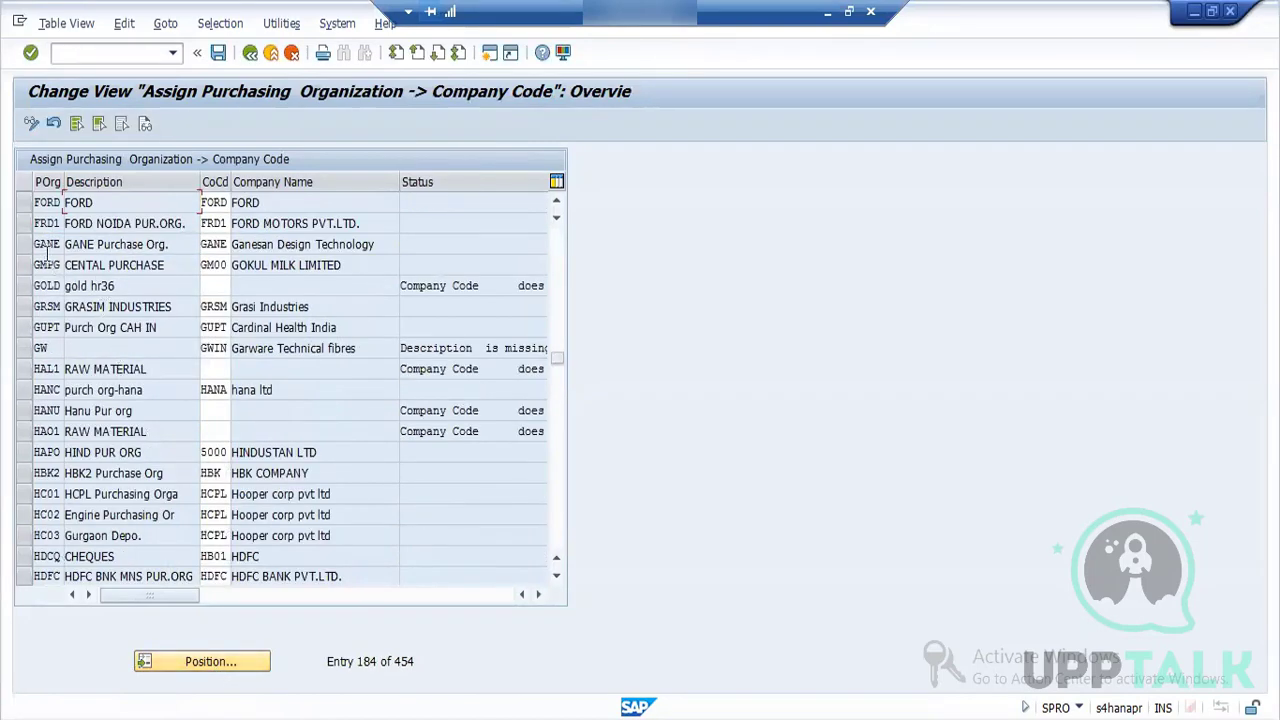
left_click(237, 660)
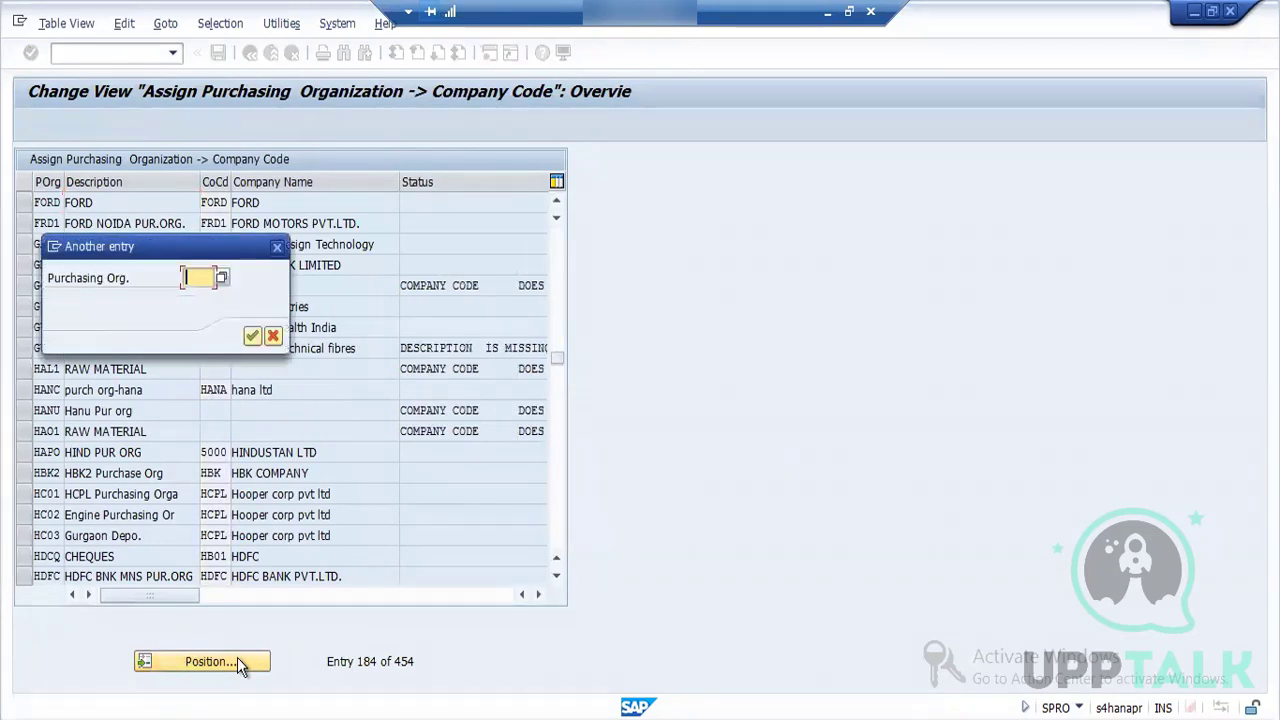
type("1810")
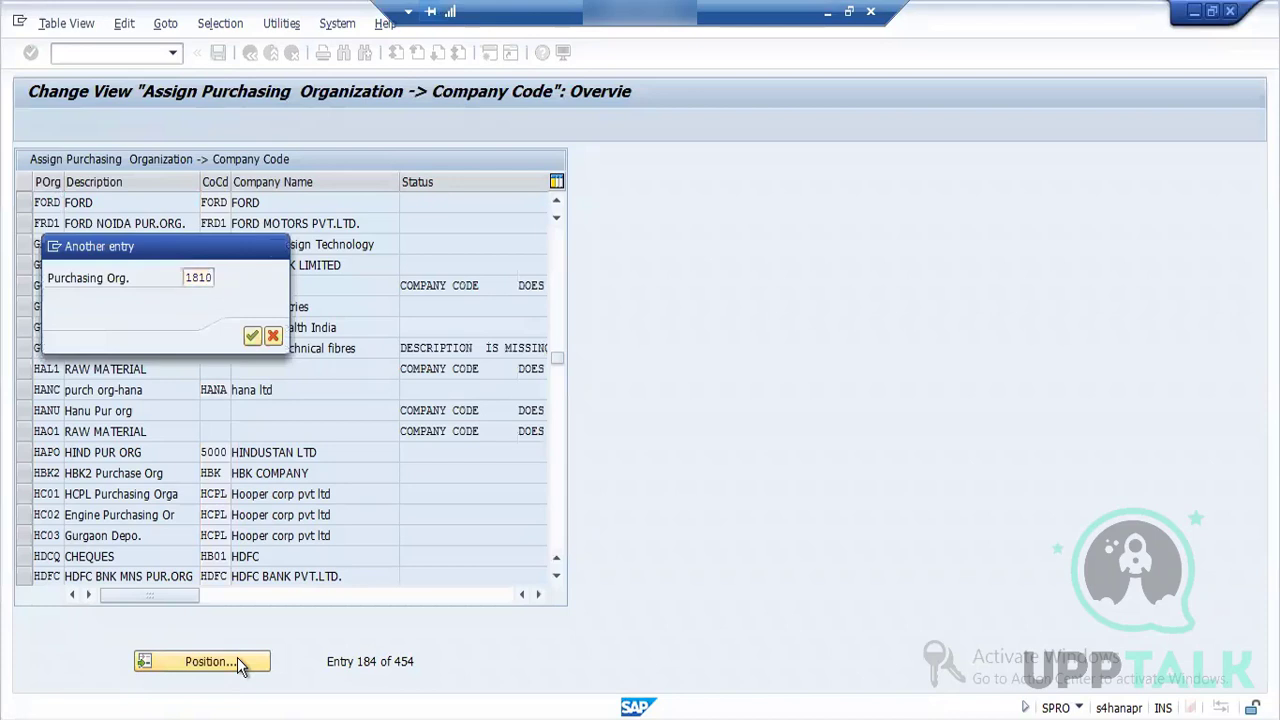
key("Return")
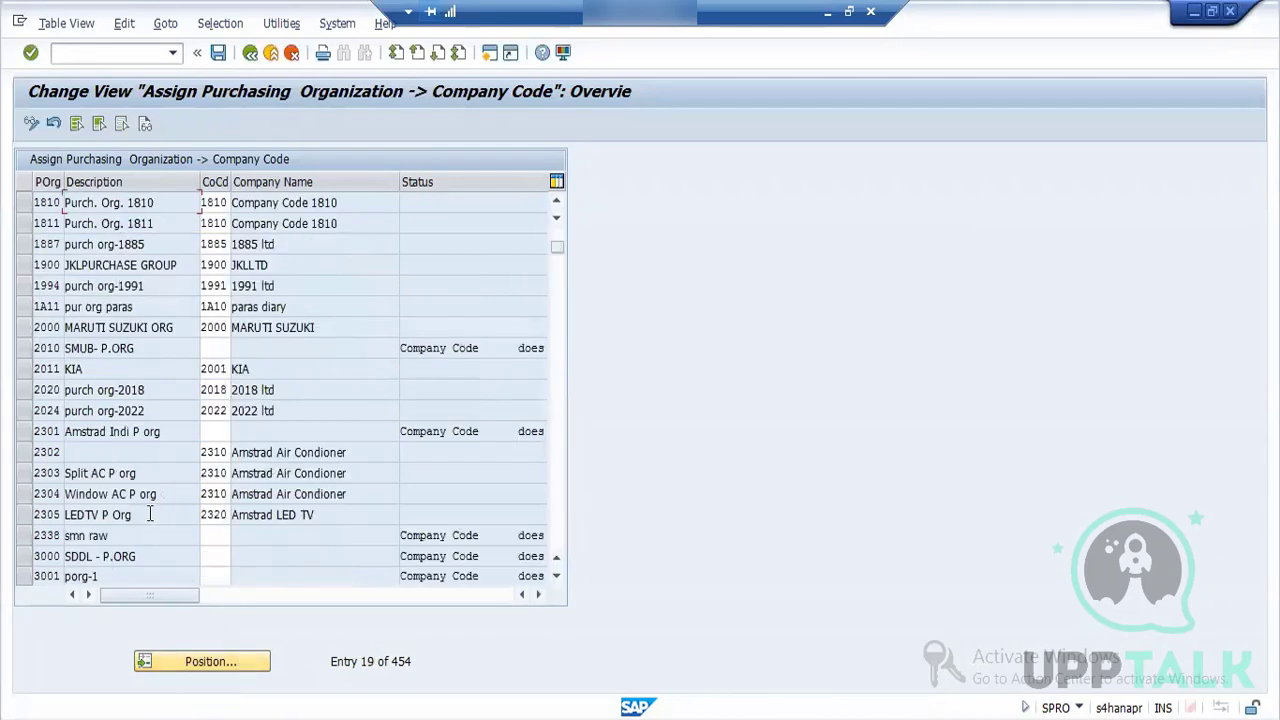
left_click(255, 56)
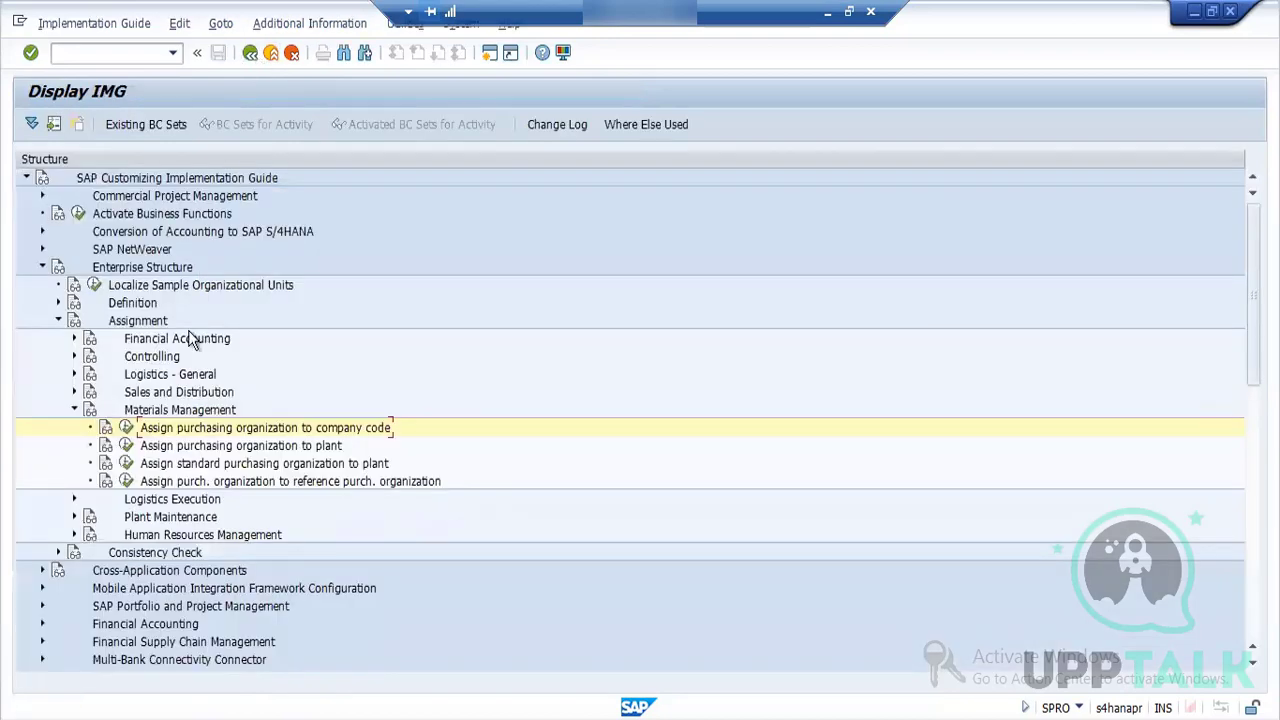
left_click(75, 340)
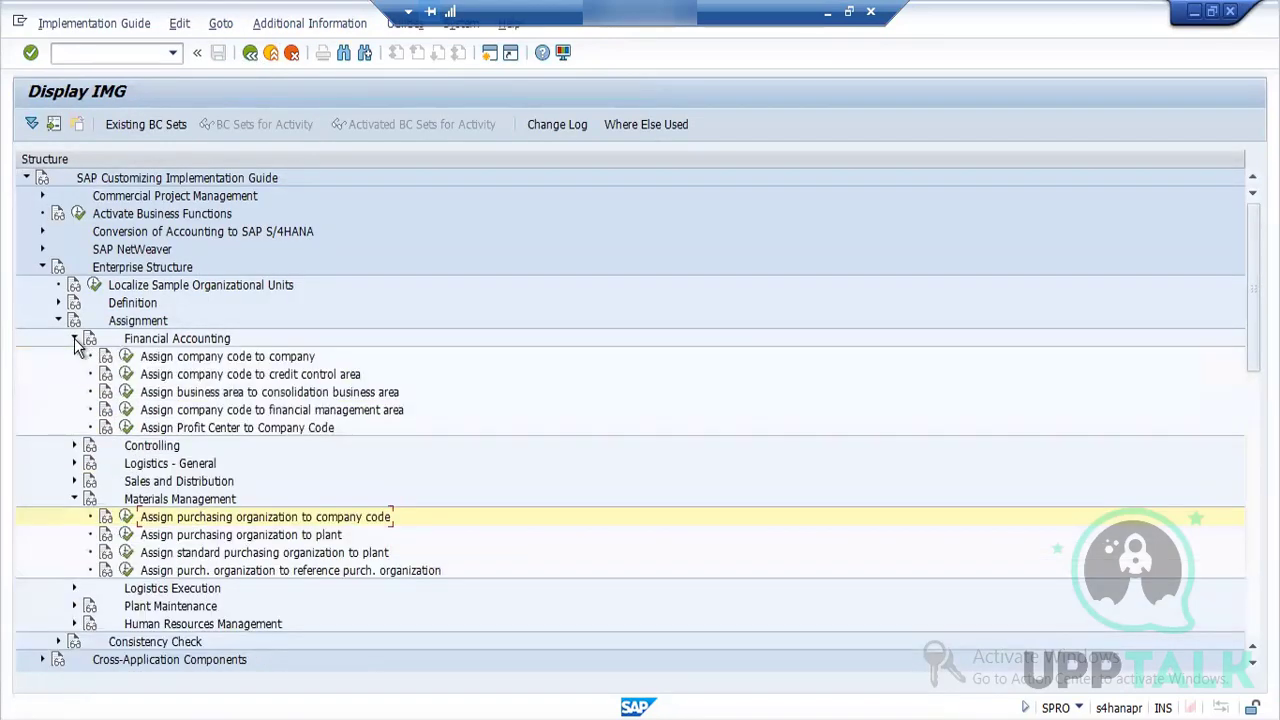
left_click(126, 356)
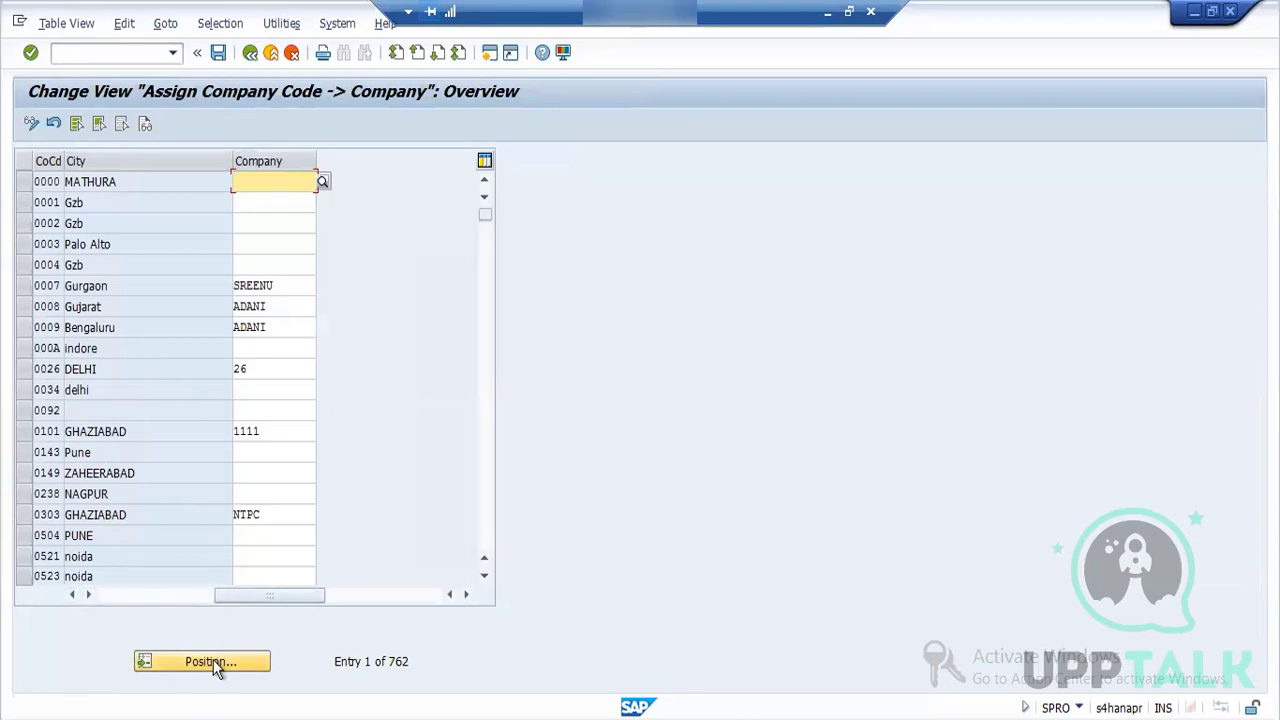
left_click(210, 662)
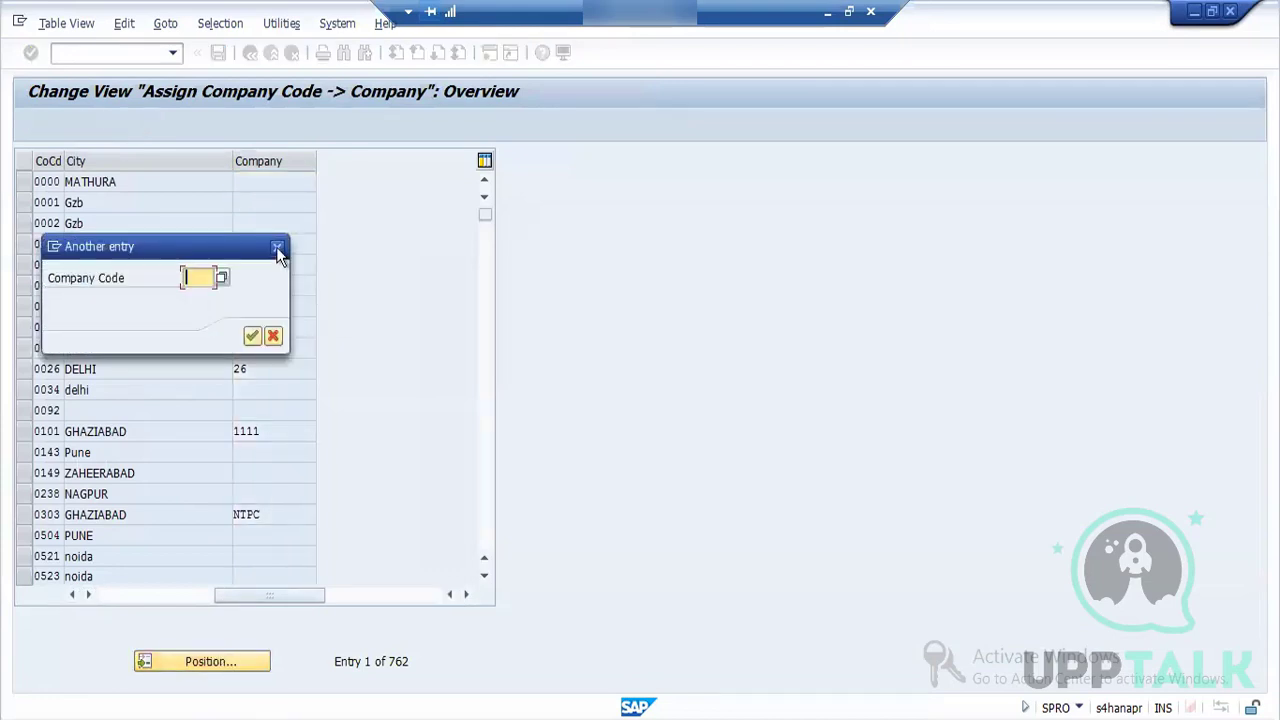
left_click(277, 247)
left_click(249, 56)
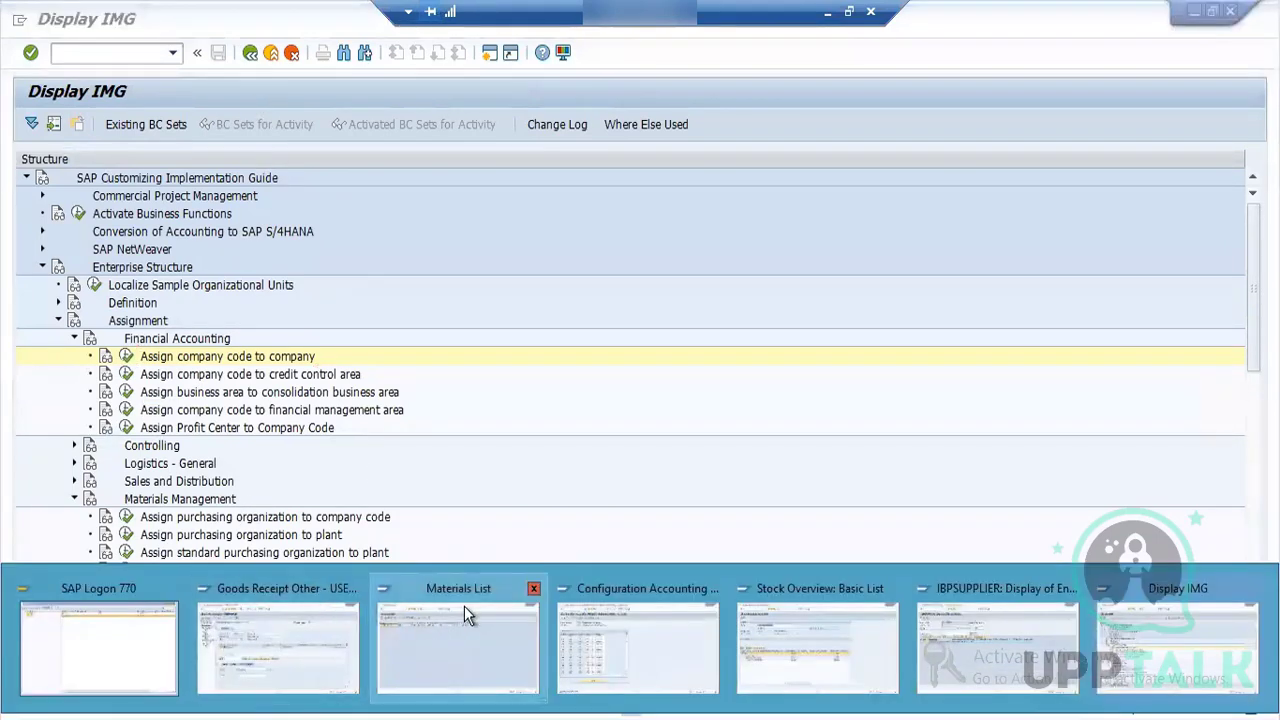
Step: Switch to the open goods receipt session, run the document check on the receipt, and close the resulting log
mouse_move(443, 621)
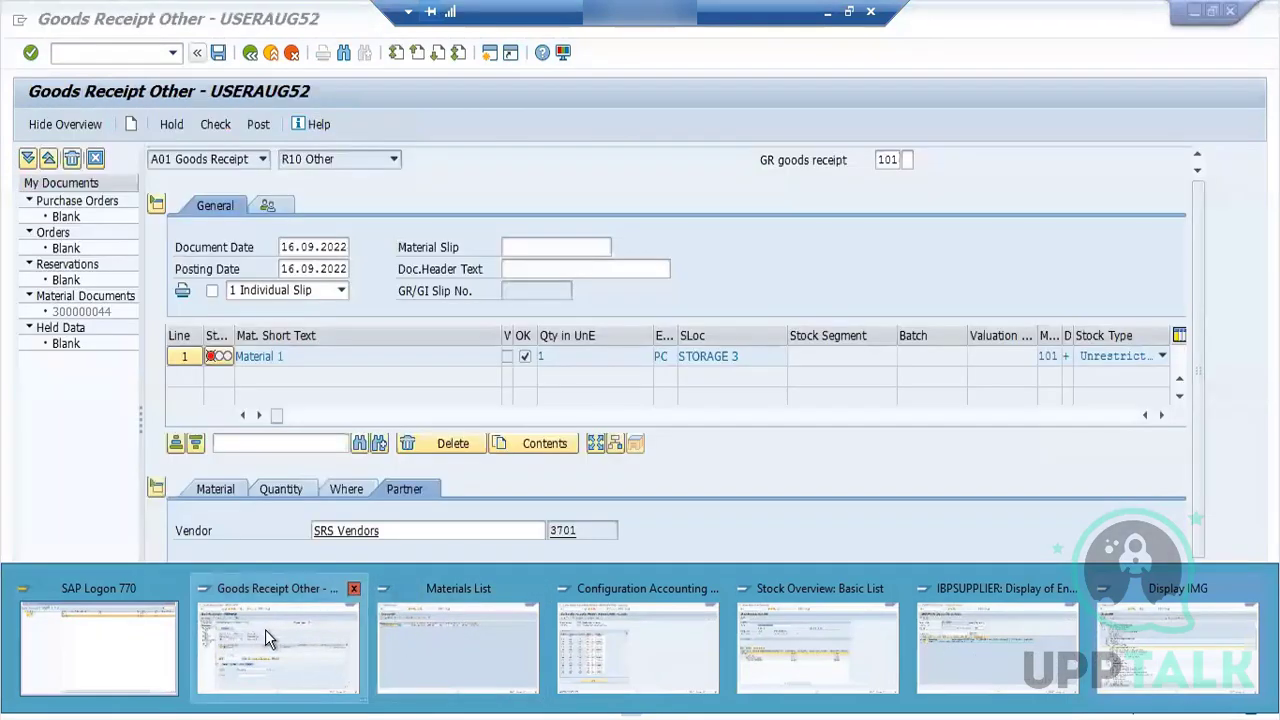
left_click(265, 629)
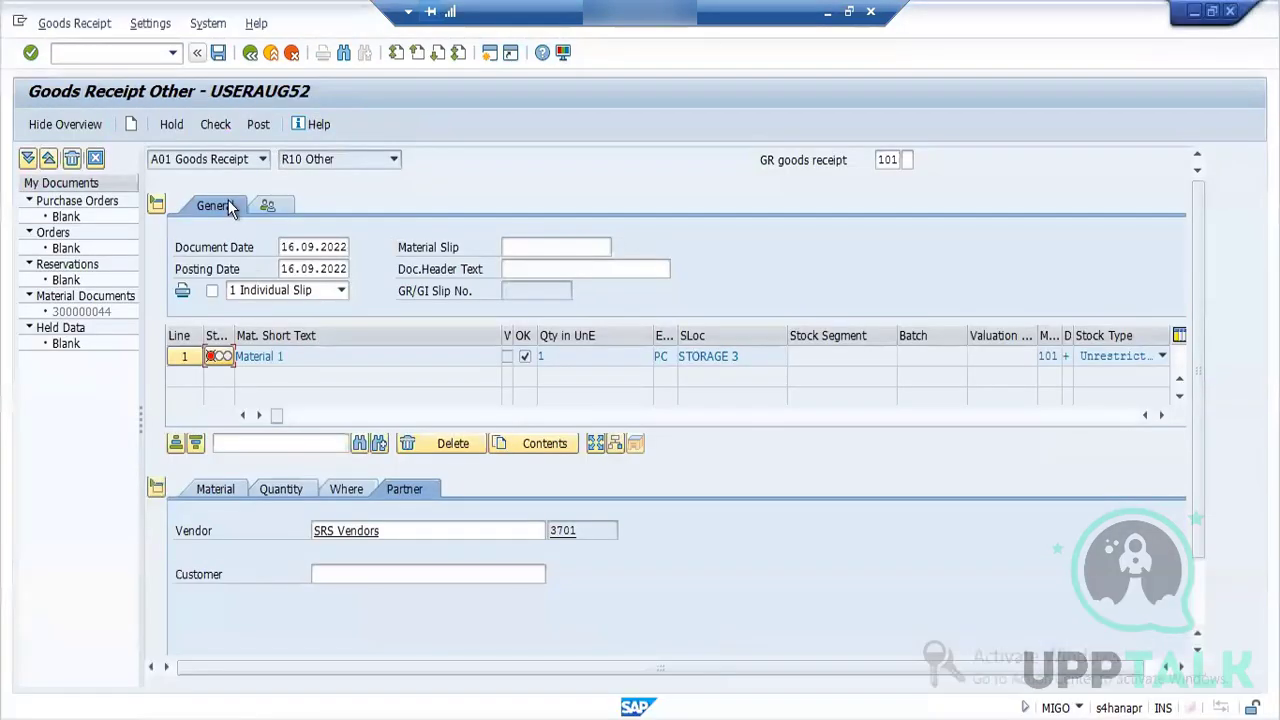
left_click(224, 126)
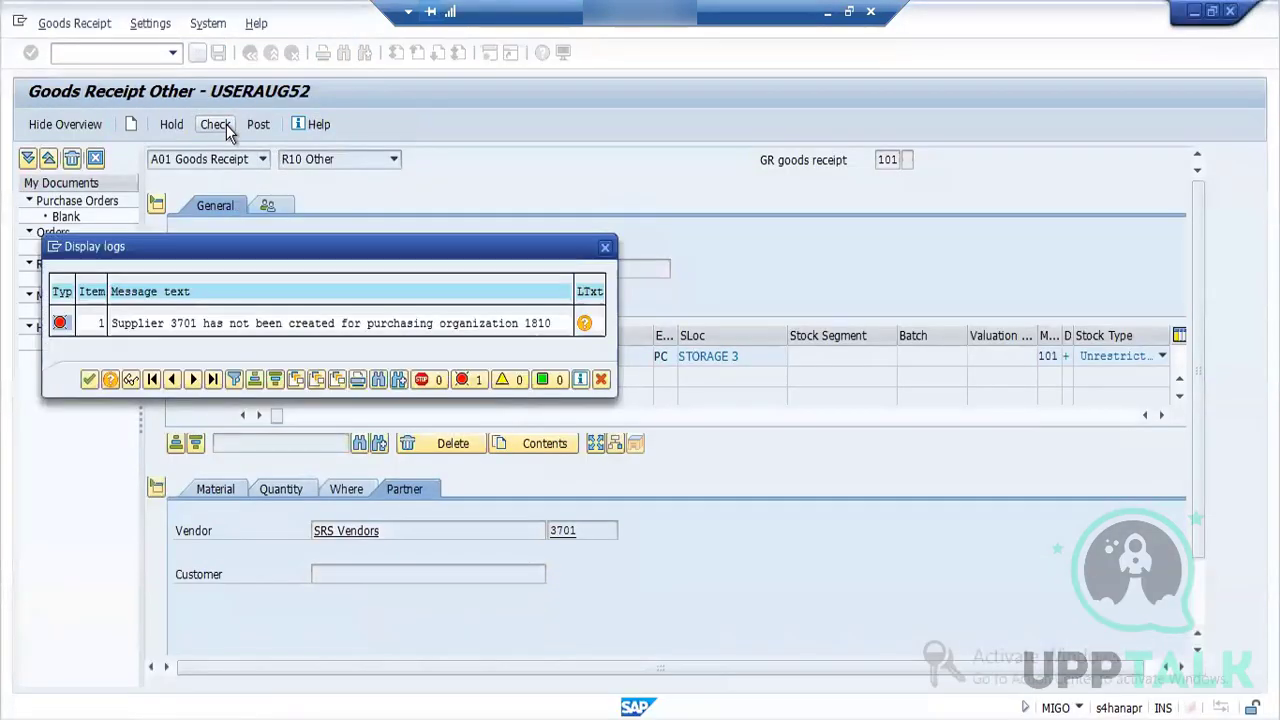
left_click(90, 380)
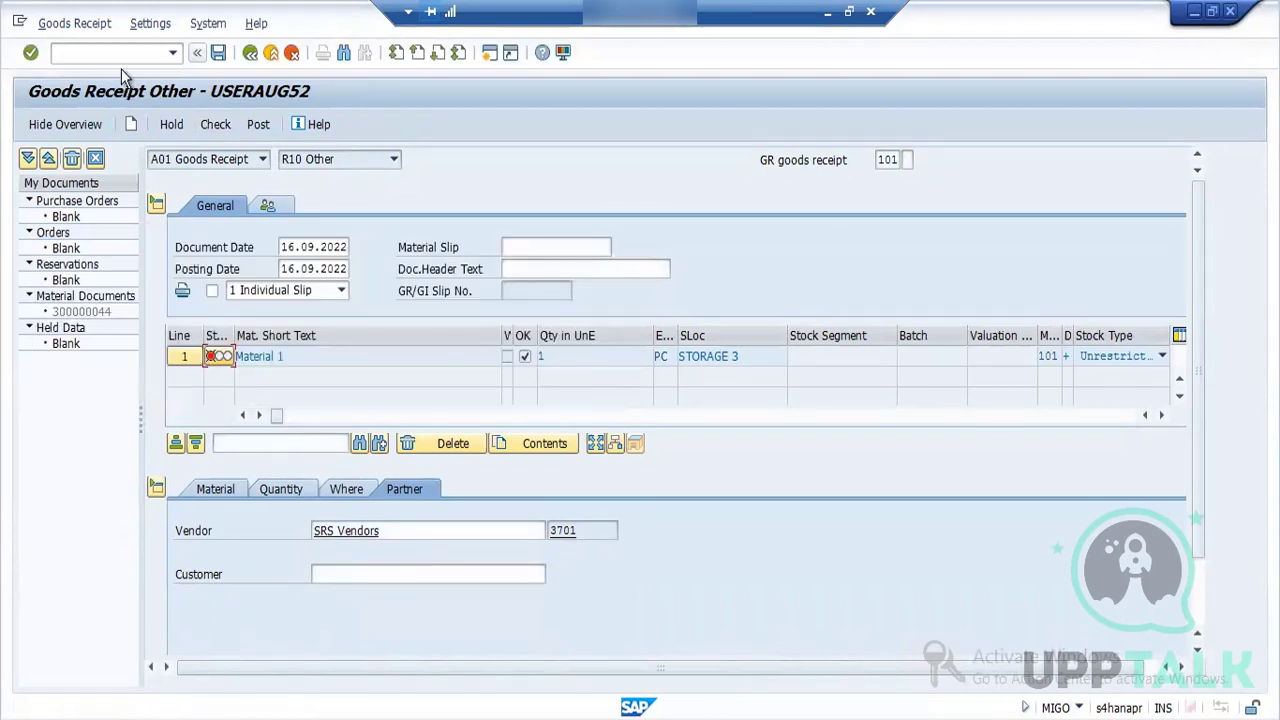
left_click(124, 59)
type("/n")
key("Return")
type("migo")
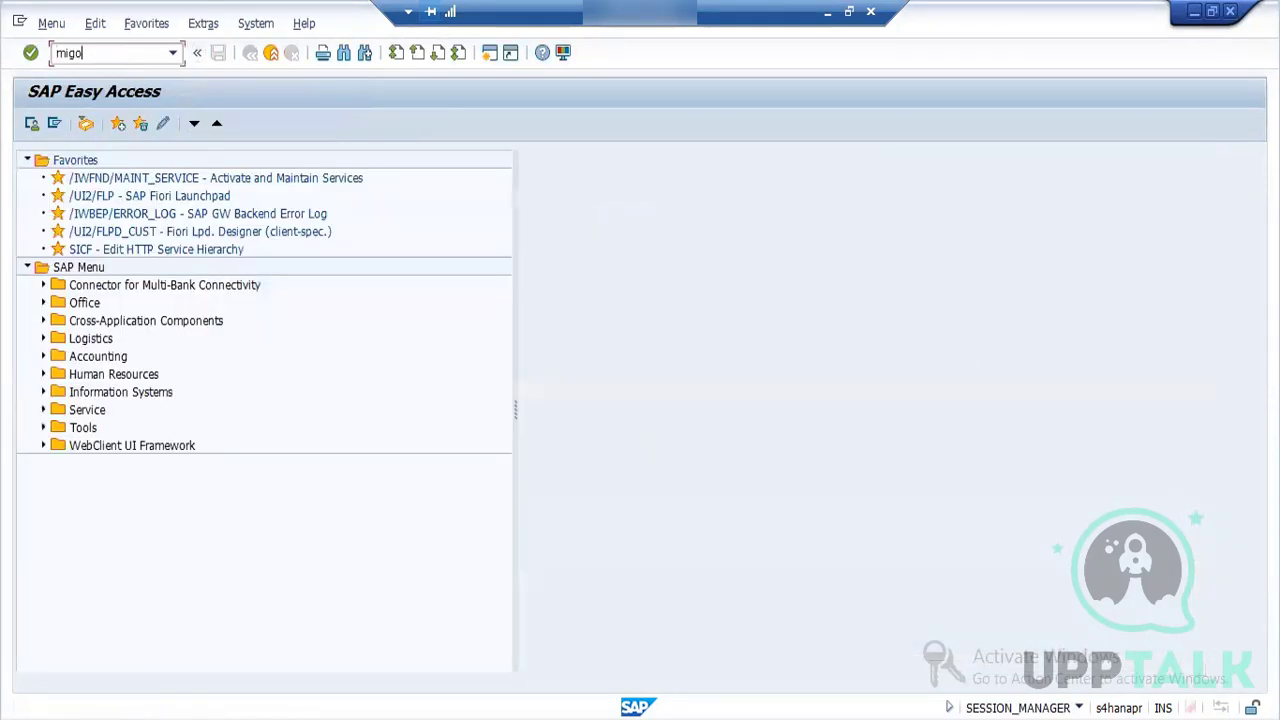
key("Return")
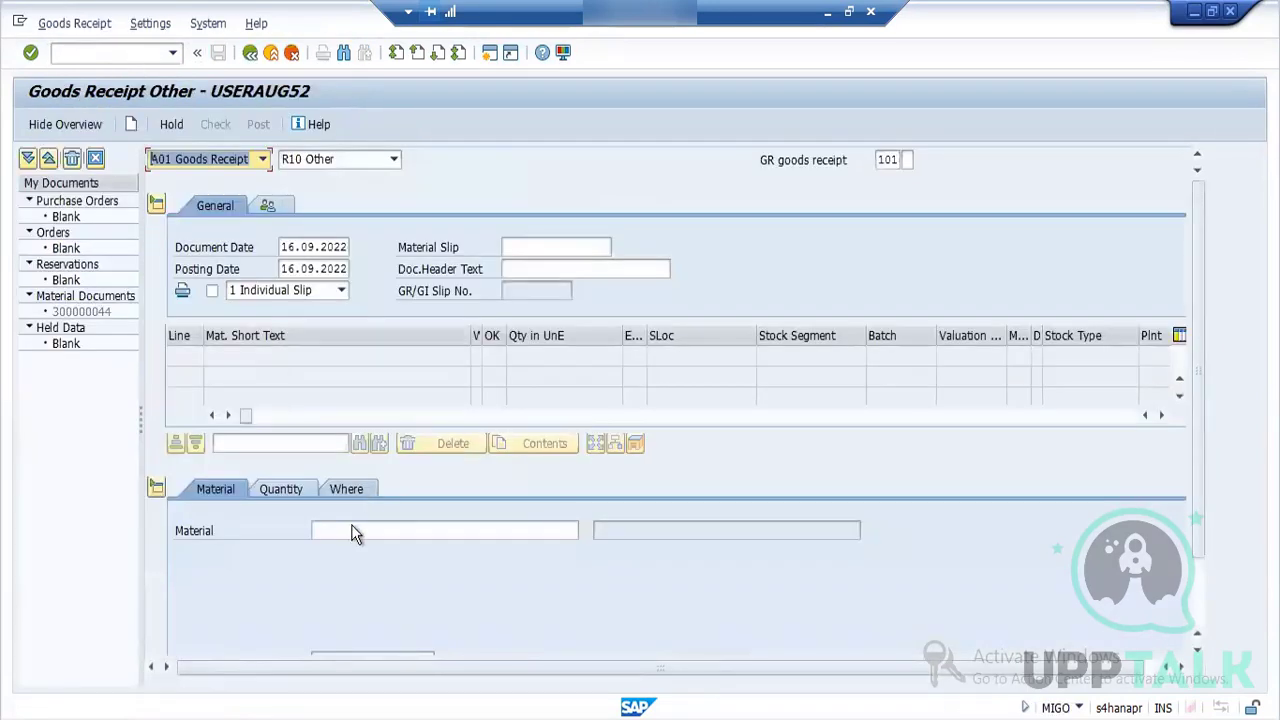
left_click(354, 528)
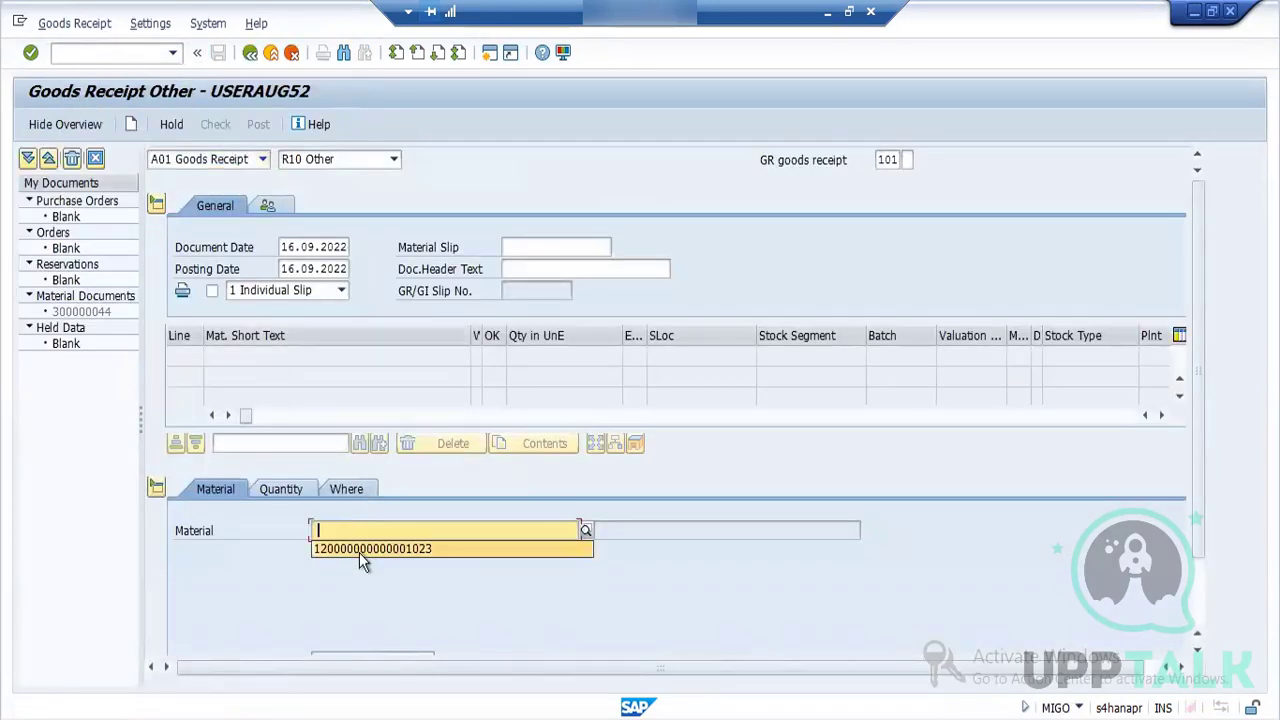
left_click(359, 552)
left_click(288, 493)
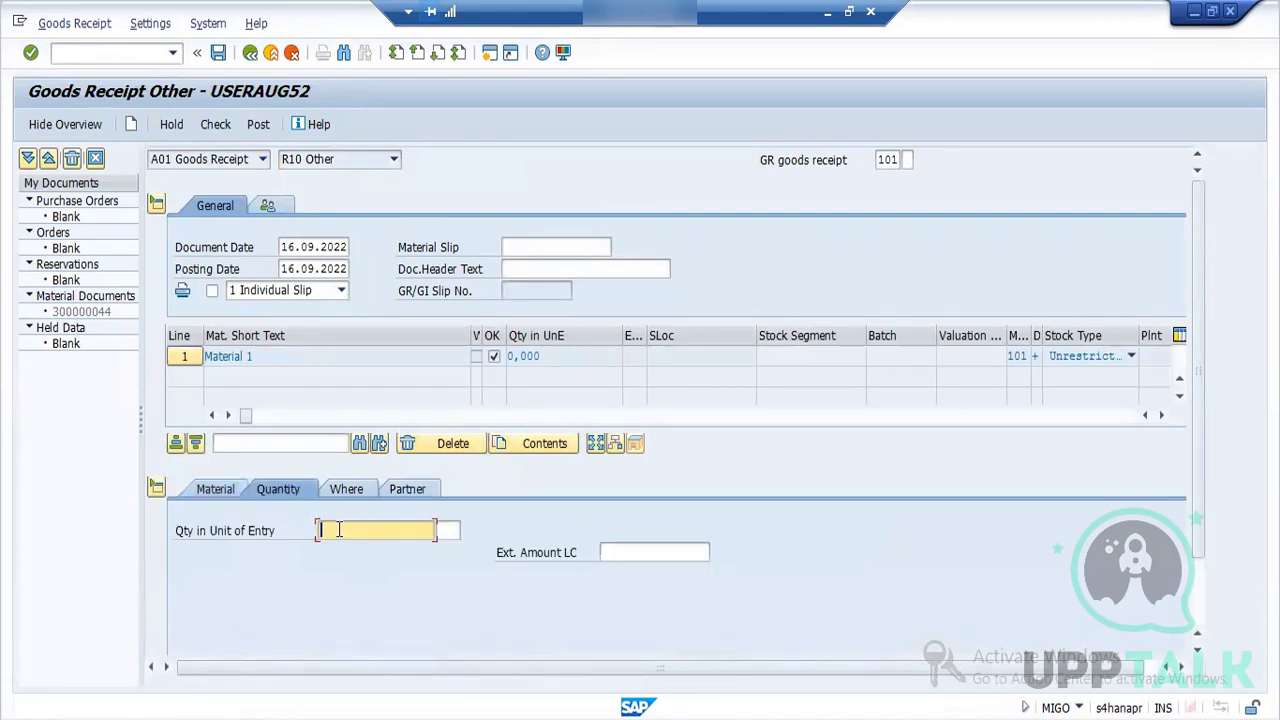
left_click(339, 530)
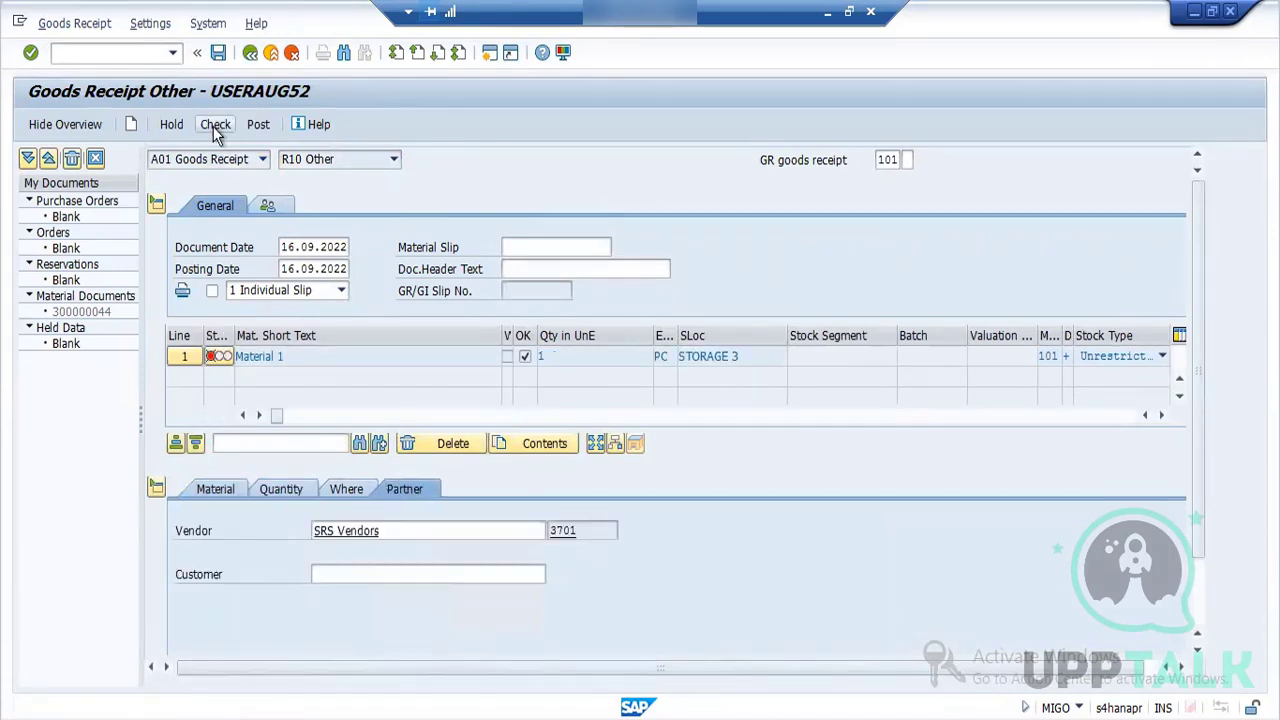
Step: Check the goods receipt and look up the purchasing data in the item's material master record, returning to the receipt
left_click(215, 125)
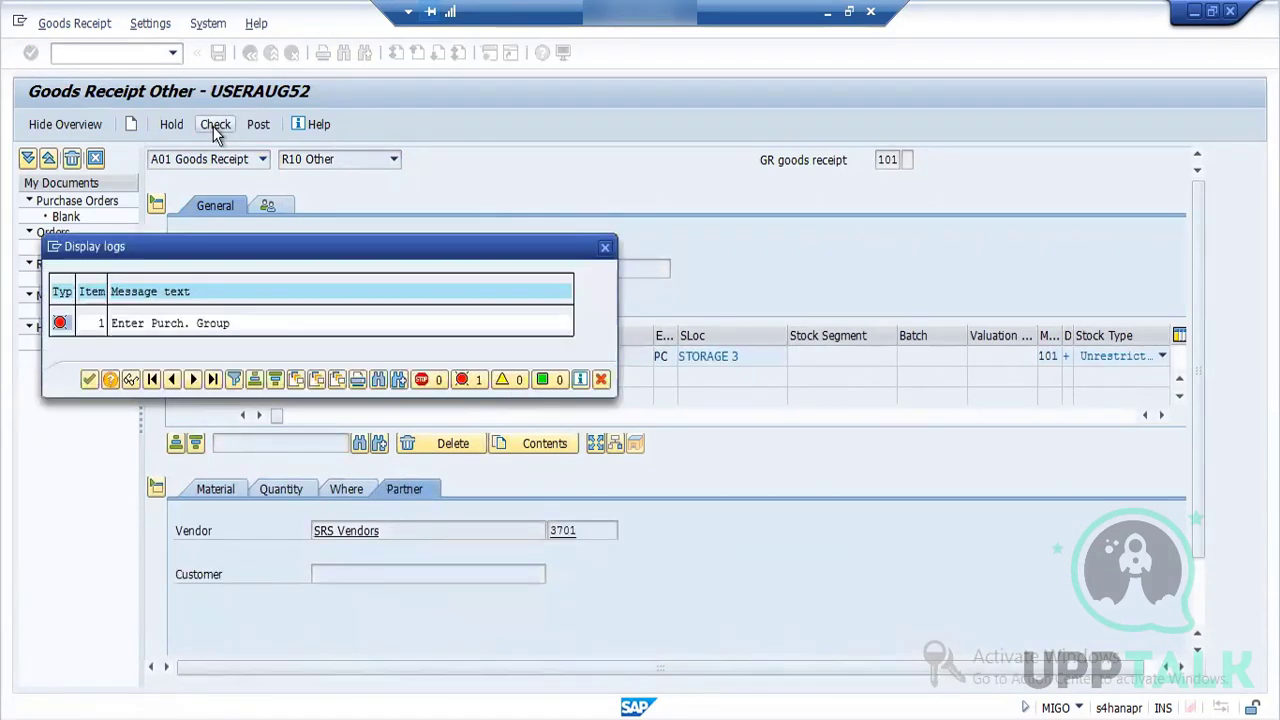
left_click(86, 382)
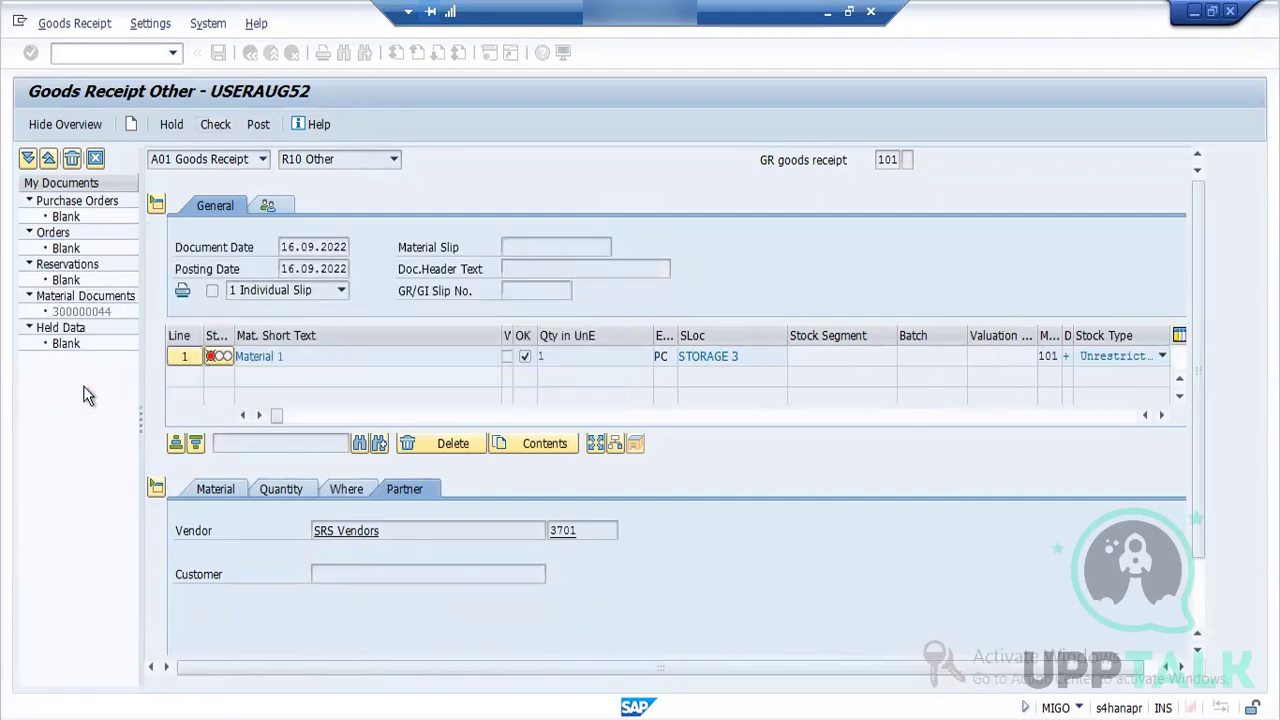
left_click(226, 494)
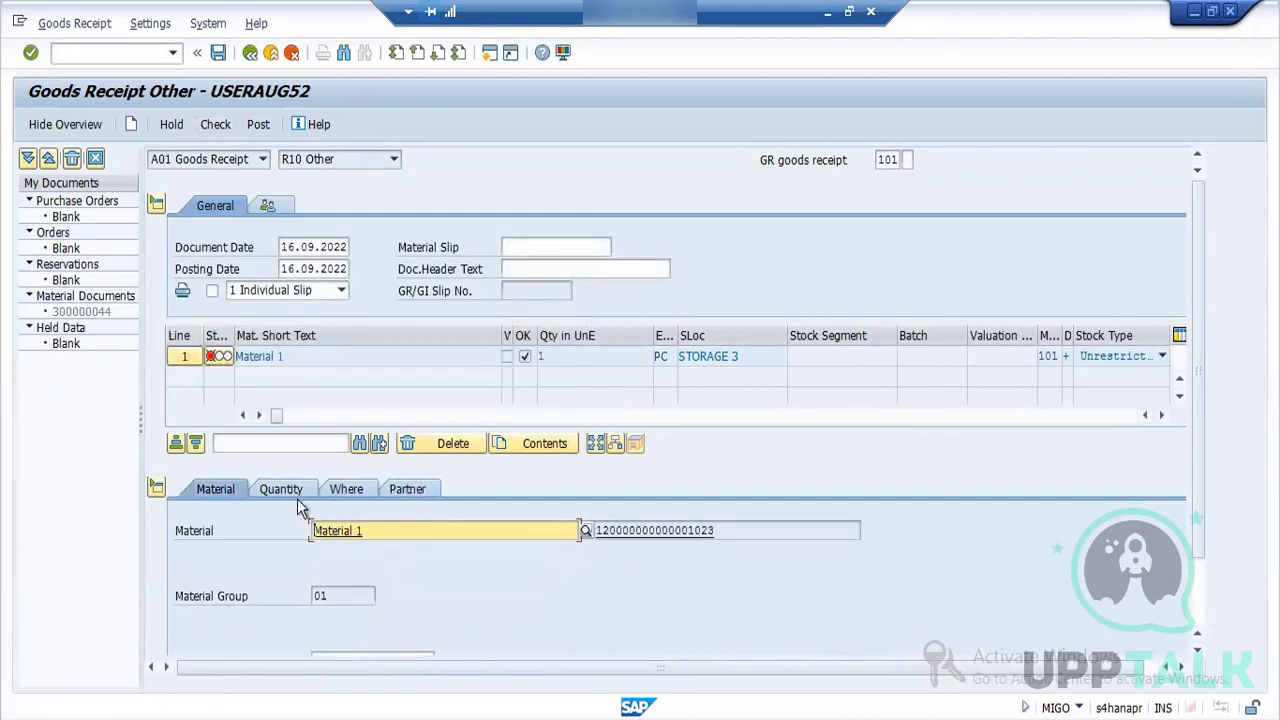
double_click(333, 531)
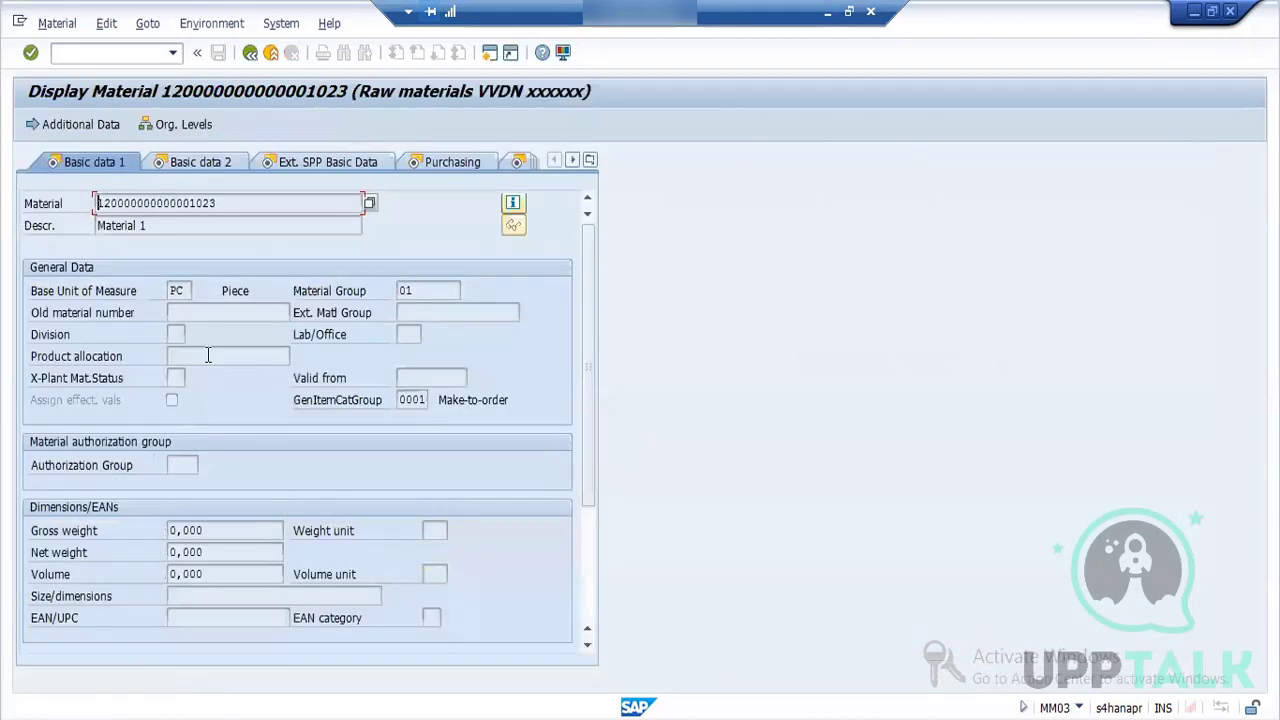
left_click(460, 161)
left_click(251, 53)
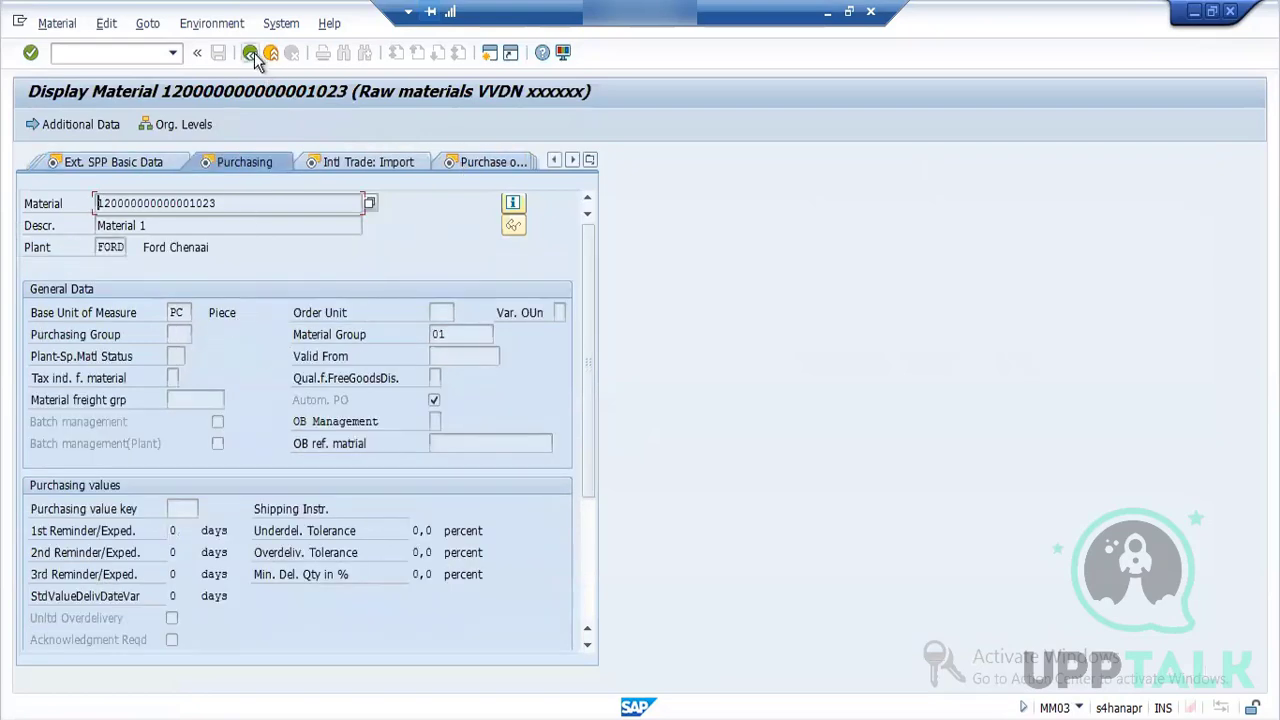
type("/n")
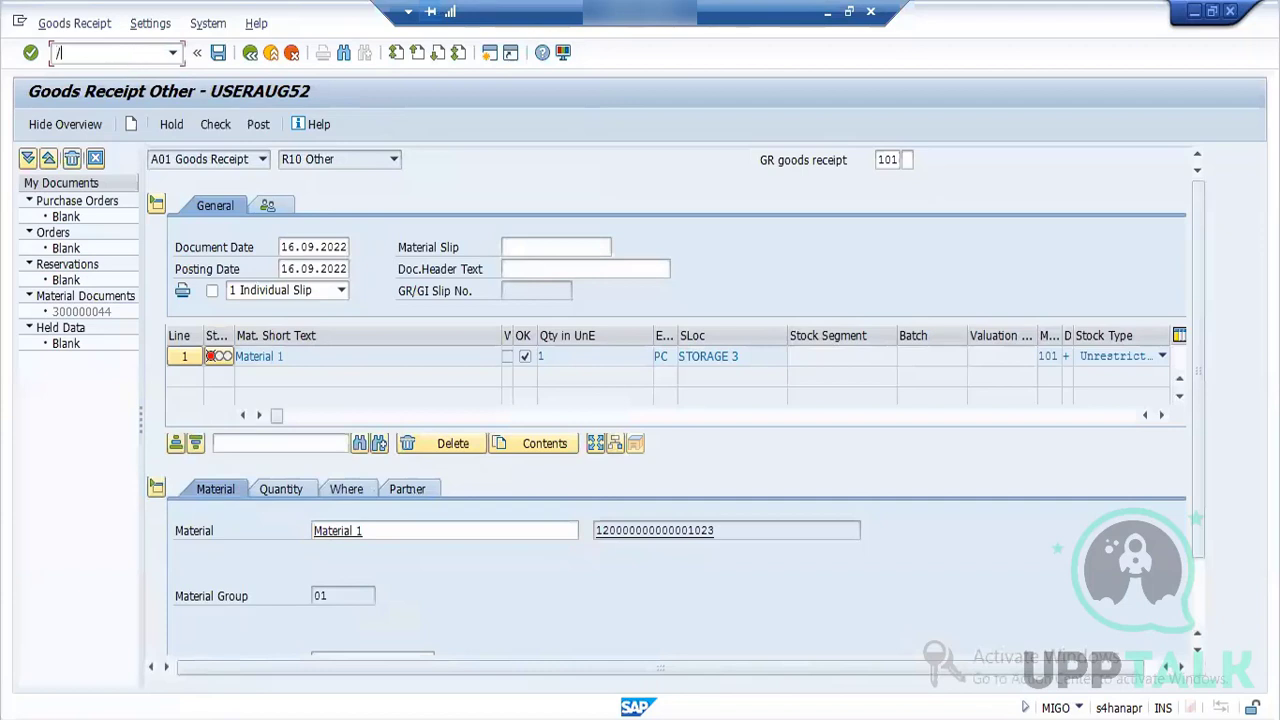
key("Return")
type("mm0")
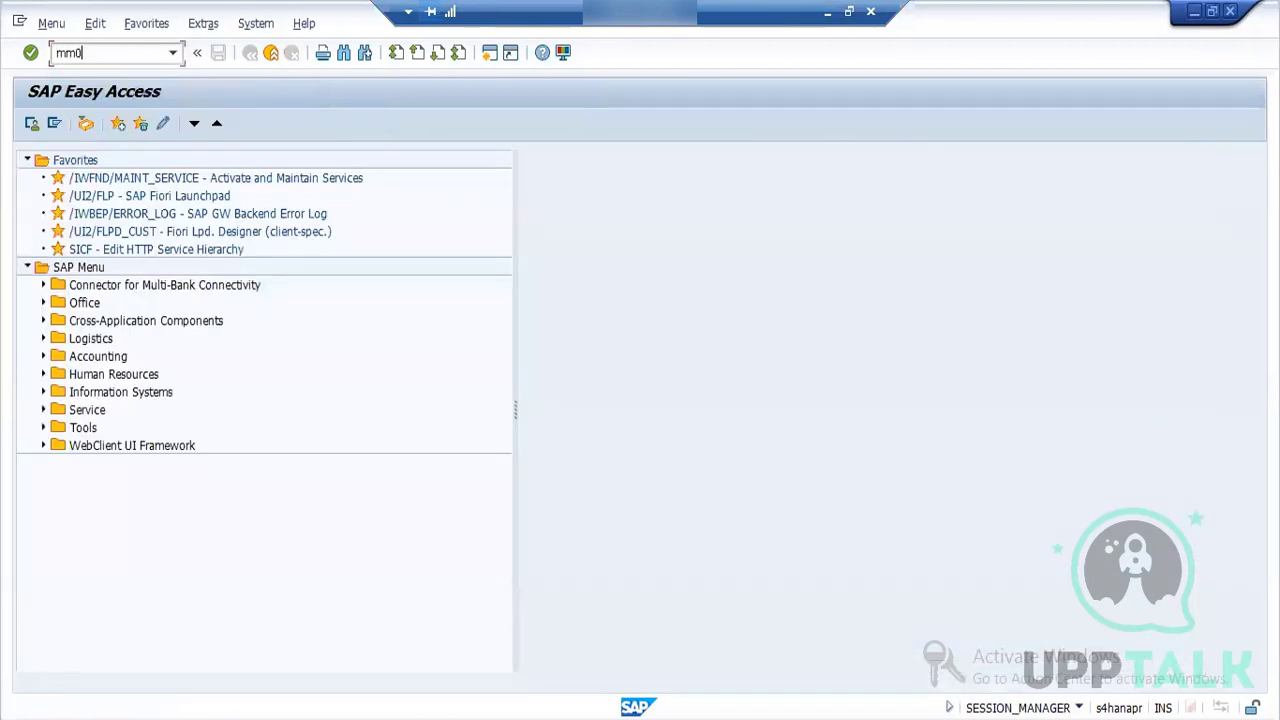
type("2")
key("Return")
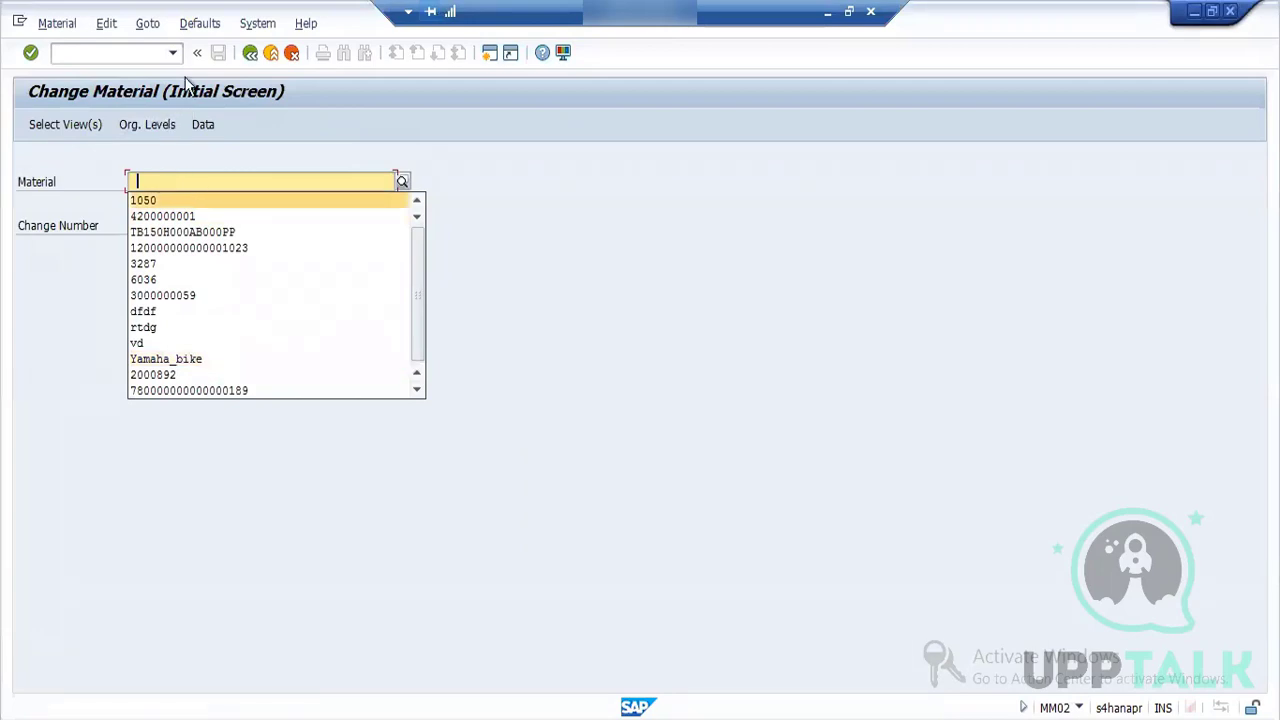
left_click(250, 52)
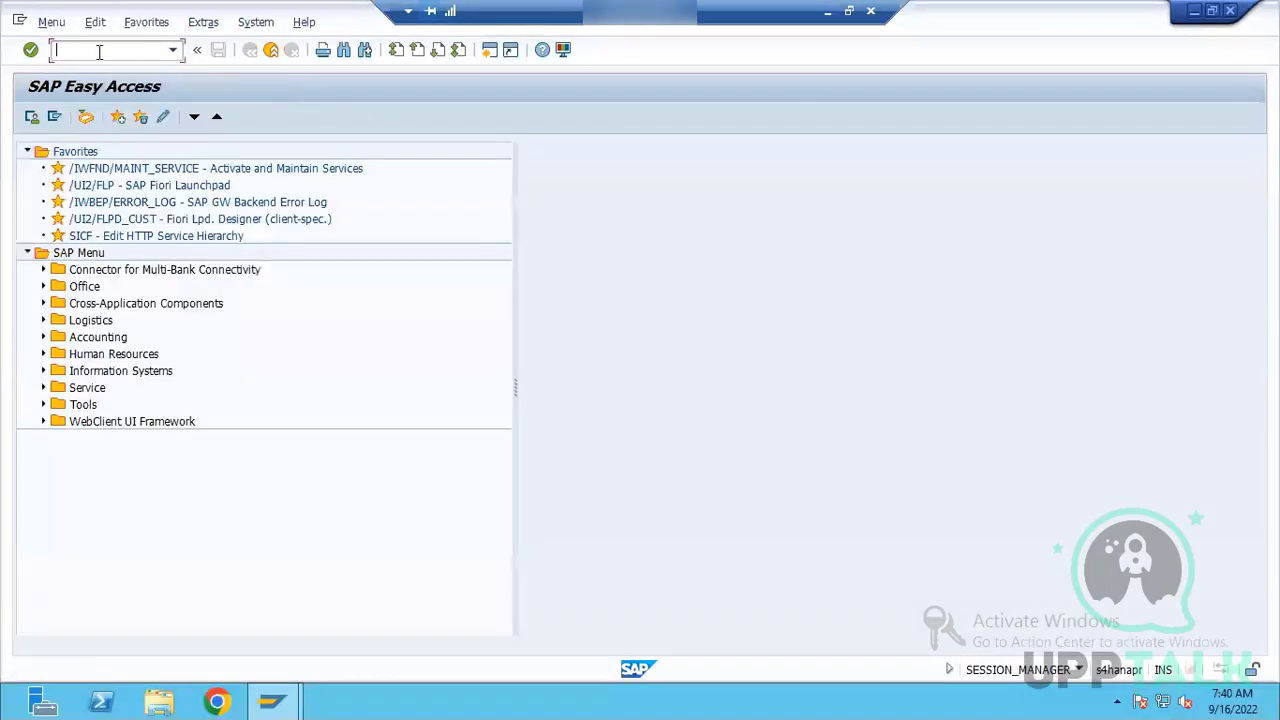
type("MM03")
key("Return")
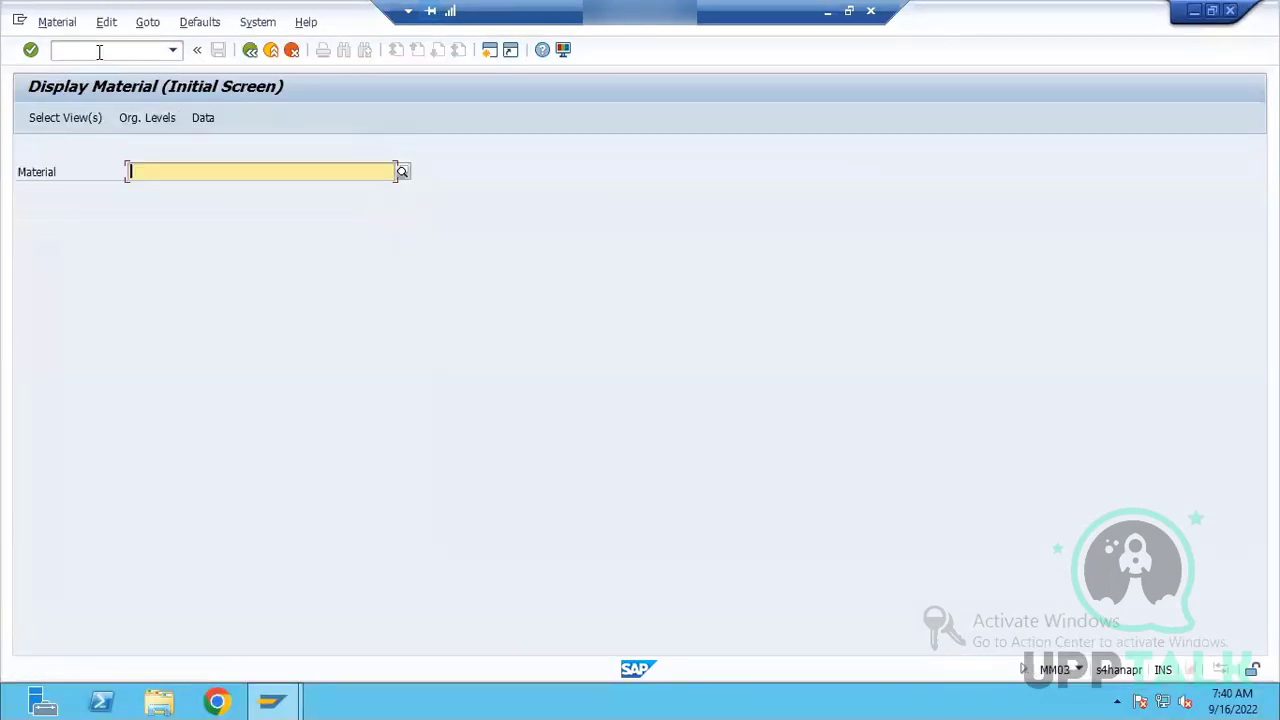
left_click(105, 49)
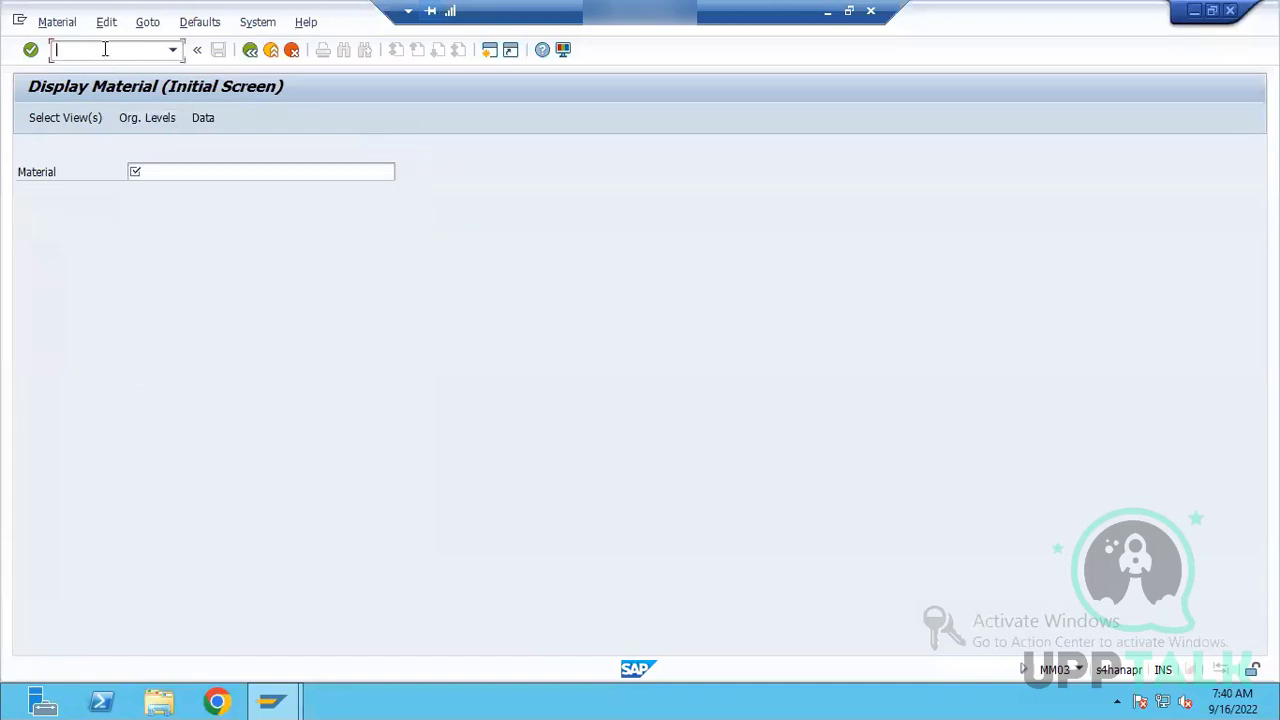
type("/nmm01")
key("Return")
left_click(134, 49)
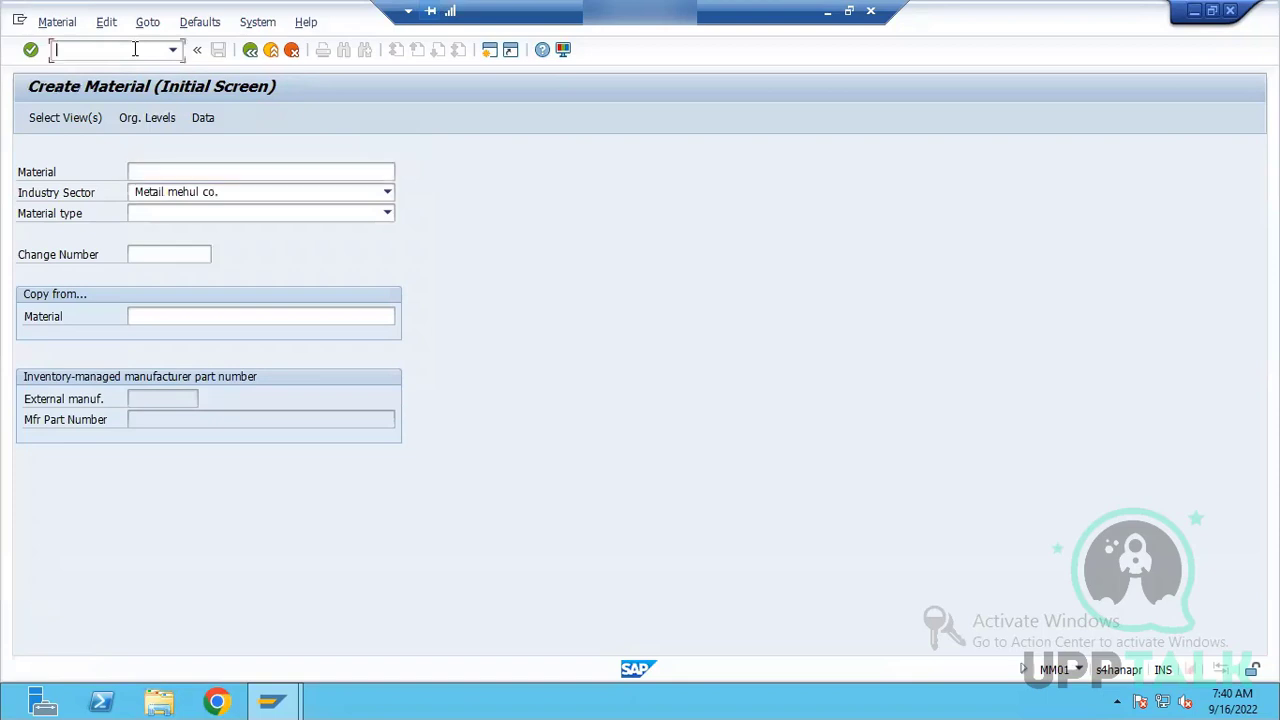
type("/nmigo")
key("Return")
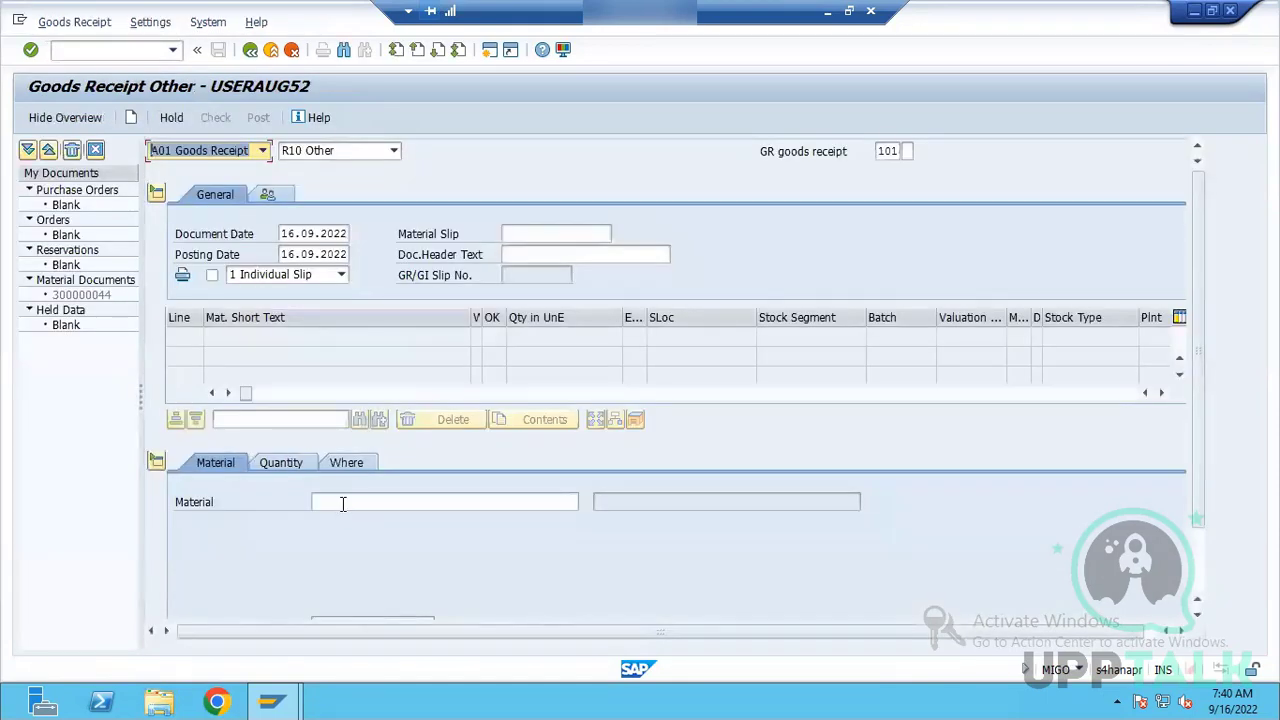
left_click(342, 503)
left_click(430, 516)
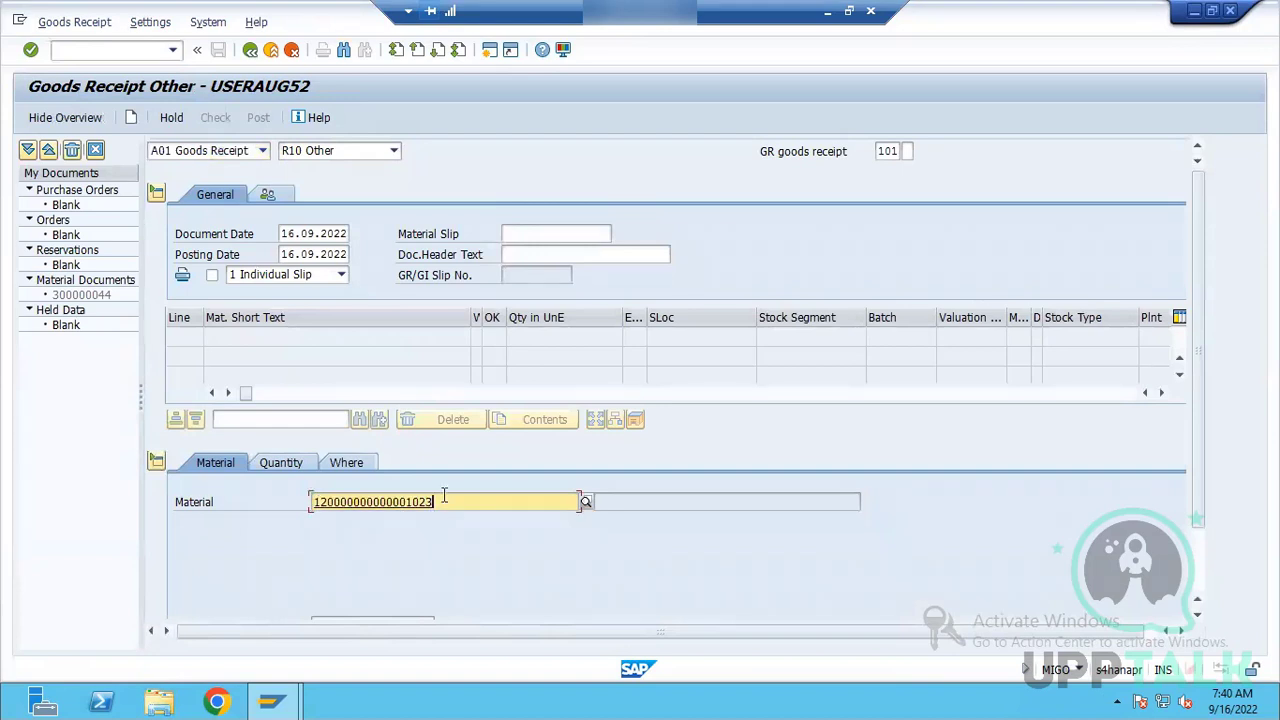
left_click_drag(444, 497, 290, 512)
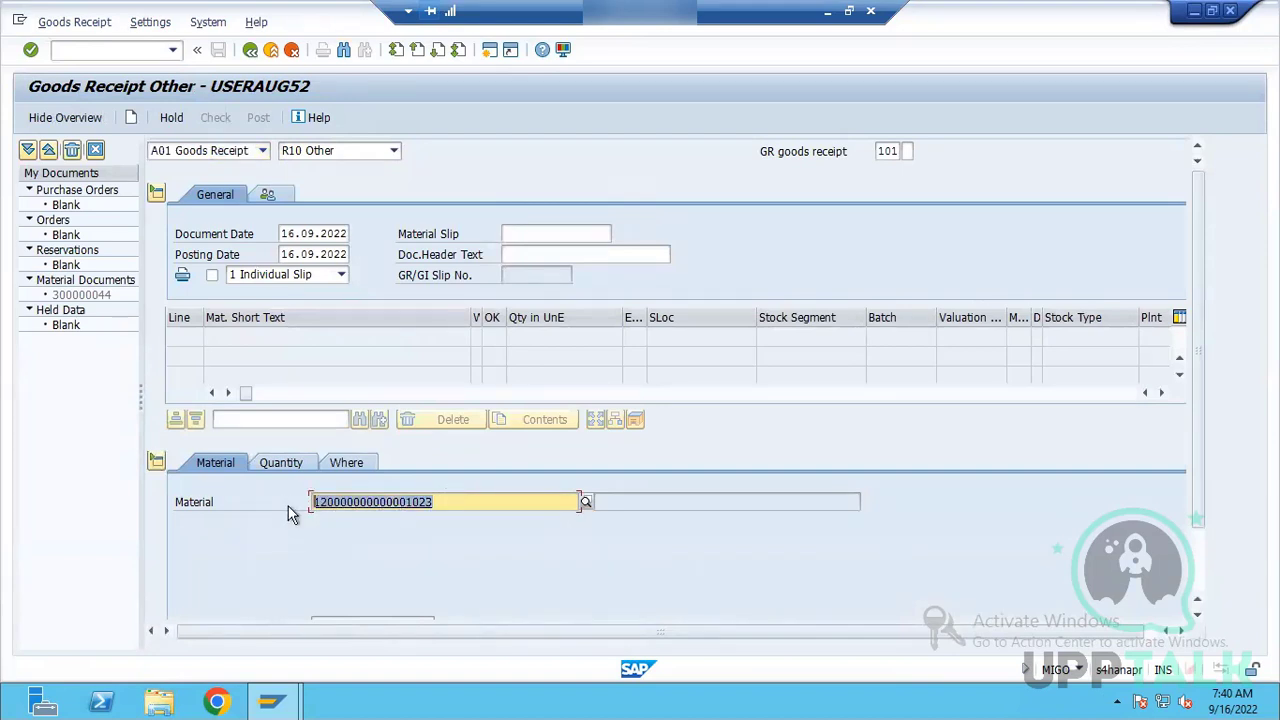
key("Delete")
left_click(118, 50)
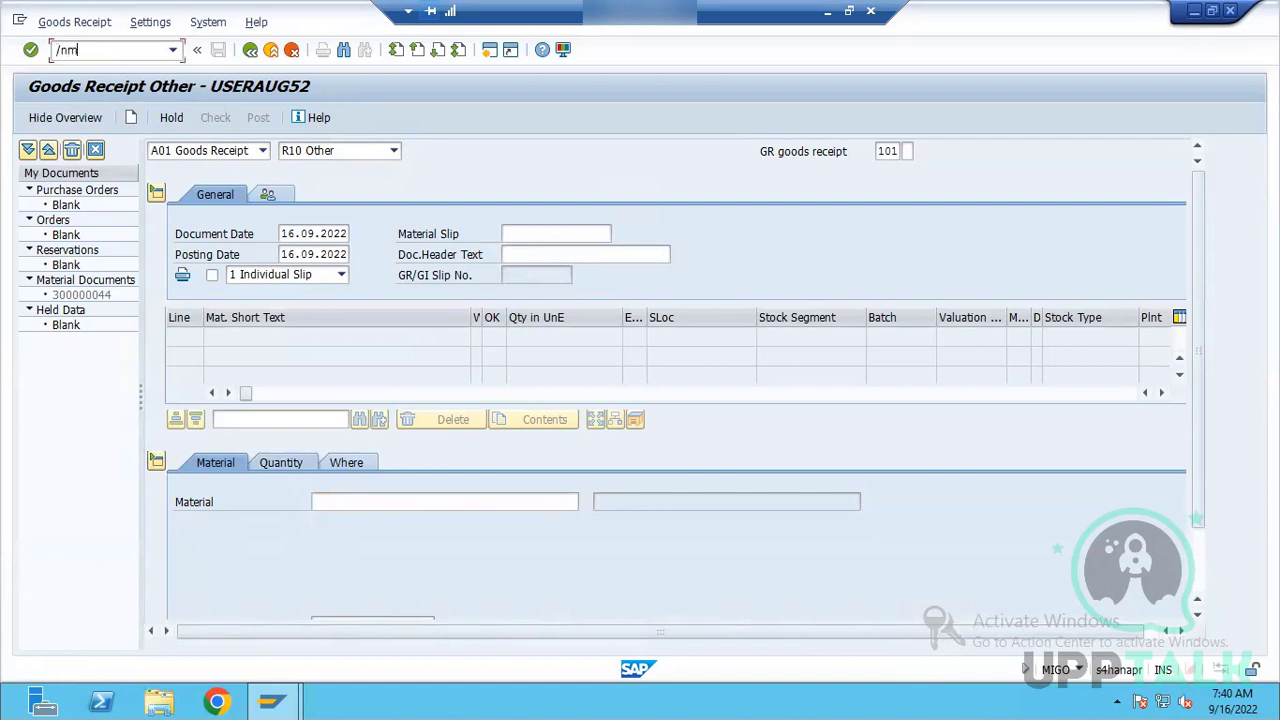
type("/nmm02")
key("Return")
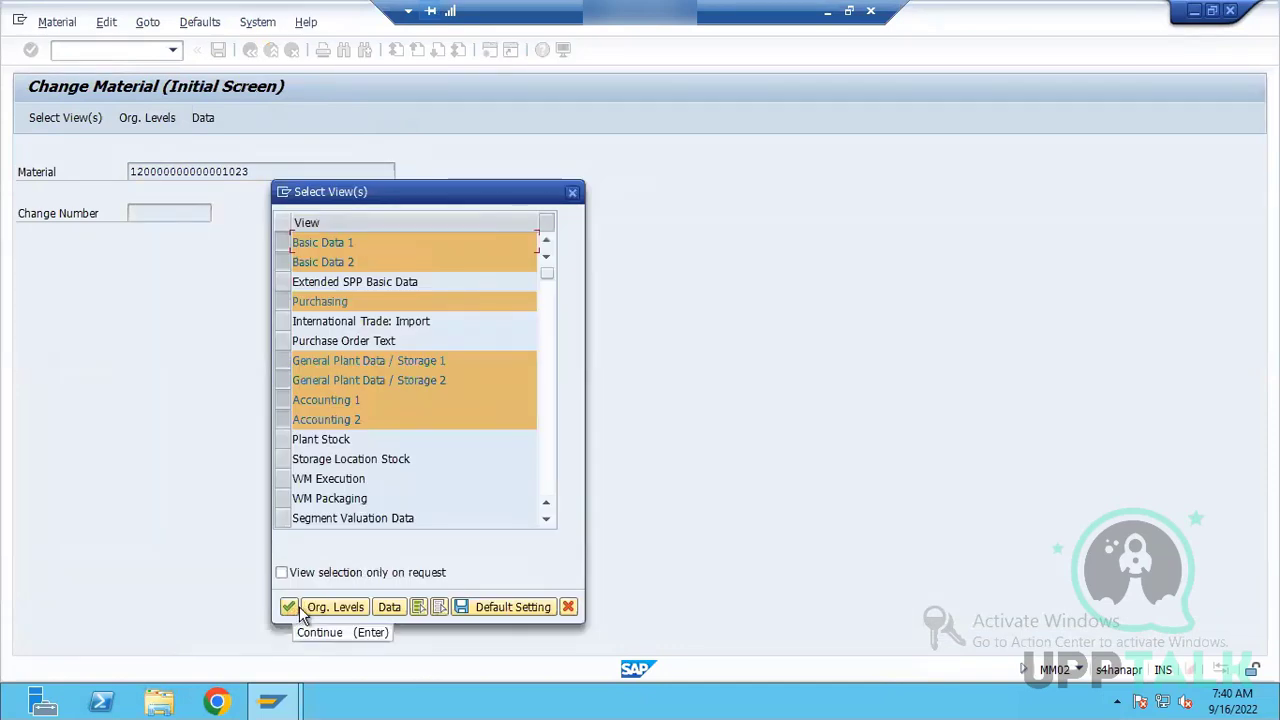
left_click(434, 607)
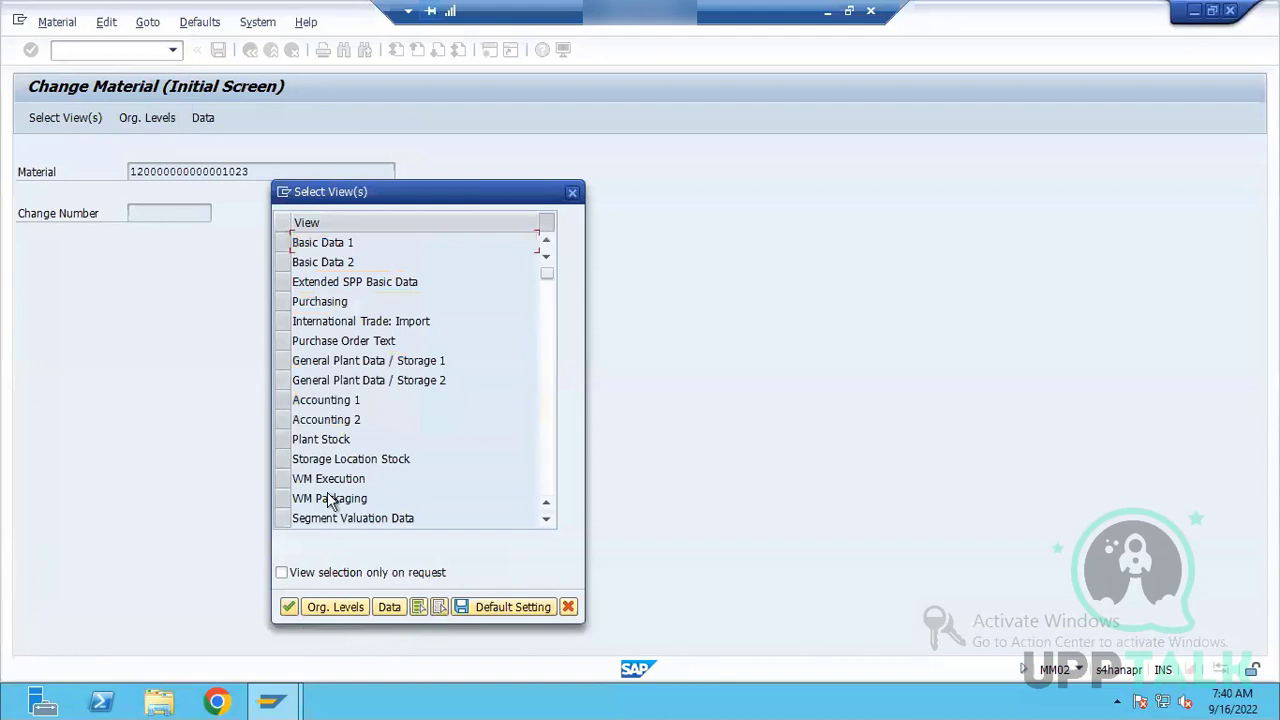
left_click(284, 301)
left_click(289, 607)
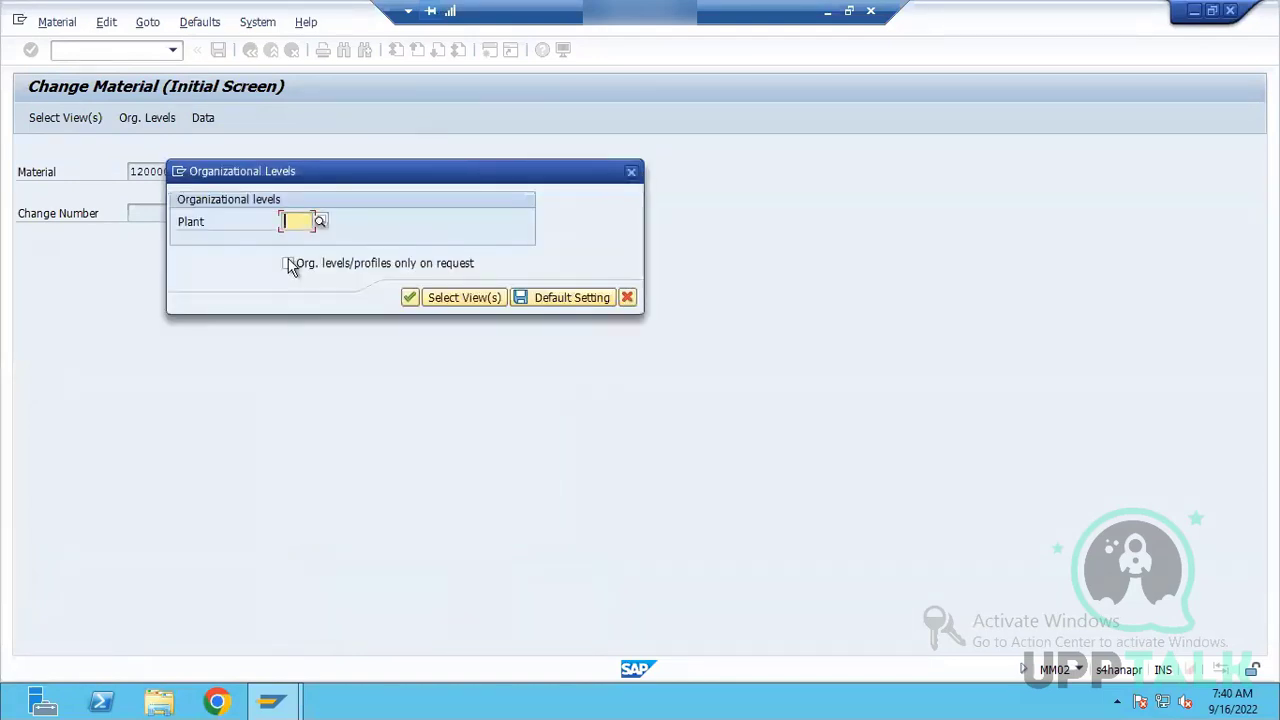
left_click(304, 221)
left_click(306, 240)
key("Return")
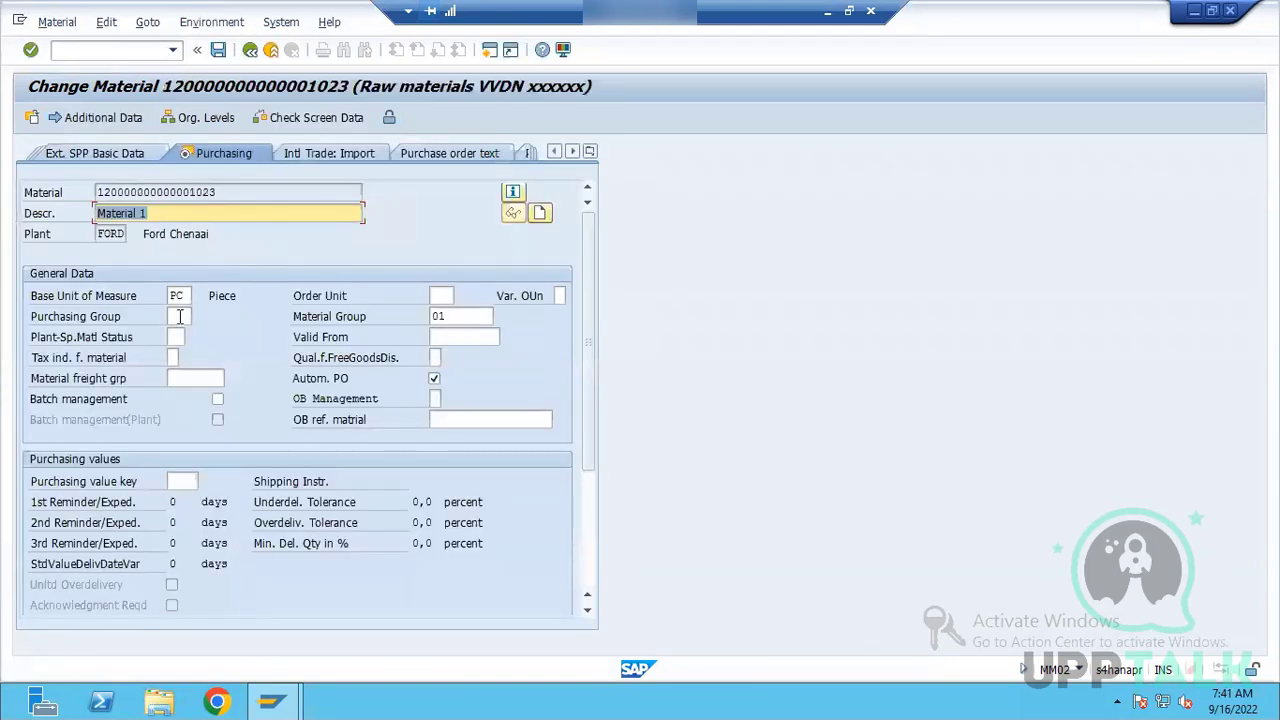
Step: Set the material's purchasing group to FOR and save the material master
left_click(177, 316)
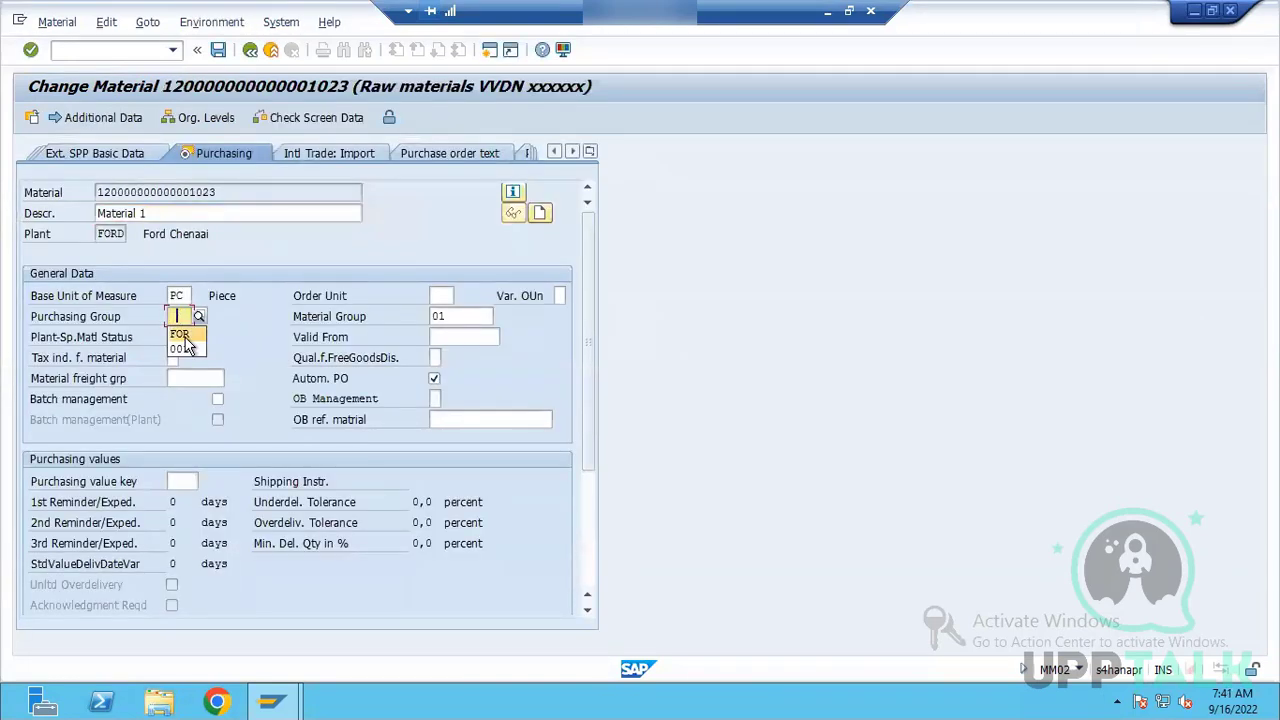
left_click(183, 336)
key("Return")
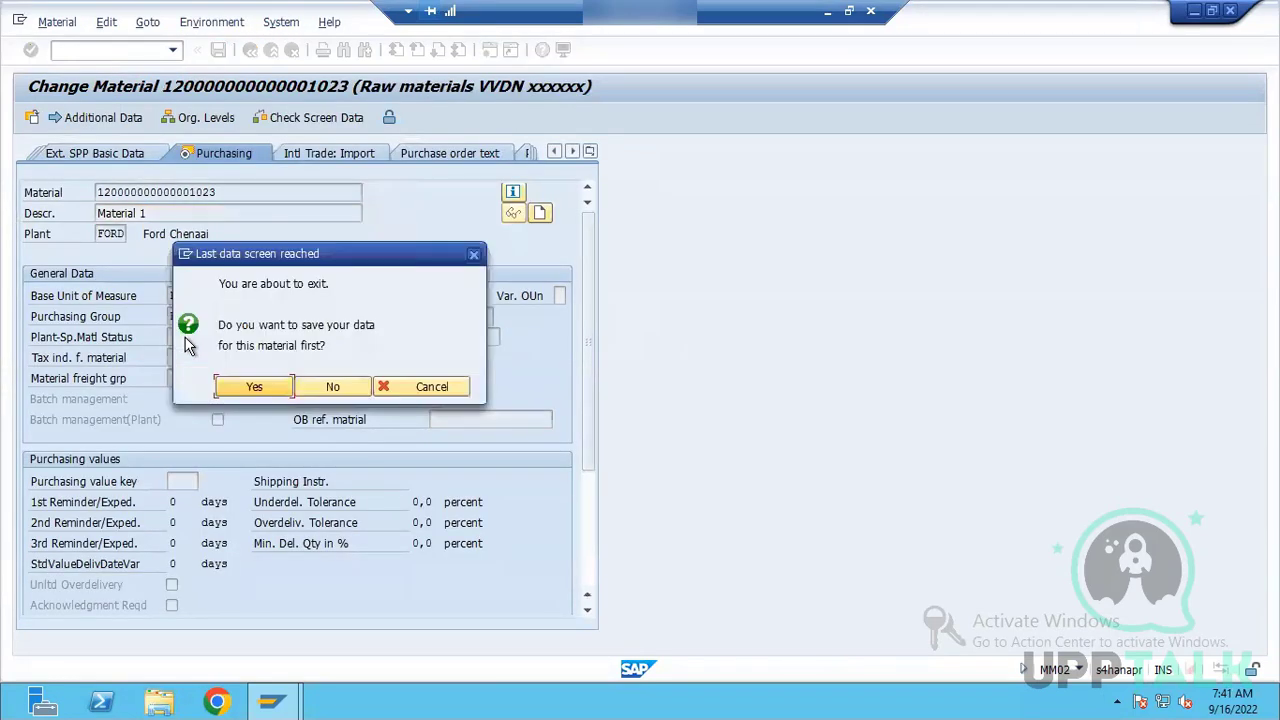
left_click(253, 392)
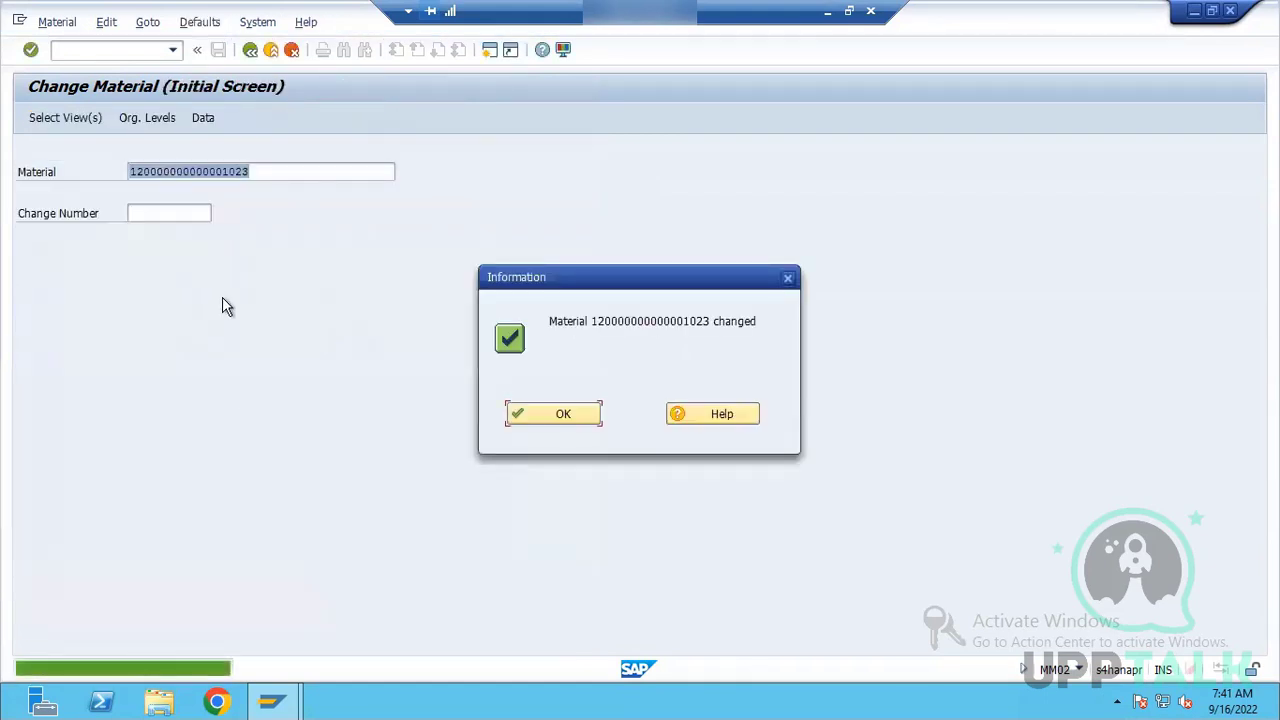
key("Return")
Step: Reopen the material for plant FORD and check its purchasing group and automatic PO setting in the Purchasing view
key("Return")
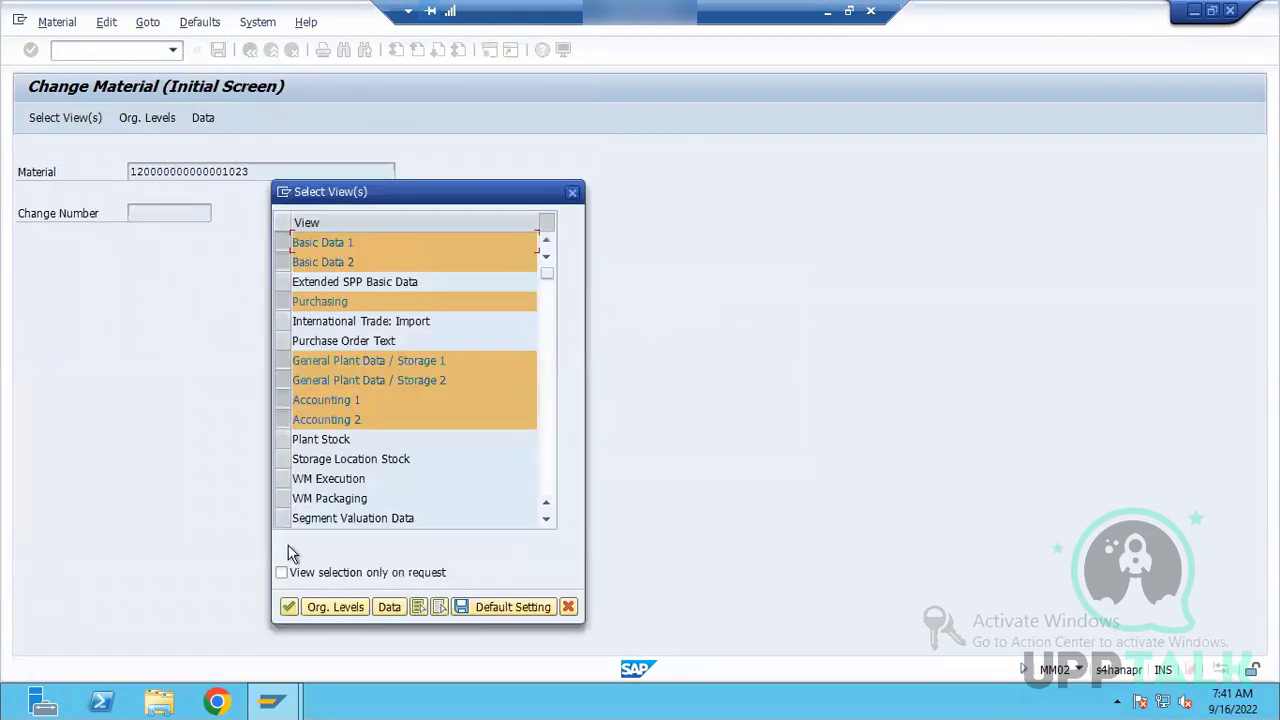
left_click(288, 607)
left_click(294, 221)
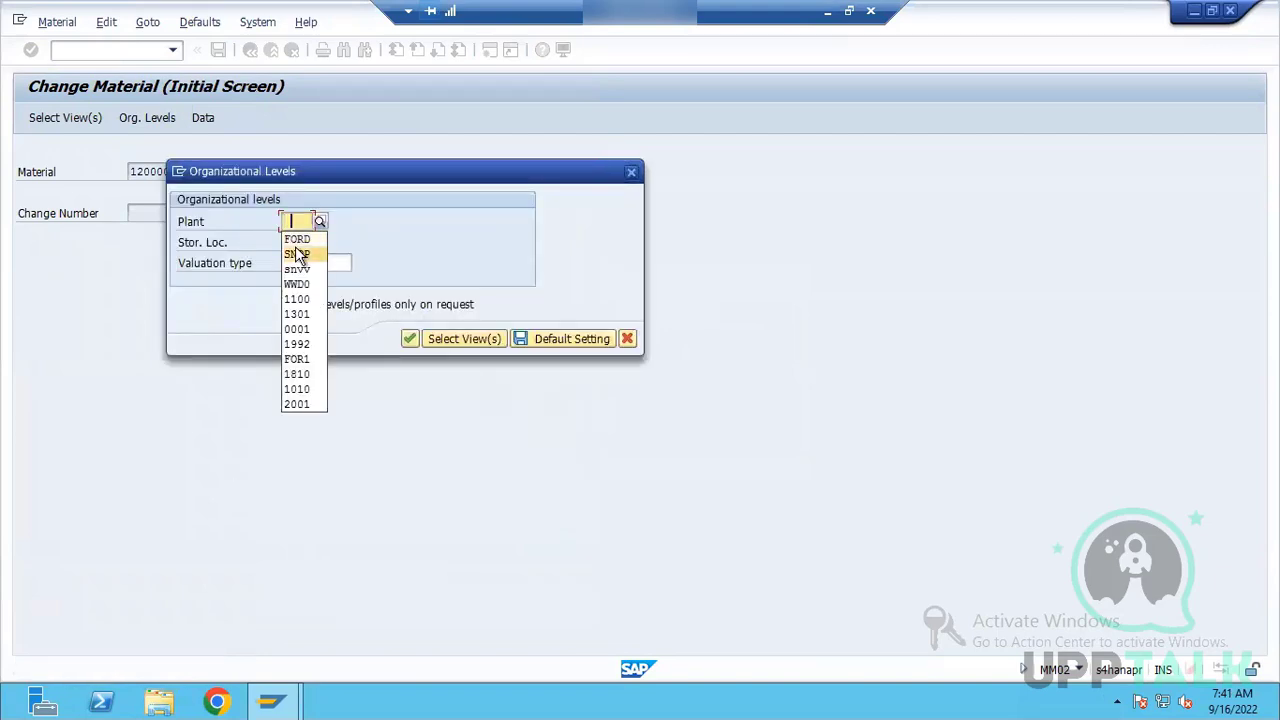
key("Return")
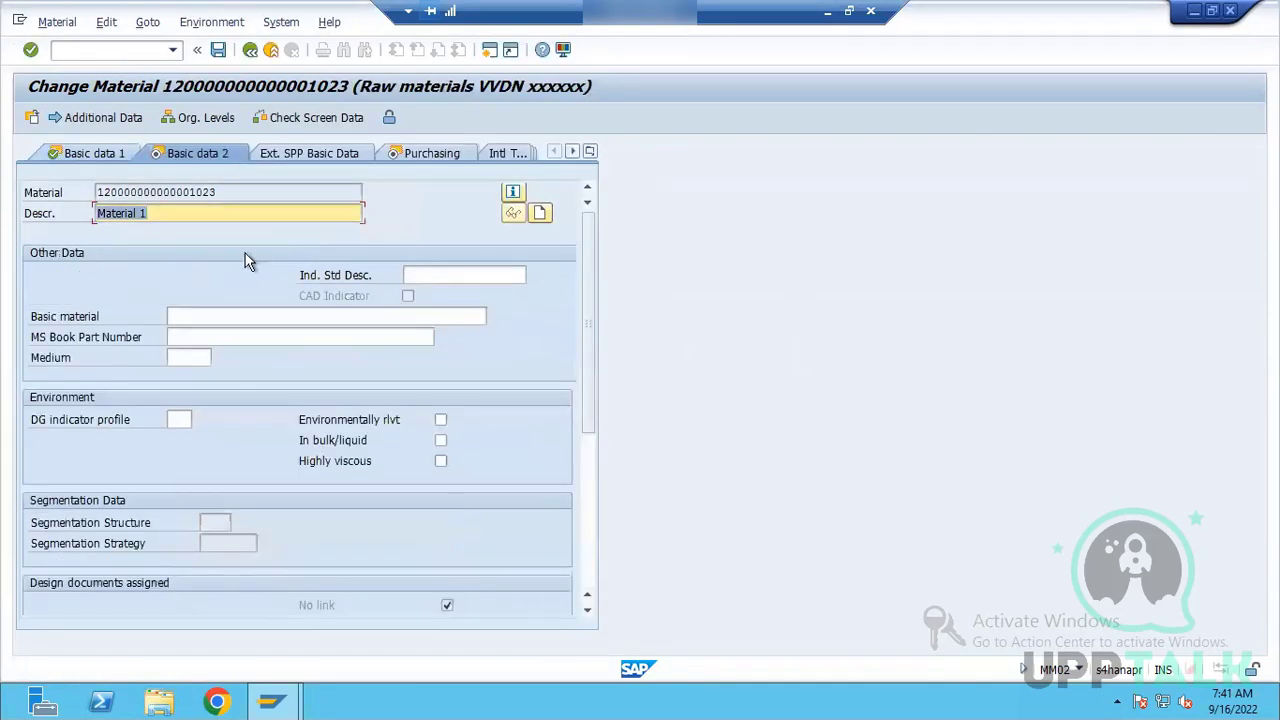
left_click(412, 158)
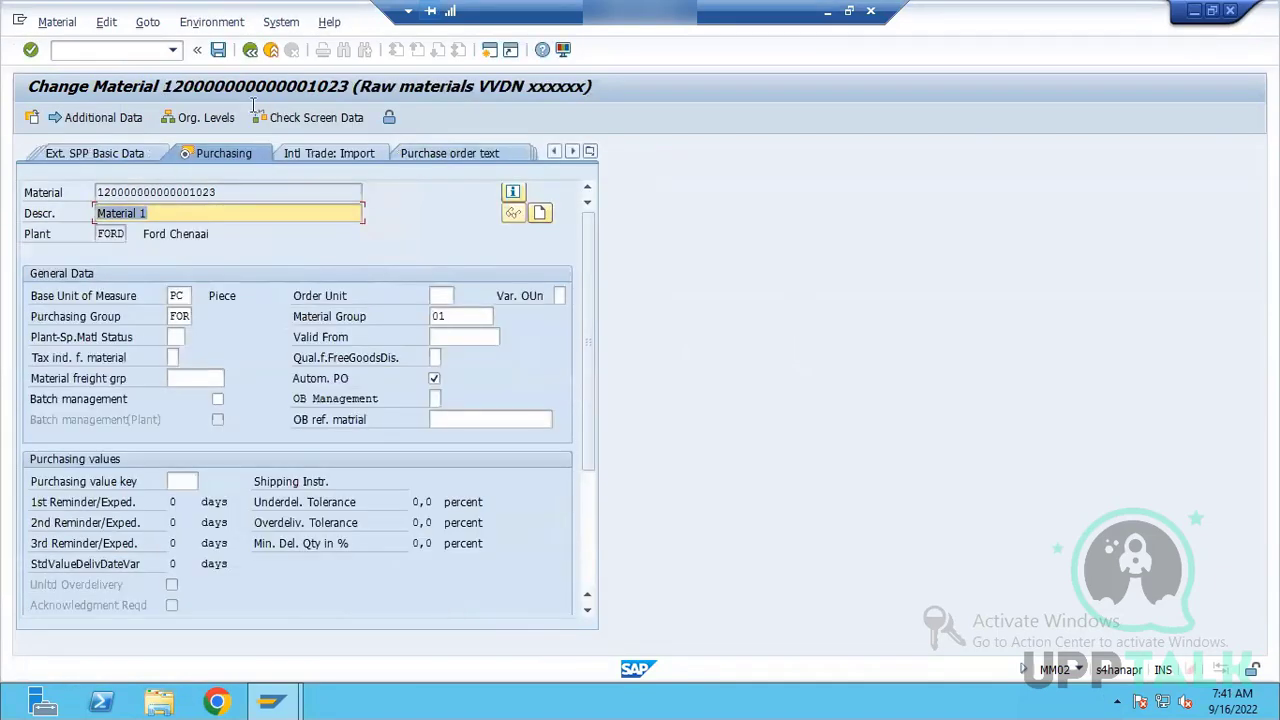
left_click(219, 50)
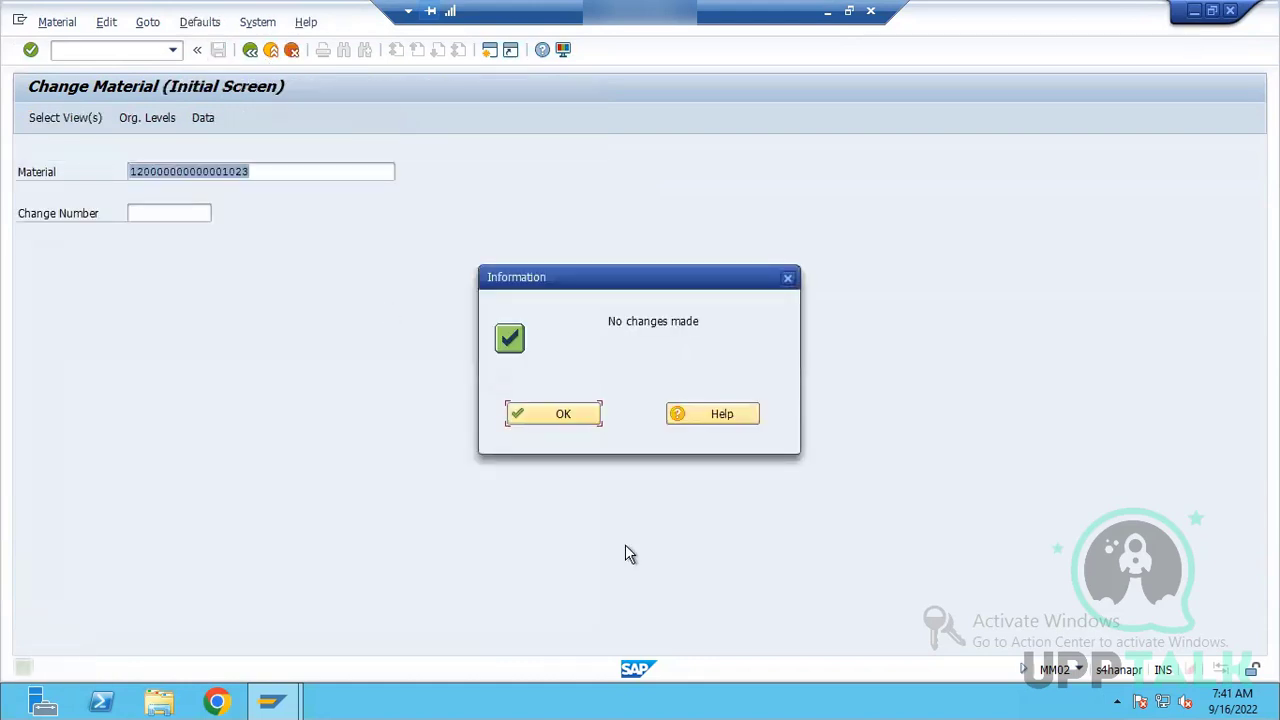
left_click(552, 408)
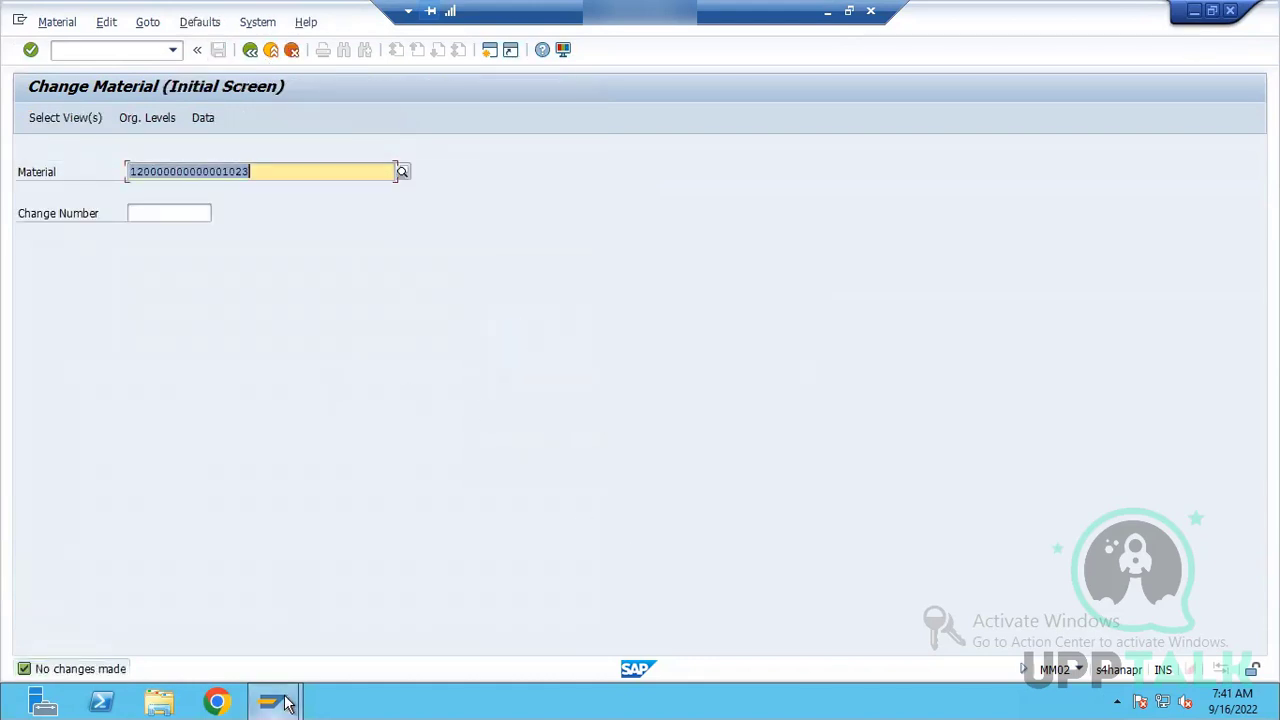
left_click(127, 52)
type("/nm")
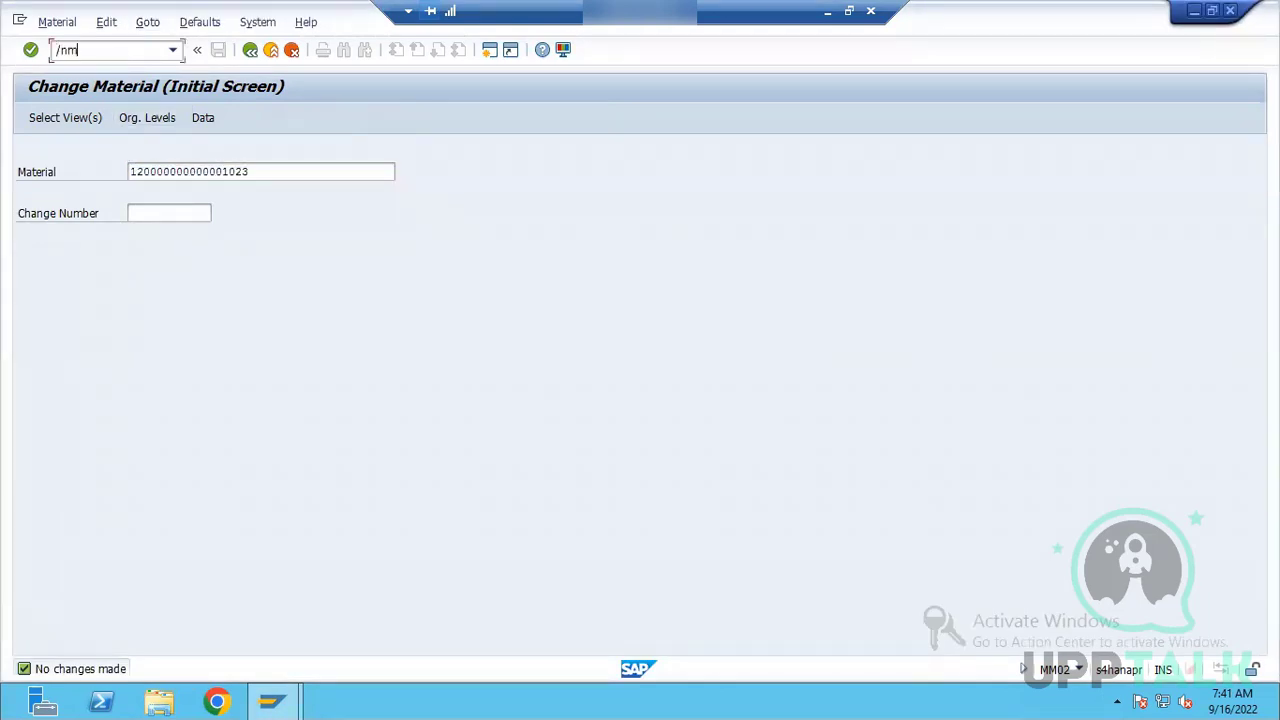
type("igo")
key("Return")
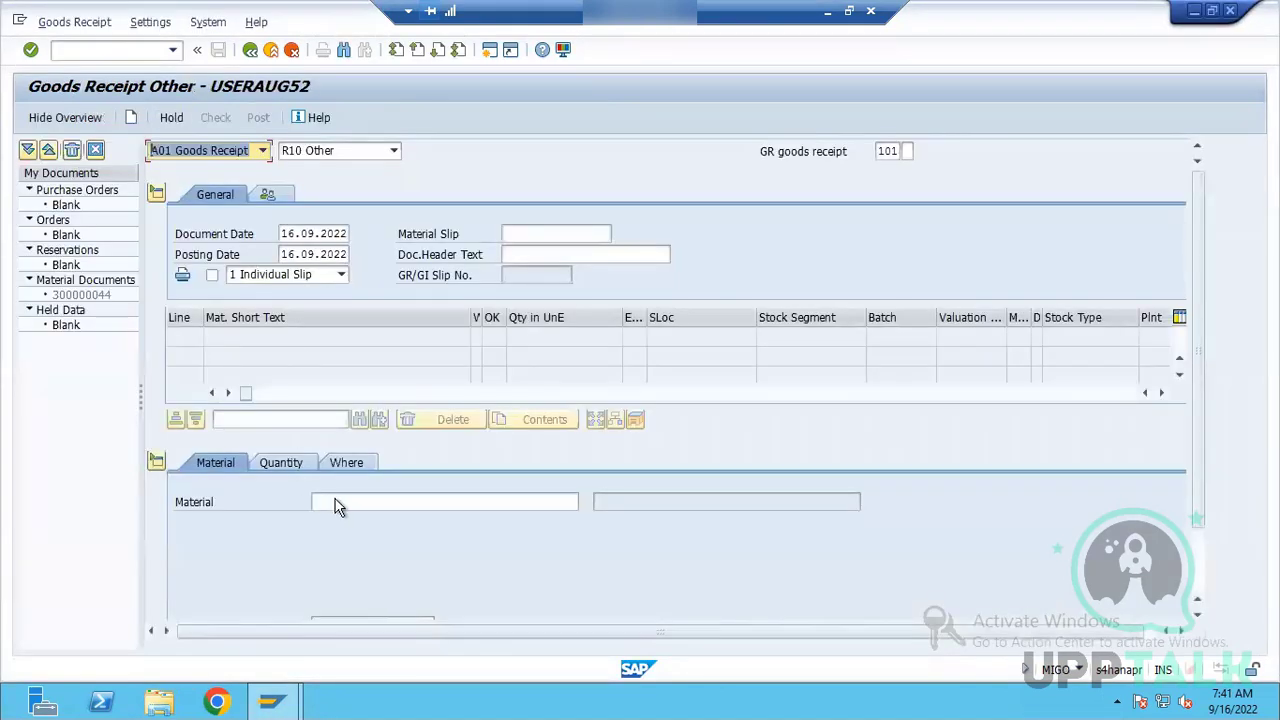
left_click(336, 503)
left_click(354, 529)
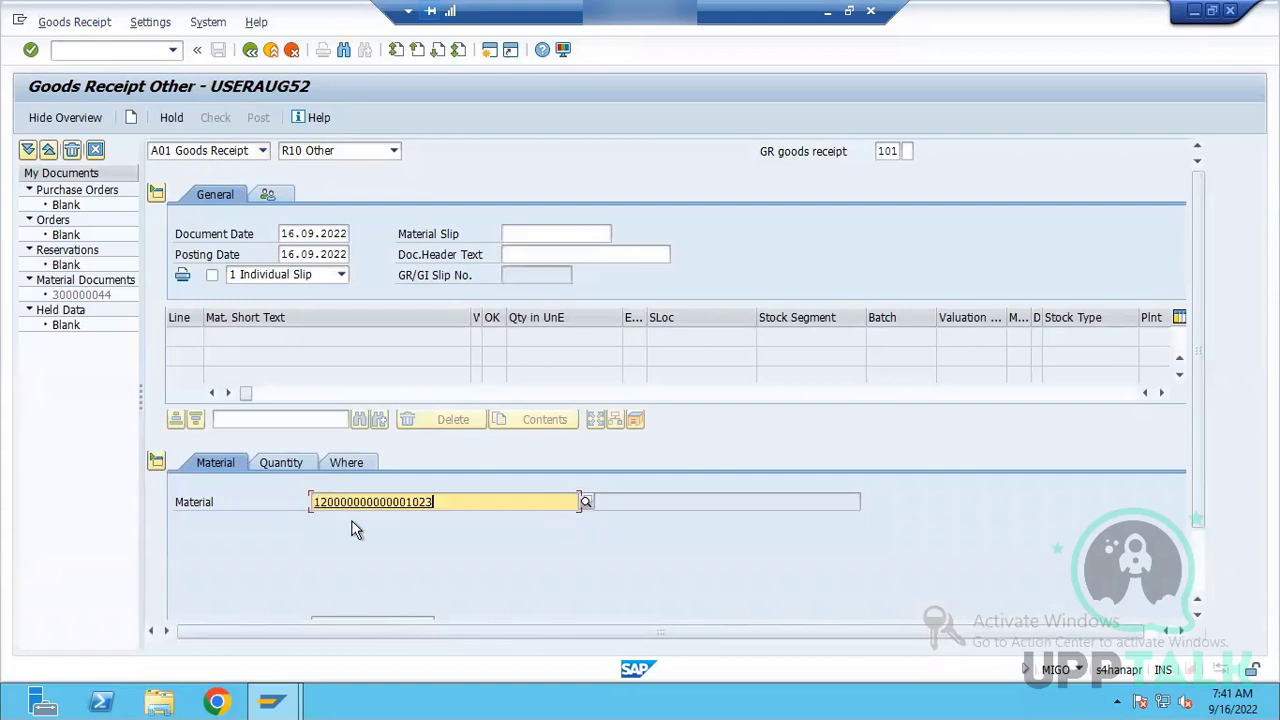
key("Return")
Step: Set the quantity in unit of entry to 1 for the goods receipt item
left_click(291, 467)
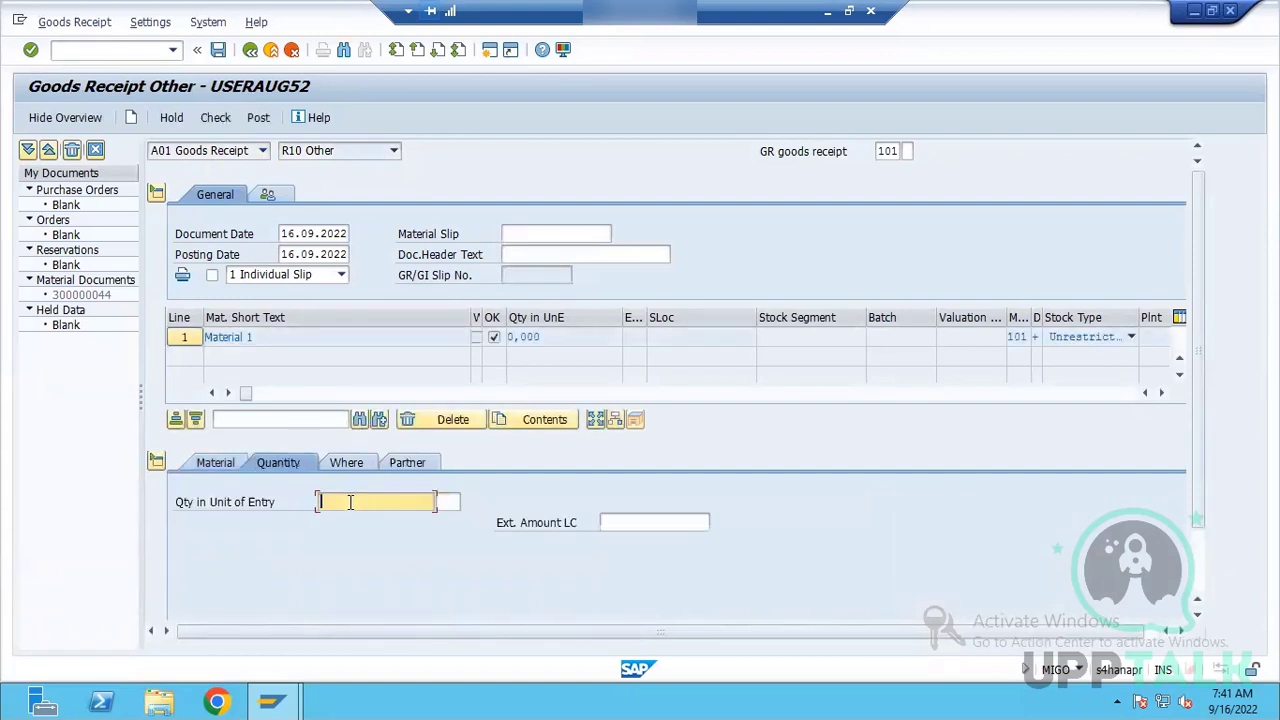
left_click(350, 502)
left_click(351, 521)
key("Return")
Step: Set the receipt item's plant to FORD and its storage location to SS03
left_click(357, 464)
left_click(350, 543)
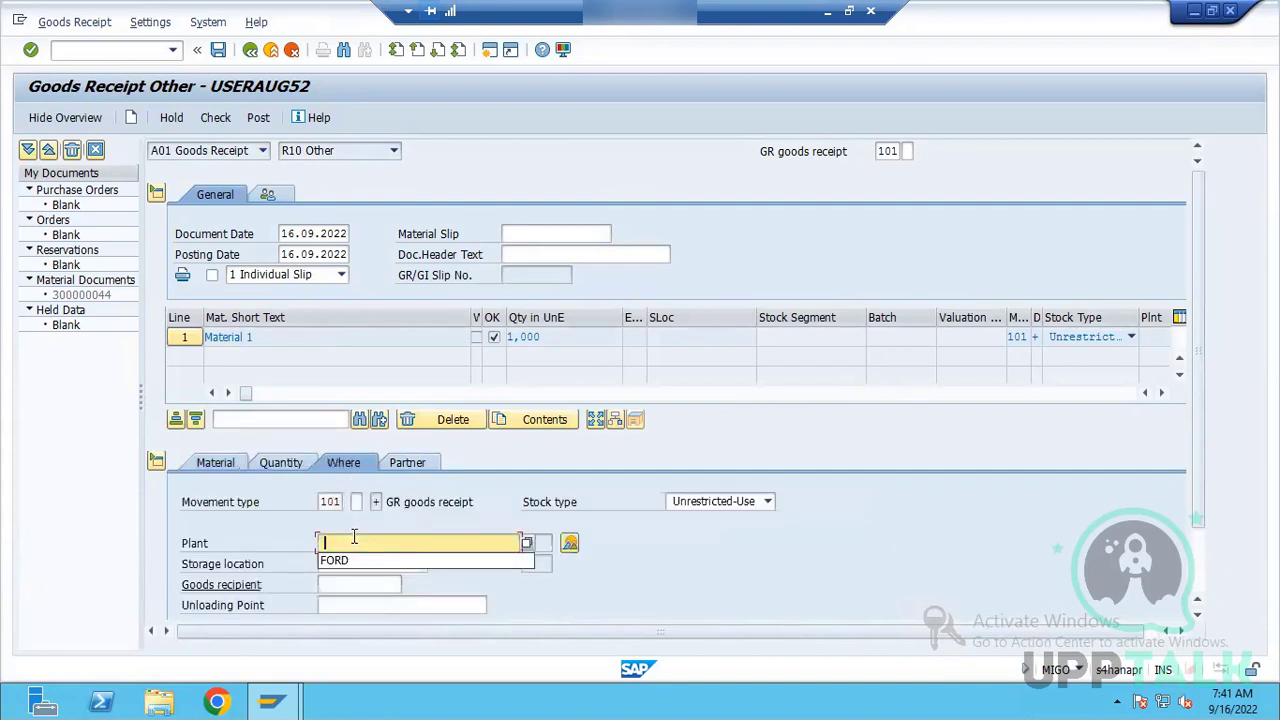
left_click(343, 562)
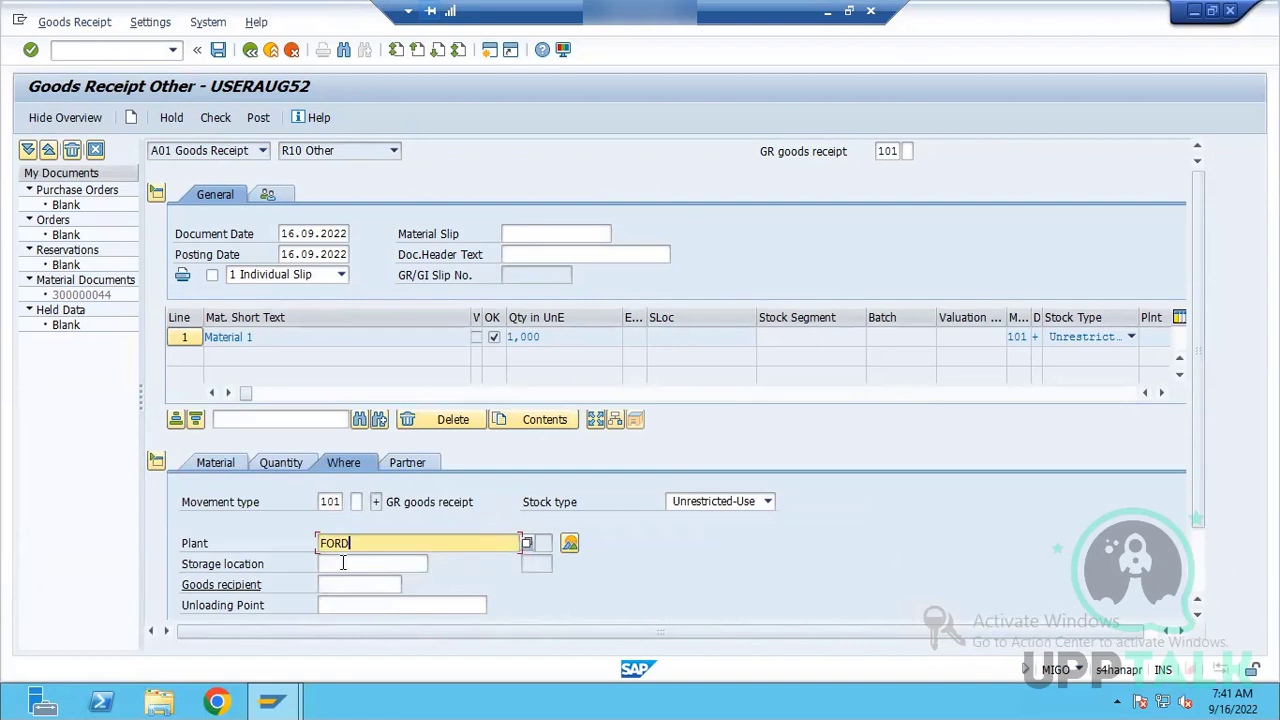
left_click(343, 563)
left_click(344, 578)
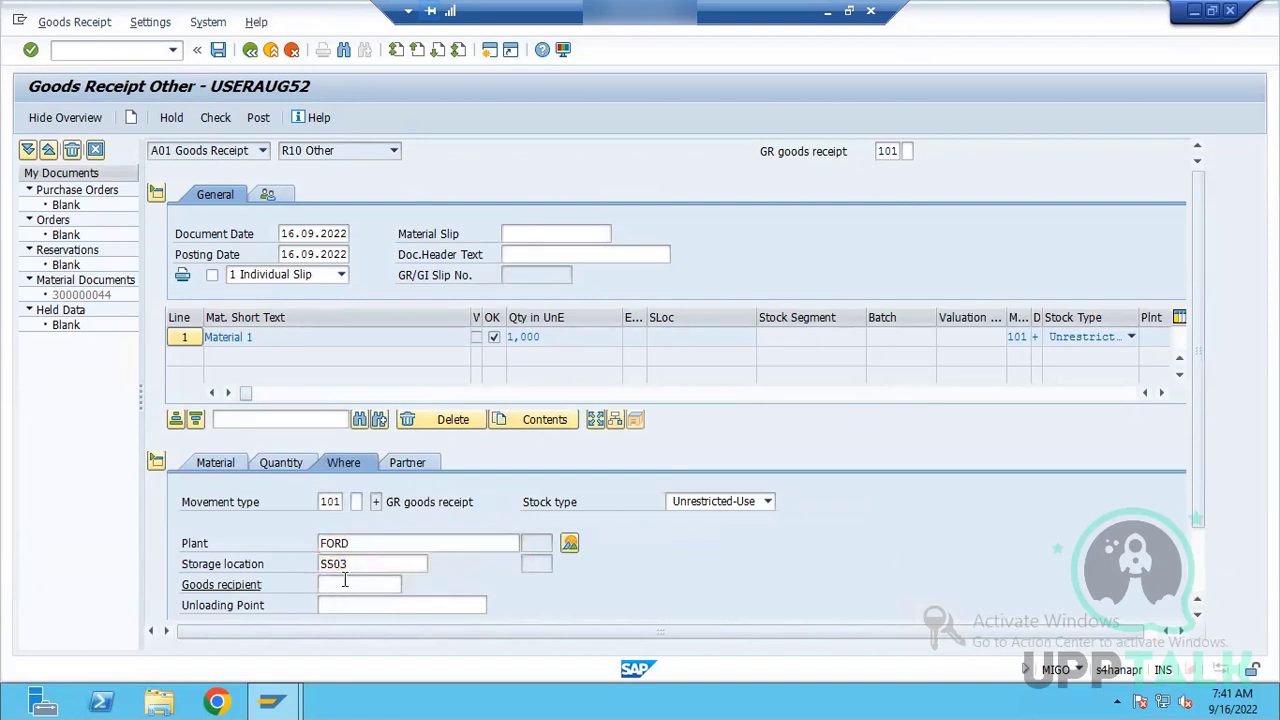
key("Return")
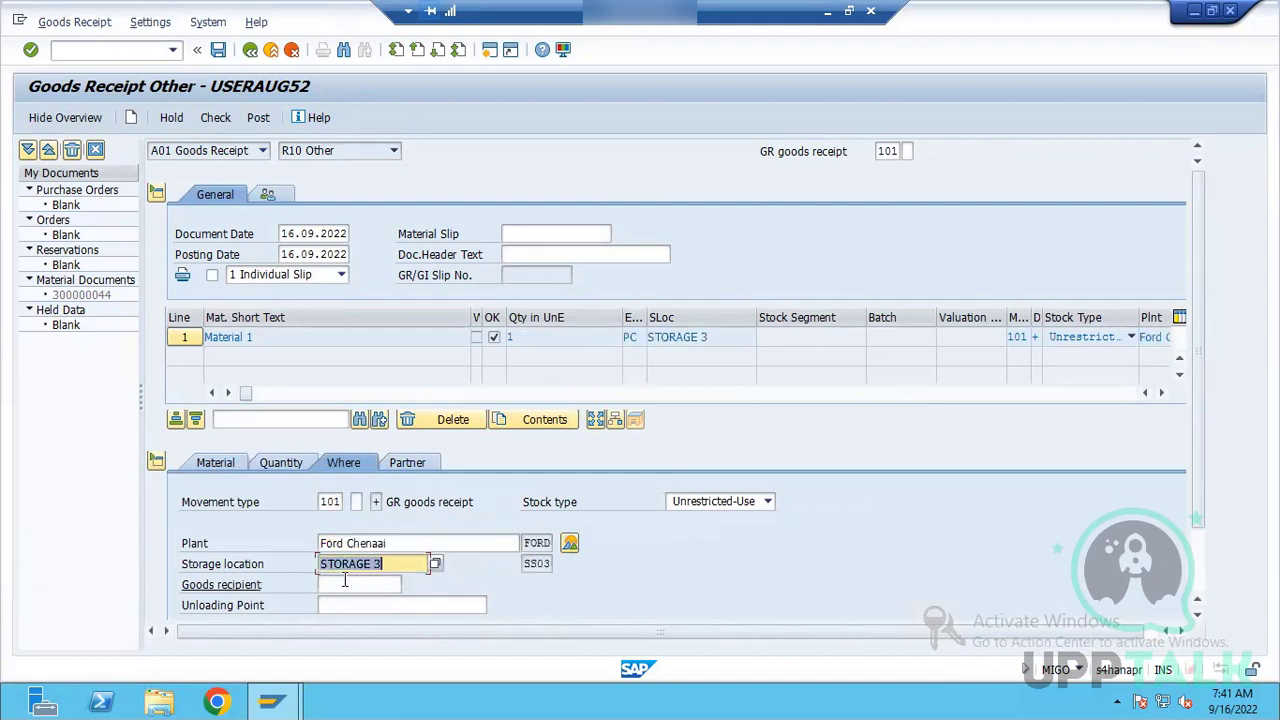
Step: Assign SRS Vendors as the vendor in the receipt item's partner data
left_click(411, 465)
left_click(350, 503)
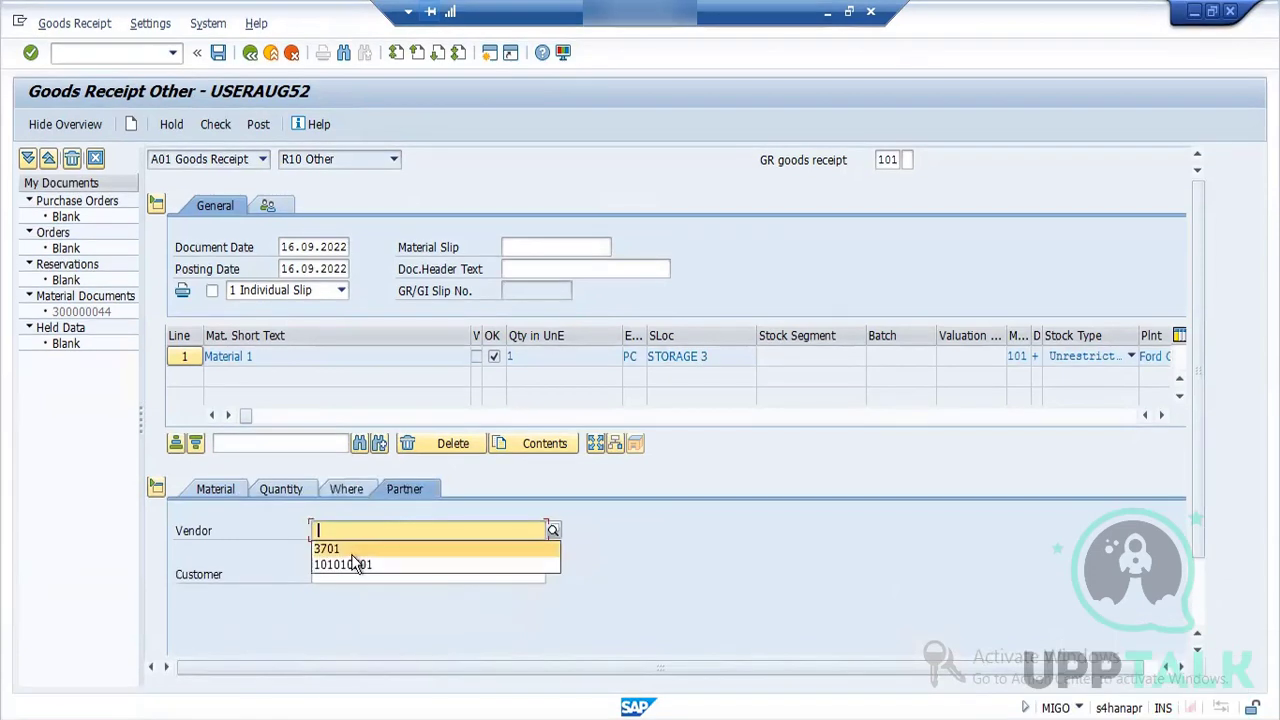
left_click(351, 563)
key("Return")
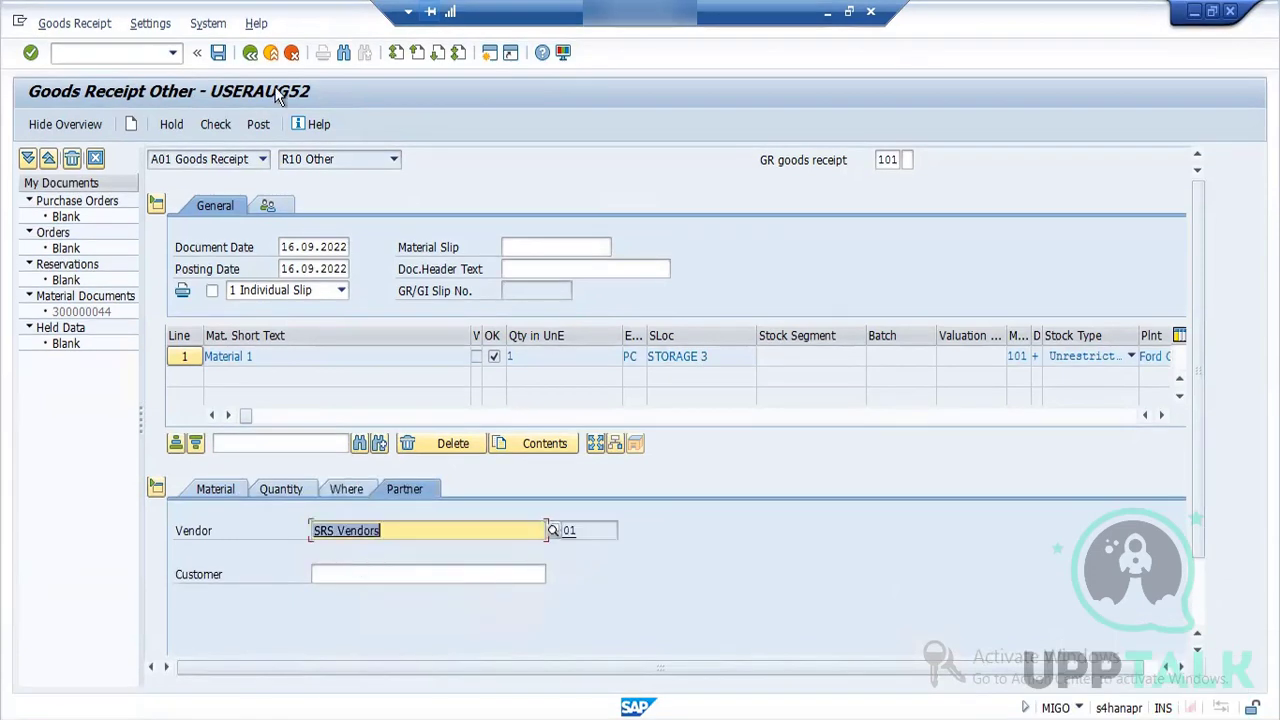
Step: Check the goods receipt document and post it
left_click(215, 124)
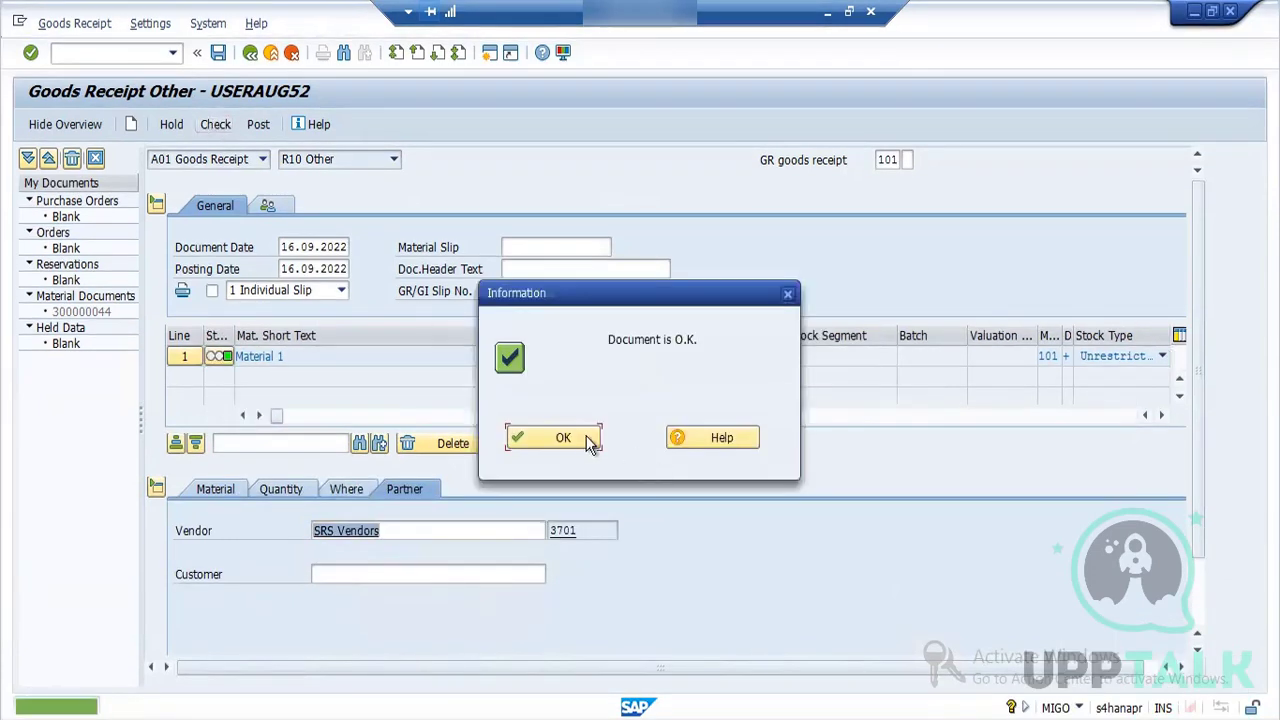
left_click(570, 437)
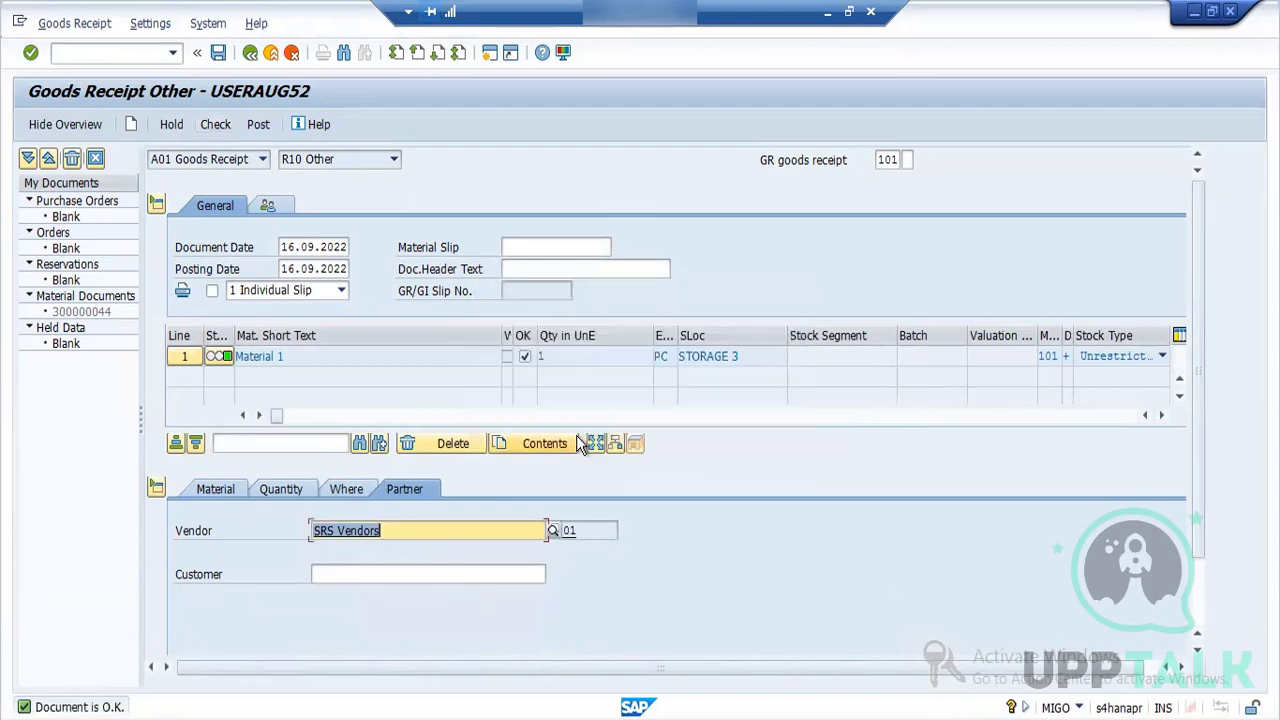
left_click(261, 127)
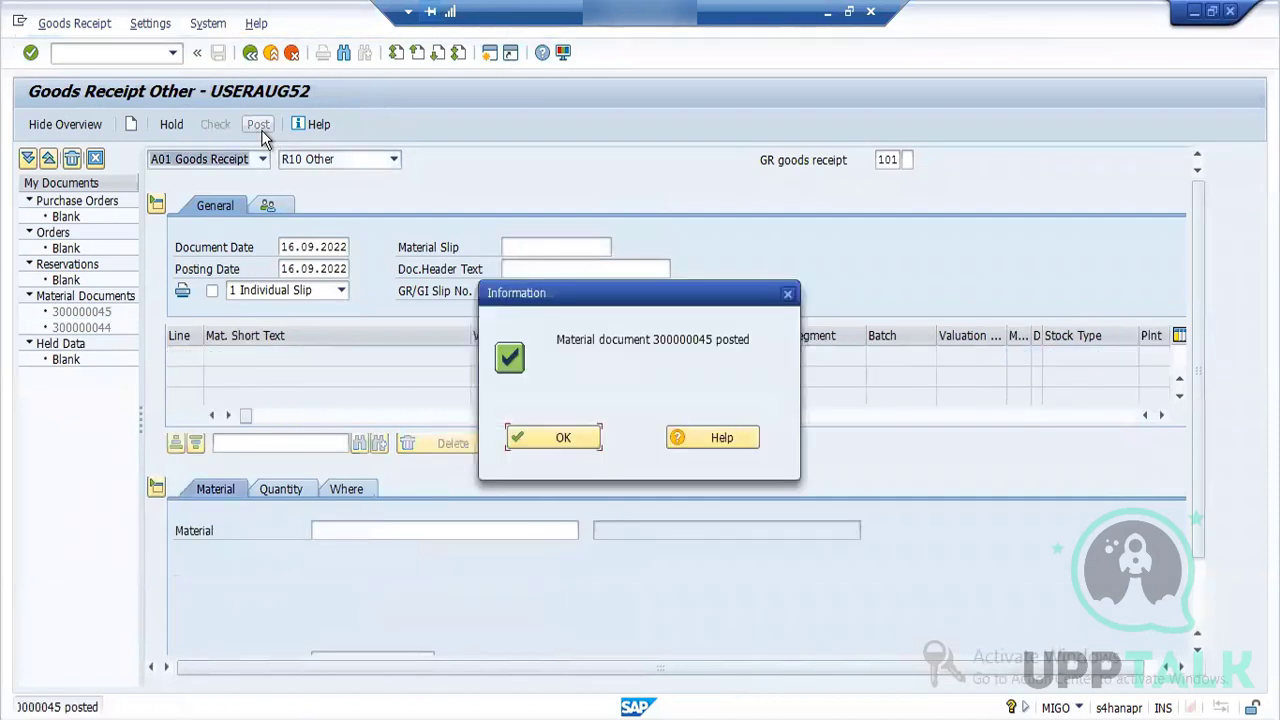
left_click(578, 442)
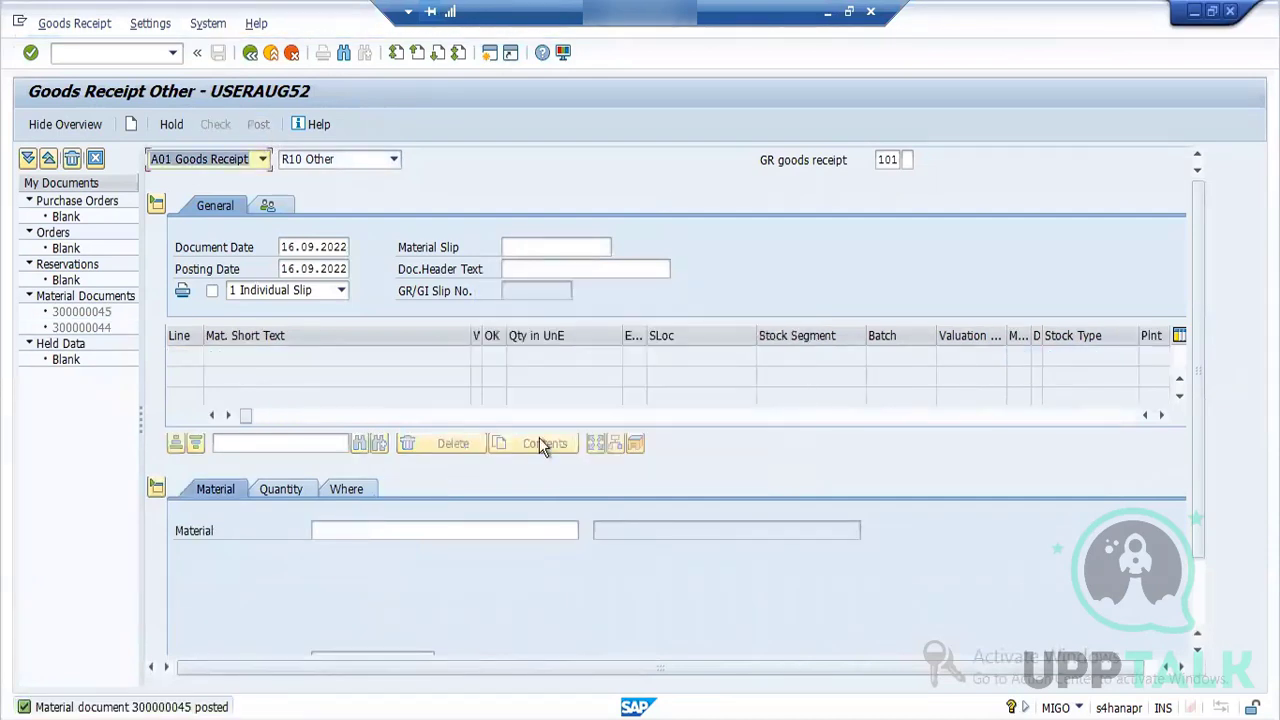
Step: Display the posted material document, view the purchase order linked to its item, and return to the SAP Easy Access screen
left_click(263, 160)
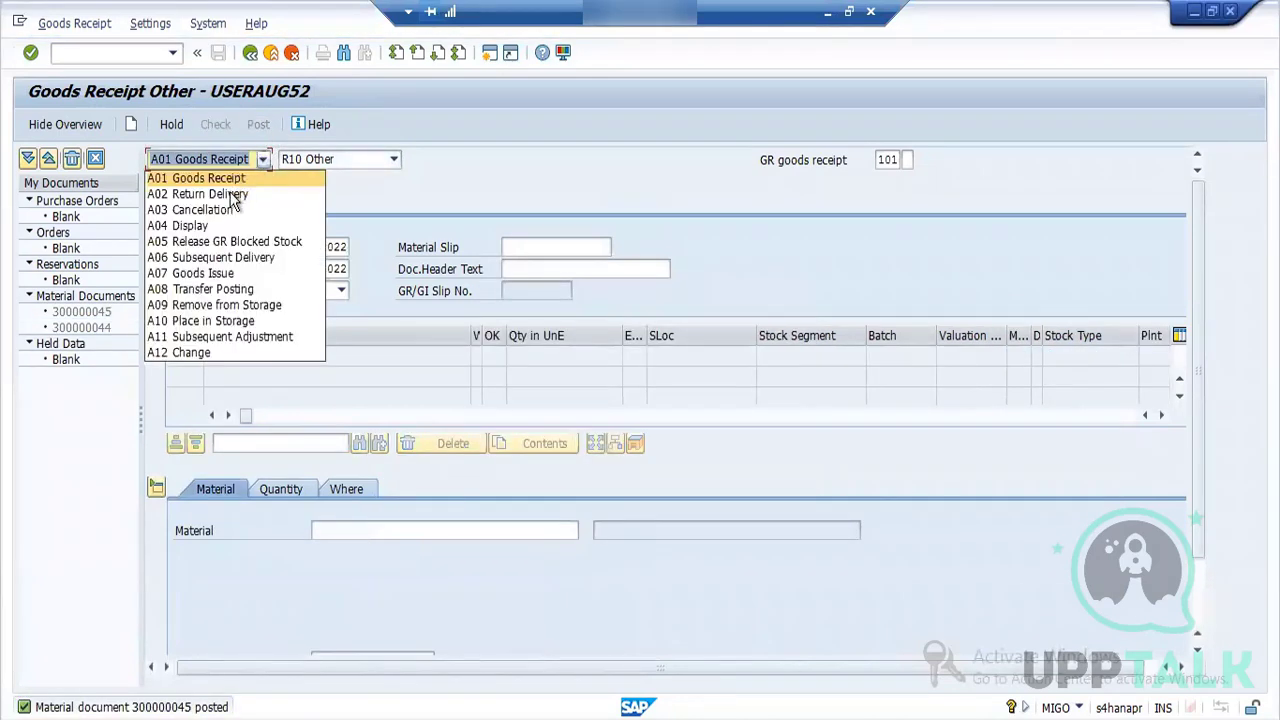
left_click(190, 226)
key("Return")
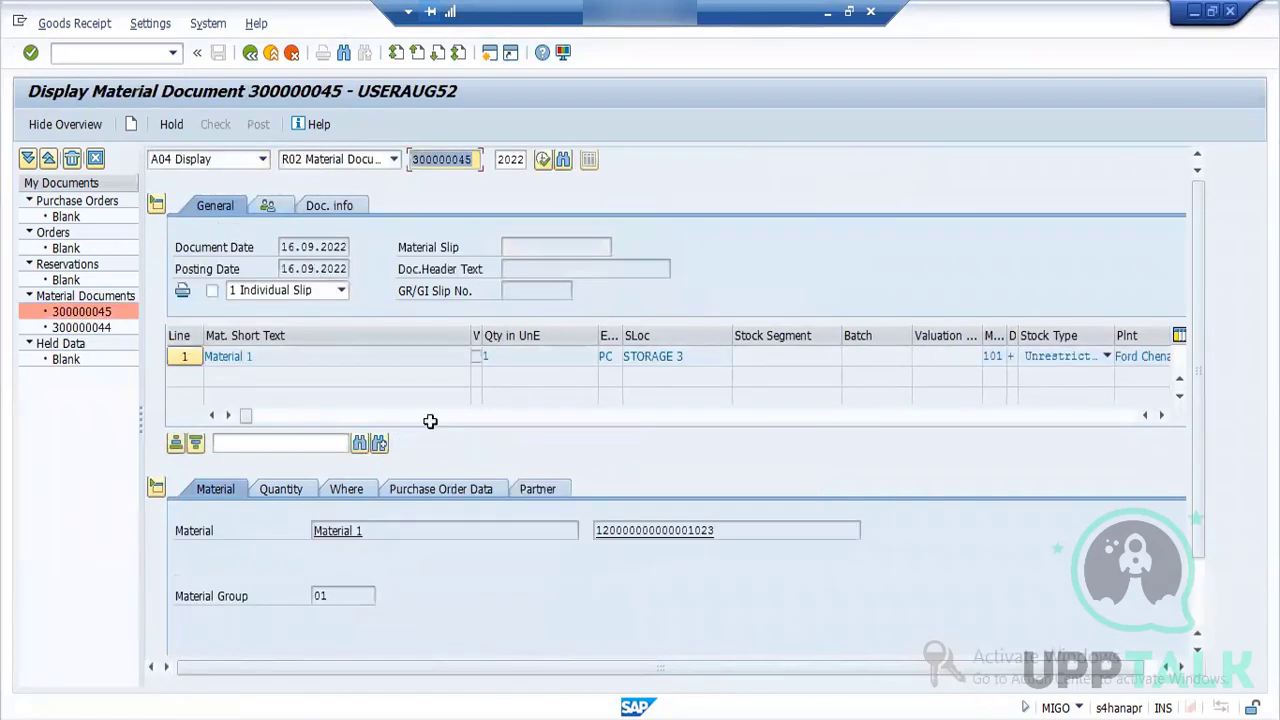
left_click(443, 490)
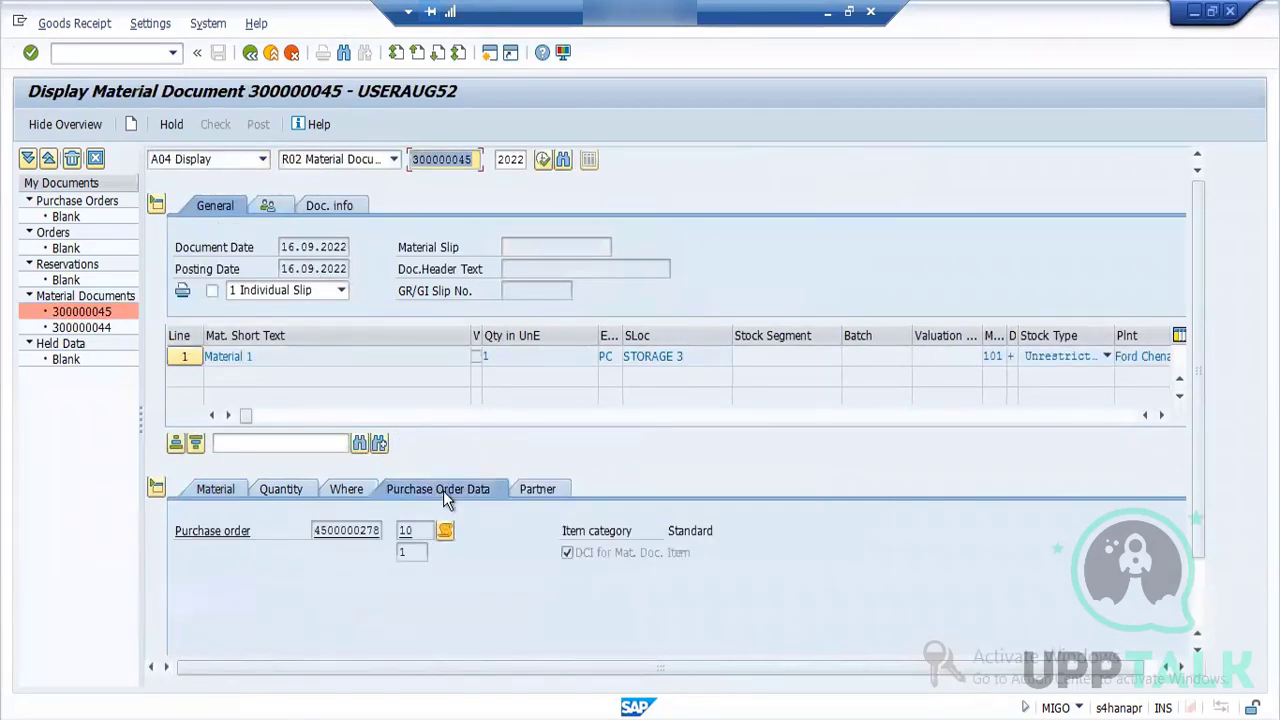
double_click(339, 533)
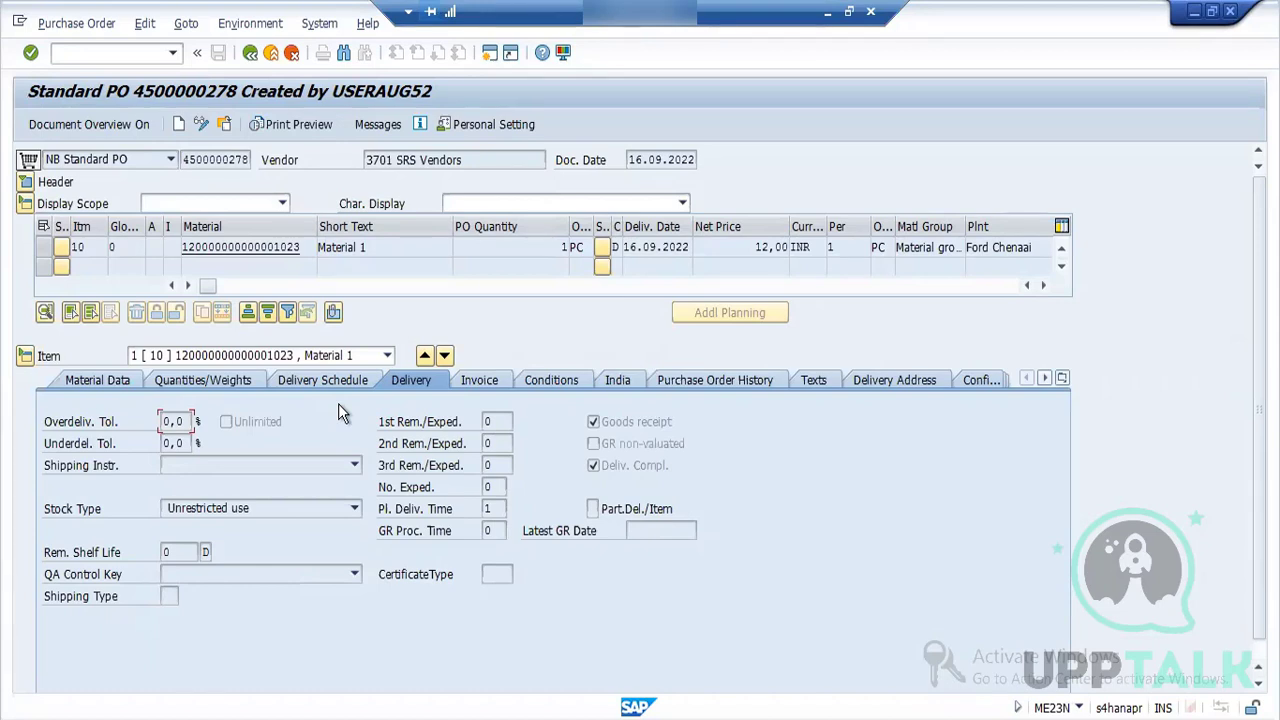
left_click(250, 53)
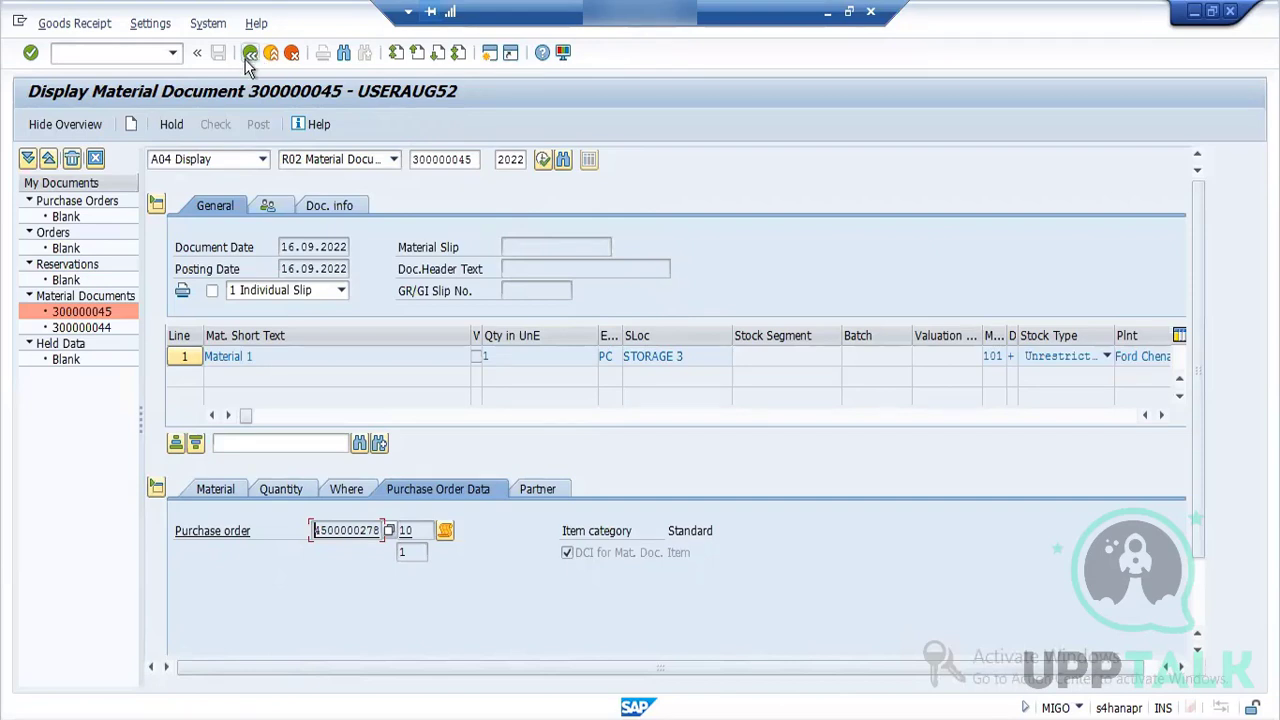
left_click(250, 53)
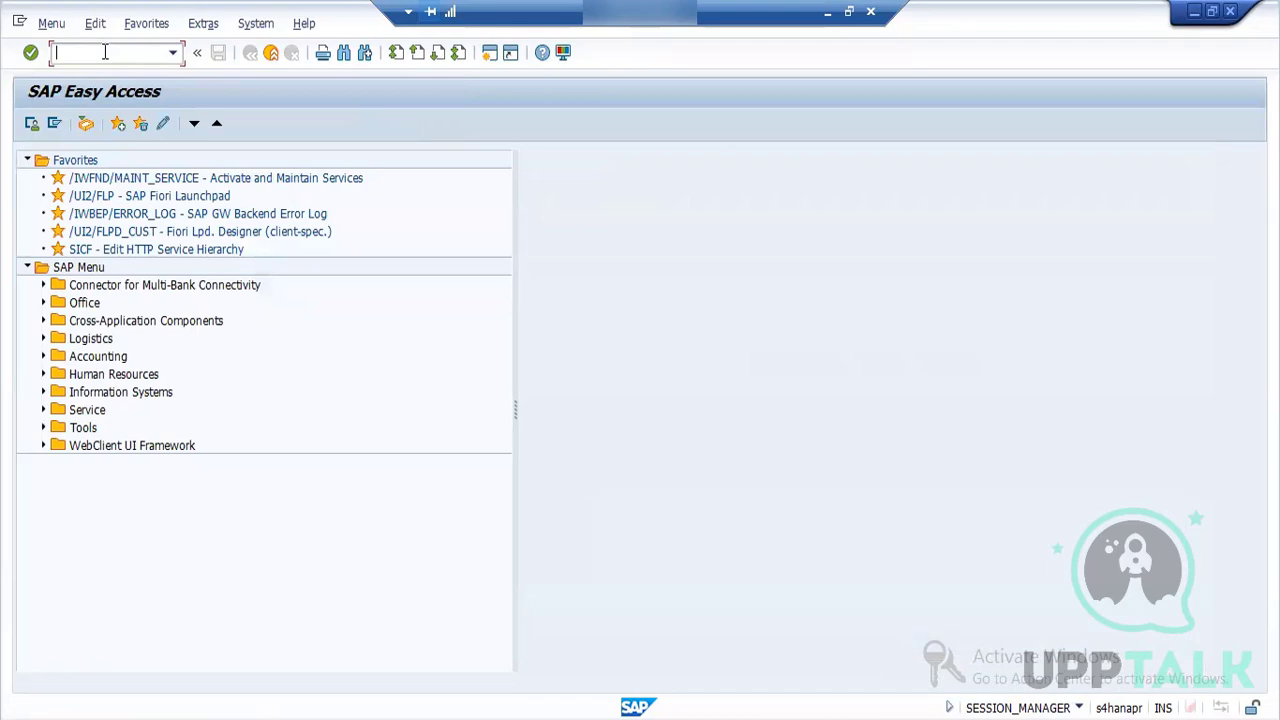
Step: Switch to the Word notes and add "while doing the GRN" at the end of the "Automatic PO Creation" line
left_click(829, 15)
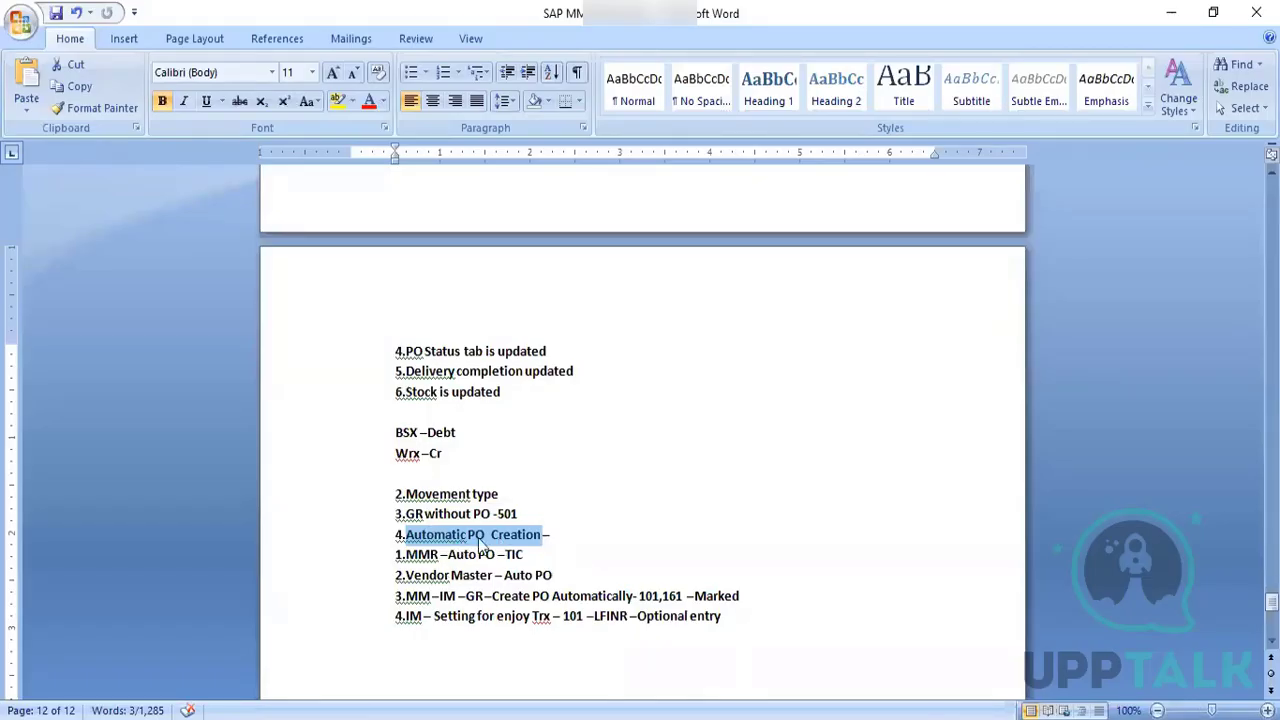
left_click(559, 535)
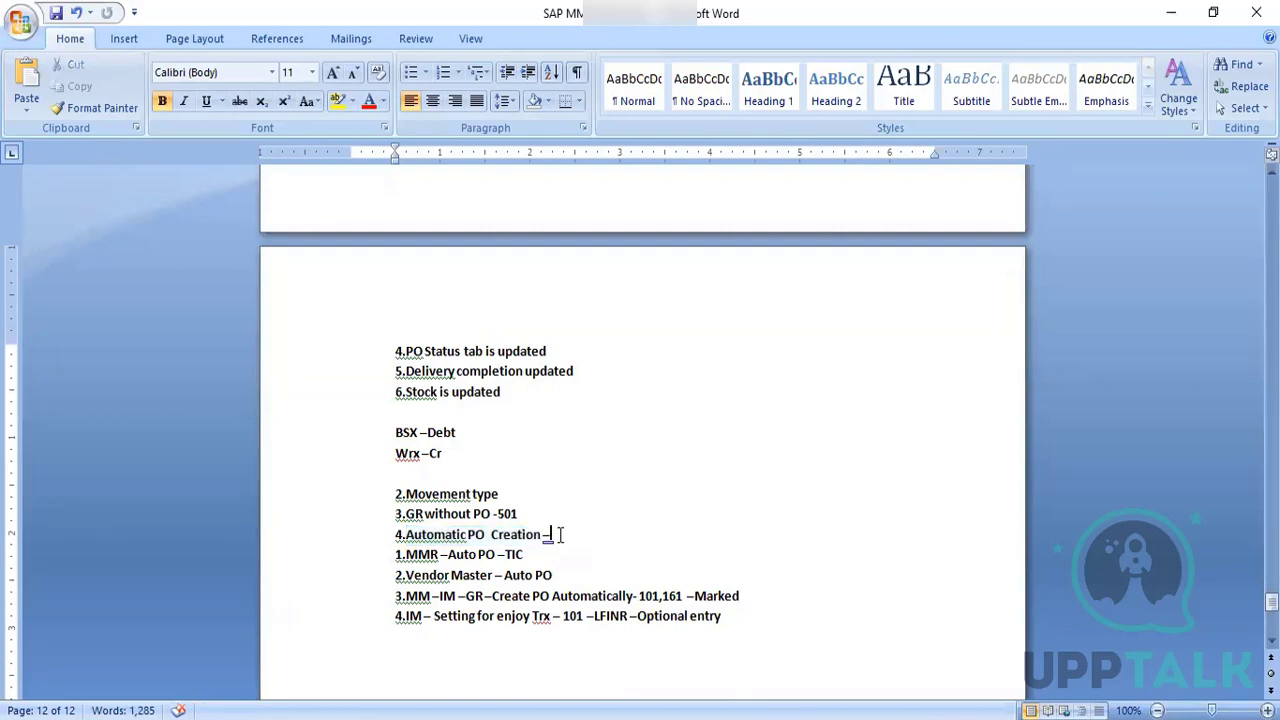
type("while doing t")
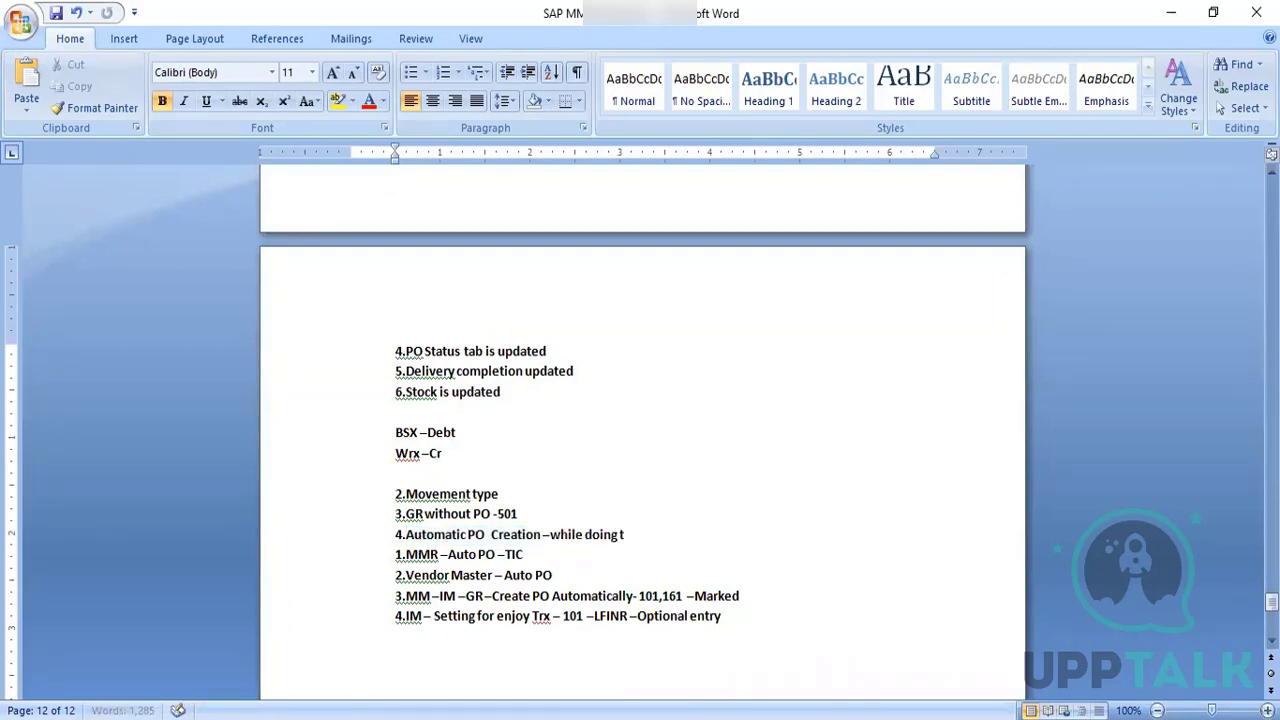
type("he GRN")
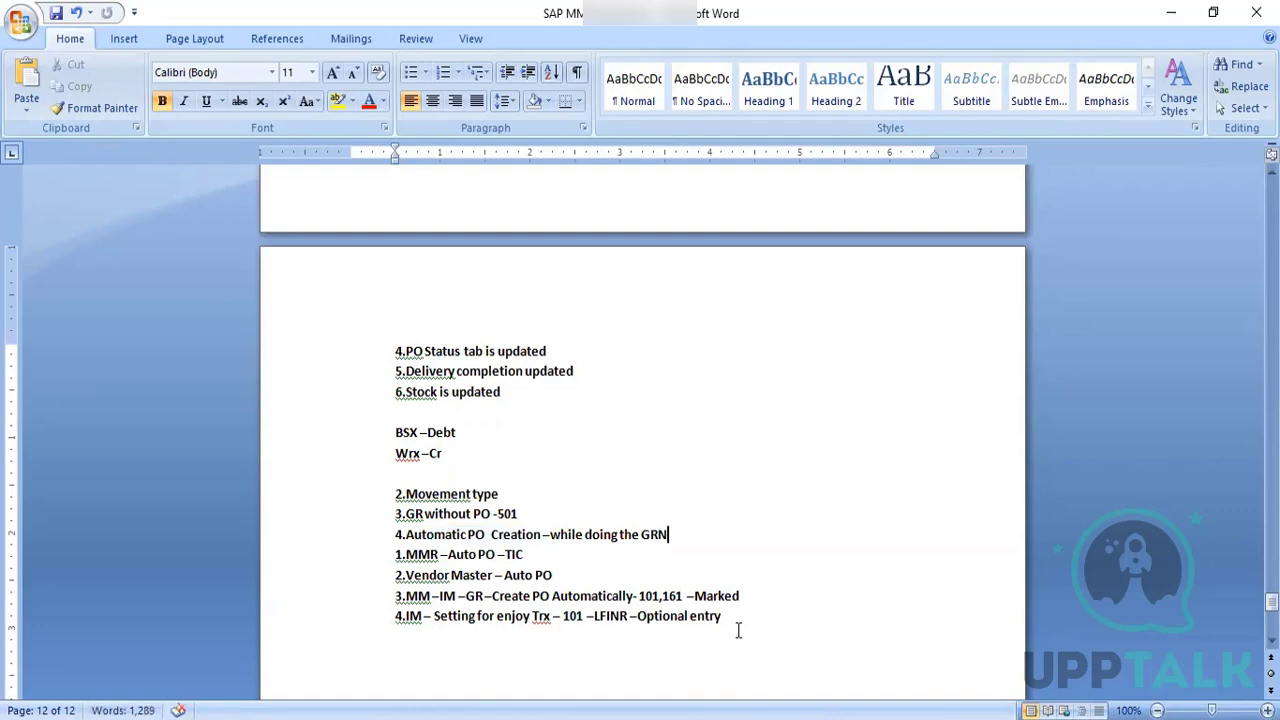